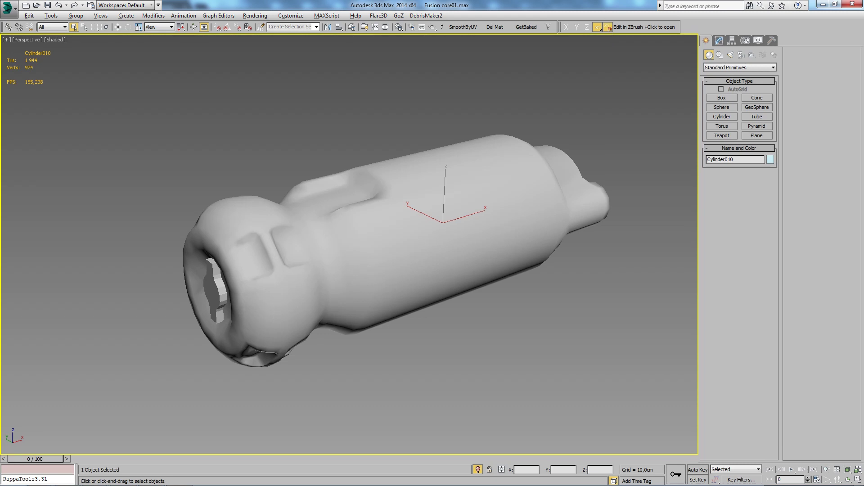
Turn on Edged Faces and frame the fusion core cylinder, picking its Plane008 insert.
key(w)
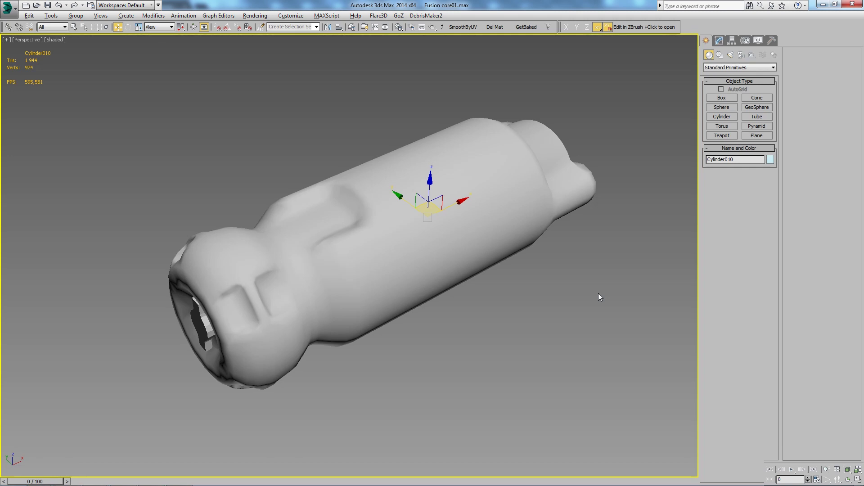
key(F4)
mouse_move(395, 257)
alt+middle_down()
mouse_move(471, 288)
mouse_move(387, 270)
alt+middle_up()
key(z)
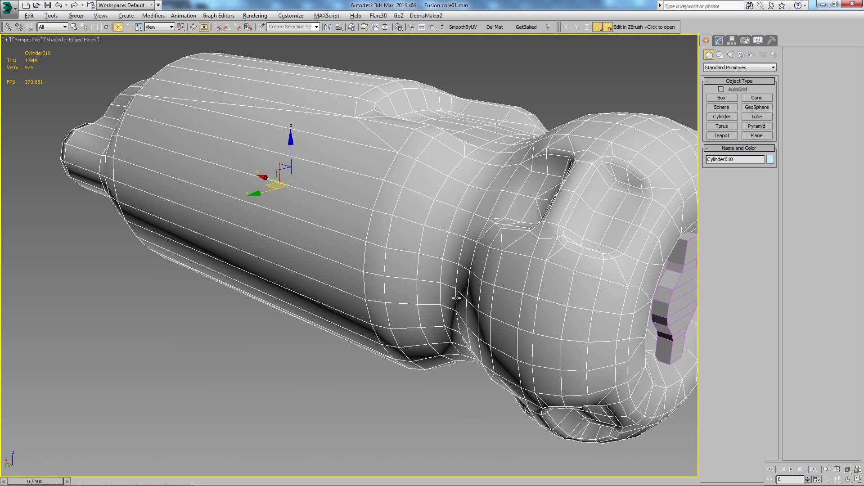
scroll(387, 270, down, 3)
scroll(388, 293, up, 5)
click(387, 295)
scroll(387, 295, down, 3)
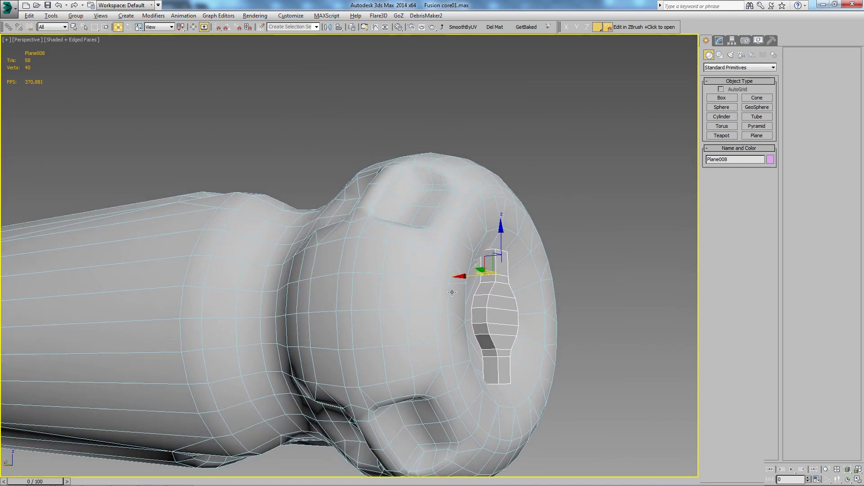
alt+middle_drag(387, 295, 587, 392)
scroll(587, 393, down, 3)
Select both fusion core parts, orbit around to the cap end, then clear the selection.
key(ctrl+a)
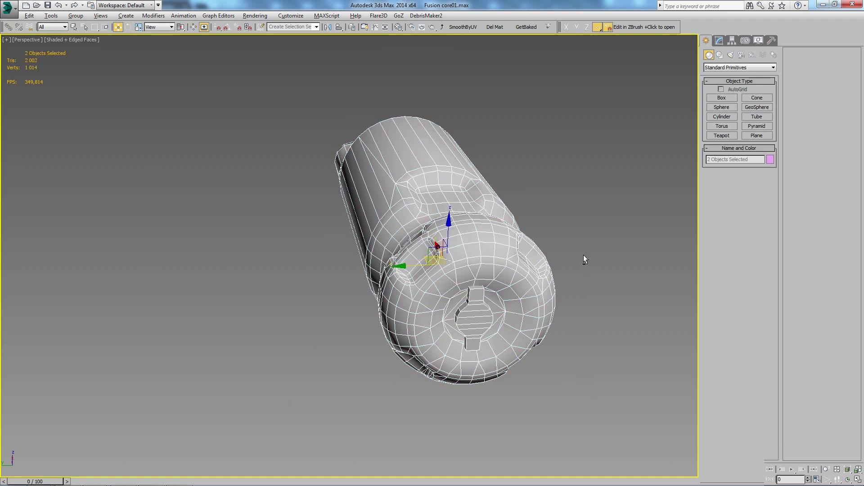
alt+middle_drag(584, 254, 503, 270)
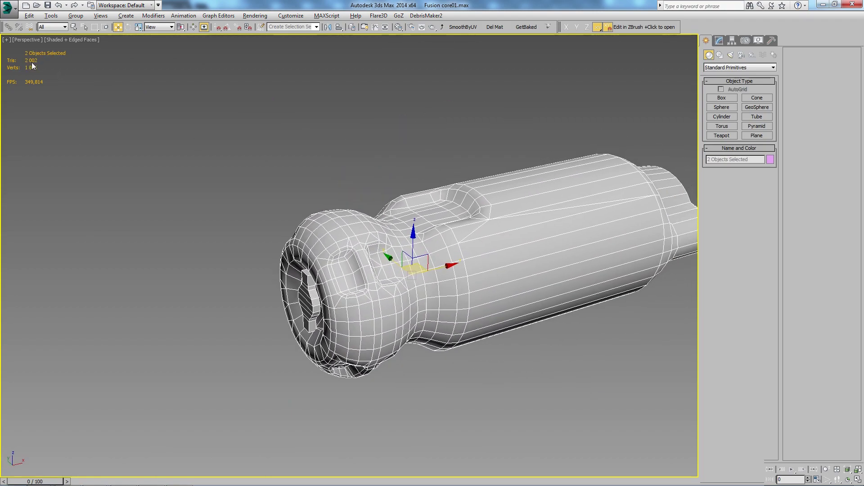
alt+middle_drag(338, 178, 424, 271)
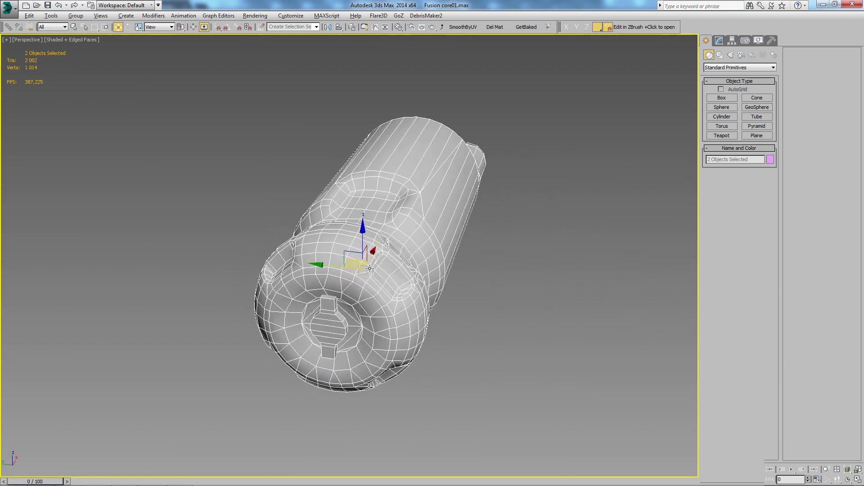
alt+middle_drag(425, 271, 569, 304)
click(568, 300)
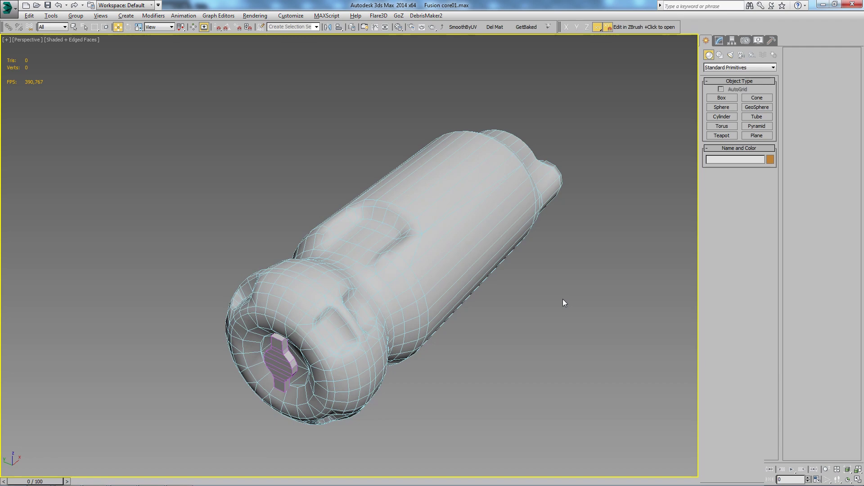
mouse_move(563, 299)
alt+middle_down()
mouse_move(473, 344)
mouse_move(418, 315)
alt+middle_up()
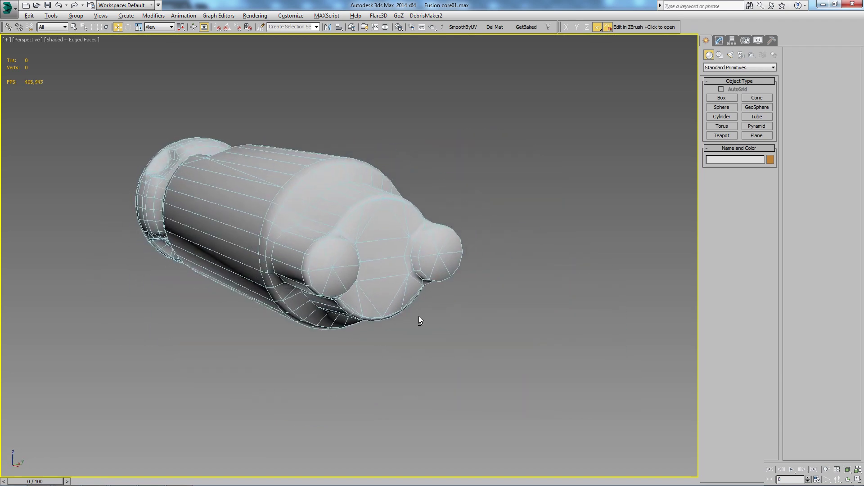
scroll(325, 254, up, 3)
mouse_move(325, 254)
alt+middle_down()
mouse_move(457, 206)
mouse_move(444, 264)
mouse_move(502, 282)
mouse_move(469, 265)
alt+middle_up()
scroll(470, 265, down, 1)
scroll(490, 258, down, 3)
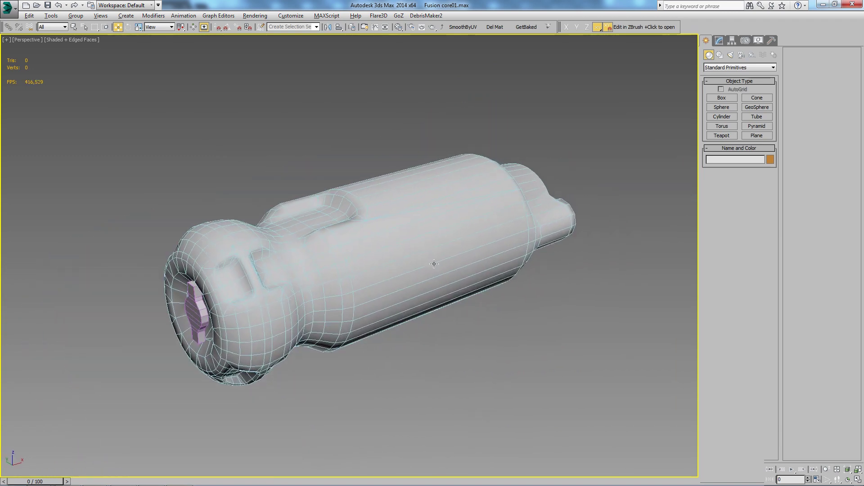
scroll(438, 165, up, 2)
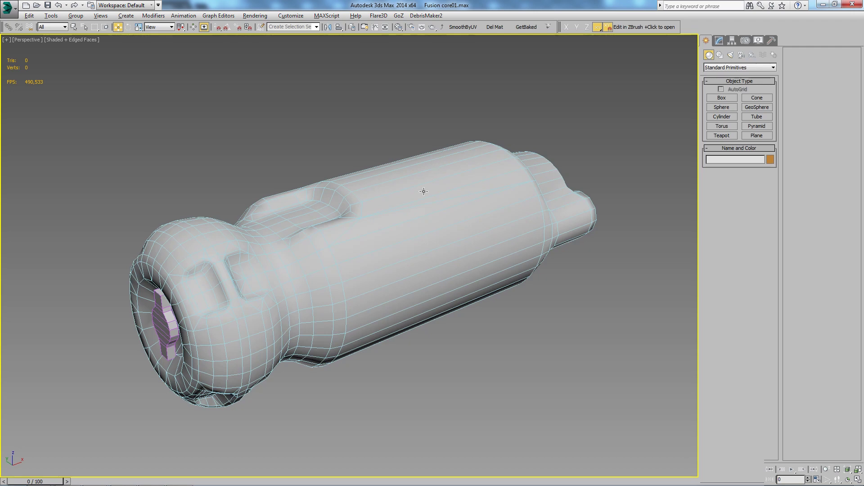
click(390, 228)
Reframe the view beside the cylinder, then start and cancel a box.
mouse_move(390, 227)
alt+middle_down()
mouse_move(407, 247)
mouse_move(386, 286)
mouse_move(396, 252)
alt+middle_up()
scroll(405, 244, down, 3)
mouse_move(595, 309)
middle_down()
mouse_move(321, 323)
mouse_move(522, 301)
middle_up()
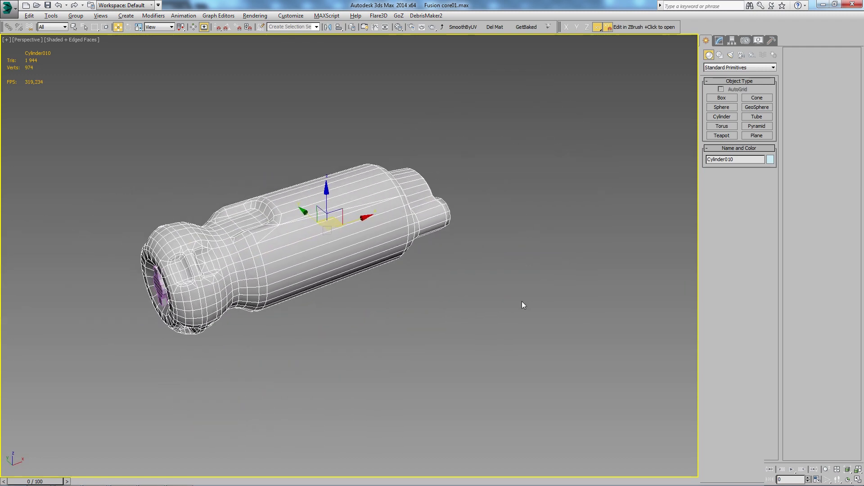
right_click(479, 273)
click(504, 263)
key(F4)
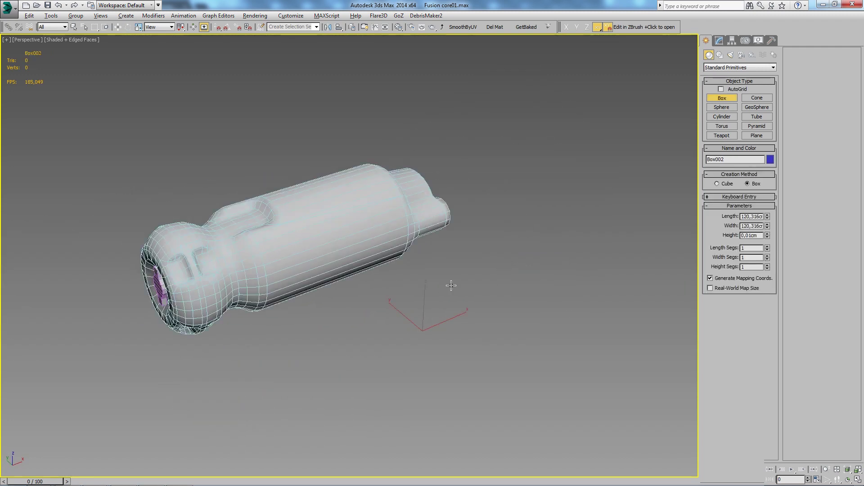
key(F4)
right_click(398, 324)
Make LowPoly the current layer in the Layer Manager.
key(ctrl+l)
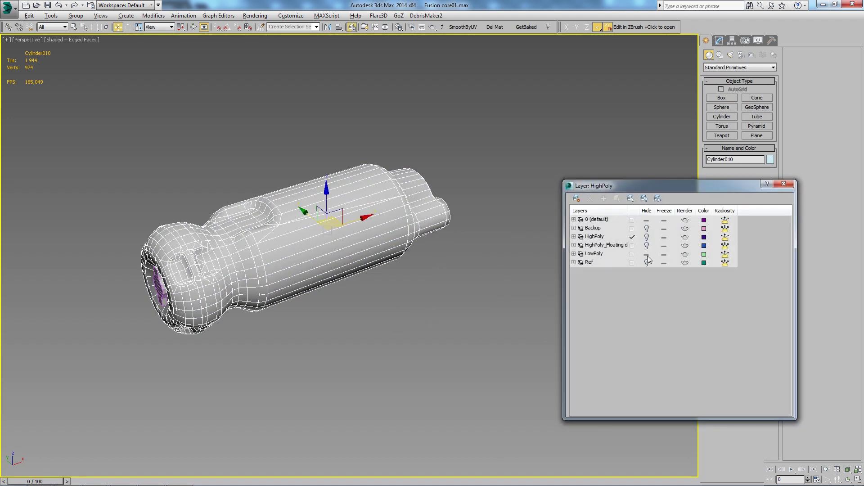
click(632, 254)
click(784, 183)
Create a box beside the cylinder and convert it to Editable Poly.
right_click(414, 272)
click(419, 282)
drag(398, 312, 422, 295)
click(429, 212)
right_click(428, 212)
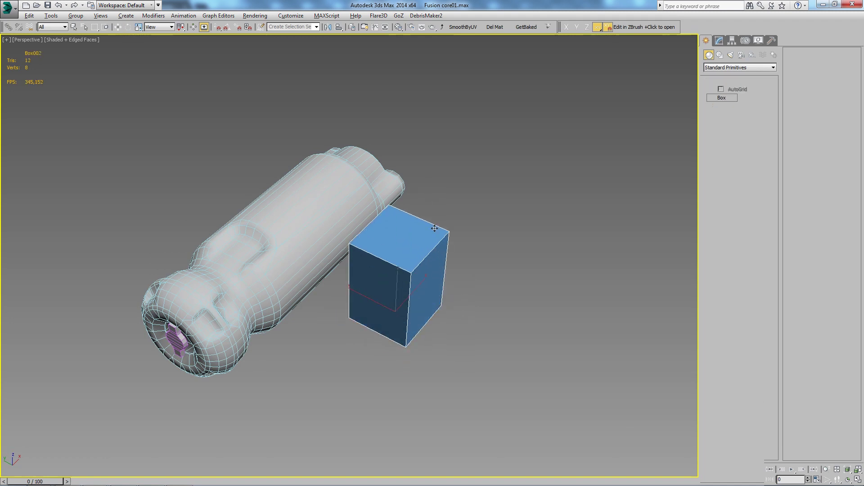
middle_drag(428, 211, 432, 334)
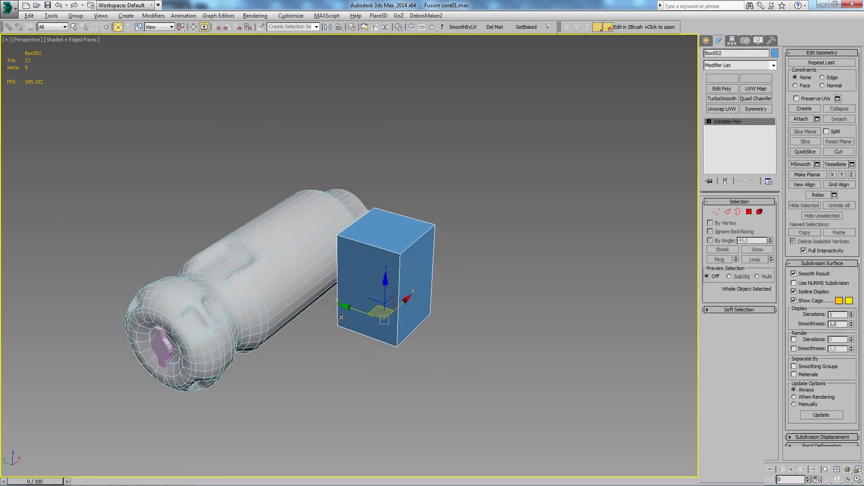
Clone the box to its right as Box003 and turn the edge overlay off.
shift+drag(383, 308, 493, 373)
click(441, 284)
middle_drag(359, 343, 370, 267)
middle_drag(378, 303, 412, 272)
click(376, 284)
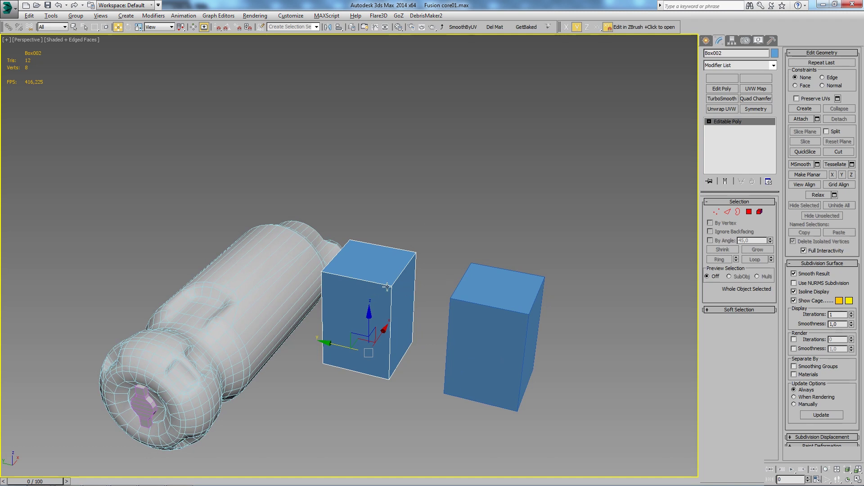
mouse_move(375, 296)
alt+middle_down()
mouse_move(358, 283)
mouse_move(348, 295)
alt+middle_up()
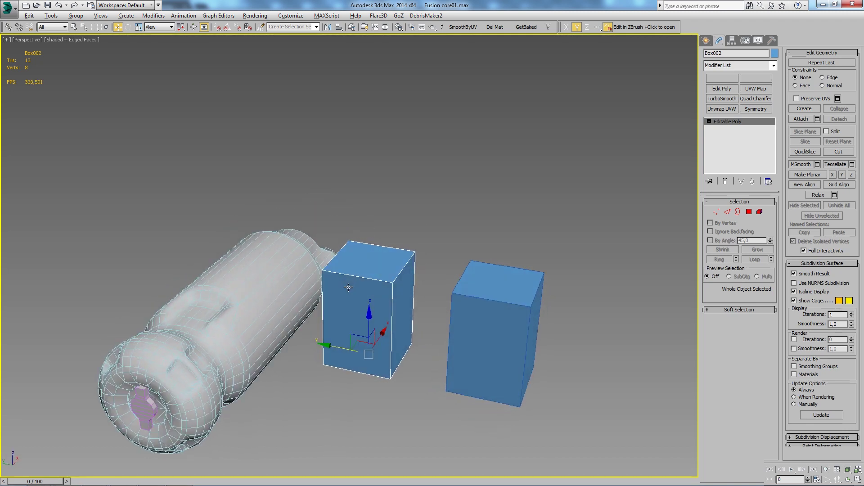
click(417, 275)
key(F4)
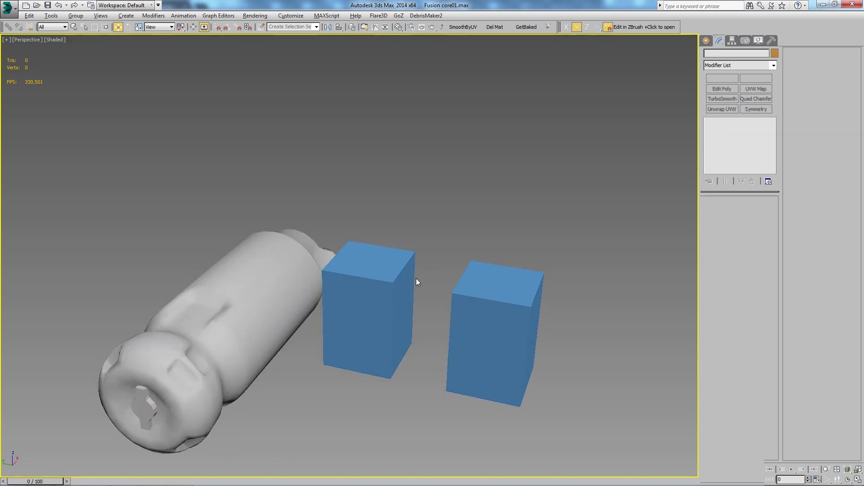
Add Unwrap UVW to Box002 and Flatten Mapping all its faces into six islands.
mouse_move(394, 299)
alt+middle_down()
mouse_move(403, 272)
mouse_move(333, 303)
alt+middle_up()
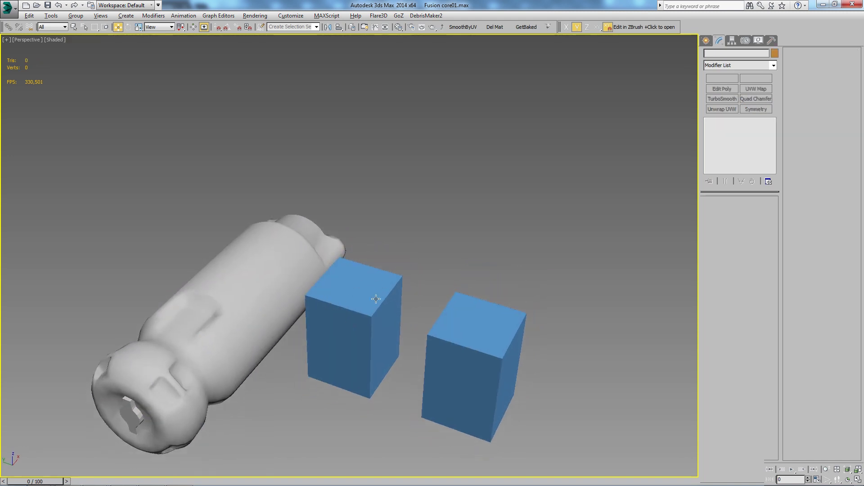
scroll(365, 285, up, 3)
scroll(380, 318, up, 1)
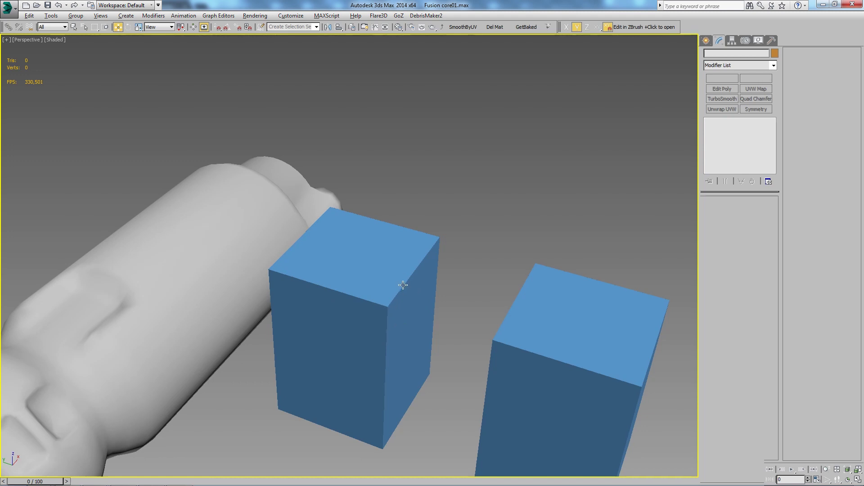
click(397, 299)
key(u)
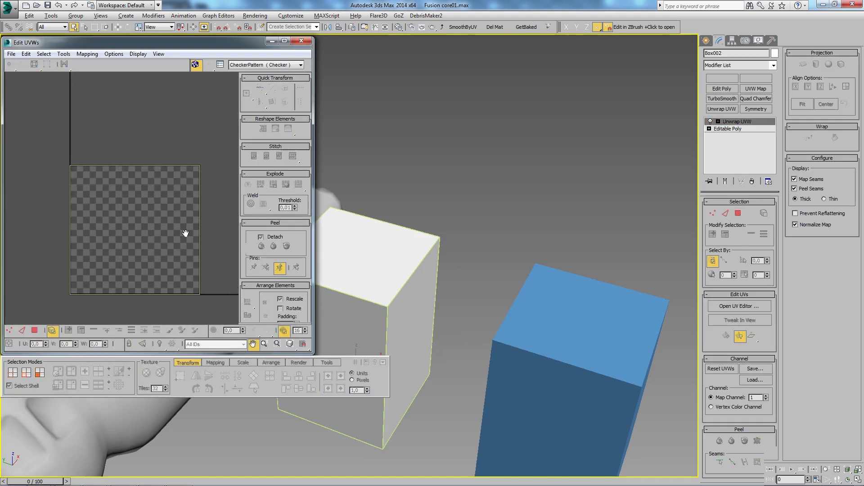
key(ctrl+a)
key(ctrl+f)
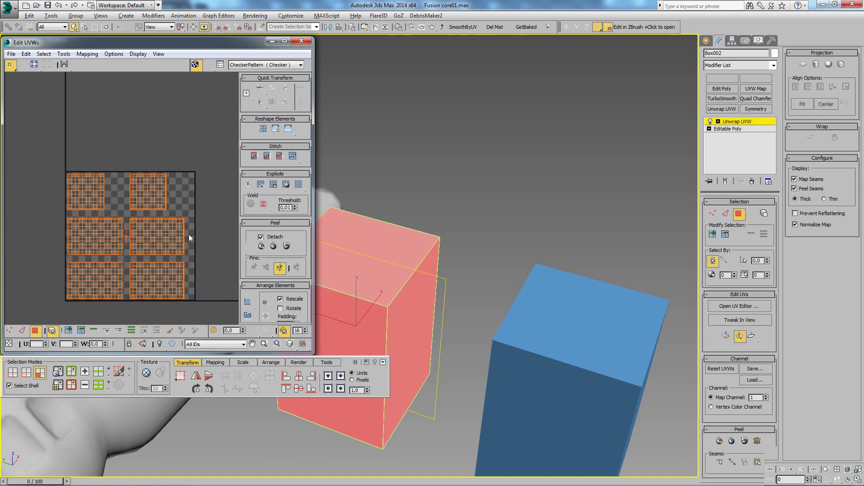
key(ctrl+d)
Inspect the flattened islands and select all of Box002's edges.
mouse_move(485, 258)
alt+middle_down()
mouse_move(393, 247)
mouse_move(449, 290)
mouse_move(438, 325)
mouse_move(399, 313)
mouse_move(515, 276)
alt+middle_up()
scroll(470, 304, up, 5)
scroll(399, 308, down, 3)
scroll(400, 310, up, 3)
scroll(541, 263, down, 3)
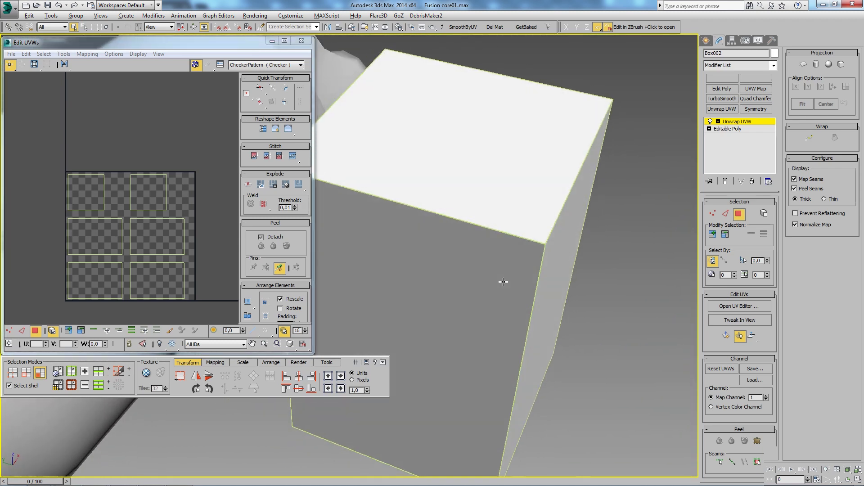
scroll(522, 272, down, 3)
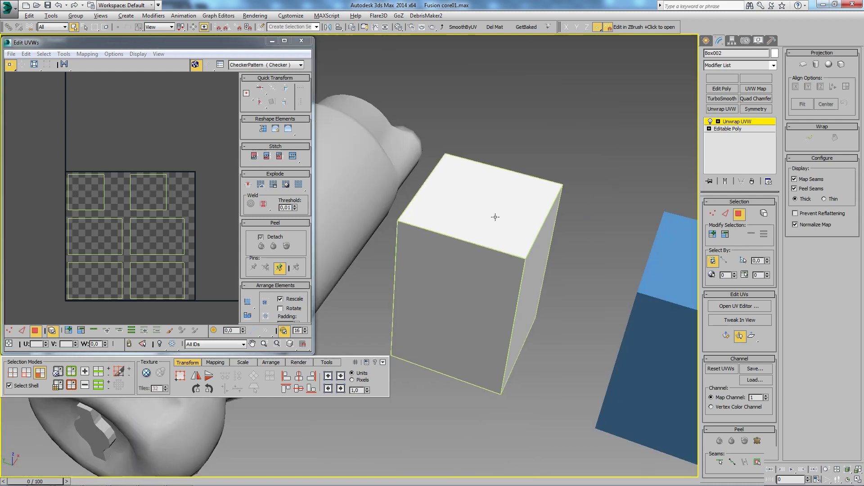
click(154, 203)
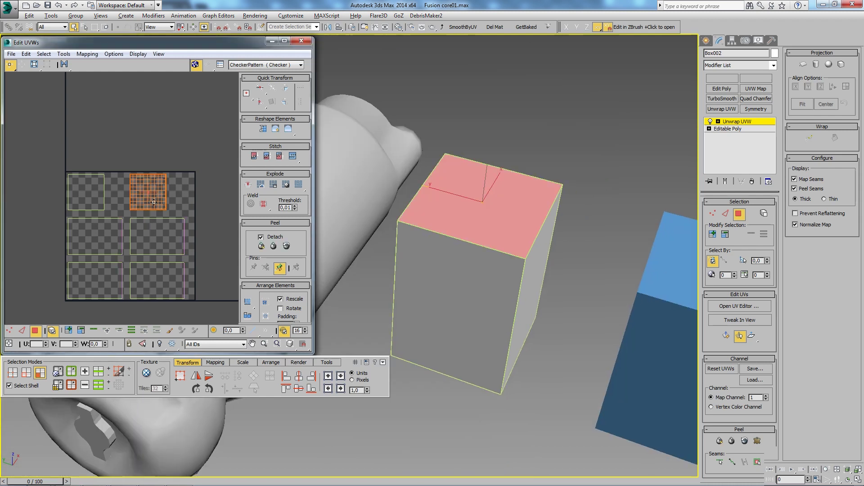
click(197, 200)
key(2)
key(ctrl+a)
mouse_move(532, 234)
alt+middle_down()
mouse_move(557, 241)
mouse_move(545, 258)
mouse_move(485, 248)
mouse_move(469, 260)
alt+middle_up()
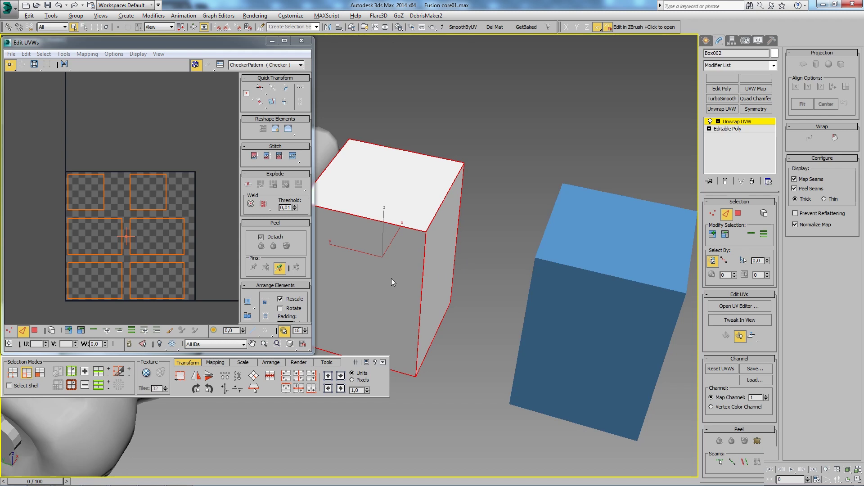
middle_drag(452, 311, 458, 269)
Assign smoothing group 1 to all six polygons of Box003.
click(528, 260)
scroll(540, 270, up, 2)
key(2)
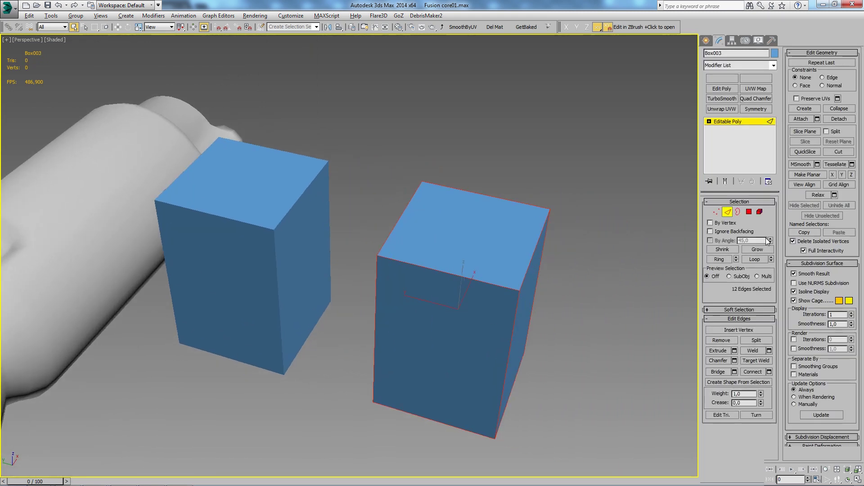
key(4)
key(ctrl+a)
scroll(817, 370, down, 5)
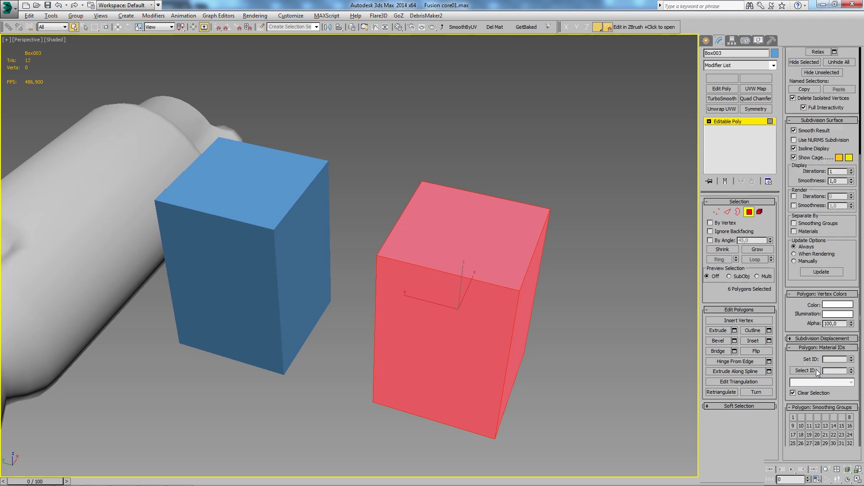
click(794, 417)
click(585, 297)
key(F4)
key(F4)
Select both test boxes and delete them, leaving only the fusion core.
scroll(590, 329, up, 2)
scroll(389, 252, up, 1)
alt+middle_drag(478, 265, 517, 332)
click(509, 317)
key(w)
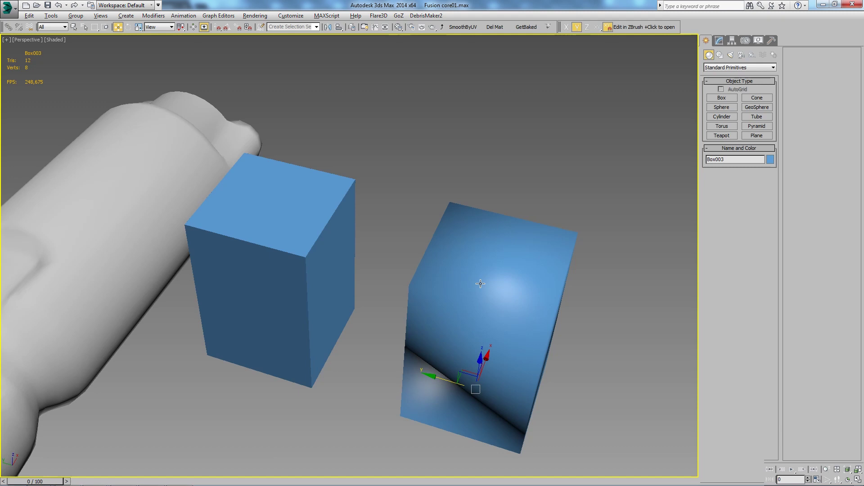
mouse_move(481, 398)
alt+middle_down()
mouse_move(537, 363)
mouse_move(610, 368)
alt+middle_up()
drag(613, 390, 393, 209)
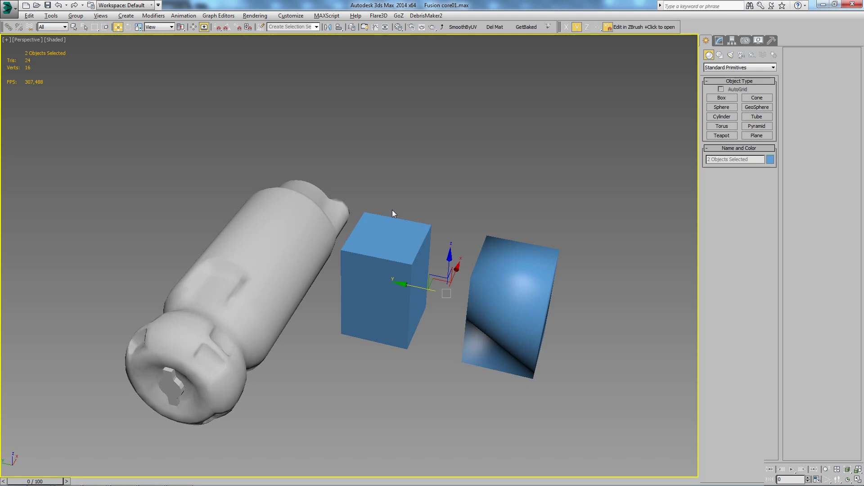
key(Delete)
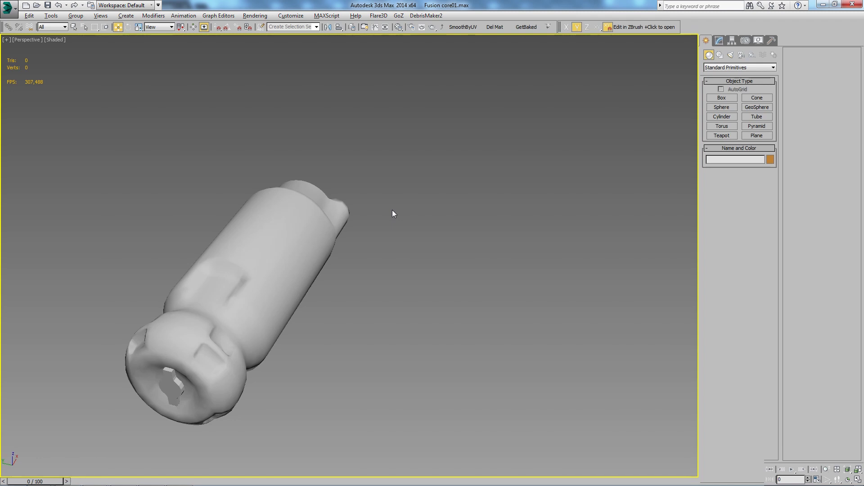
Isolate Plane008 from the cylinder's open end with Alt+Q and show its Modify panel.
mouse_move(348, 271)
alt+middle_down()
mouse_move(434, 318)
mouse_move(421, 272)
mouse_move(405, 293)
alt+middle_up()
click(420, 272)
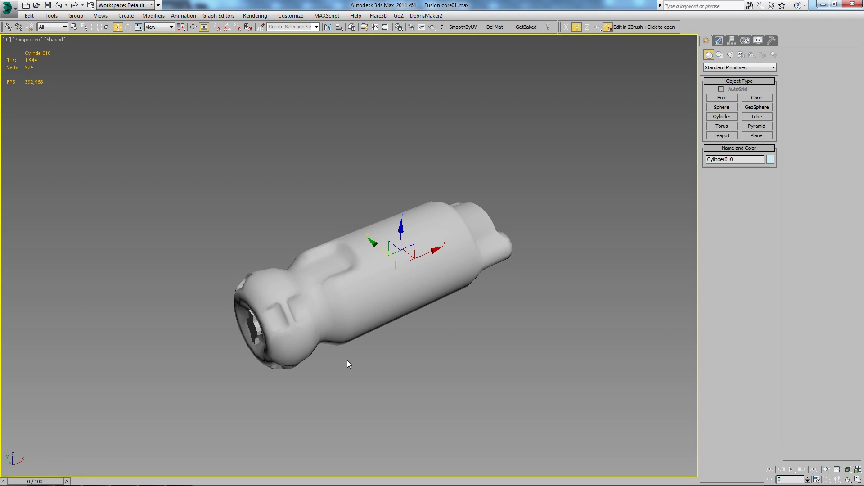
scroll(349, 363, up, 5)
alt+middle_drag(349, 364, 456, 339)
click(407, 330)
scroll(466, 364, down, 5)
key(alt+q)
mouse_move(517, 355)
alt+middle_down()
mouse_move(455, 347)
mouse_move(413, 133)
mouse_move(366, 190)
alt+middle_up()
key(F4)
key(F4)
scroll(367, 190, down, 2)
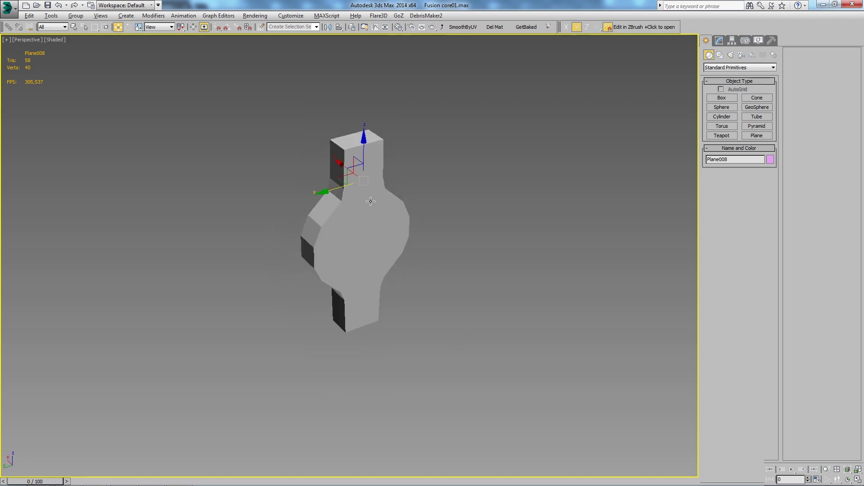
scroll(367, 191, up, 2)
click(719, 40)
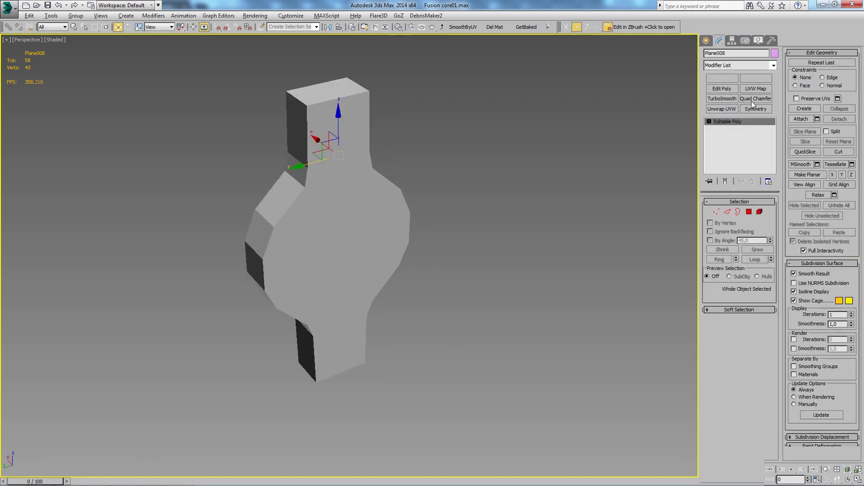
Add an Unwrap UVW modifier to Plane008 and frame its checker UV tile.
click(722, 109)
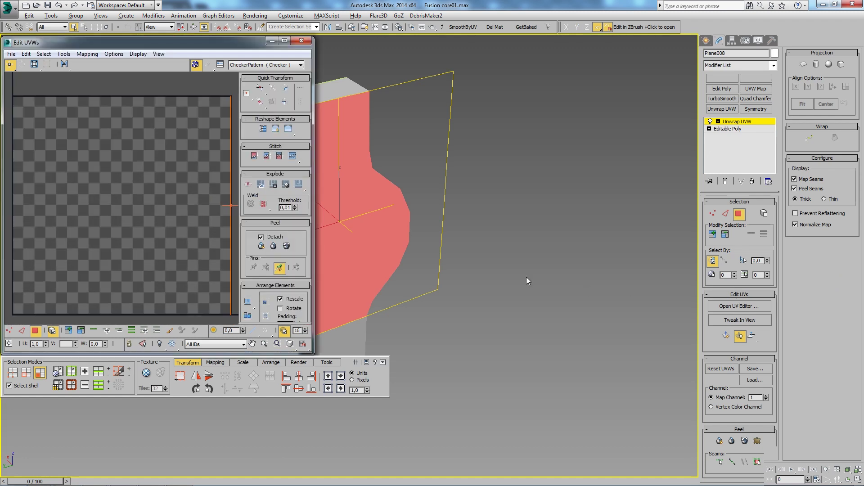
scroll(175, 217, down, 3)
drag(123, 222, 184, 226)
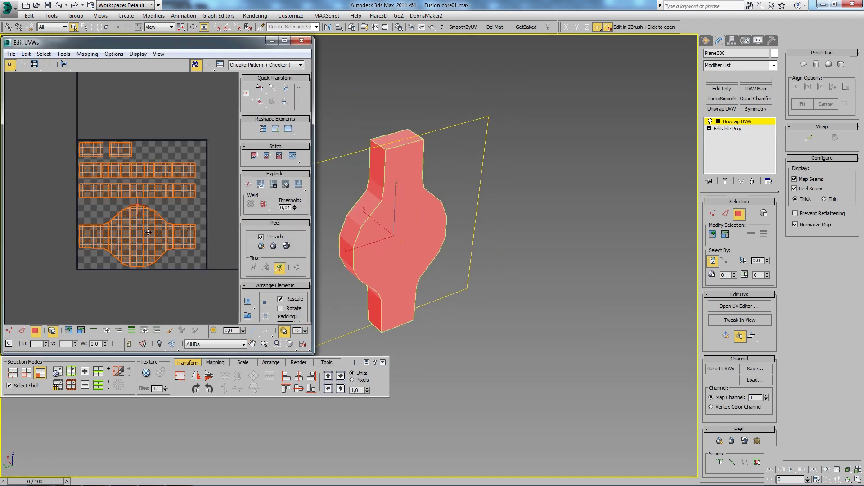
scroll(103, 208, up, 2)
click(63, 53)
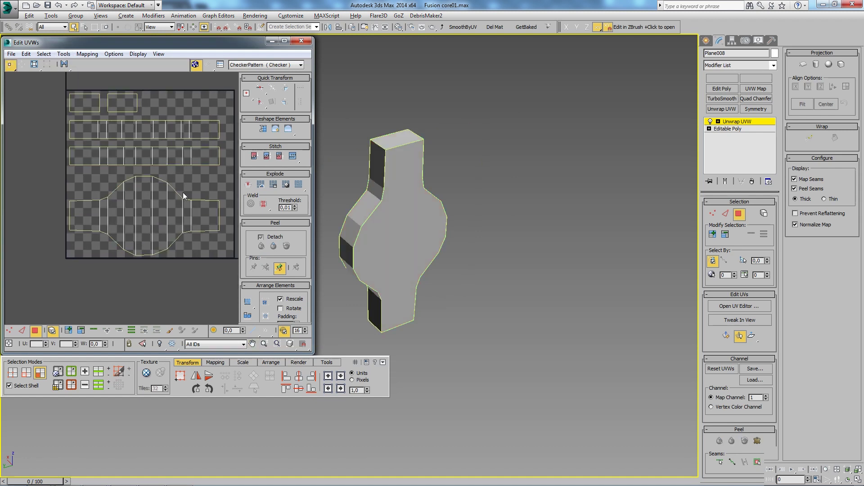
scroll(183, 196, down, 2)
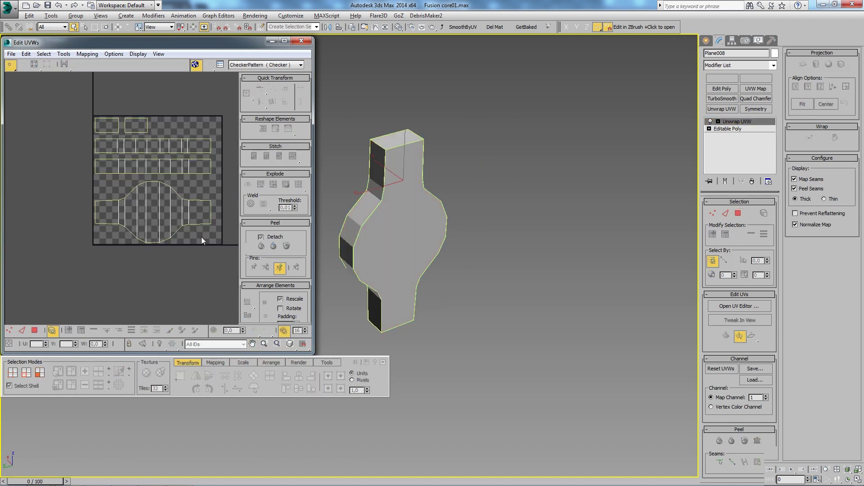
Relax Plane008's UV islands and strips using Relax By Polygon Angles.
click(139, 209)
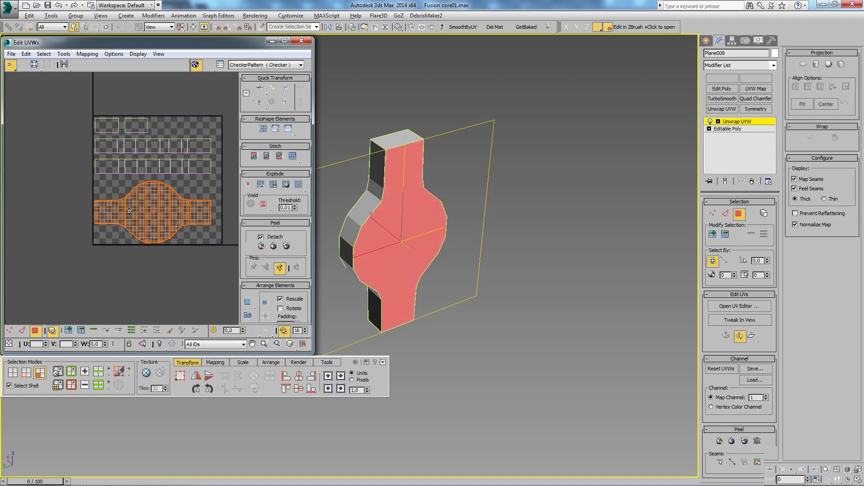
click(64, 54)
click(103, 138)
click(75, 79)
click(43, 97)
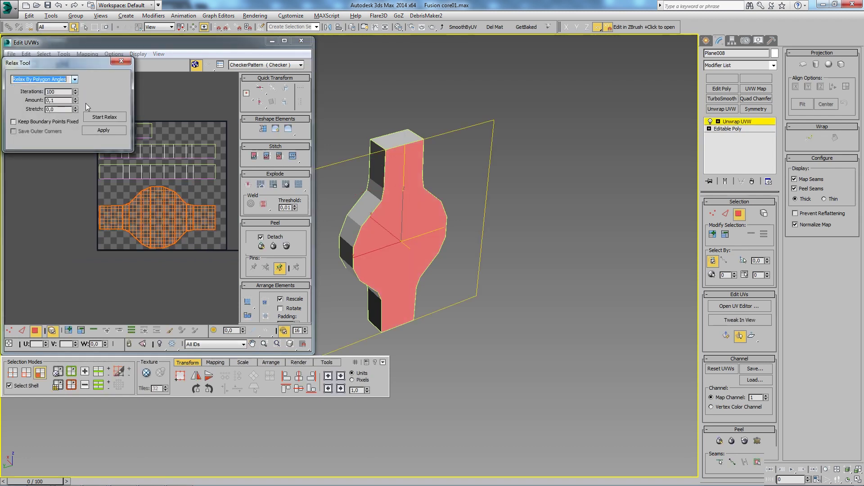
middle_drag(210, 179, 205, 201)
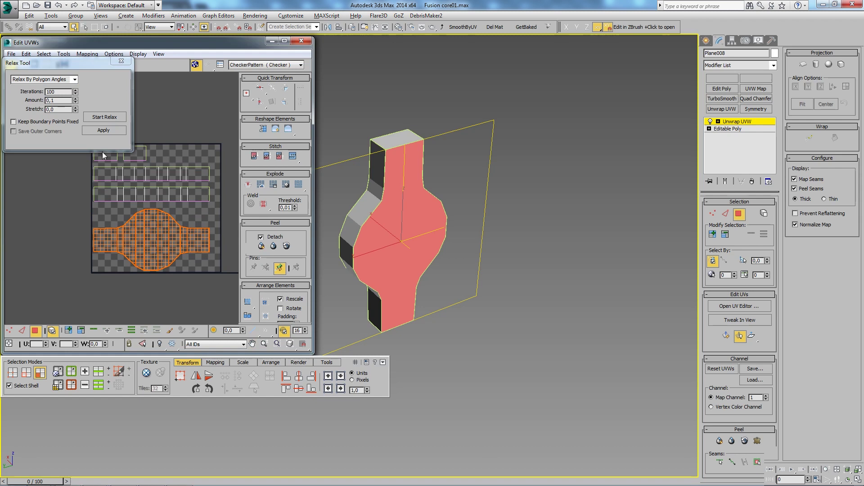
click(103, 173)
click(118, 118)
click(182, 128)
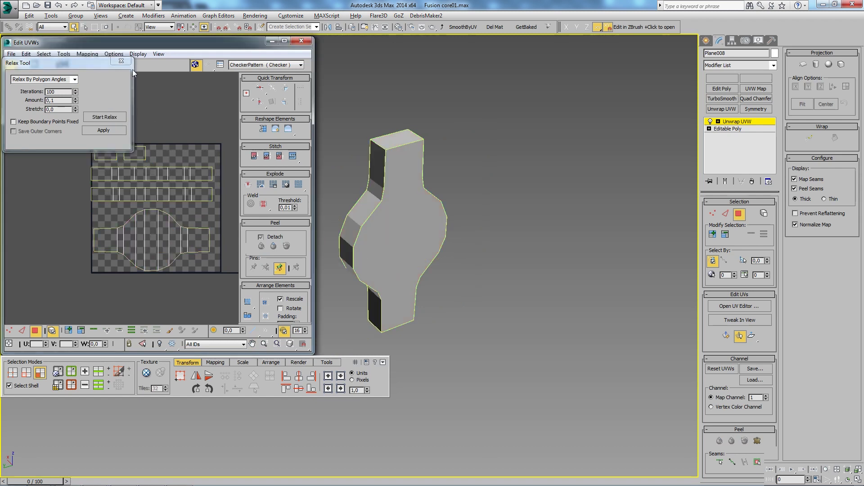
Orbit around the relaxed Plane008 and clone it as Plane009.
middle_drag(207, 204, 215, 223)
scroll(390, 158, up, 1)
scroll(390, 158, up, 4)
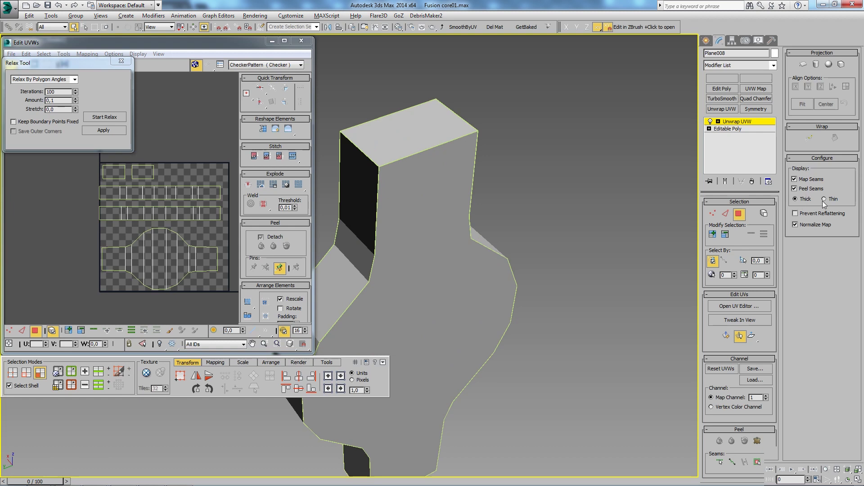
middle_drag(427, 261, 499, 257)
alt+middle_drag(457, 168, 478, 107)
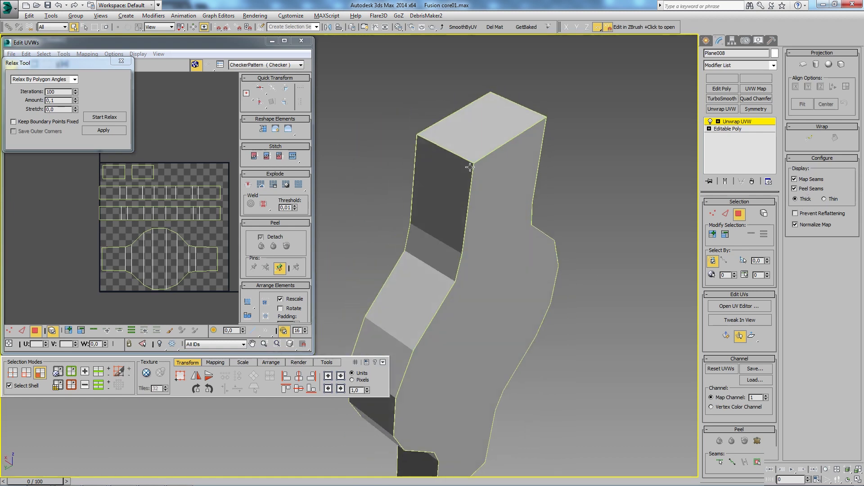
alt+middle_drag(426, 268, 485, 338)
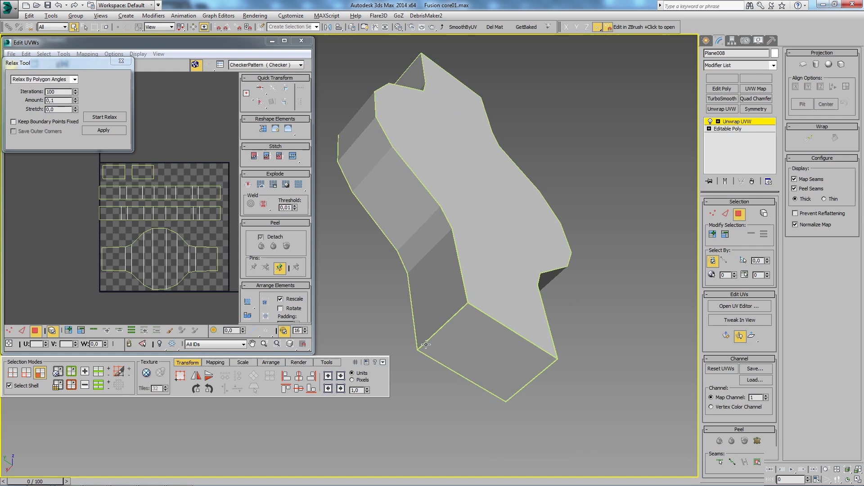
mouse_move(464, 319)
alt+middle_down()
mouse_move(507, 262)
mouse_move(450, 199)
mouse_move(457, 257)
alt+middle_up()
key(w)
alt+middle_drag(444, 223, 446, 216)
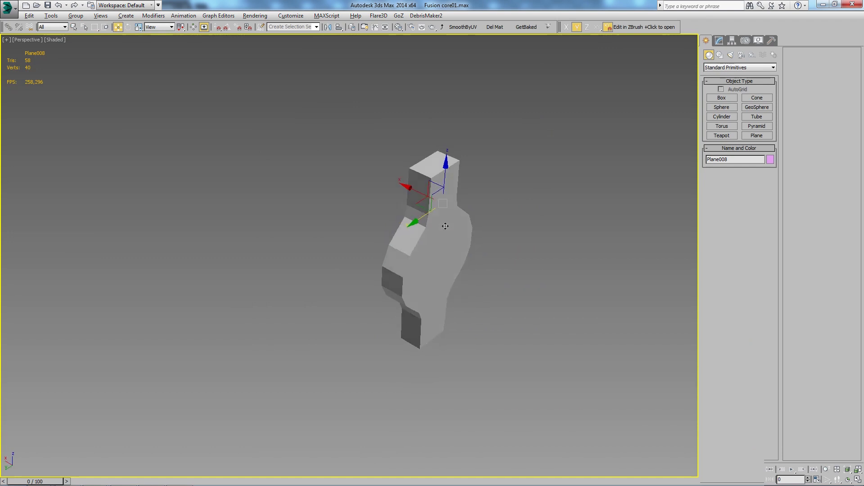
Clone Plane008 to the right as Plane009, add Unwrap UVW and Quick Peel it into one island.
shift+drag(446, 216, 620, 246)
alt+middle_drag(620, 247, 492, 287)
right_click(492, 287)
click(418, 292)
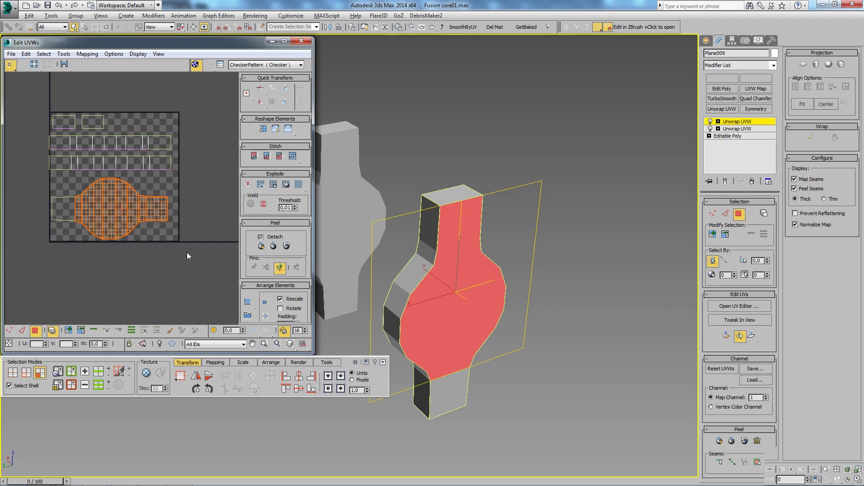
click(188, 252)
drag(177, 256, 18, 76)
click(261, 246)
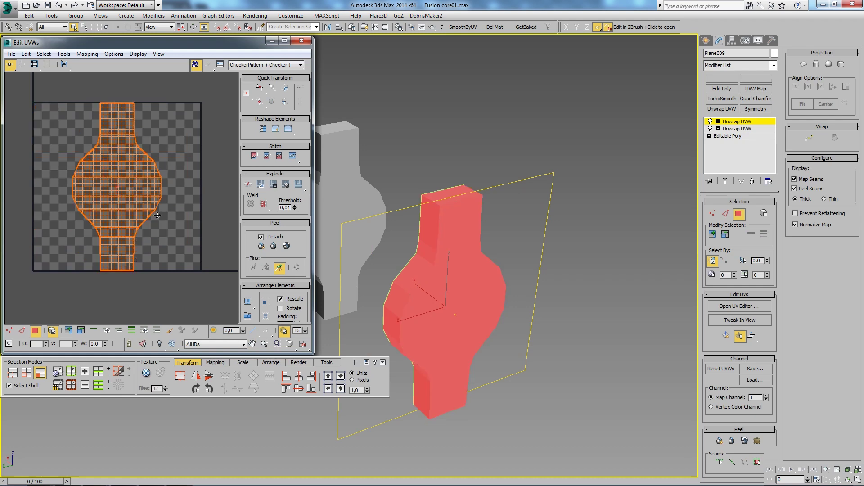
Reshape the UV shell from two selected top edges.
scroll(155, 216, up, 3)
key(2)
click(155, 171)
ctrl+click(123, 160)
right_click(125, 170)
click(187, 179)
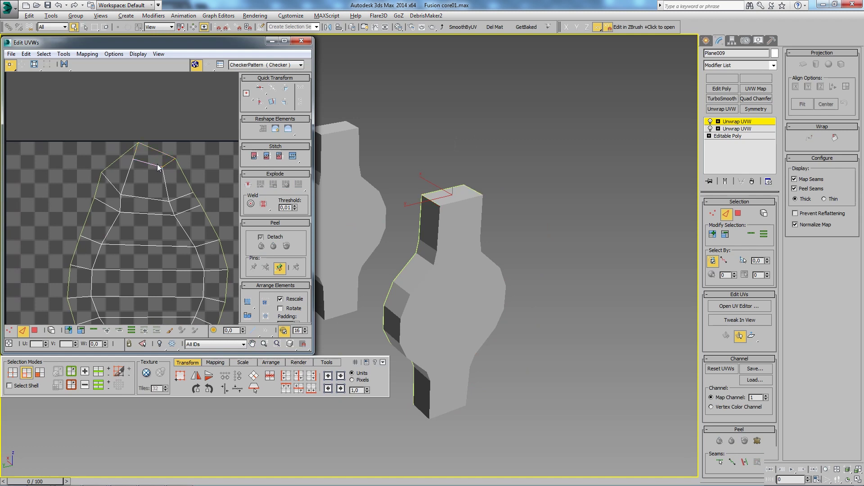
Select the shell's bottom edges, then select the whole shell in polygon mode.
scroll(170, 300, down, 2)
scroll(164, 299, down, 1)
scroll(159, 292, down, 1)
click(158, 290)
click(135, 285)
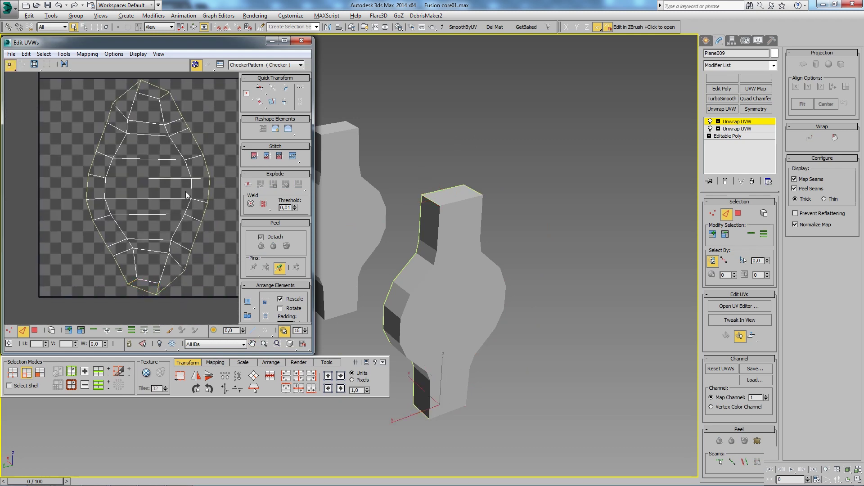
key(3)
key(ctrl+a)
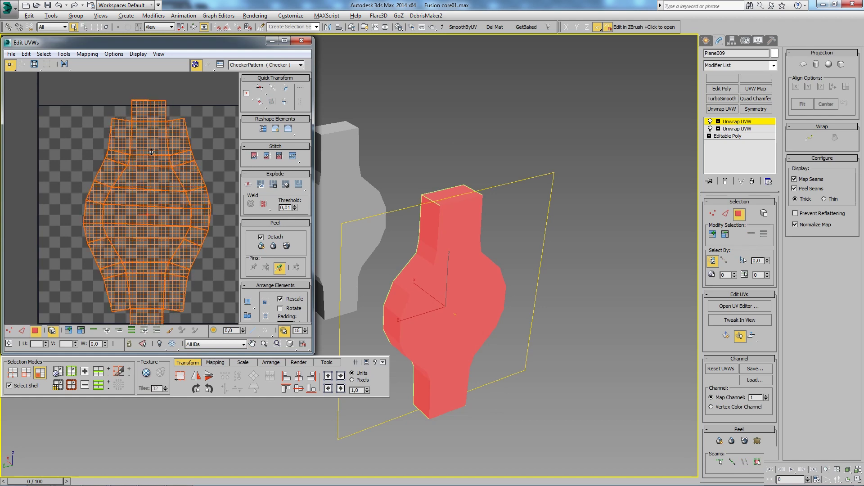
Relax the UV shell By Polygon Angles and clear the UV selection.
click(75, 79)
click(40, 85)
click(103, 118)
click(121, 61)
click(178, 93)
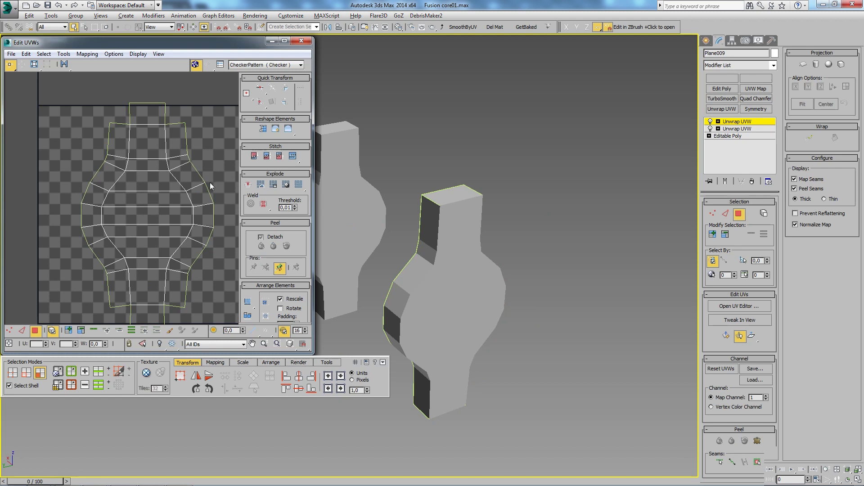
Collapse Plane009's Unwrap UVW modifier into a plain Editable Poly.
middle_drag(581, 333, 575, 303)
middle_drag(357, 188, 451, 212)
right_click(452, 212)
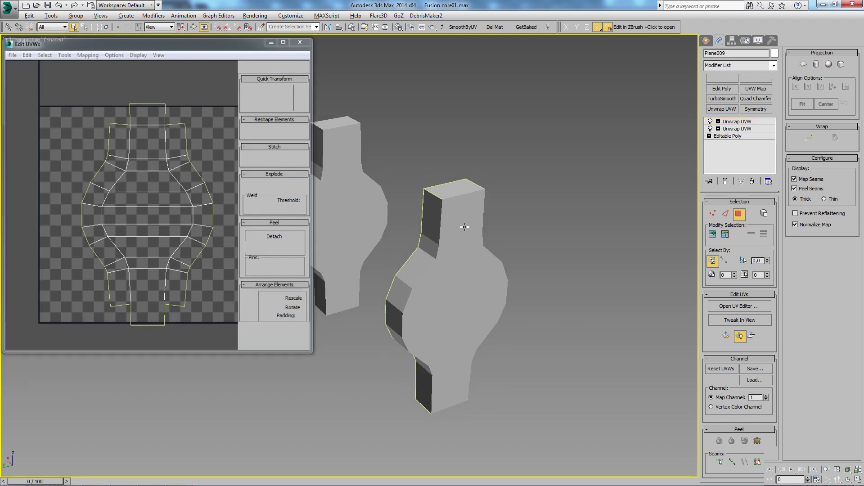
click(487, 242)
click(467, 29)
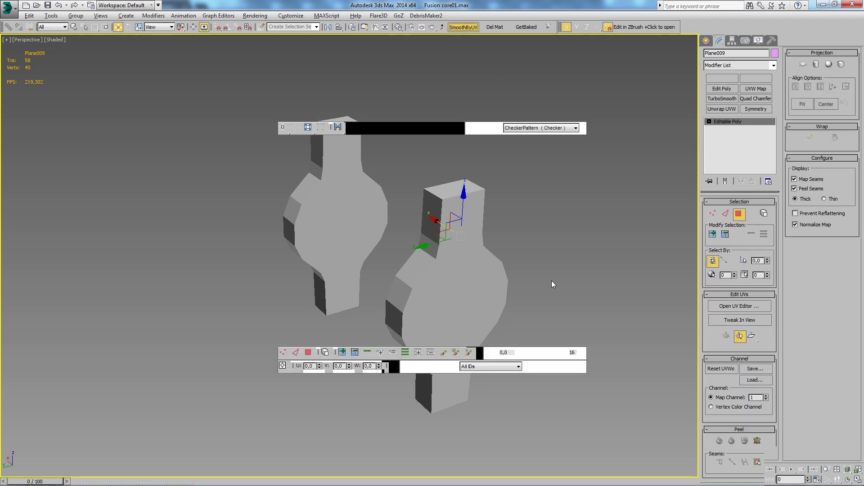
Compare Plane009's UV-smoothed shading with Plane008 from several angles, then delete Plane009.
mouse_move(474, 323)
alt+middle_down()
mouse_move(504, 318)
mouse_move(480, 206)
mouse_move(454, 321)
alt+middle_up()
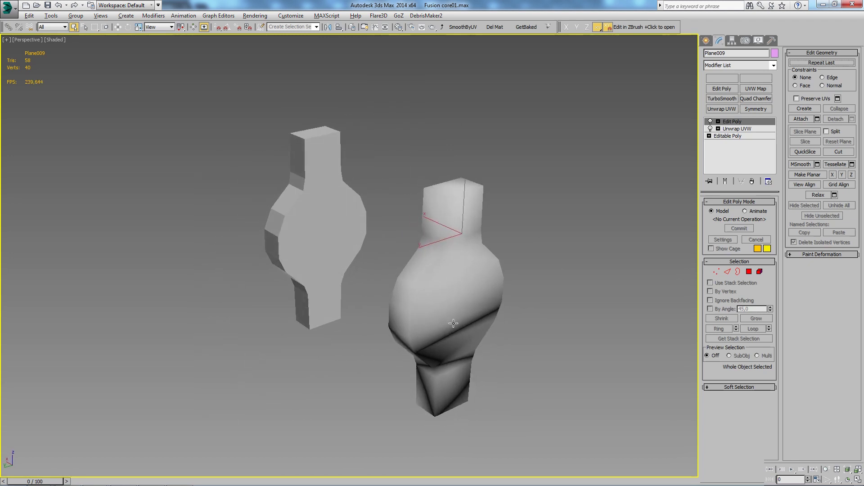
alt+middle_drag(450, 202, 453, 206)
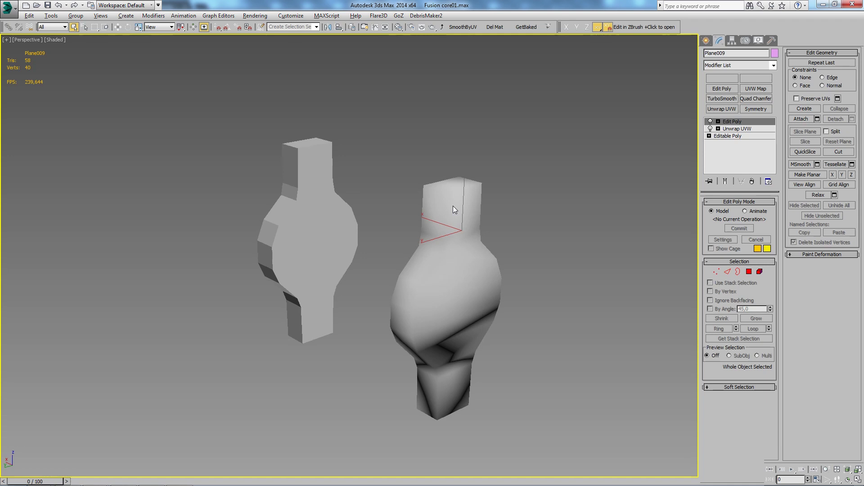
mouse_move(453, 206)
alt+middle_down()
mouse_move(518, 281)
mouse_move(490, 297)
alt+middle_up()
key(w)
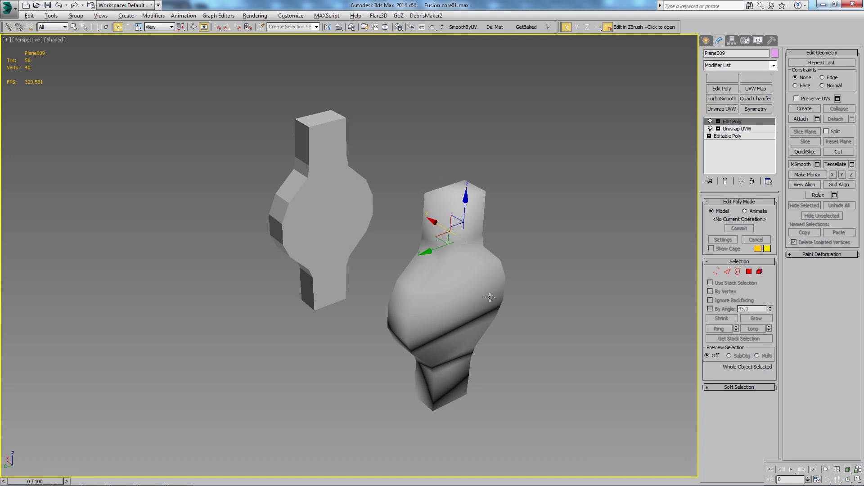
key(Delete)
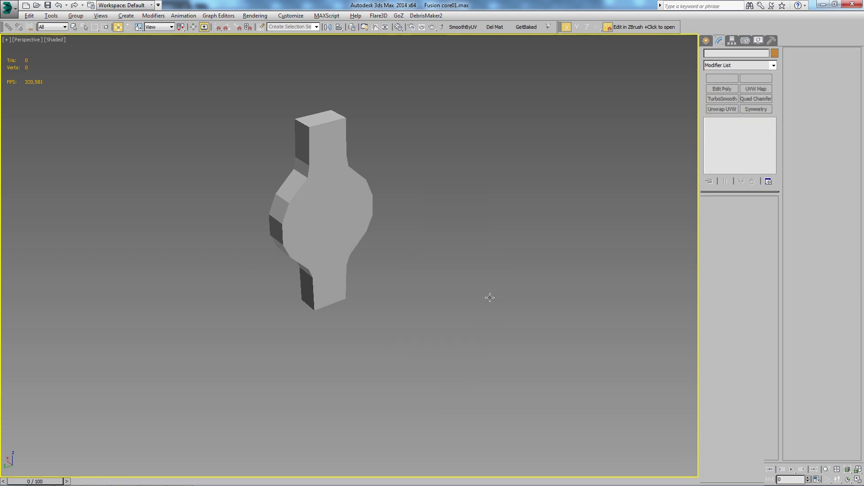
Select Plane008 to show its unwrap, undoing and redoing the last modifier change.
click(365, 224)
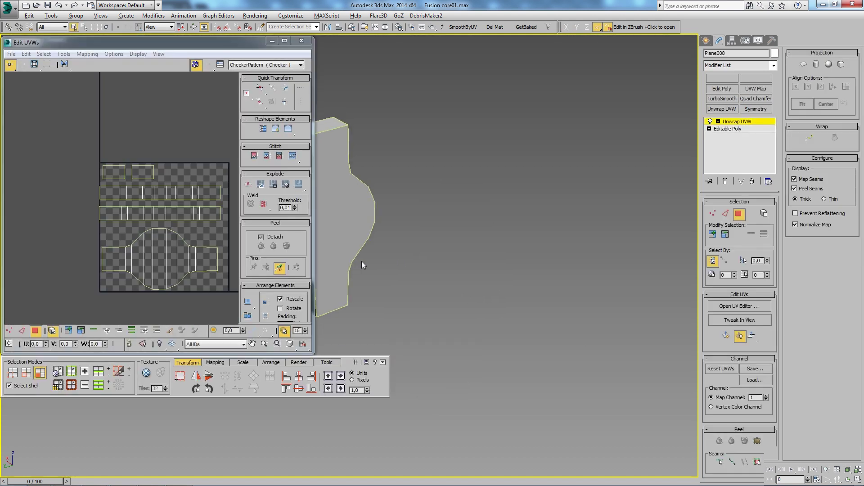
scroll(361, 261, up, 3)
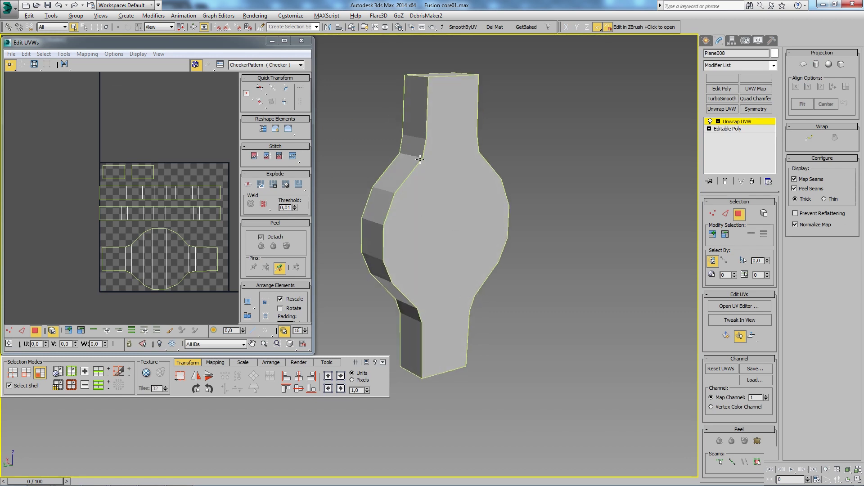
middle_drag(449, 197, 453, 199)
key(ctrl+z)
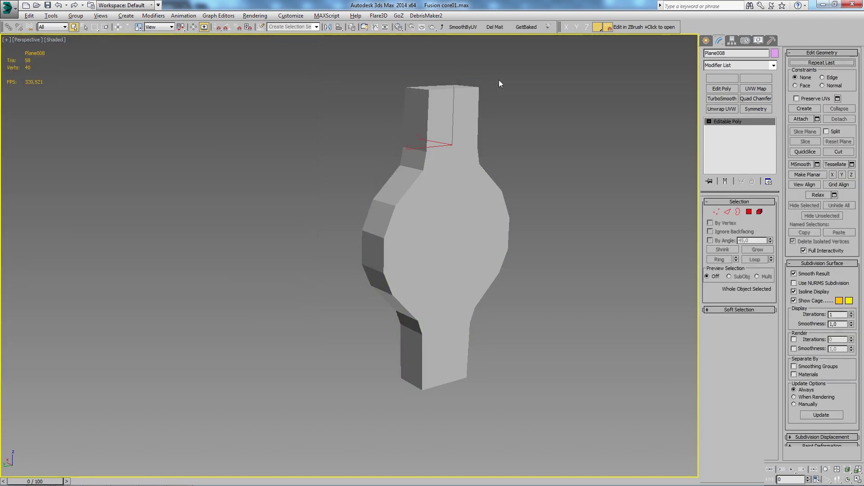
key(ctrl+y)
key(ctrl+y)
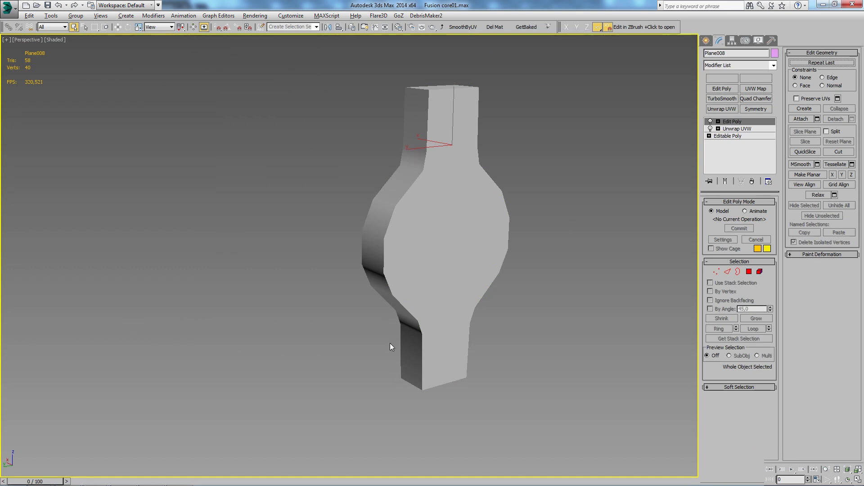
mouse_move(405, 111)
alt+middle_down()
mouse_move(447, 193)
mouse_move(519, 206)
mouse_move(492, 208)
mouse_move(525, 239)
mouse_move(459, 174)
mouse_move(478, 158)
mouse_move(509, 154)
mouse_move(430, 185)
mouse_move(522, 272)
mouse_move(483, 225)
mouse_move(450, 245)
alt+middle_up()
scroll(450, 245, up, 3)
Convert Plane008 to Editable Poly from the quad menu.
right_click(364, 236)
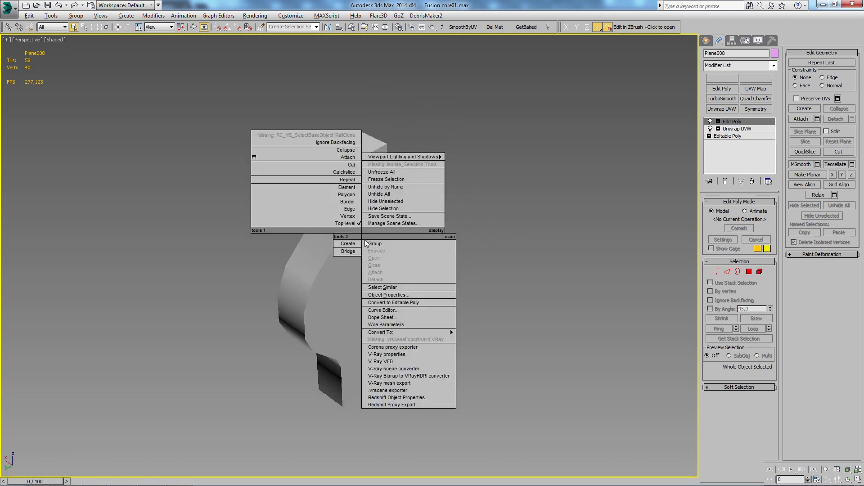
mouse_move(339, 289)
alt+middle_down()
mouse_move(379, 286)
mouse_move(373, 252)
alt+middle_up()
right_click(373, 252)
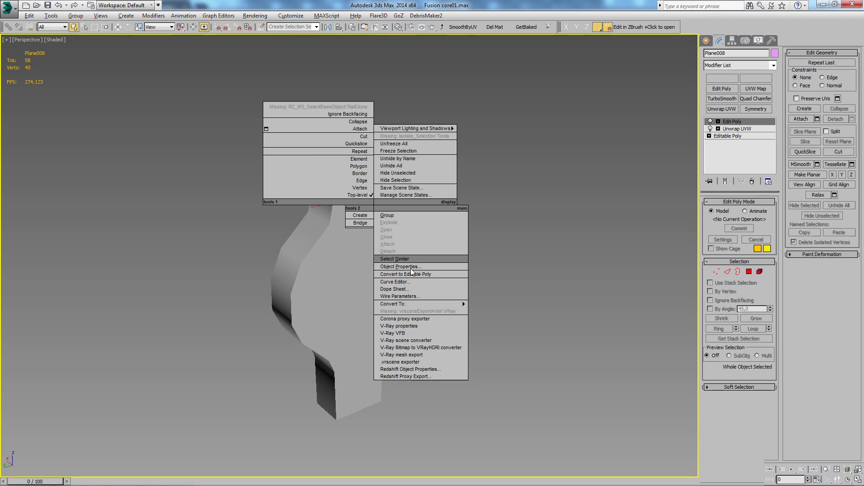
click(446, 259)
Unhide the cylinder with Alt+Q and orbit to face the model's end.
key(alt+q)
scroll(411, 223, down, 2)
mouse_move(412, 223)
alt+middle_down()
mouse_move(367, 289)
mouse_move(479, 252)
mouse_move(476, 242)
mouse_move(506, 301)
alt+middle_up()
scroll(367, 289, up, 3)
scroll(366, 289, down, 3)
scroll(478, 252, up, 2)
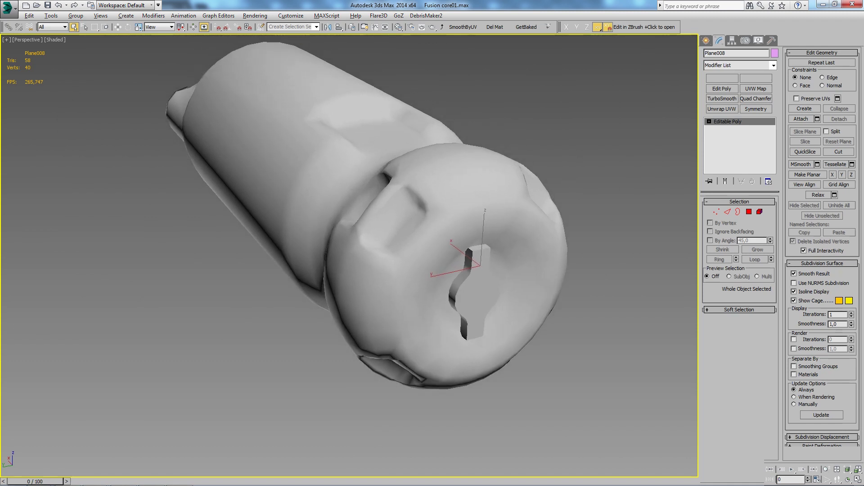
Select Cylinder010 and orbit around it toward the end cap.
mouse_move(562, 200)
alt+middle_down()
mouse_move(517, 261)
mouse_move(482, 267)
alt+middle_up()
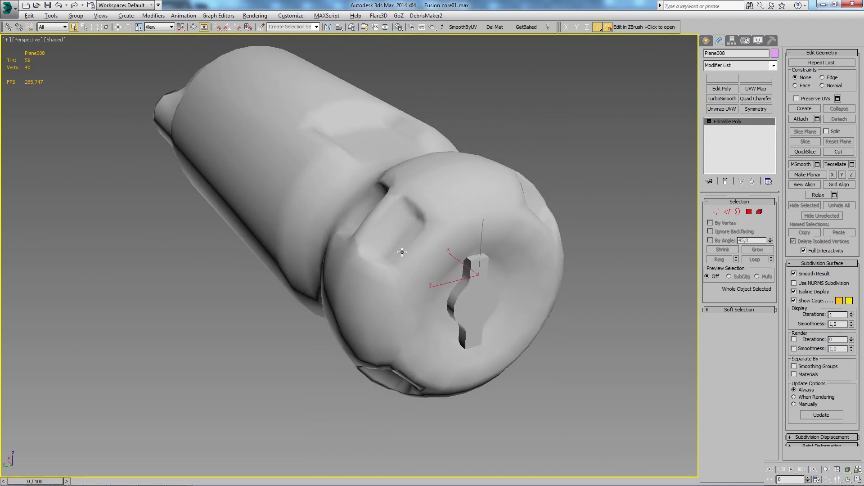
click(466, 217)
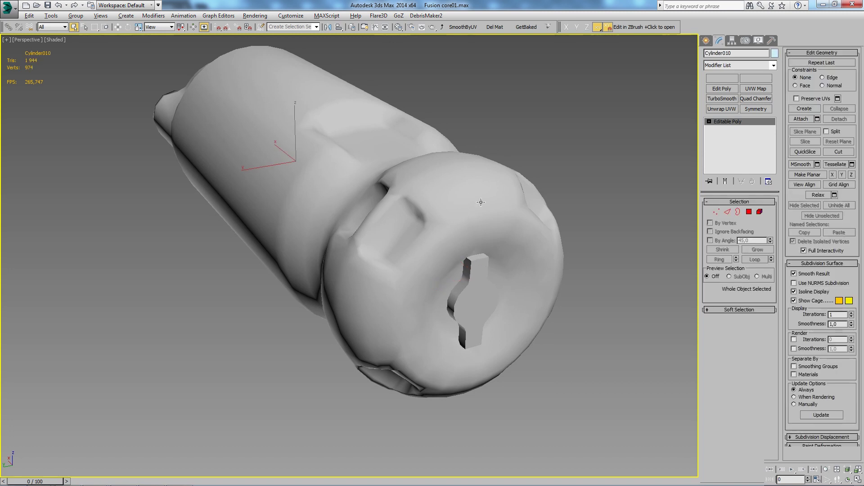
scroll(316, 212, down, 5)
scroll(323, 224, up, 3)
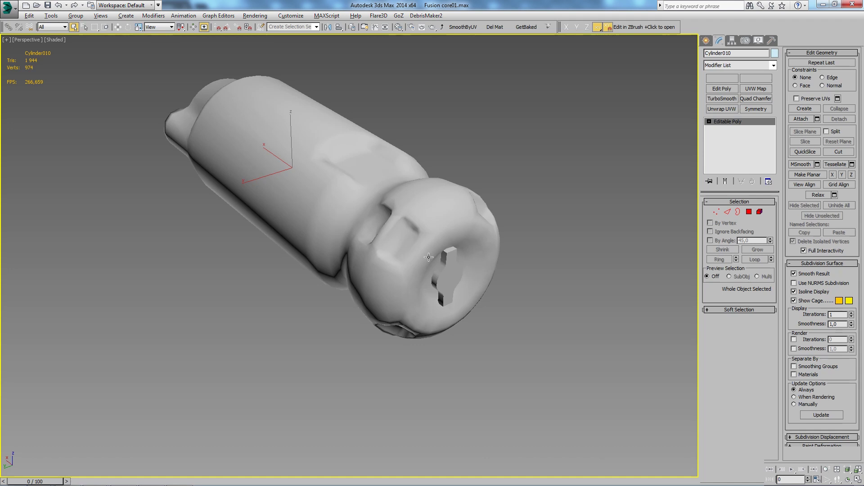
alt+middle_drag(429, 258, 448, 305)
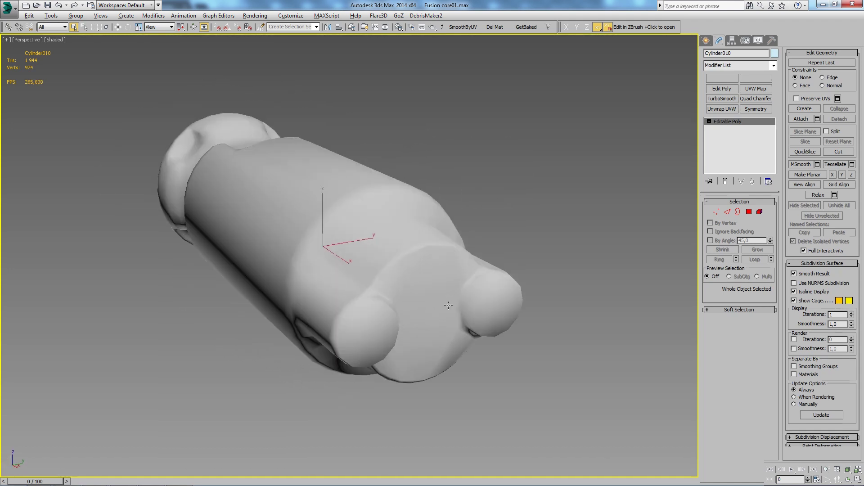
mouse_move(448, 305)
alt+middle_down()
mouse_move(445, 327)
mouse_move(462, 338)
mouse_move(428, 329)
mouse_move(465, 332)
mouse_move(547, 169)
alt+middle_up()
scroll(444, 327, up, 5)
scroll(470, 365, down, 5)
Inspect the end cap facing the viewer, toggling Edged Faces on and off with F4.
mouse_move(148, 368)
alt+middle_down()
mouse_move(189, 411)
mouse_move(100, 361)
mouse_move(191, 417)
mouse_move(187, 368)
mouse_move(309, 366)
mouse_move(332, 414)
mouse_move(328, 382)
alt+middle_up()
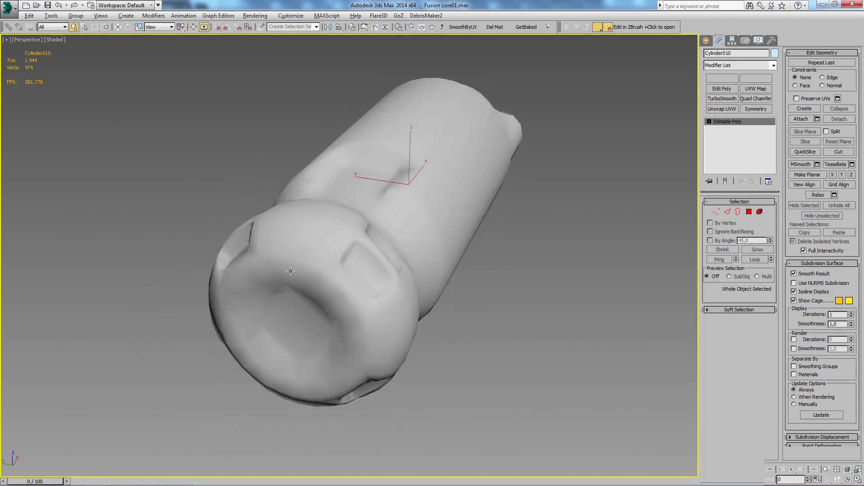
scroll(290, 271, up, 2)
scroll(295, 282, down, 2)
key(F4)
key(F4)
mouse_move(442, 268)
alt+middle_down()
mouse_move(355, 366)
mouse_move(429, 265)
mouse_move(448, 271)
alt+middle_up()
Add Unwrap UVW to Cylinder010 and clear its face selection, facing the end cap.
right_click(451, 238)
click(425, 240)
mouse_move(395, 322)
alt+middle_down()
mouse_move(611, 310)
mouse_move(477, 252)
alt+middle_up()
click(611, 309)
scroll(465, 240, up, 5)
key(F4)
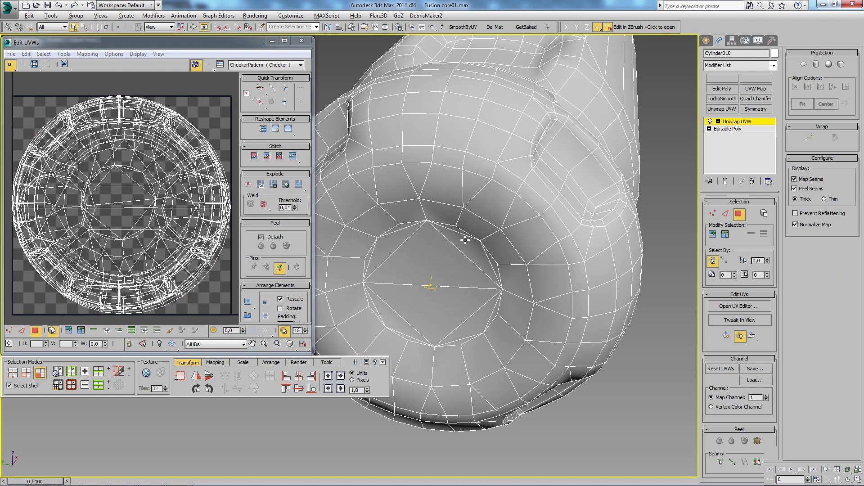
scroll(465, 240, down, 5)
alt+middle_drag(465, 240, 445, 238)
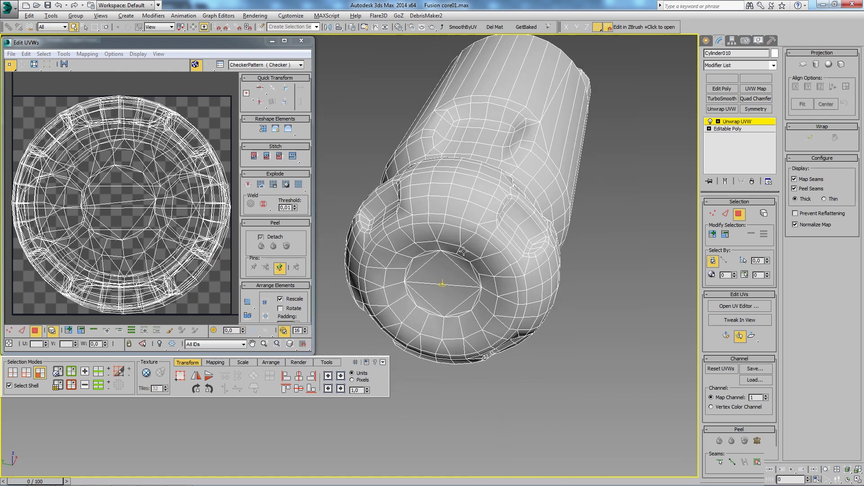
scroll(444, 238, up, 3)
Select the whole octagonal end cap using Select By Angle at 3.71, then Grow one ring.
click(440, 298)
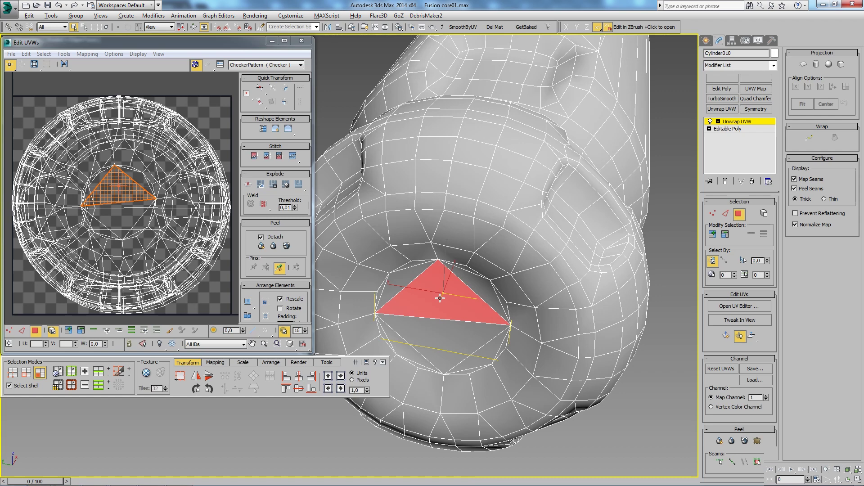
ctrl+click(446, 343)
ctrl+click(379, 340)
ctrl+click(399, 337)
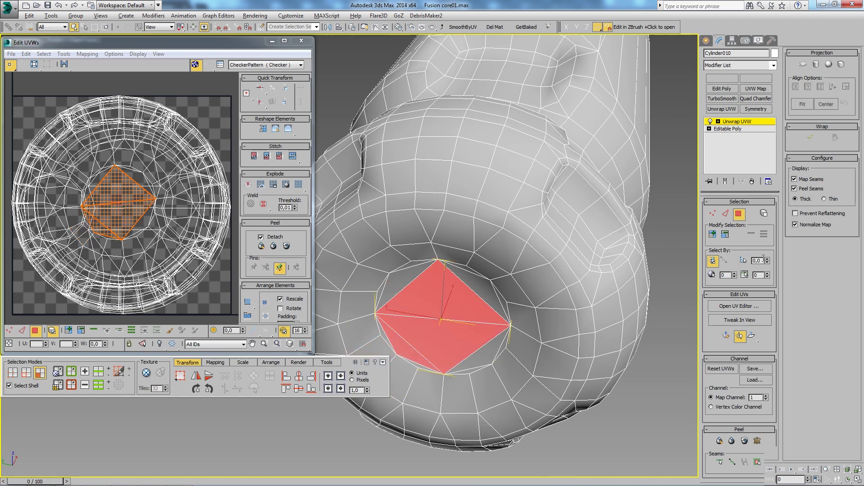
click(744, 261)
drag(768, 261, 784, 95)
click(468, 306)
alt+middle_drag(468, 334, 442, 317)
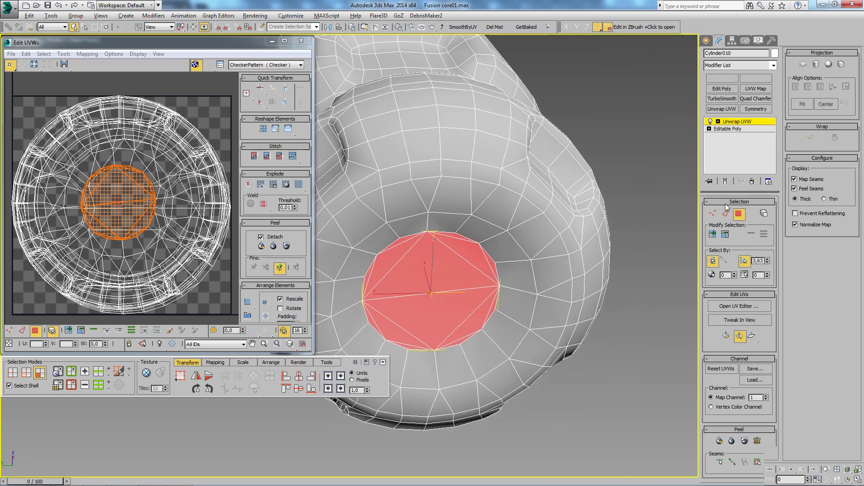
click(712, 234)
Move the big cap's UVs up, clear of the other shells, then deselect.
scroll(491, 242, down, 2)
mouse_move(562, 243)
alt+middle_down()
mouse_move(491, 241)
mouse_move(495, 234)
alt+middle_up()
scroll(480, 241, down, 3)
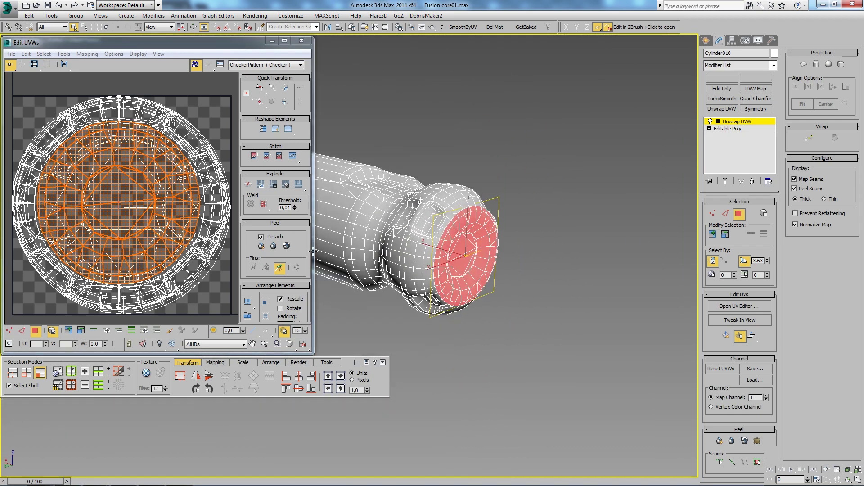
scroll(135, 180, up, 2)
scroll(150, 232, down, 2)
scroll(150, 233, down, 2)
mouse_move(149, 233)
middle_down()
mouse_move(153, 171)
mouse_move(155, 252)
middle_up()
scroll(155, 252, down, 1)
drag(155, 252, 181, 136)
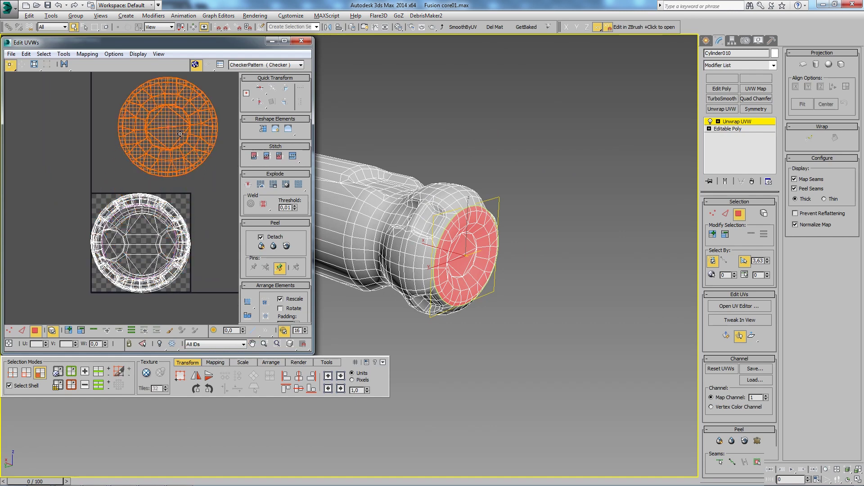
scroll(180, 149, up, 1)
click(213, 207)
Select all faces of both small end caps.
scroll(189, 198, down, 1)
alt+middle_drag(575, 278, 553, 266)
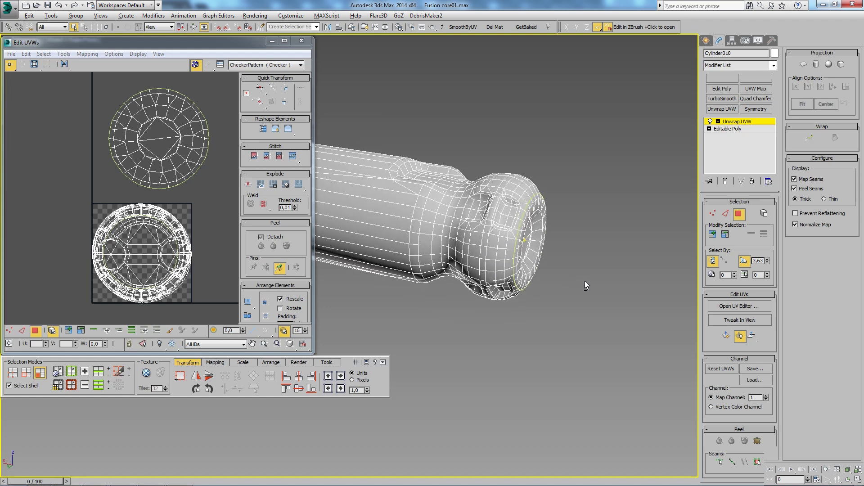
scroll(553, 266, up, 3)
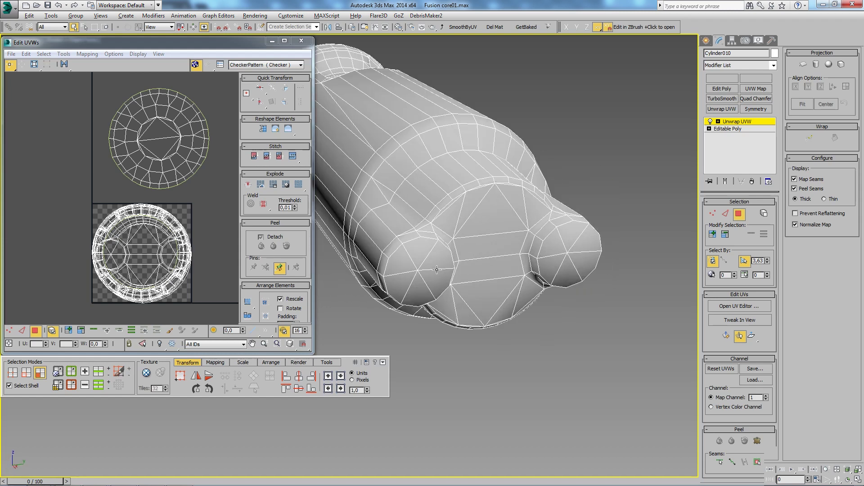
click(399, 263)
ctrl+click(414, 286)
ctrl+click(435, 264)
ctrl+click(421, 250)
alt+middle_drag(432, 252, 519, 275)
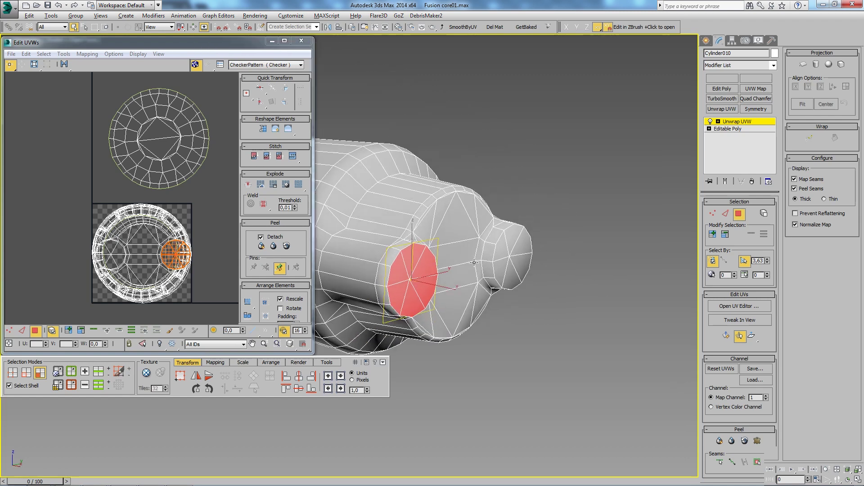
ctrl+click(559, 269)
ctrl+click(530, 272)
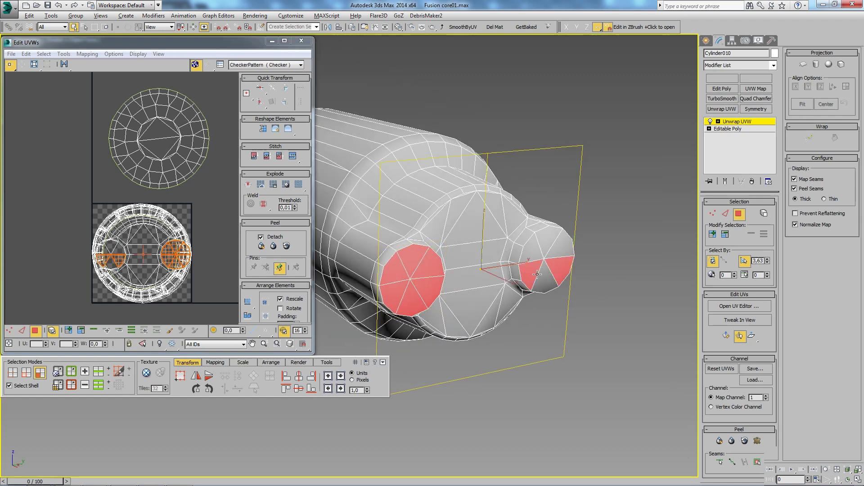
ctrl+click(531, 247)
ctrl+click(549, 238)
ctrl+click(546, 283)
Move both small caps' UVs to the upper-left of the UV editor and deselect them.
alt+middle_drag(556, 249, 536, 234)
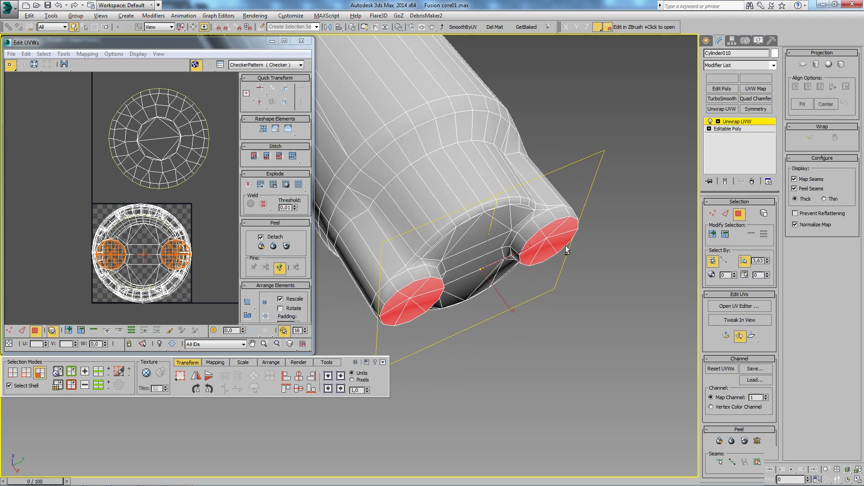
scroll(179, 255, down, 2)
drag(179, 255, 79, 135)
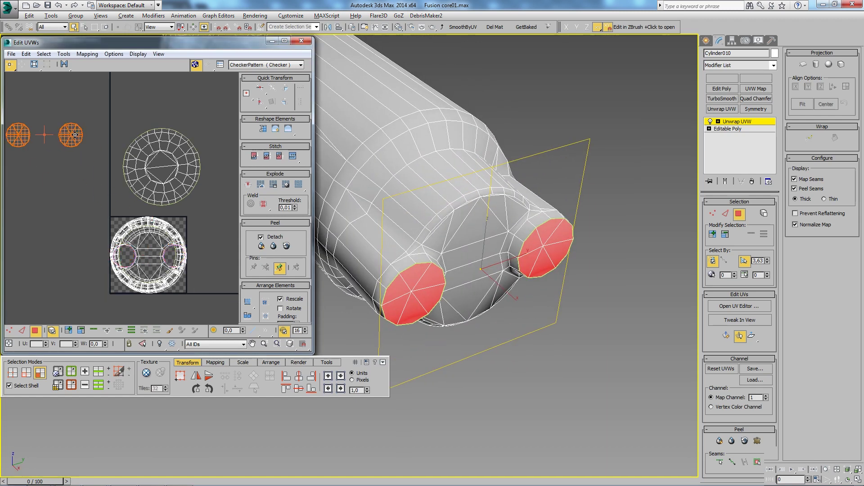
middle_drag(97, 183, 110, 197)
click(109, 219)
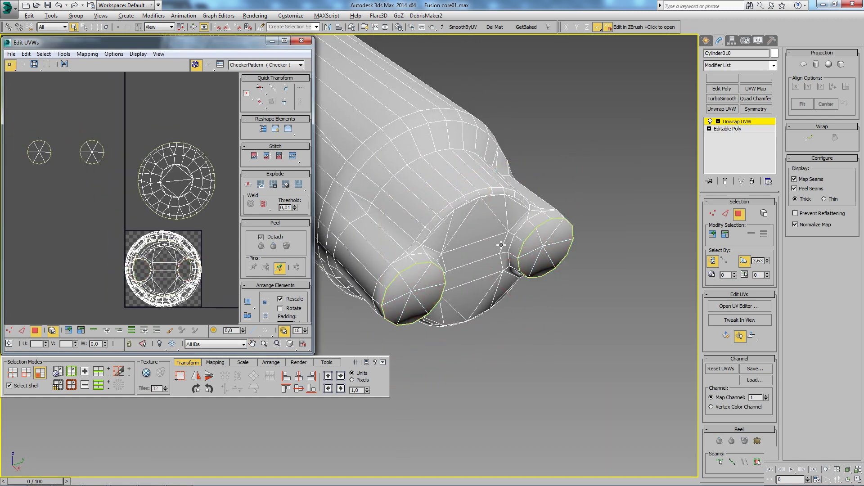
scroll(452, 232, up, 2)
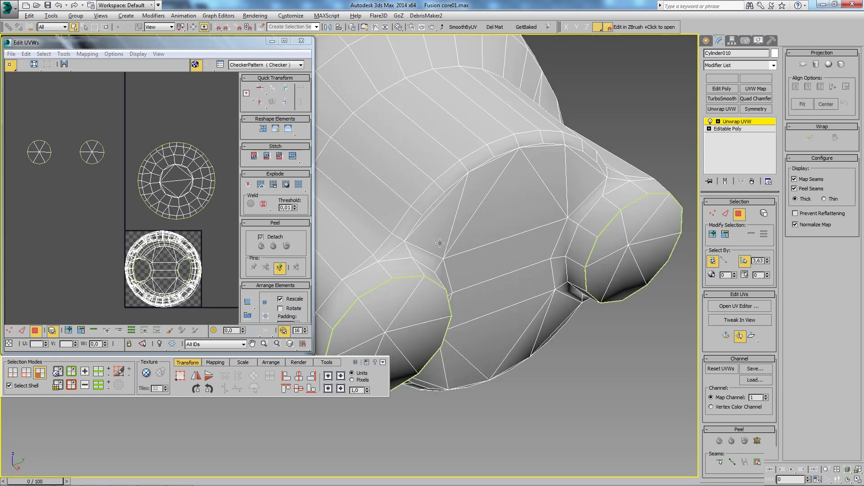
scroll(446, 252, down, 2)
Select the end face piece between the caps and orbit closer to it.
alt+middle_drag(452, 235, 468, 274)
scroll(469, 274, up, 1)
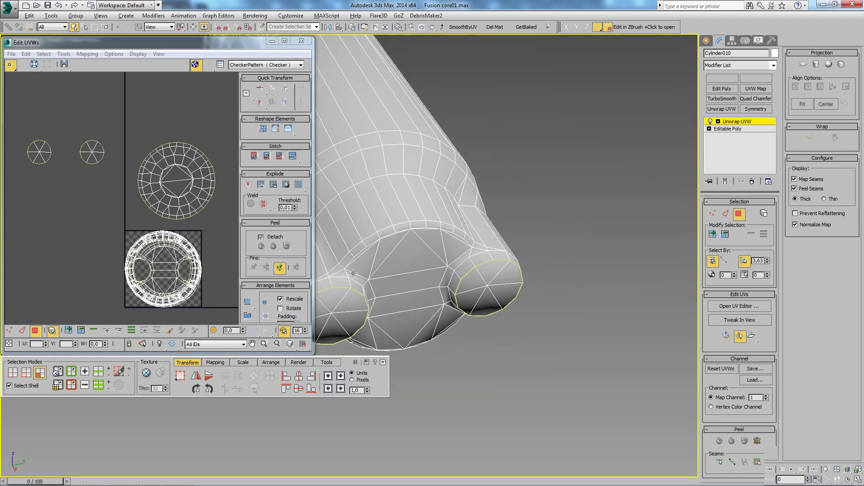
scroll(387, 276, up, 2)
scroll(356, 290, up, 2)
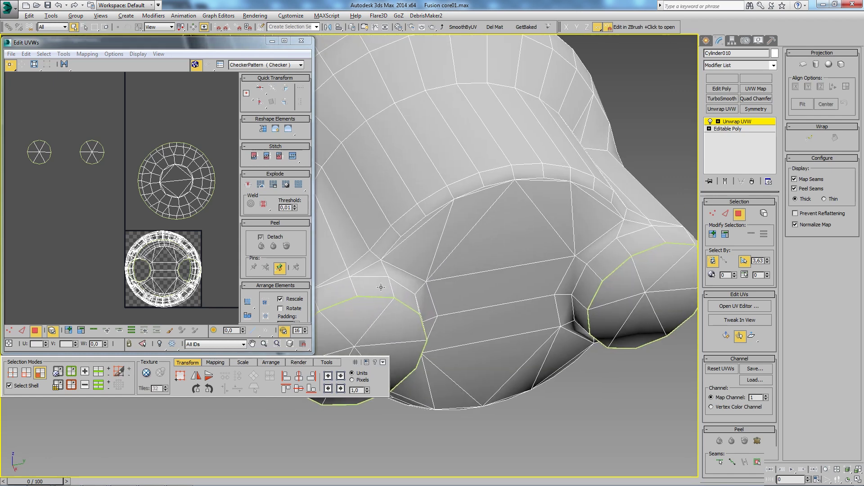
click(425, 259)
mouse_move(419, 227)
alt+middle_down()
mouse_move(454, 256)
mouse_move(476, 260)
alt+middle_up()
Orbit around the end-cap selection and add the small left triangle to it.
mouse_move(541, 340)
alt+middle_down()
mouse_move(517, 317)
mouse_move(541, 322)
alt+middle_up()
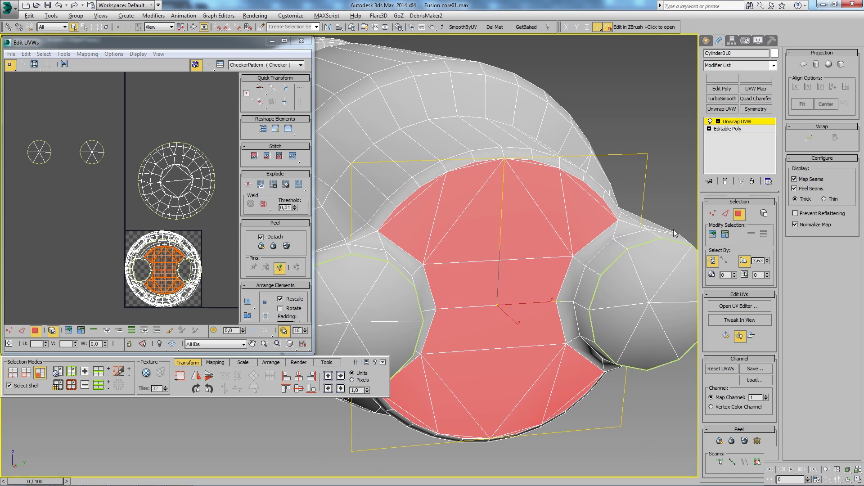
mouse_move(628, 251)
alt+middle_down()
mouse_move(639, 278)
mouse_move(630, 235)
alt+middle_up()
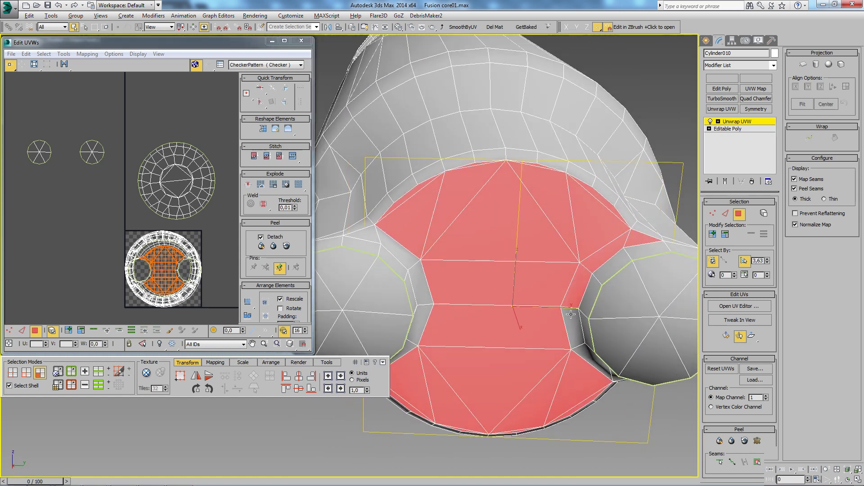
mouse_move(580, 350)
alt+middle_down()
mouse_move(573, 346)
mouse_move(650, 364)
alt+middle_up()
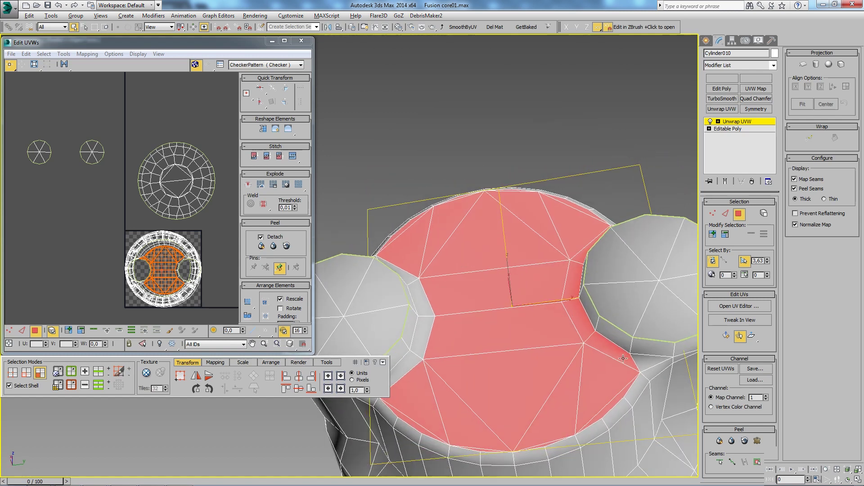
alt+middle_drag(470, 283, 443, 336)
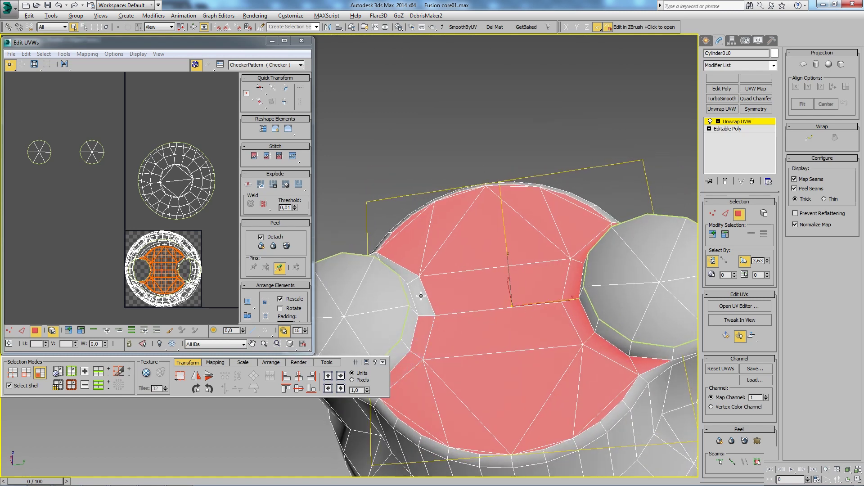
alt+middle_drag(397, 265, 358, 234)
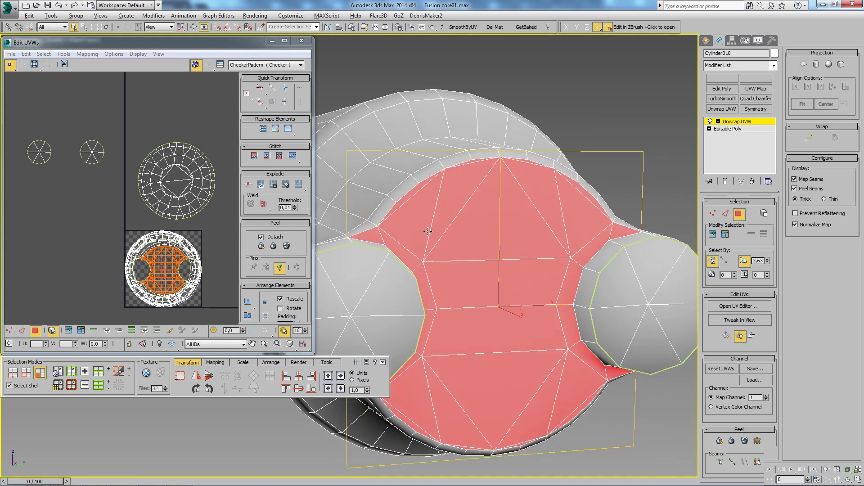
ctrl+click(358, 235)
Move the cap's UV island out of the checker tile into the empty space on its left.
scroll(151, 256, up, 2)
scroll(152, 256, up, 2)
scroll(152, 257, down, 2)
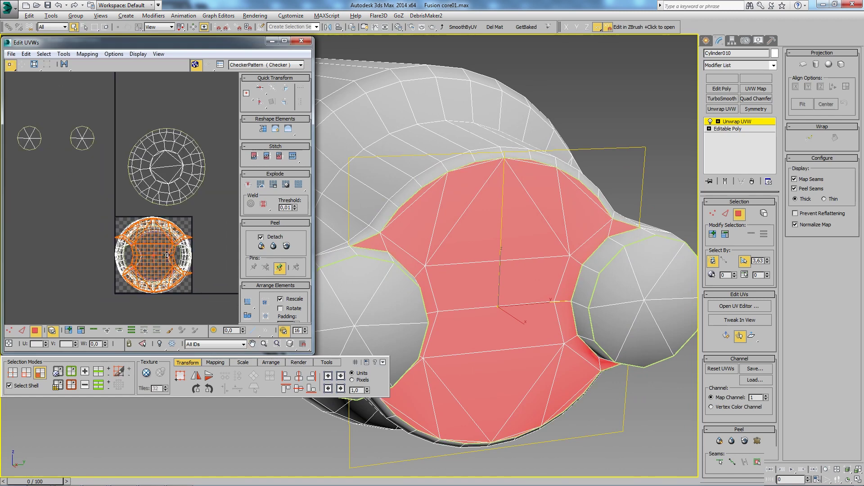
drag(152, 257, 52, 216)
scroll(49, 236, up, 2)
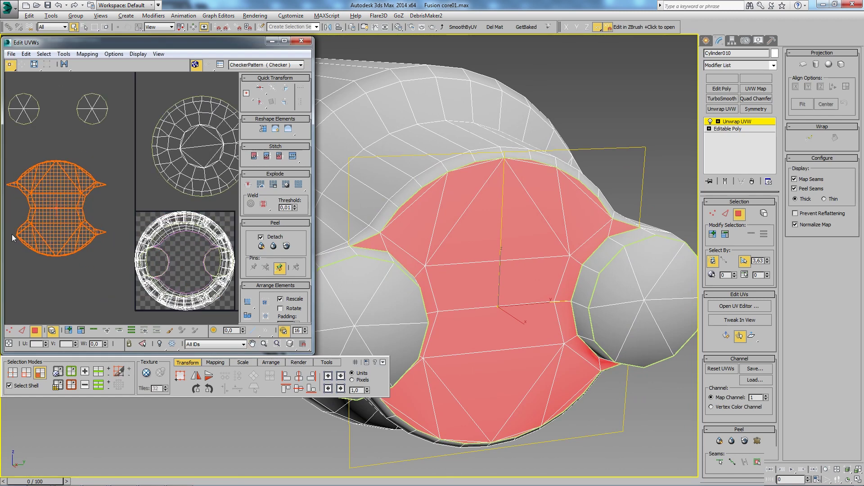
scroll(22, 234, up, 1)
alt+middle_drag(377, 252, 377, 290)
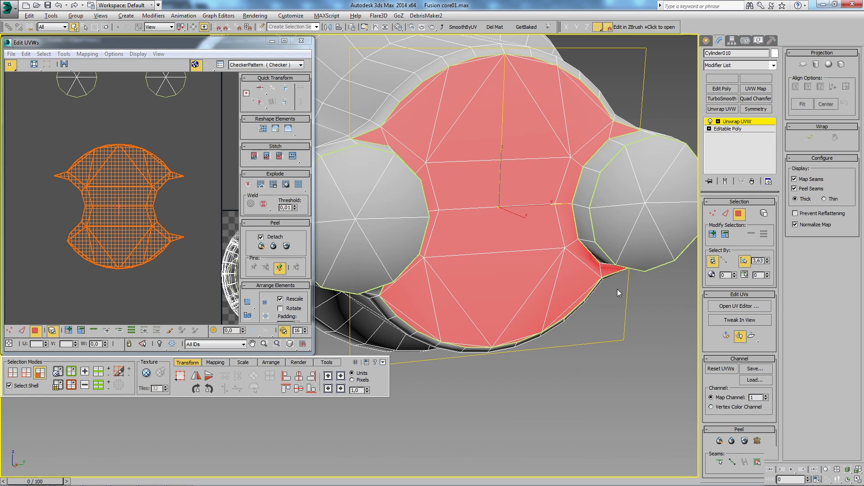
scroll(134, 245, down, 2)
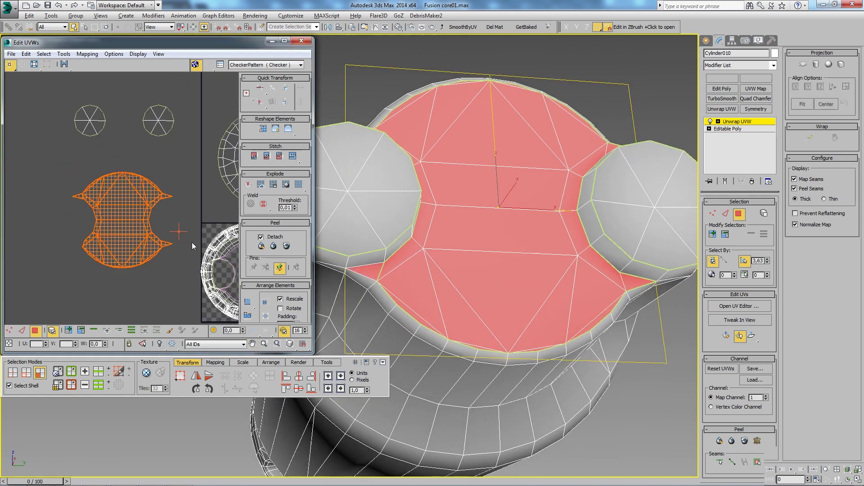
key(ctrl+z)
drag(211, 252, 119, 239)
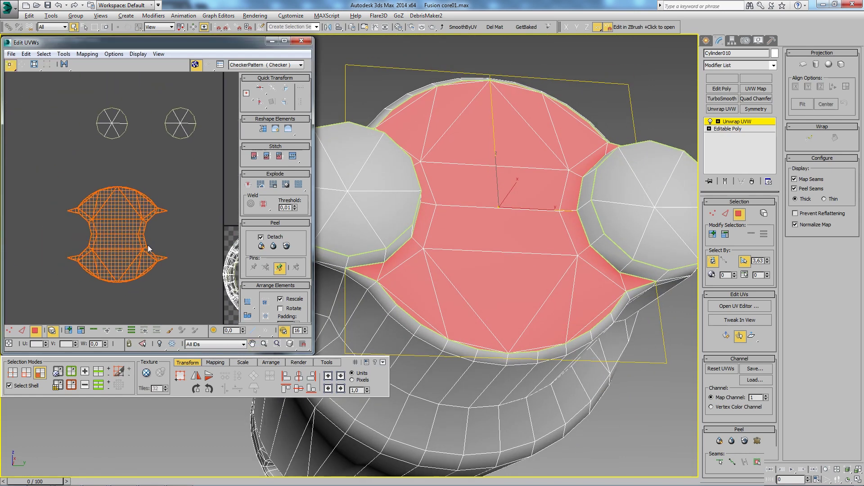
Orbit the model to a side view and pan the UV view toward the checkered ring.
scroll(121, 237, down, 1)
mouse_move(509, 216)
alt+middle_down()
mouse_move(495, 204)
mouse_move(508, 210)
alt+middle_up()
middle_drag(200, 213, 123, 198)
scroll(173, 245, up, 2)
scroll(137, 251, up, 2)
scroll(137, 250, up, 3)
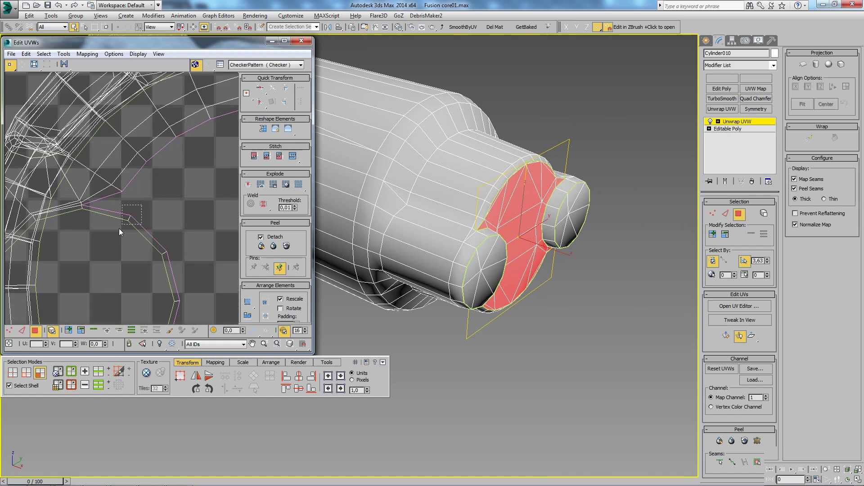
Select the faces of the ring band around the small right-hand cylinder.
key(ctrl+a)
click(153, 193)
click(146, 215)
scroll(179, 234, up, 2)
scroll(156, 239, up, 2)
scroll(177, 199, up, 3)
ctrl+click(136, 212)
ctrl+click(109, 217)
Move the band's UV strip out of the ring to the left of it.
mouse_move(678, 193)
alt+middle_down()
mouse_move(617, 216)
mouse_move(573, 153)
mouse_move(608, 170)
mouse_move(561, 135)
alt+middle_up()
scroll(618, 217, up, 4)
scroll(562, 135, down, 4)
mouse_move(564, 235)
alt+middle_down()
mouse_move(576, 262)
mouse_move(553, 290)
mouse_move(448, 239)
alt+middle_up()
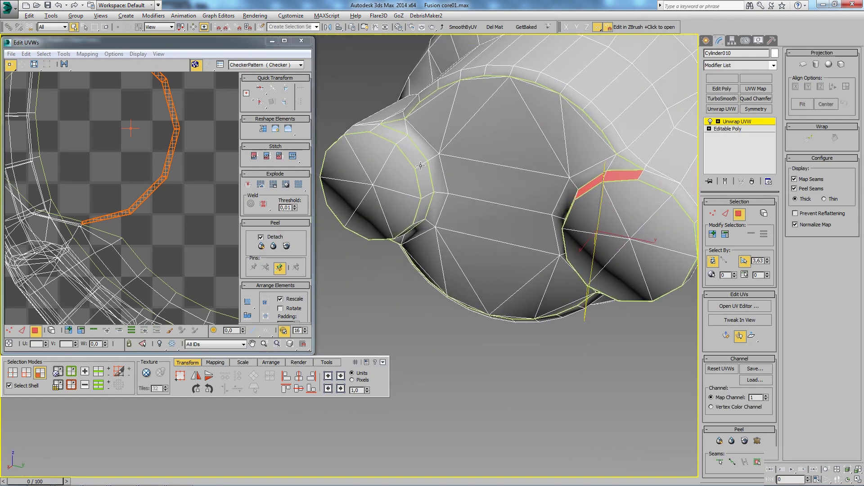
scroll(177, 218, down, 3)
scroll(171, 214, down, 2)
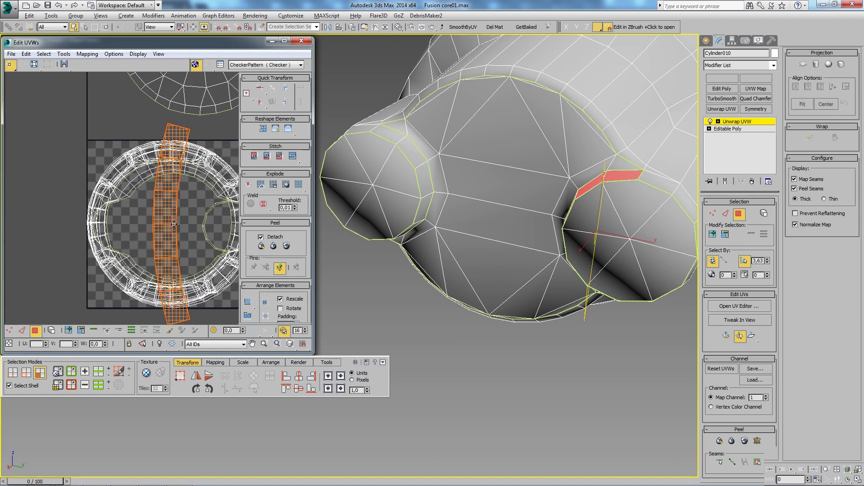
scroll(174, 225, down, 3)
middle_drag(175, 225, 195, 243)
drag(188, 240, 137, 208)
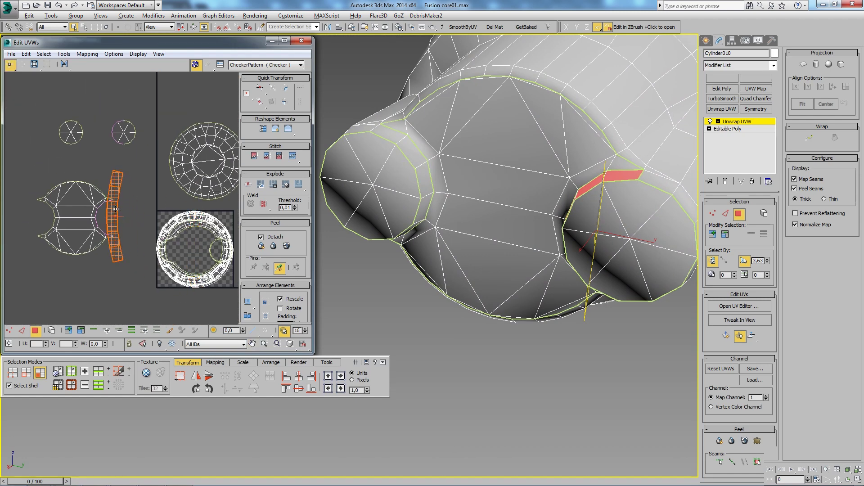
Orbit around the red band to check it and nudge the UV view up.
scroll(136, 208, up, 3)
mouse_move(586, 235)
alt+middle_down()
mouse_move(636, 237)
mouse_move(626, 168)
mouse_move(597, 168)
alt+middle_up()
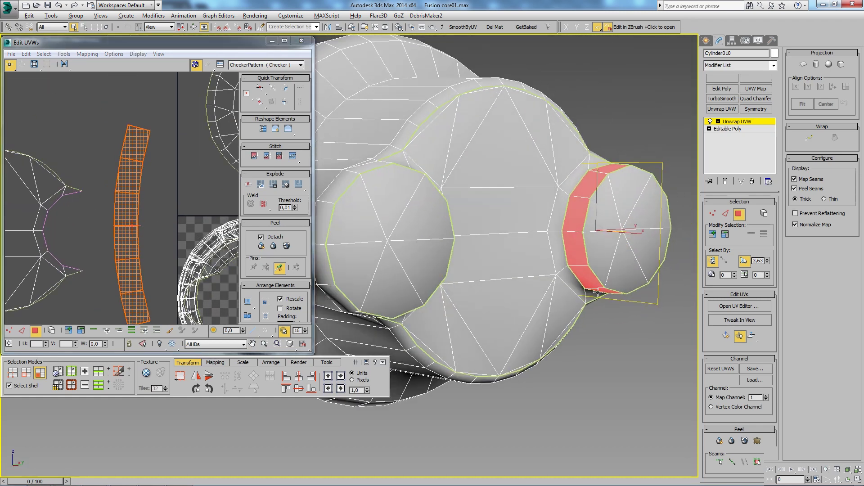
alt+middle_drag(597, 293, 589, 286)
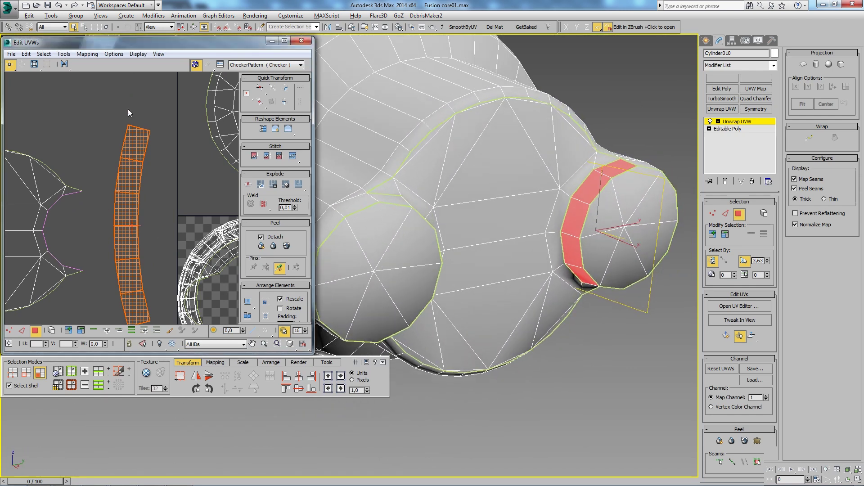
middle_drag(123, 118, 127, 107)
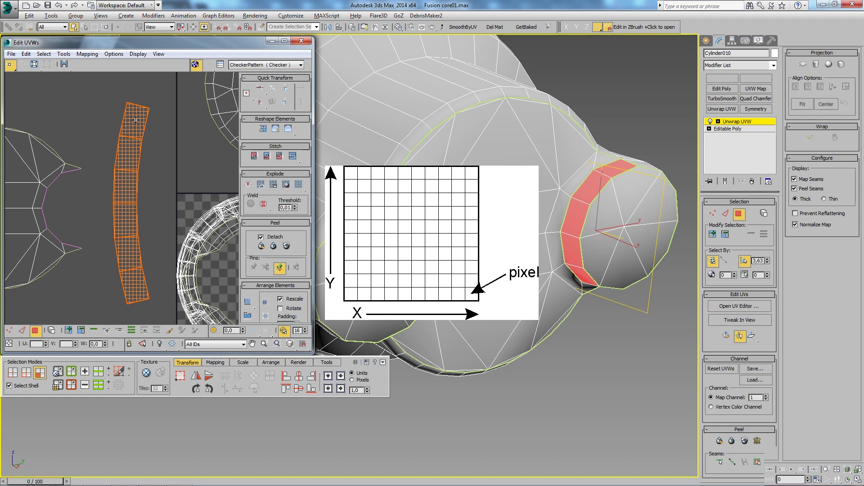
scroll(202, 192, up, 3)
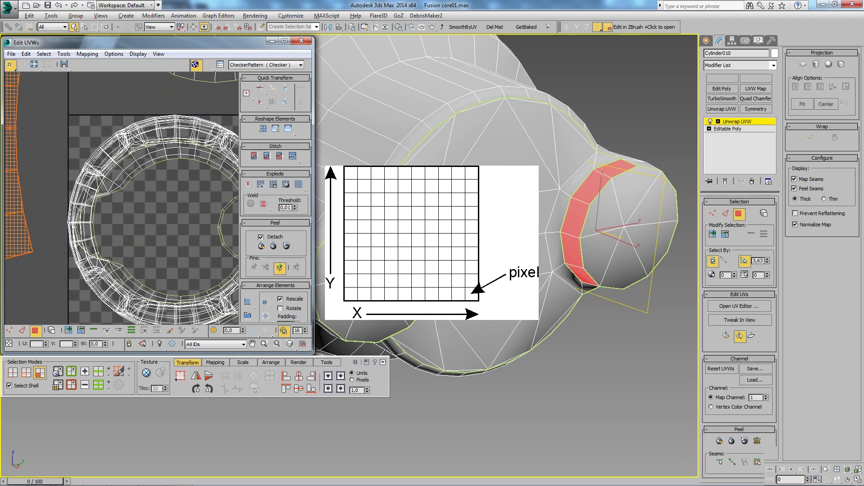
scroll(158, 204, up, 2)
scroll(171, 227, up, 1)
scroll(152, 245, up, 2)
scroll(198, 203, down, 3)
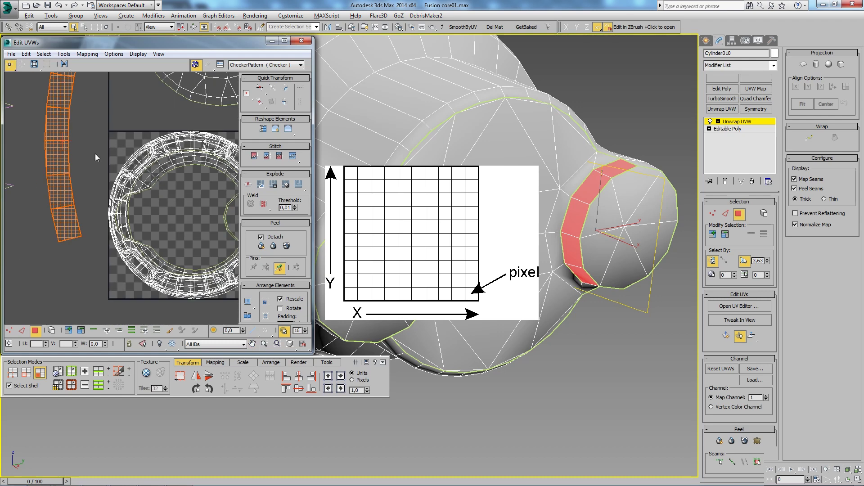
scroll(135, 256, up, 3)
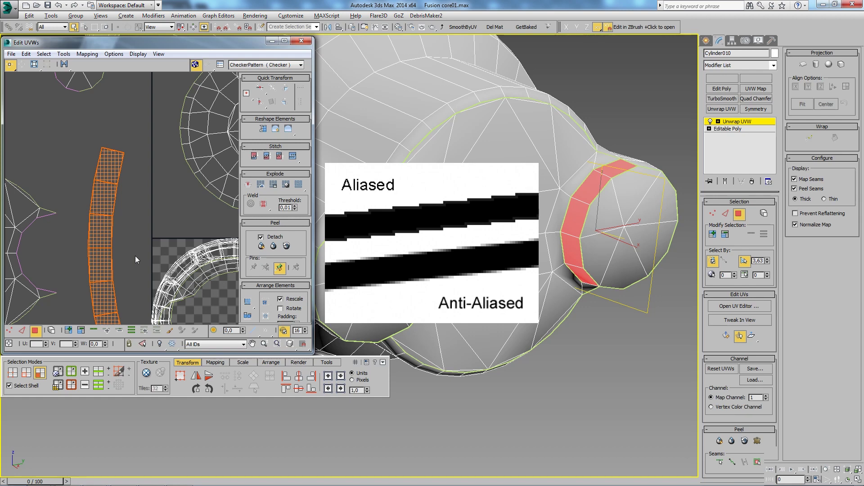
scroll(144, 283, down, 1)
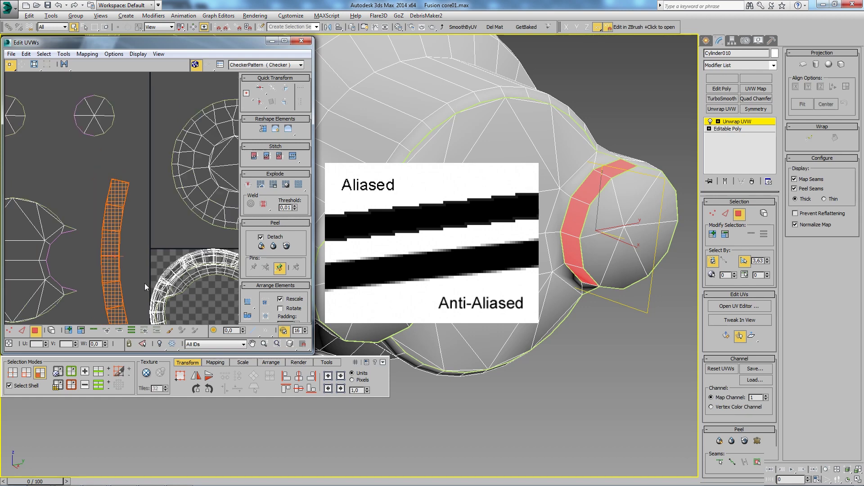
scroll(128, 234, down, 1)
scroll(129, 233, down, 1)
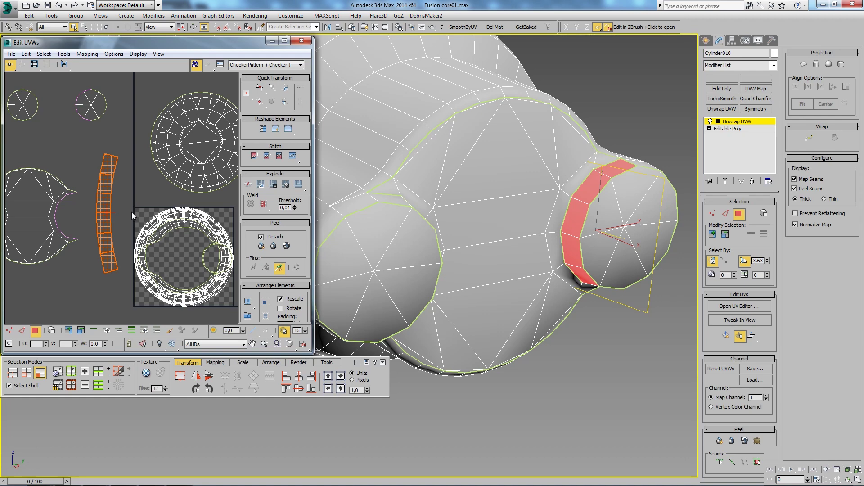
In vertex mode, select the vertices along the strip's right edge for alignment.
scroll(131, 212, up, 3)
middle_drag(132, 212, 145, 185)
key(1)
drag(99, 77, 142, 297)
scroll(147, 166, down, 2)
middle_drag(147, 165, 145, 178)
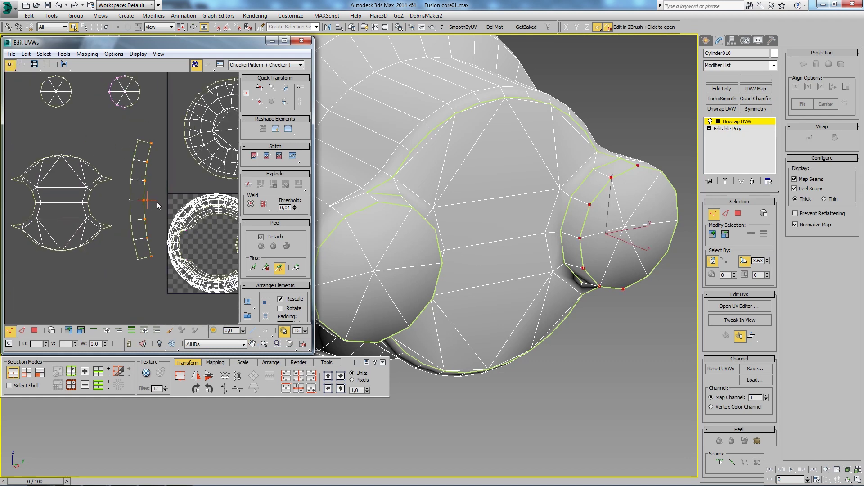
scroll(158, 217, up, 2)
middle_drag(158, 218, 154, 207)
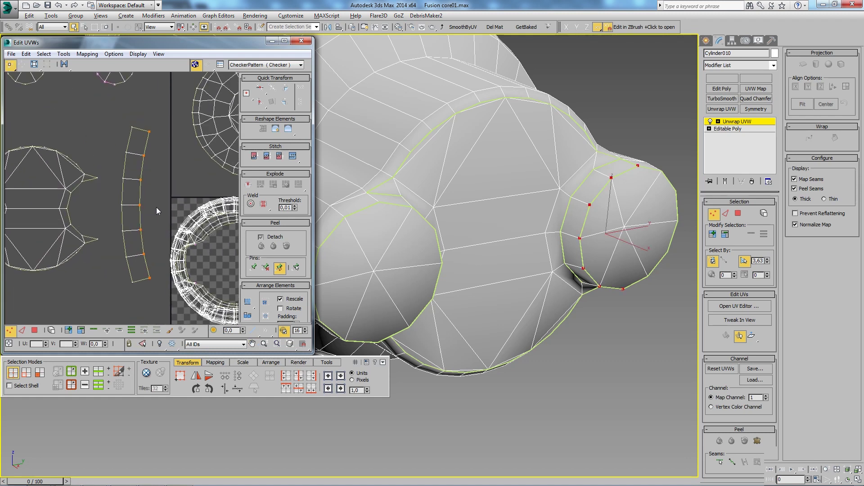
drag(195, 51, 208, 52)
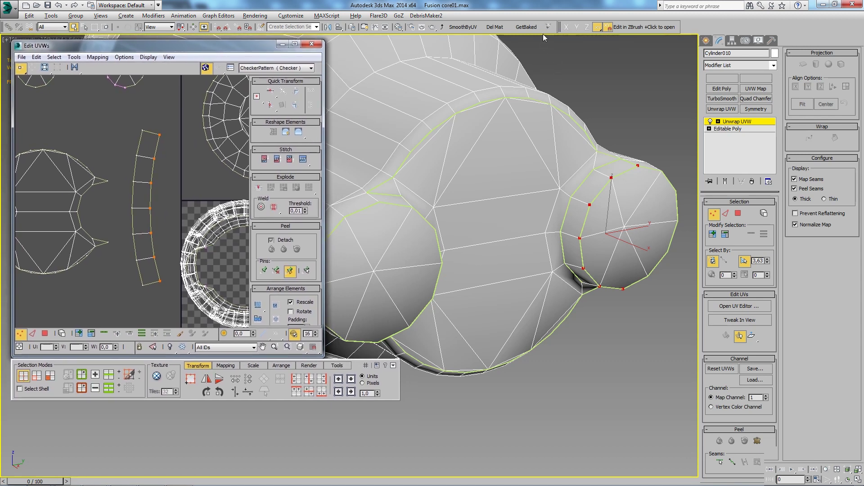
middle_drag(153, 282, 150, 286)
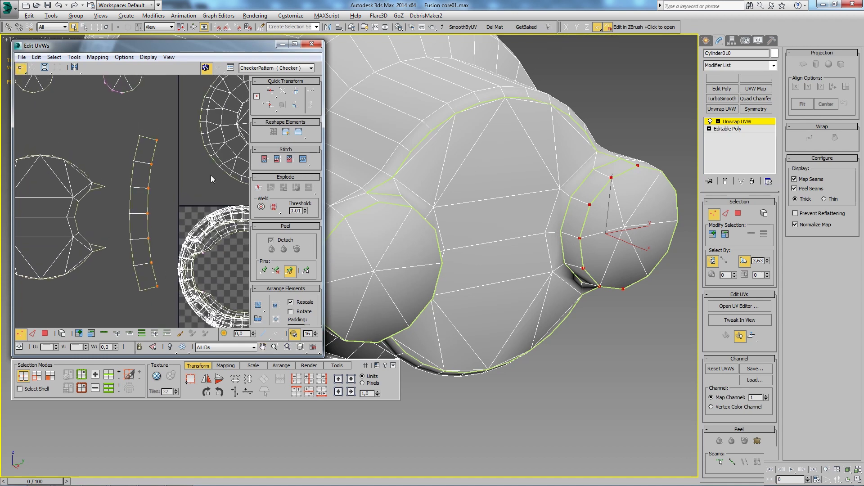
mouse_move(275, 110)
mouse_down()
mouse_move(273, 129)
mouse_move(271, 122)
mouse_up()
Align the strip's left-edge vertices vertically, undoing the accidental horizontal collapse.
drag(118, 125, 146, 327)
drag(270, 106, 271, 109)
click(176, 211)
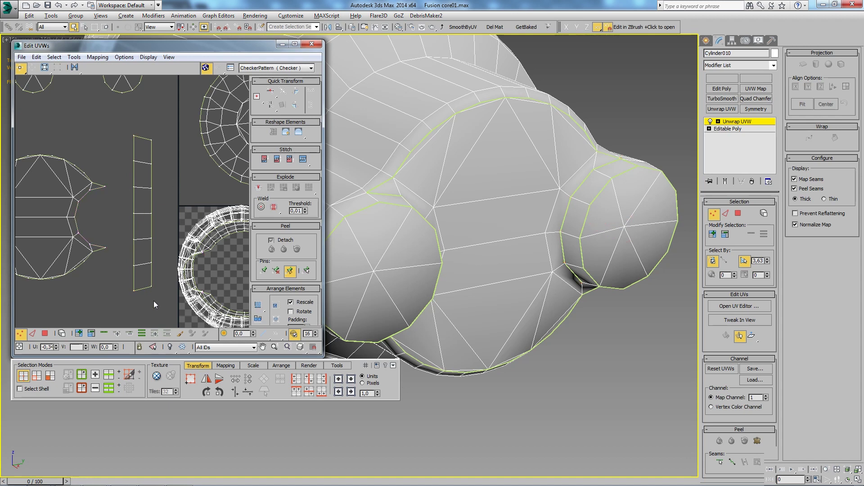
drag(129, 133, 160, 297)
drag(270, 105, 275, 112)
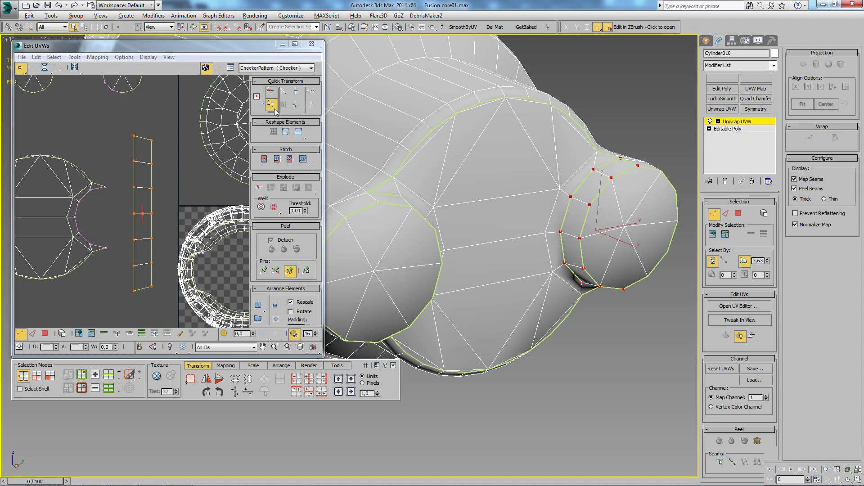
key(ctrl+z)
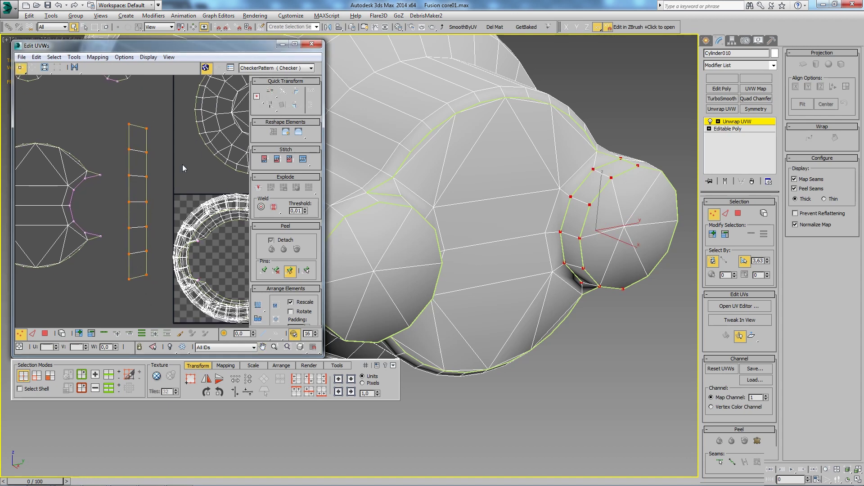
Select the strip's crossing rung edges and align them horizontally.
key(2)
double_click(128, 135)
key(alt+r)
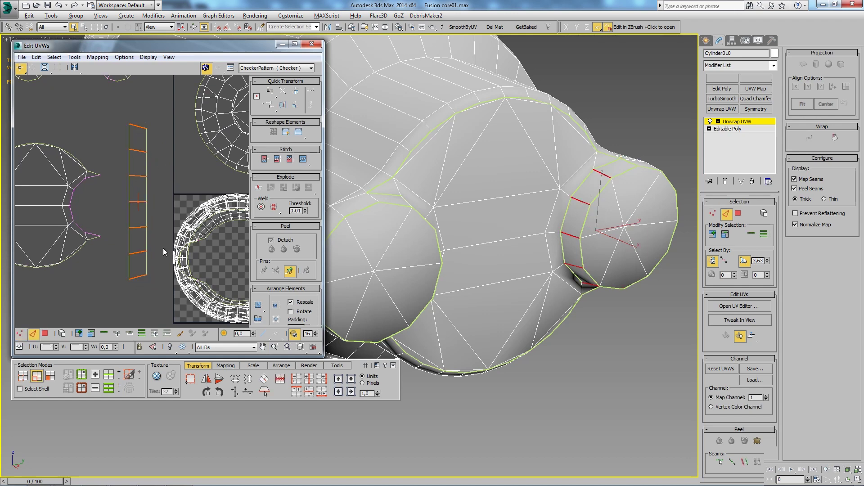
drag(270, 92, 273, 106)
click(174, 146)
scroll(163, 180, down, 2)
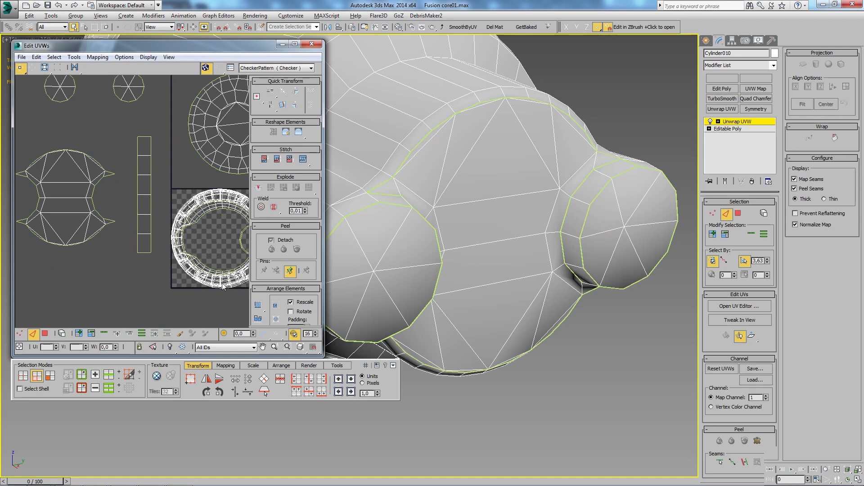
Show the checker texture on the model and orbit the cylinder end to inspect the seams.
click(156, 376)
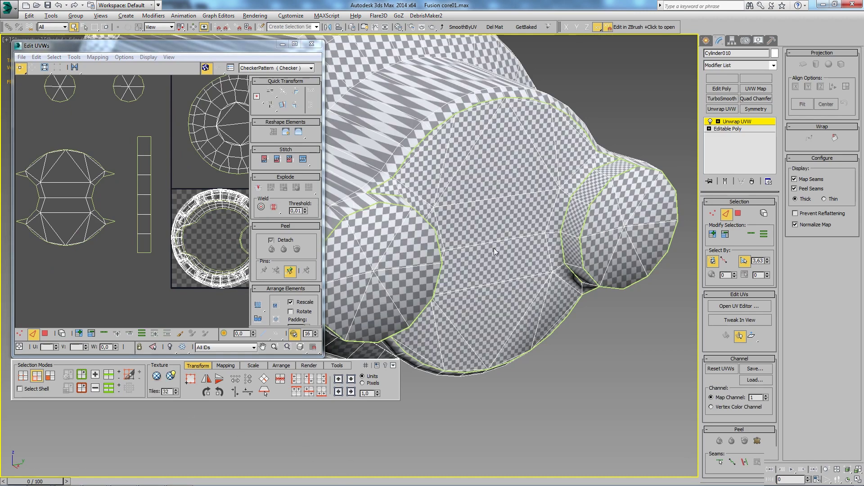
scroll(507, 266, up, 5)
scroll(526, 264, down, 2)
mouse_move(527, 265)
alt+middle_down()
mouse_move(535, 247)
mouse_move(455, 237)
mouse_move(346, 310)
mouse_move(480, 291)
alt+middle_up()
scroll(453, 223, down, 2)
mouse_move(453, 222)
alt+middle_down()
mouse_move(447, 246)
mouse_move(415, 265)
mouse_move(441, 236)
alt+middle_up()
scroll(447, 246, up, 3)
scroll(448, 246, down, 3)
scroll(497, 260, up, 3)
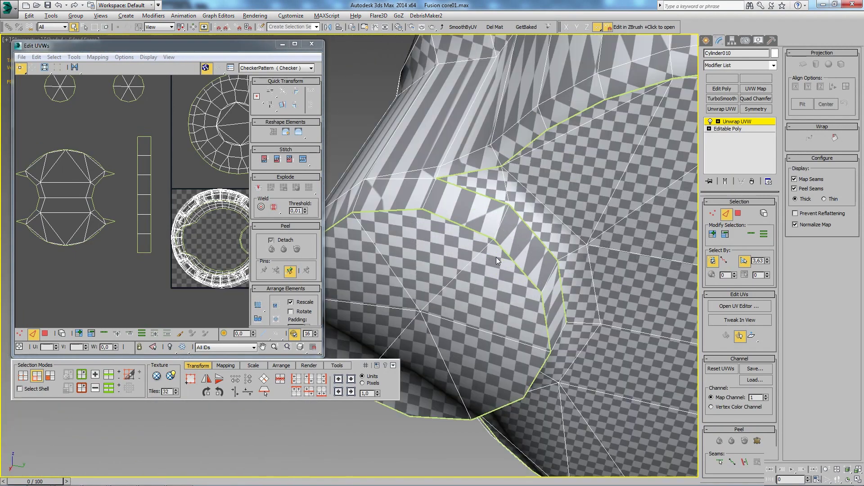
scroll(135, 212, down, 2)
middle_drag(112, 202, 132, 212)
With polygon mode and shell selection, select the next cylinder band as a full ring.
key(3)
click(465, 211)
shift+click(509, 241)
mouse_move(509, 241)
alt+middle_down()
mouse_move(540, 262)
mouse_move(534, 243)
alt+middle_up()
shift+click(553, 205)
Move the next ring band's UV strip out of the ring.
alt+middle_drag(553, 204, 518, 212)
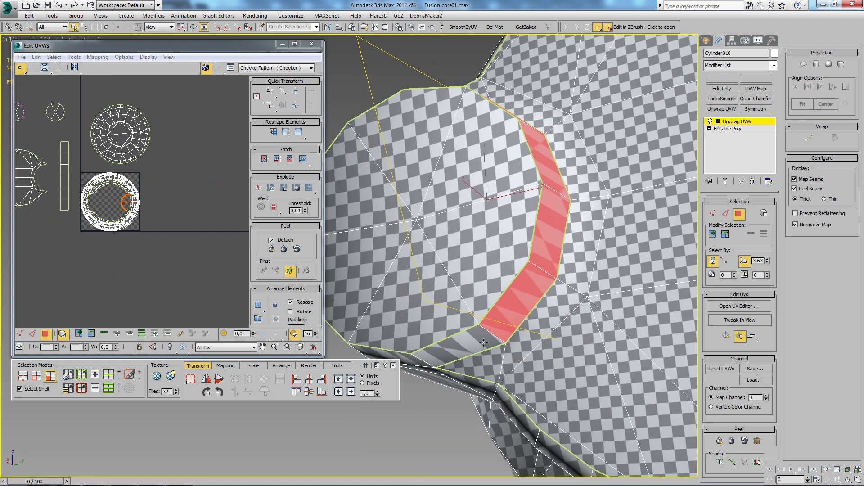
scroll(152, 204, up, 2)
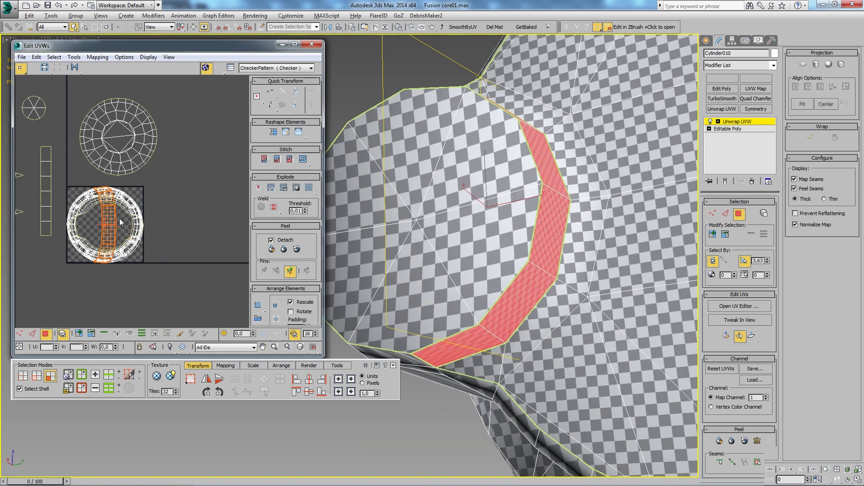
scroll(142, 209, up, 1)
middle_drag(141, 209, 154, 209)
click(131, 205)
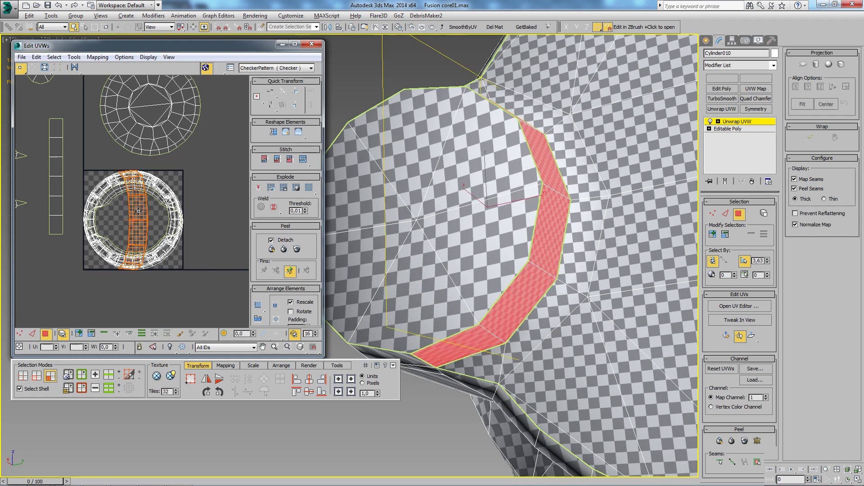
drag(141, 210, 231, 168)
middle_drag(231, 168, 146, 197)
Relax the strip using the Polygon Angles method.
click(298, 131)
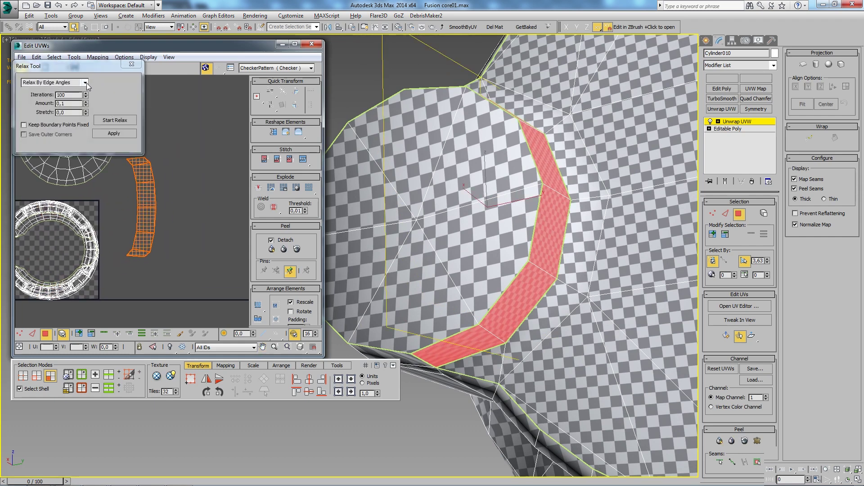
click(85, 83)
click(115, 120)
mouse_move(517, 202)
alt+middle_down()
mouse_move(572, 216)
mouse_move(609, 310)
mouse_move(585, 293)
alt+middle_up()
middle_drag(162, 216, 193, 230)
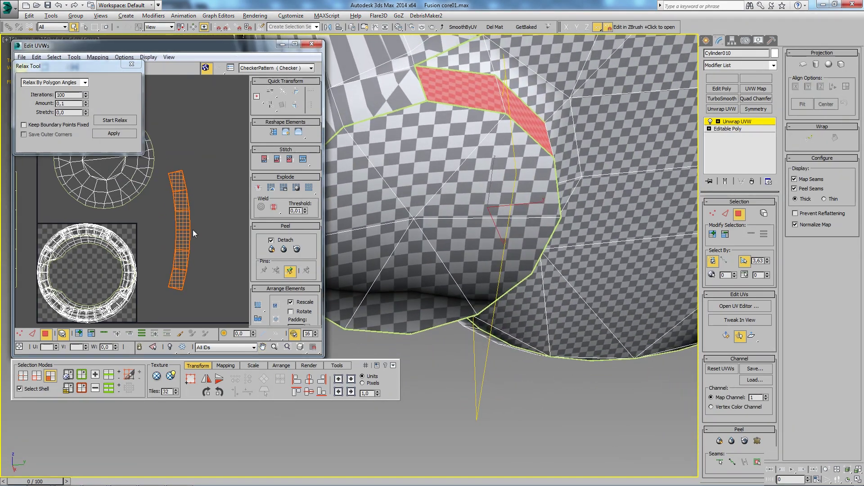
Align the strip's border edges vertically and its crossing rung edges horizontally.
key(2)
double_click(187, 169)
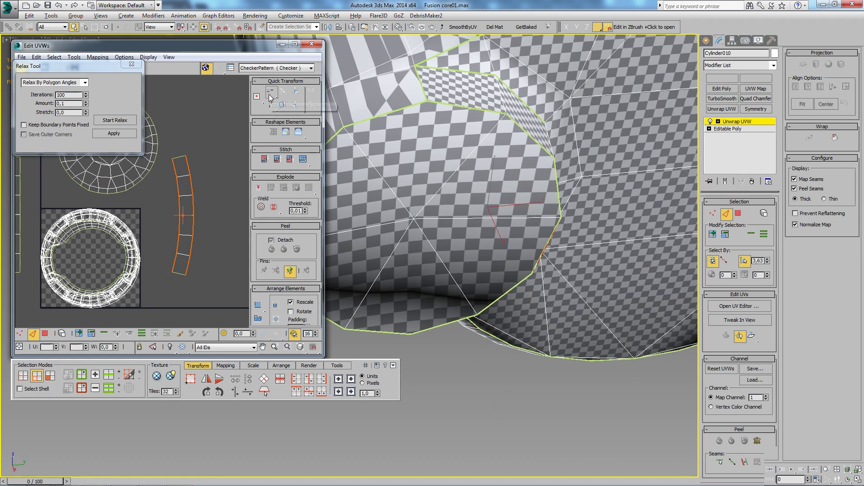
click(272, 109)
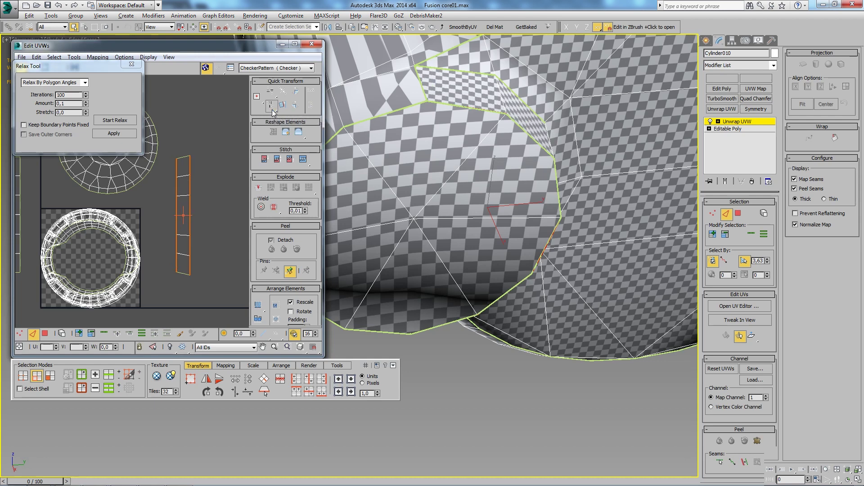
drag(182, 288, 194, 144)
click(271, 93)
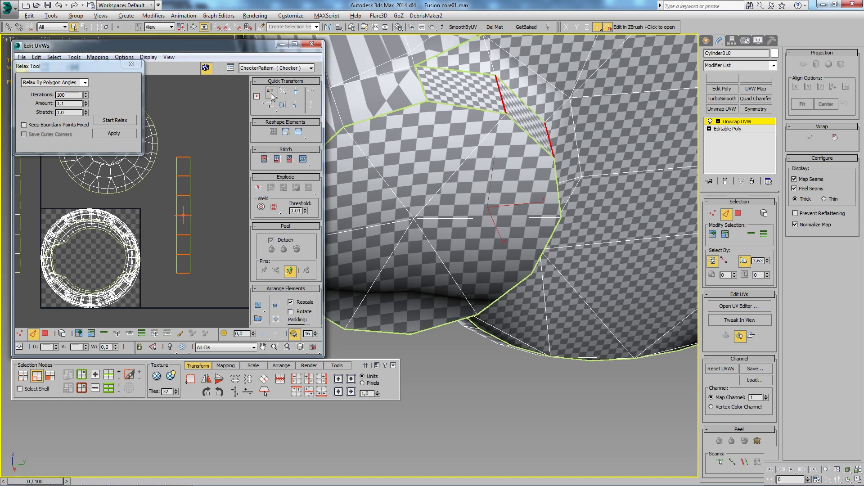
click(243, 201)
Select the whole strip as one shell and rotate it slightly to stand upright.
scroll(221, 217, down, 2)
scroll(224, 246, up, 2)
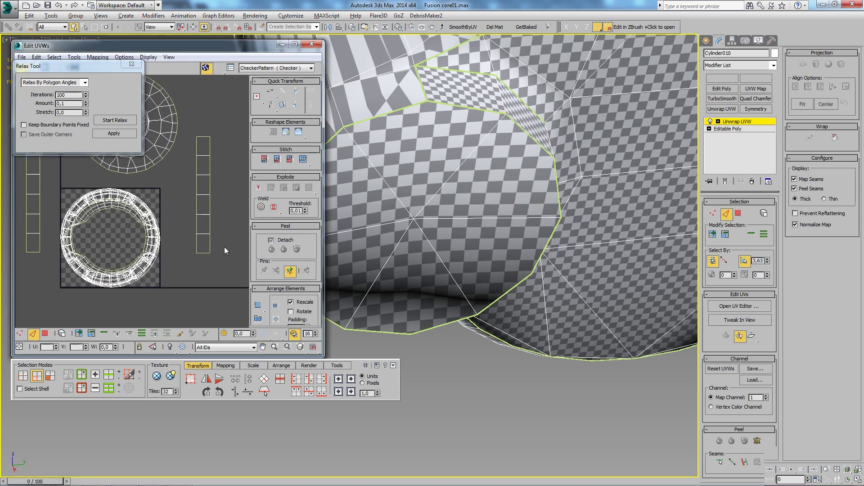
key(3)
click(202, 153)
scroll(216, 199, up, 3)
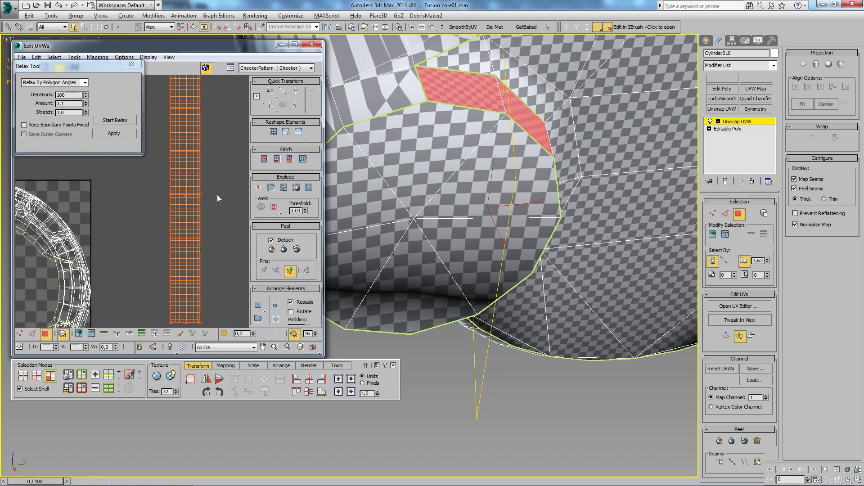
drag(202, 194, 203, 194)
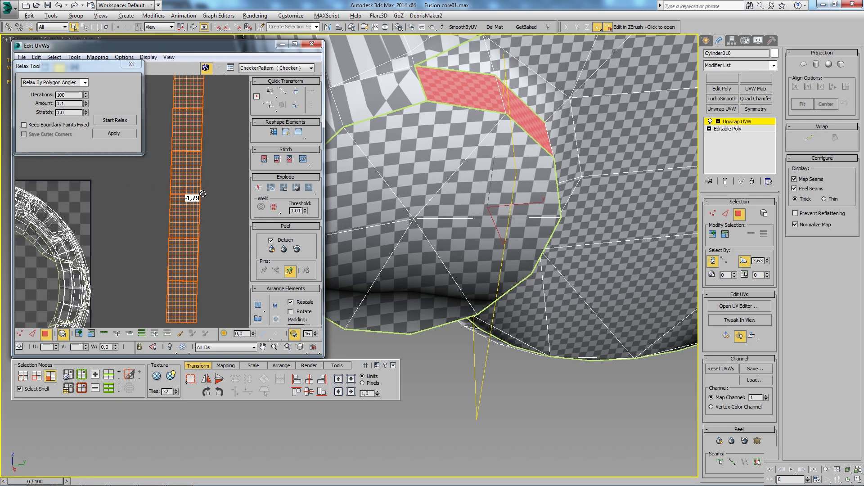
click(217, 184)
scroll(217, 184, down, 3)
middle_drag(217, 184, 193, 236)
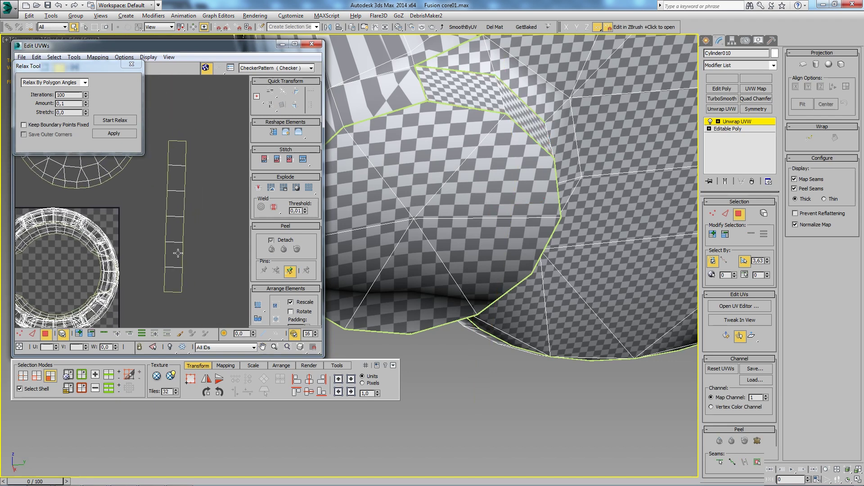
middle_drag(168, 196, 167, 194)
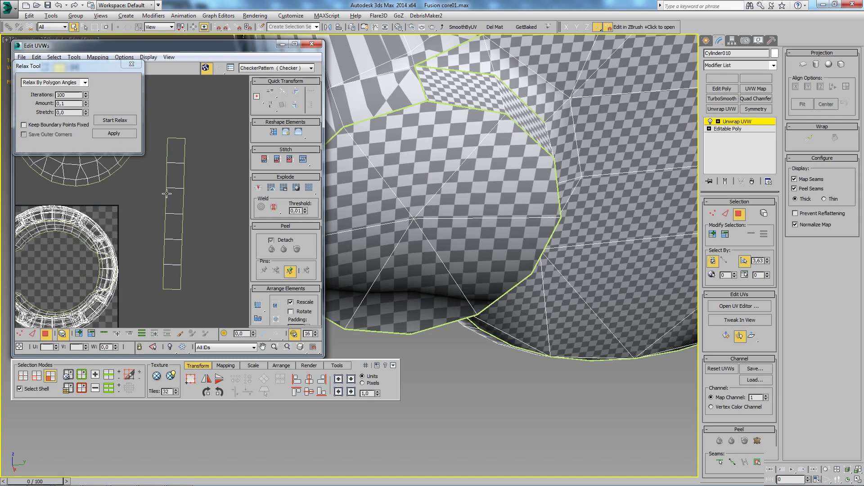
scroll(163, 241, up, 2)
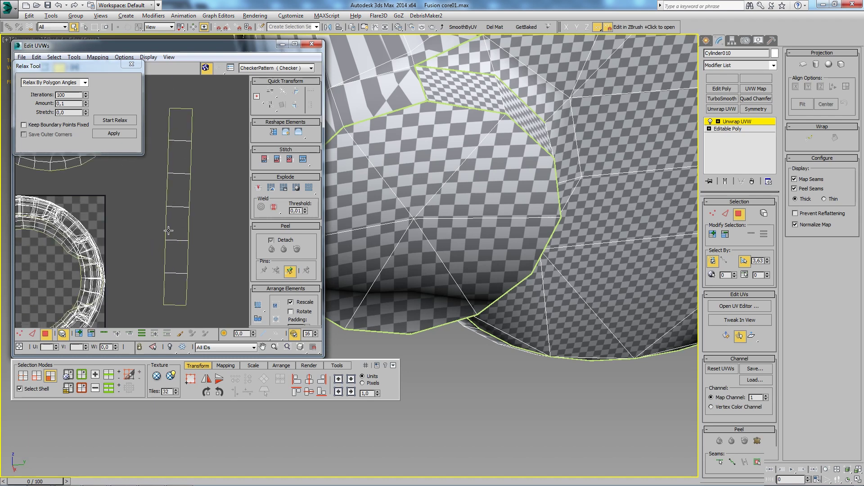
click(191, 192)
Select the ring-shaped UV island of the cylinder body and orbit to its side.
click(211, 213)
scroll(176, 182, up, 2)
scroll(166, 247, down, 1)
scroll(166, 248, down, 2)
scroll(199, 248, down, 2)
scroll(231, 244, down, 1)
scroll(231, 244, up, 1)
click(190, 230)
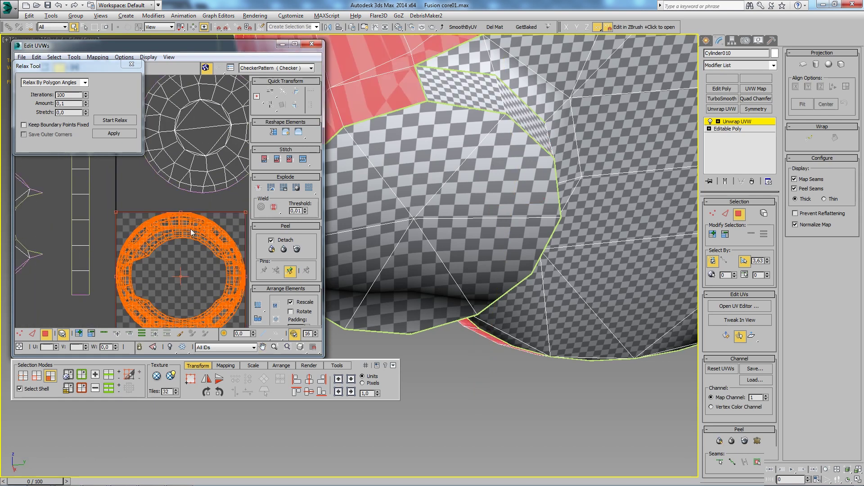
scroll(192, 230, down, 1)
scroll(516, 148, down, 3)
mouse_move(515, 149)
alt+middle_down()
mouse_move(533, 239)
mouse_move(528, 189)
mouse_move(505, 171)
mouse_move(600, 177)
mouse_move(623, 191)
mouse_move(556, 206)
mouse_move(542, 185)
alt+middle_up()
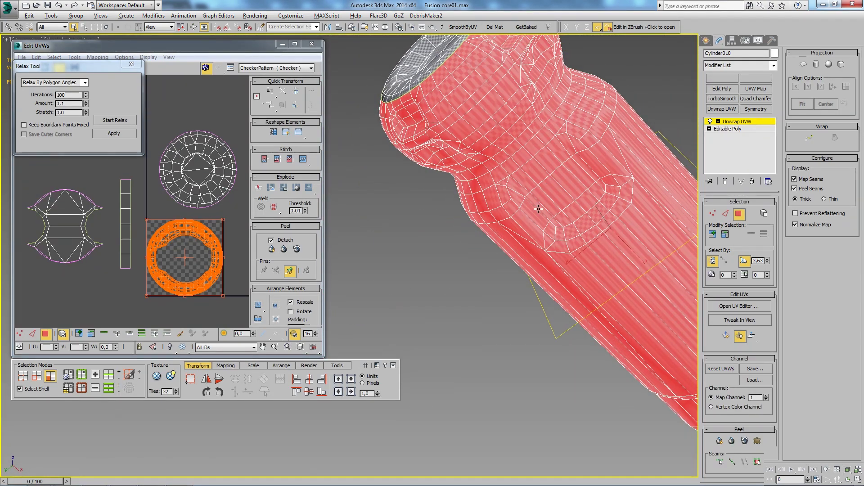
Select lengthwise edge loops along the cylinder in edge mode.
key(2)
click(540, 163)
click(751, 234)
scroll(160, 216, down, 2)
scroll(167, 220, down, 2)
scroll(177, 227, down, 2)
scroll(189, 227, down, 1)
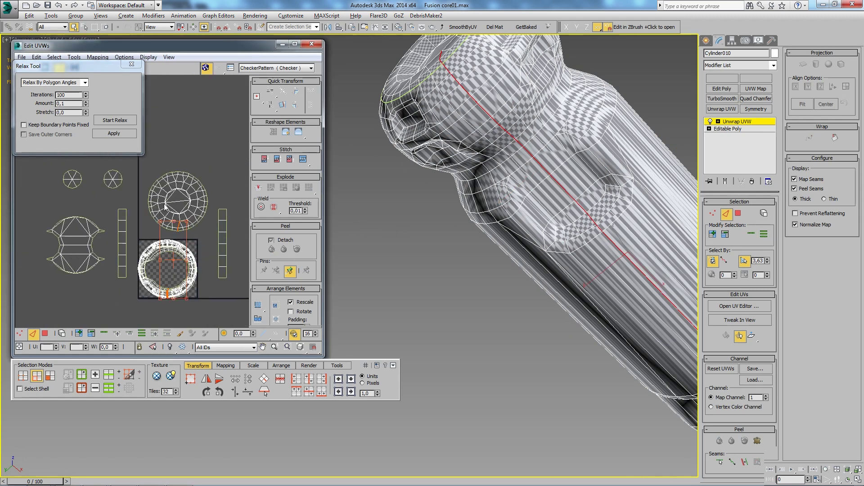
middle_drag(201, 239, 135, 189)
scroll(179, 317, up, 2)
scroll(162, 297, up, 1)
scroll(153, 283, up, 1)
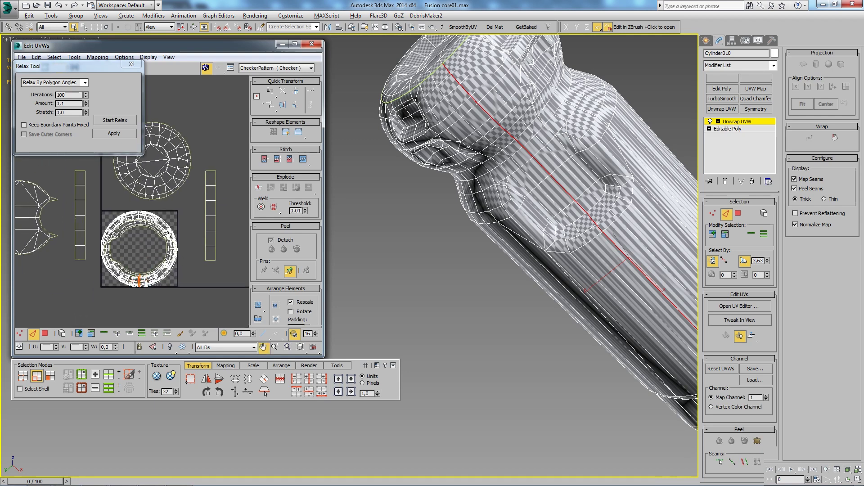
scroll(147, 277, up, 2)
click(147, 277)
scroll(149, 276, down, 1)
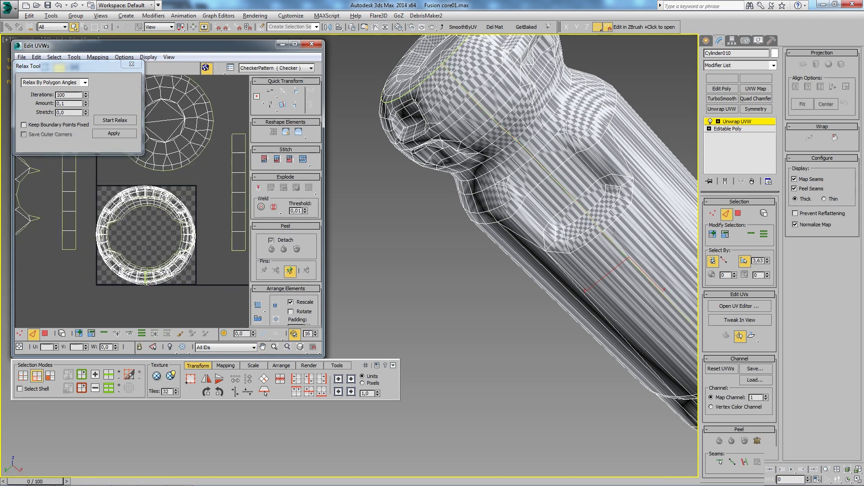
Relax the whole ring island by polygon angles, then by edge angles, until it fans out.
key(3)
click(183, 238)
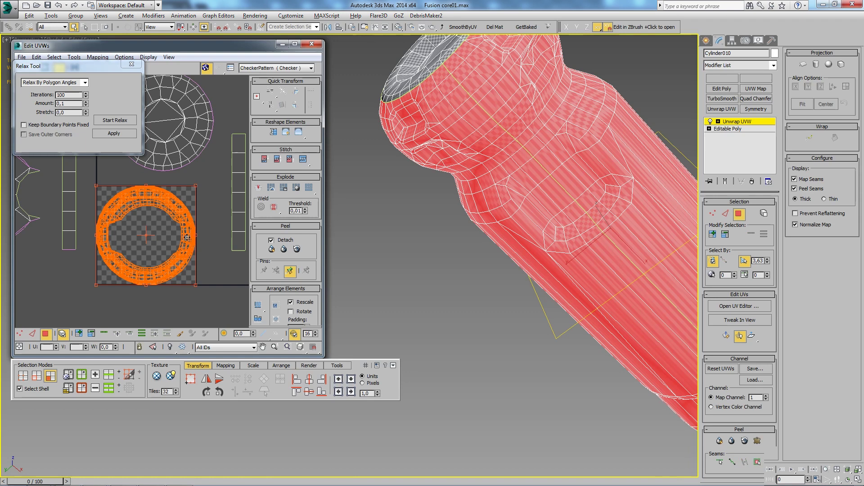
click(108, 123)
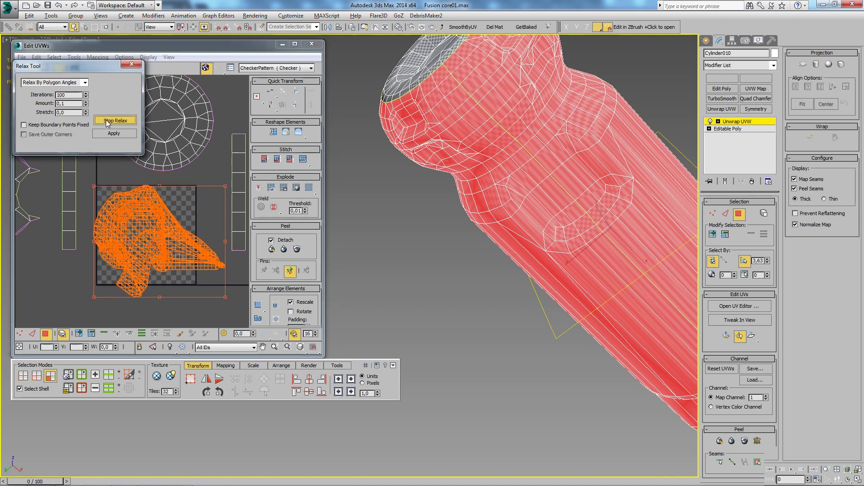
click(107, 121)
click(84, 82)
click(82, 97)
click(113, 121)
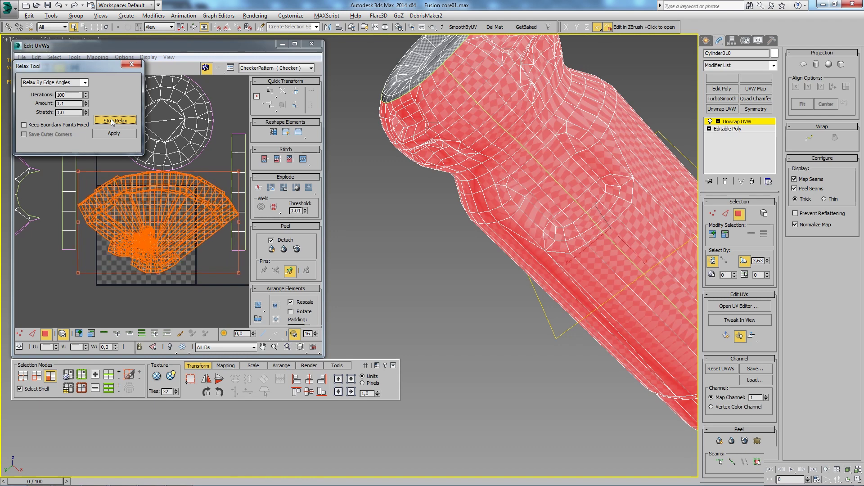
click(113, 121)
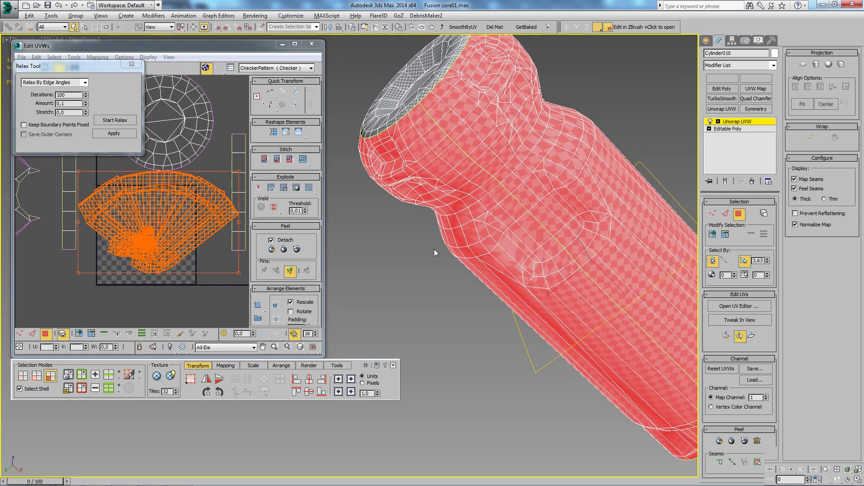
scroll(173, 247, down, 3)
scroll(173, 247, down, 2)
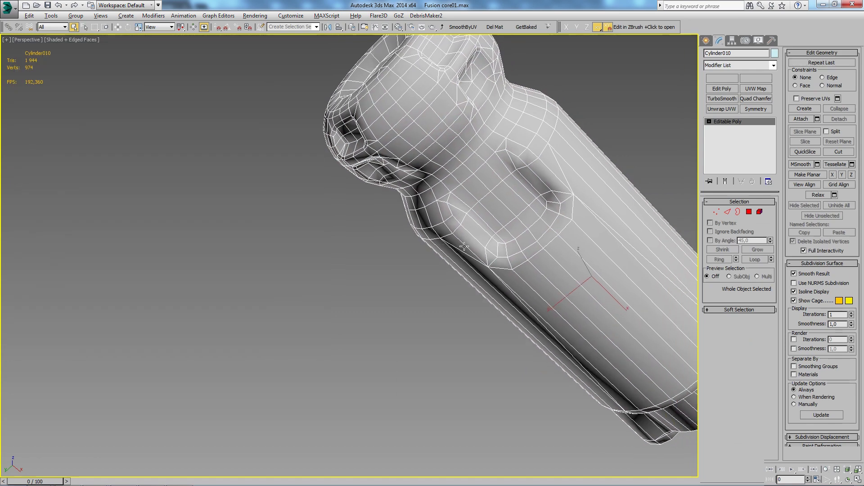
right_click(464, 246)
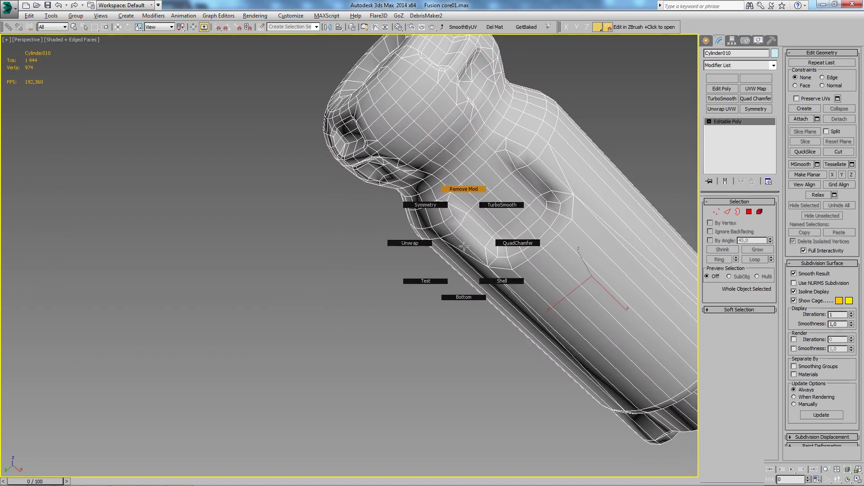
Add an Unwrap UVW modifier to the cylinder and frame the fan-shaped body island.
click(464, 190)
key(z)
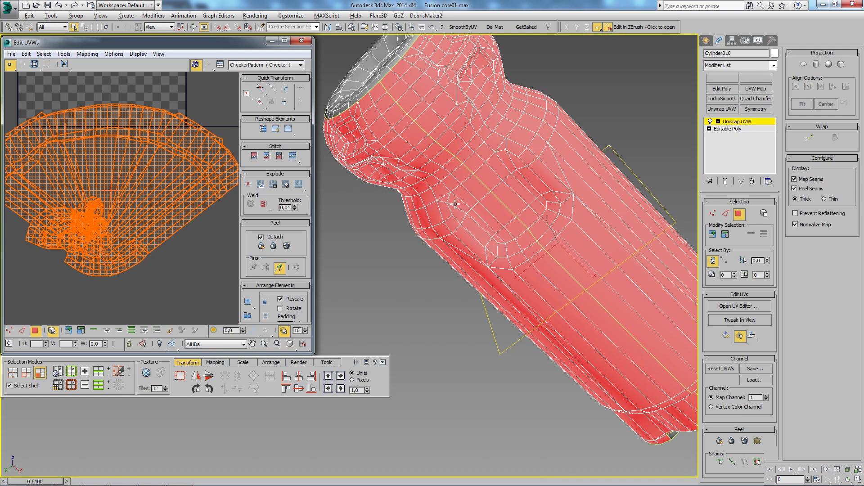
Test an edge-angles relax pass, then switch the Relax Tool to Relax By Polygon Angles.
scroll(455, 204, down, 2)
middle_drag(153, 188, 163, 204)
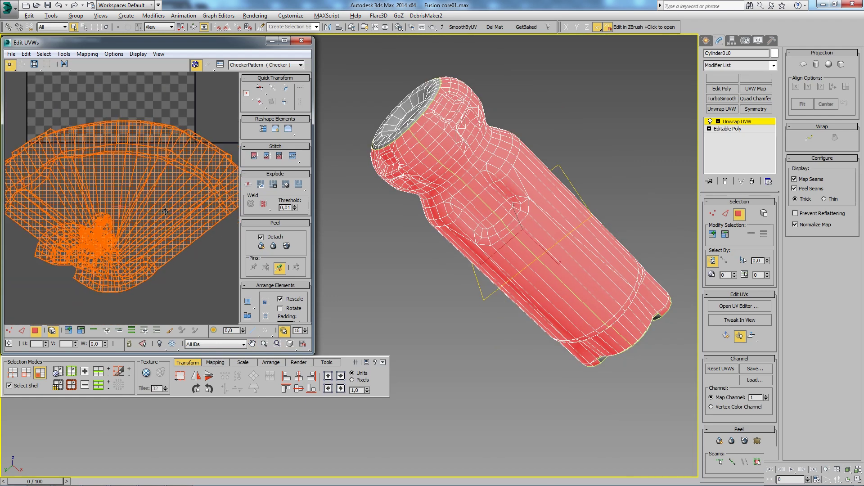
scroll(163, 225, down, 2)
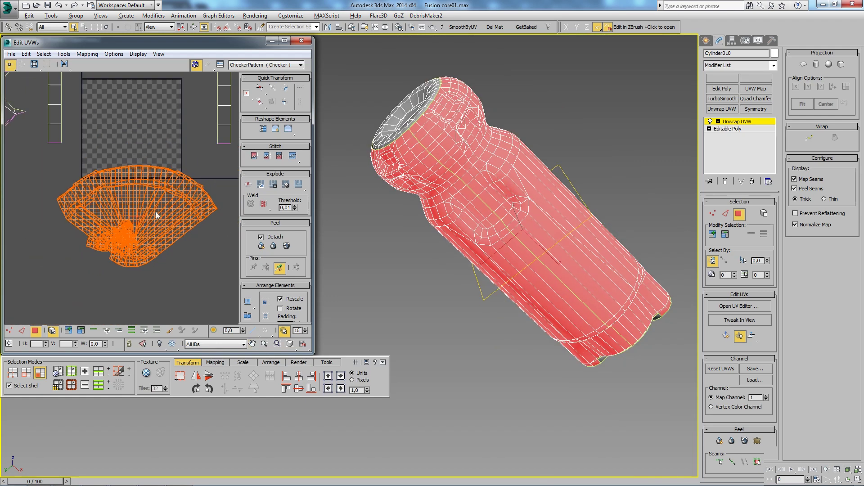
scroll(150, 193, up, 1)
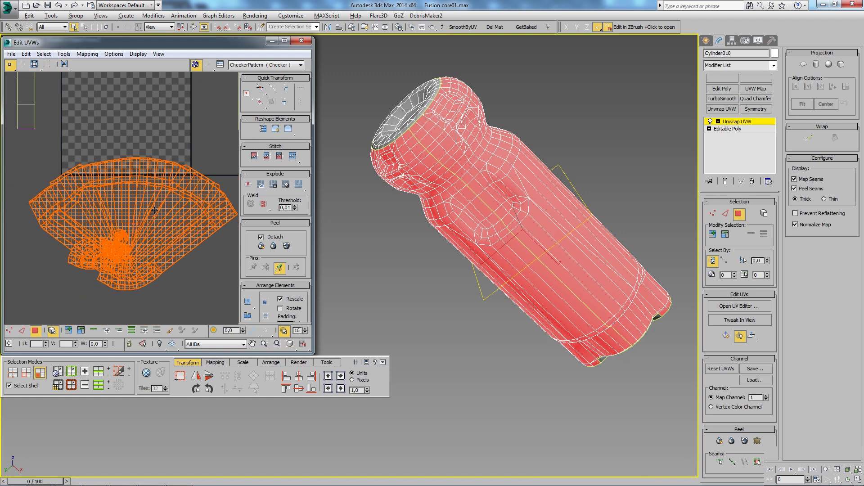
click(74, 79)
click(70, 91)
click(96, 114)
click(74, 80)
click(40, 85)
click(114, 117)
Relax by polygon angles with Amount 1, apply the result, and deselect the faces.
click(105, 117)
double_click(63, 100)
text(1)
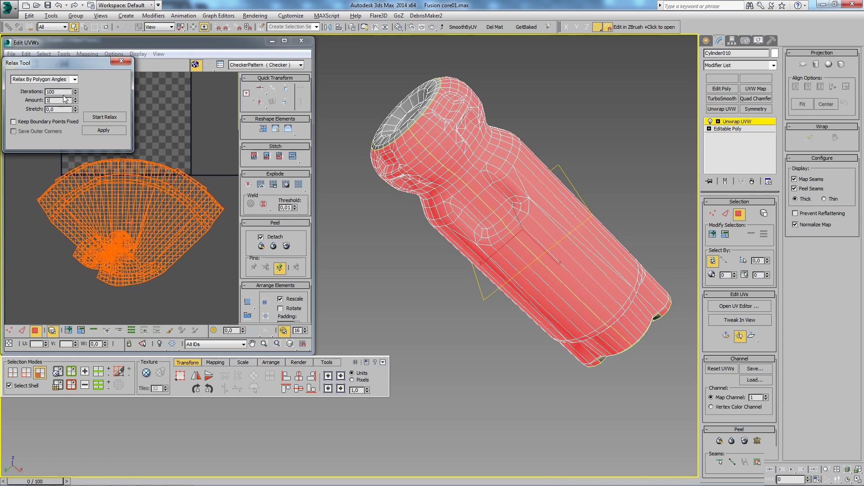
click(100, 118)
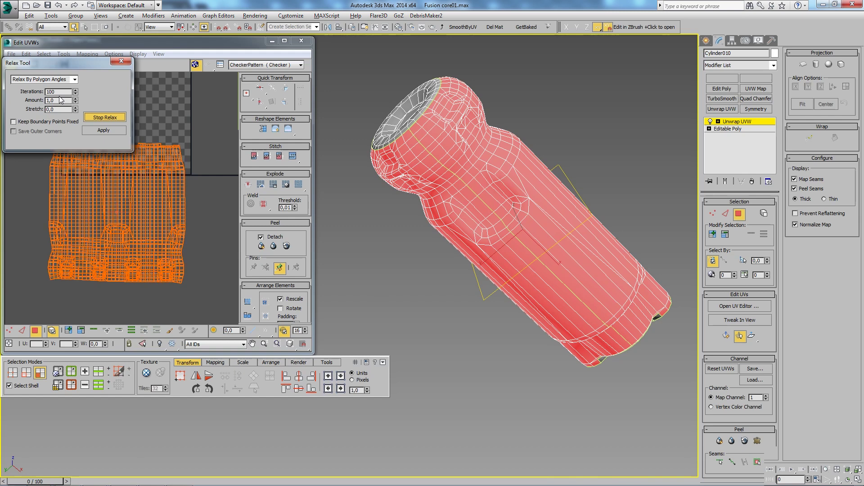
click(112, 118)
click(110, 132)
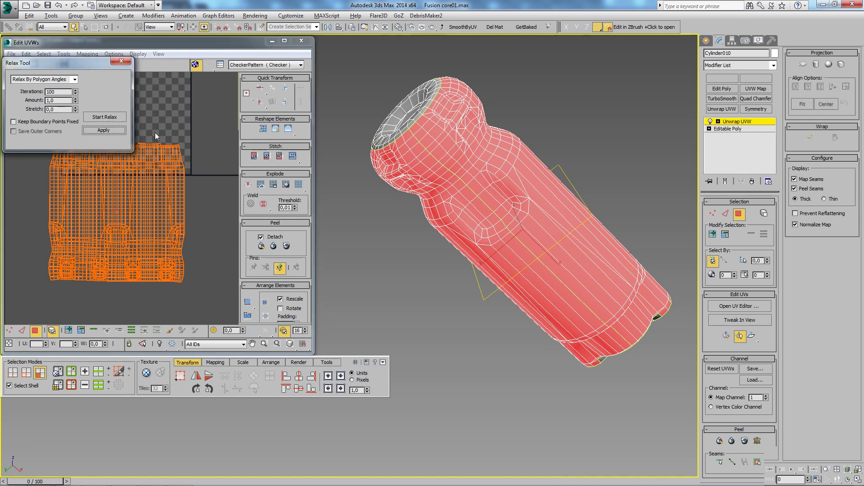
click(203, 277)
scroll(203, 277, down, 2)
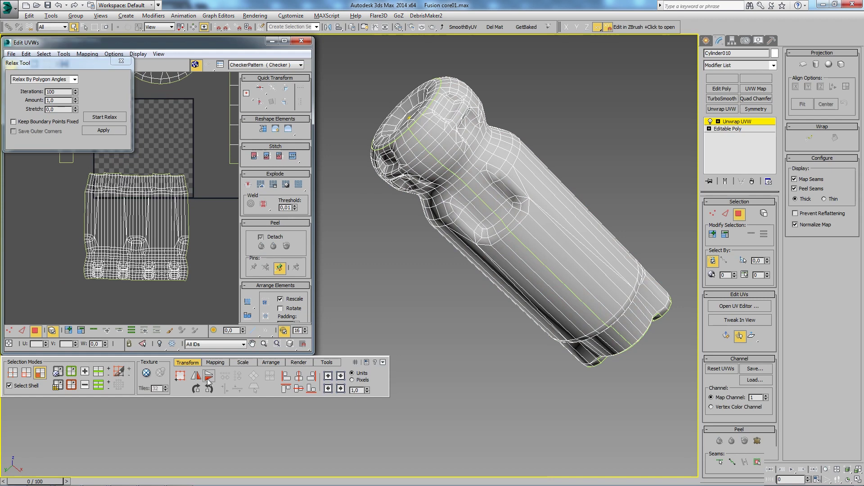
Turn on the checker pattern and orbit the cylinder to check the body UVs for stretching.
click(160, 372)
mouse_move(505, 173)
alt+middle_down()
mouse_move(511, 213)
mouse_move(487, 189)
alt+middle_up()
scroll(118, 273, up, 3)
scroll(118, 274, up, 2)
drag(119, 274, 117, 244)
mouse_move(451, 225)
alt+middle_down()
mouse_move(472, 271)
mouse_move(408, 214)
alt+middle_up()
scroll(472, 271, up, 5)
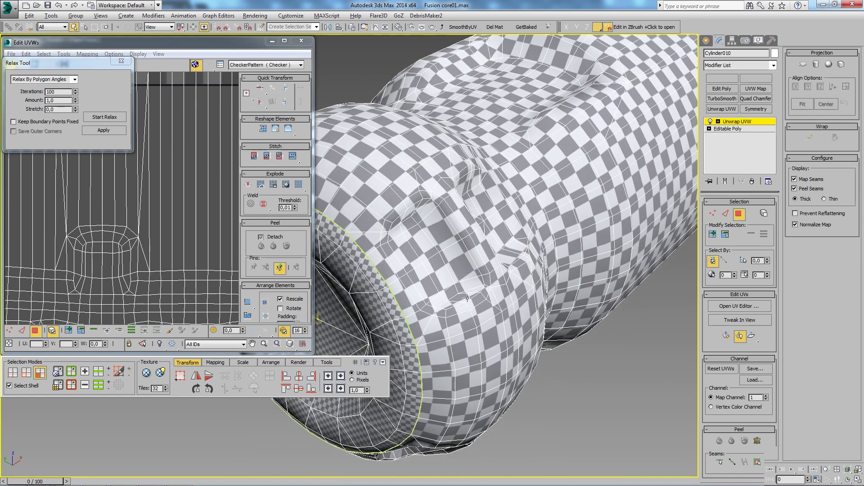
scroll(523, 239, down, 5)
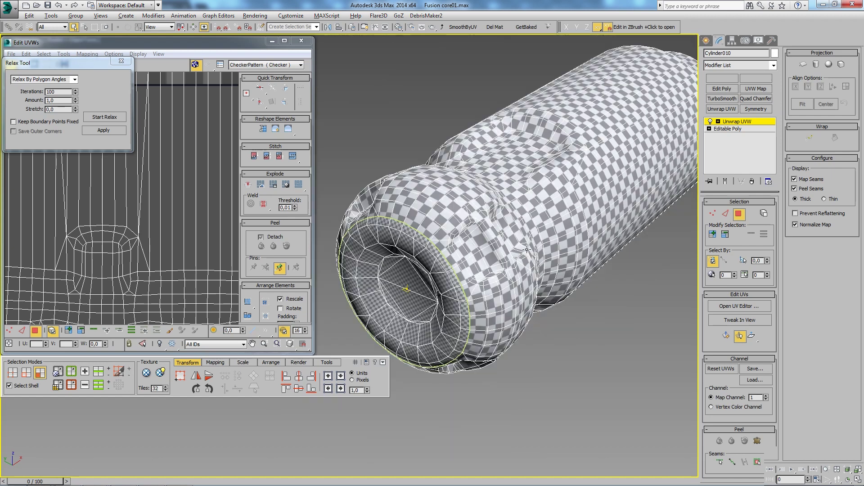
scroll(516, 252, up, 3)
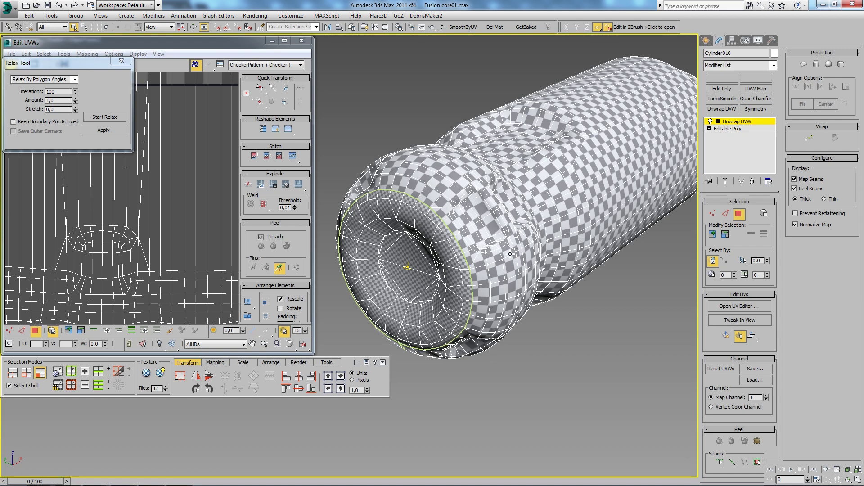
scroll(135, 203, down, 5)
key(ctrl+a)
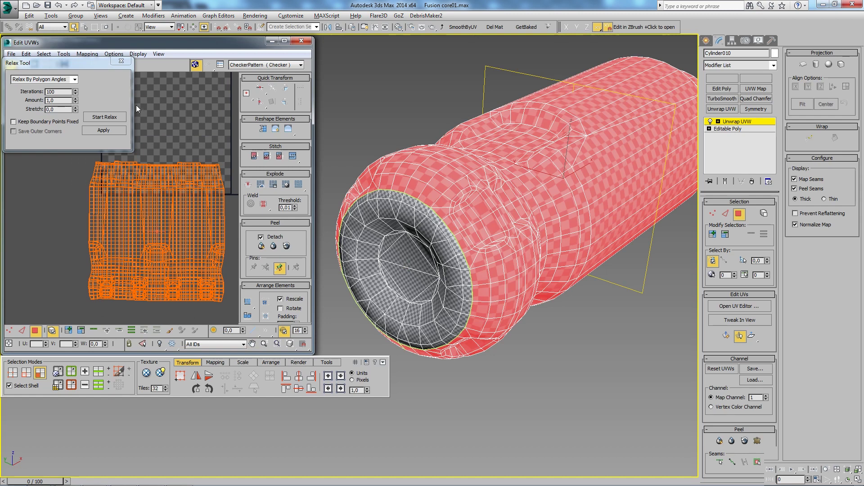
Run a short relax pass on all the UVs, then deselect them.
click(101, 118)
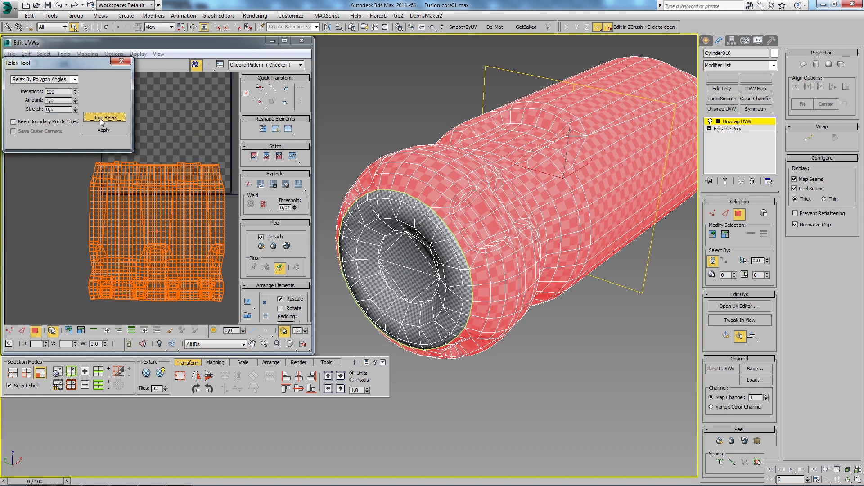
click(99, 118)
scroll(174, 152, up, 3)
click(175, 152)
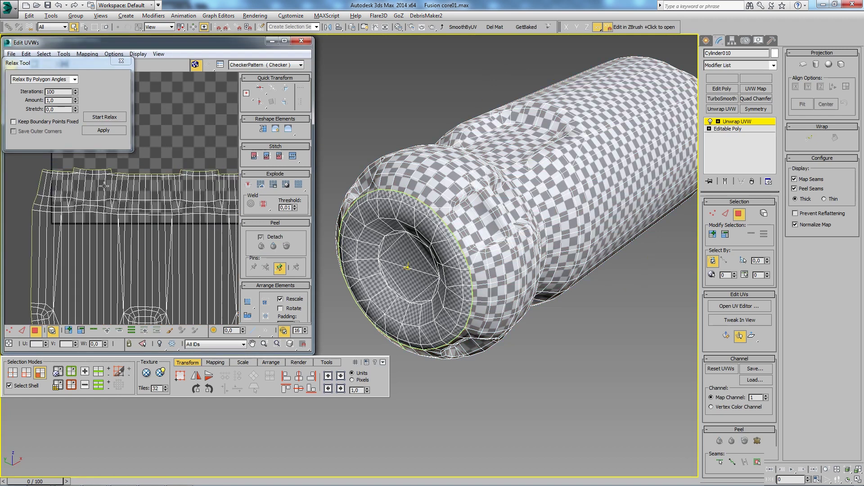
Maximize the Edit UVWs window for a close look at the body shell.
mouse_move(98, 273)
middle_down()
mouse_move(109, 251)
mouse_move(163, 207)
middle_up()
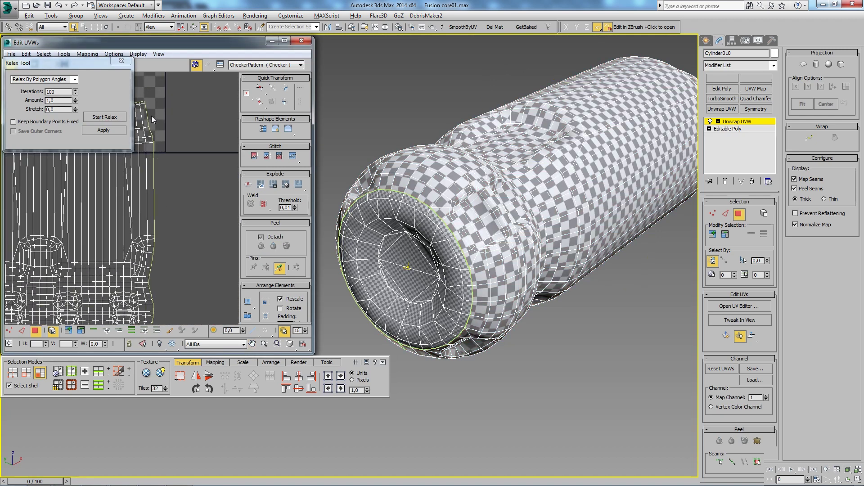
middle_drag(153, 306, 172, 248)
scroll(171, 249, down, 2)
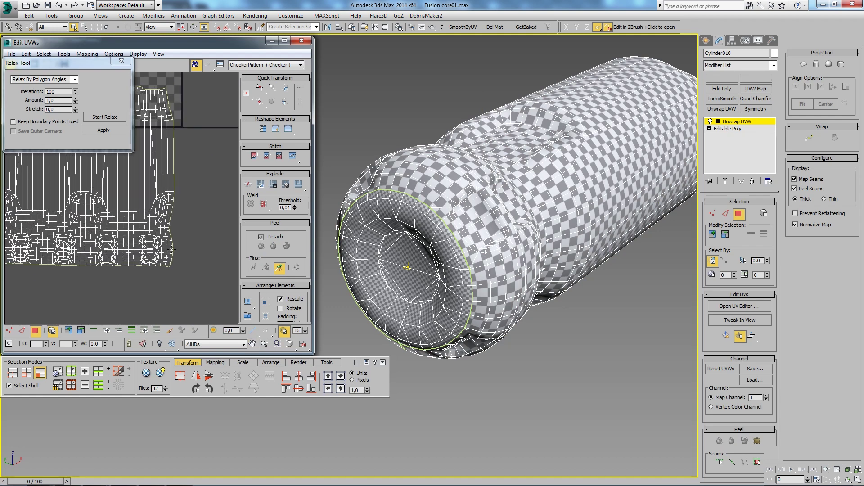
scroll(187, 198, down, 2)
scroll(163, 239, up, 2)
scroll(163, 239, up, 2)
scroll(161, 241, up, 2)
click(284, 41)
scroll(473, 359, down, 3)
scroll(465, 292, up, 2)
scroll(462, 254, up, 2)
click(482, 255)
Select the body shell's bottom-edge vertices and align them horizontally into a straight line.
key(ctrl+z)
key(ctrl+z)
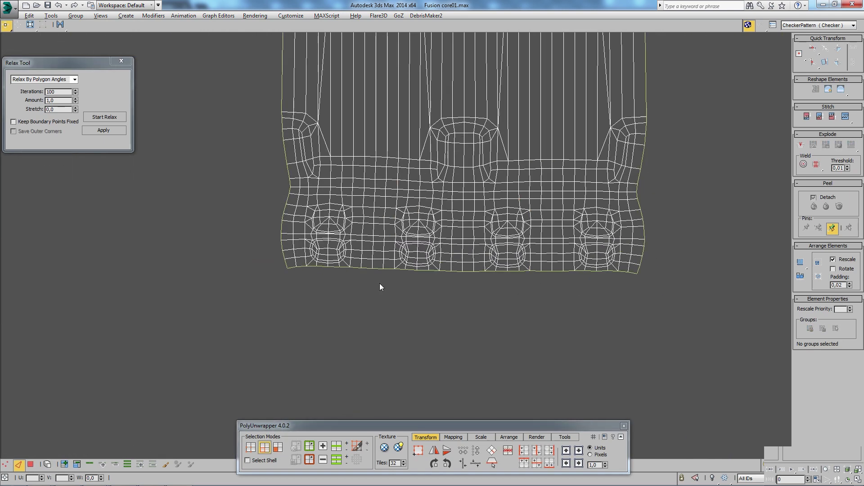
drag(666, 287, 242, 265)
key(1)
key(ctrl+a)
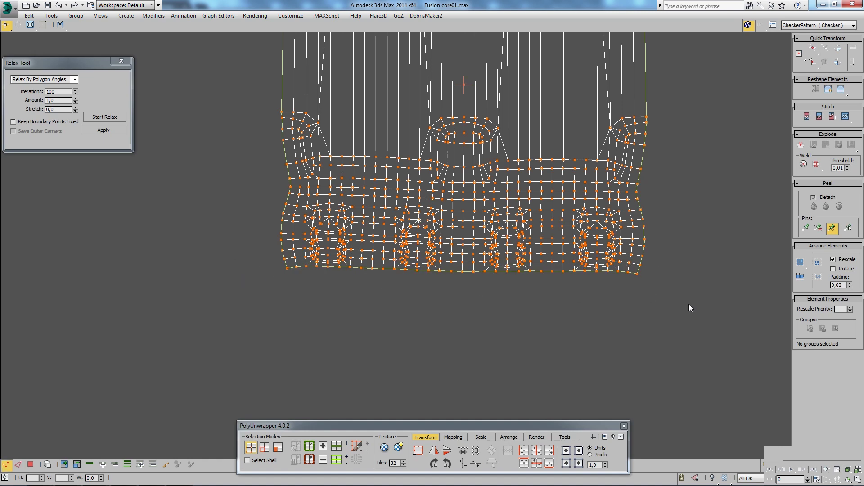
mouse_move(667, 300)
mouse_down()
mouse_move(258, 268)
mouse_move(198, 237)
mouse_up()
scroll(360, 279, up, 3)
middle_drag(198, 238, 328, 301)
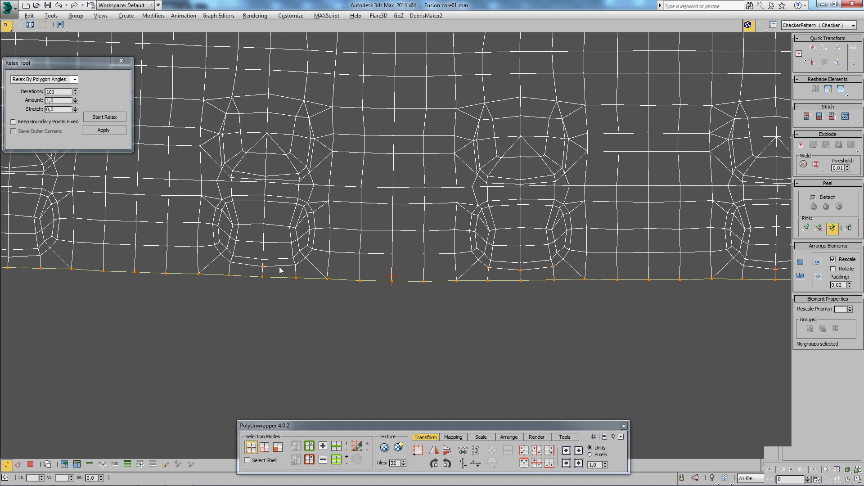
middle_drag(370, 249, 384, 271)
scroll(543, 242, down, 1)
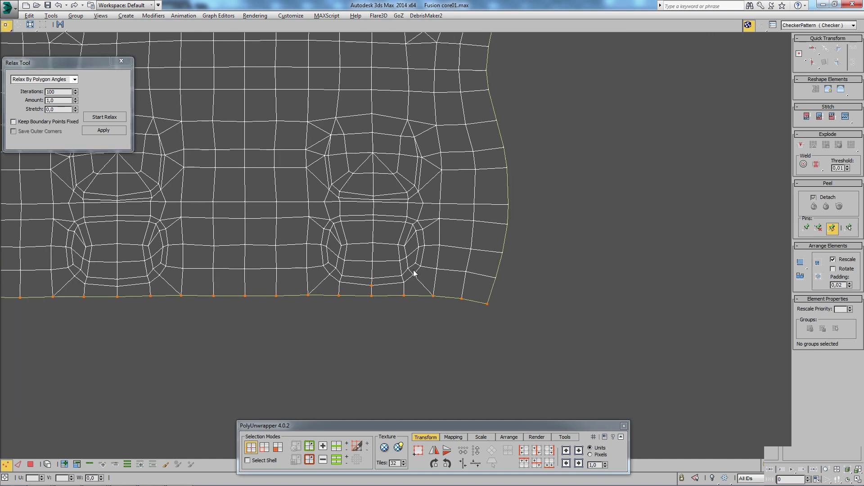
scroll(587, 210, down, 2)
middle_drag(403, 252, 586, 203)
scroll(376, 255, up, 1)
scroll(597, 169, down, 1)
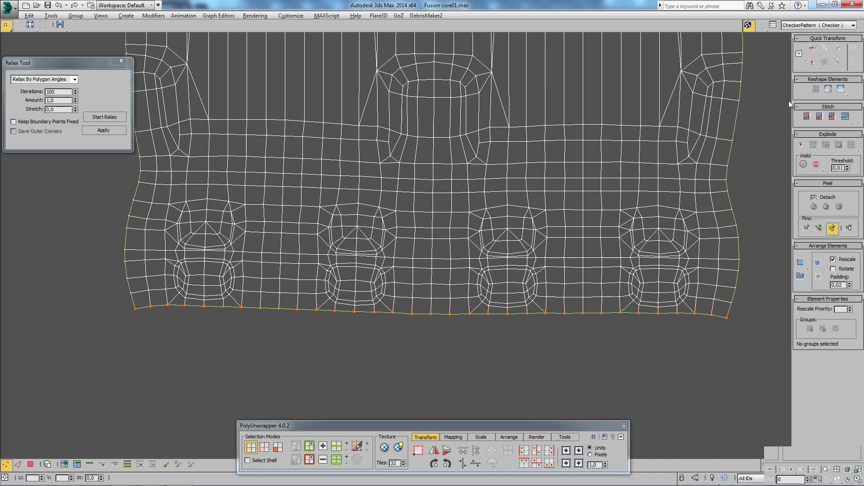
click(813, 62)
Select the two raised segments' top-edge vertices and align them horizontally.
scroll(576, 276, down, 2)
scroll(581, 266, down, 3)
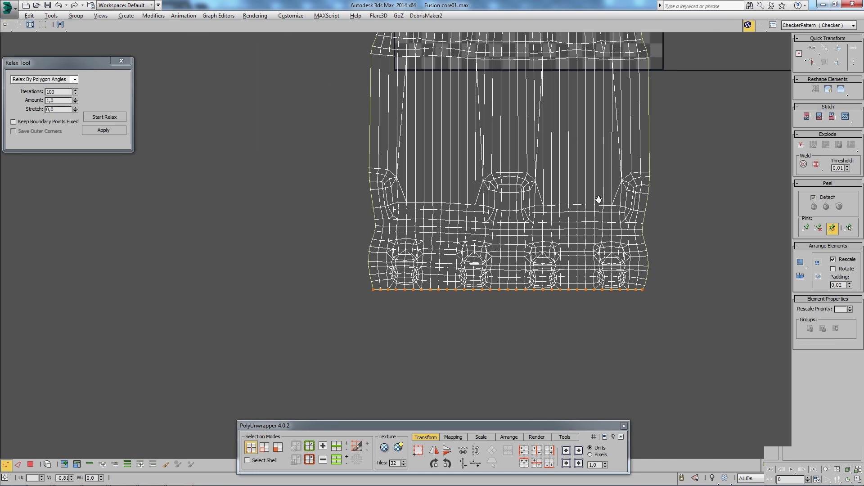
middle_drag(452, 321, 411, 322)
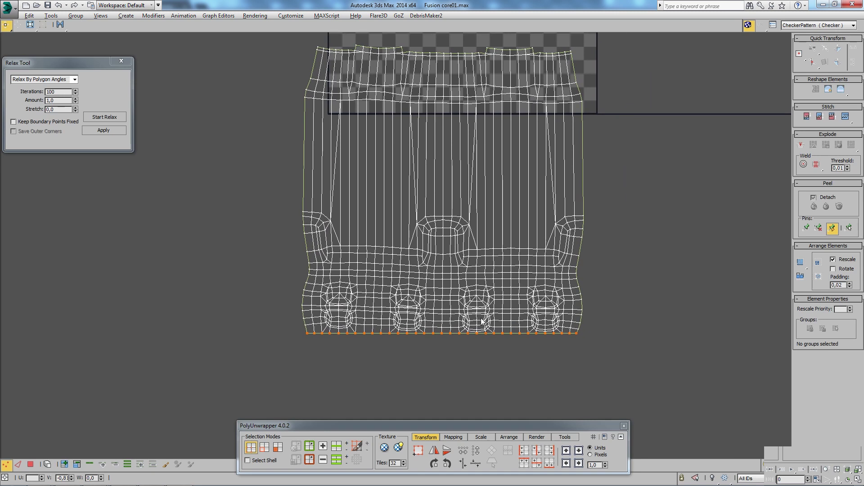
scroll(482, 317, up, 3)
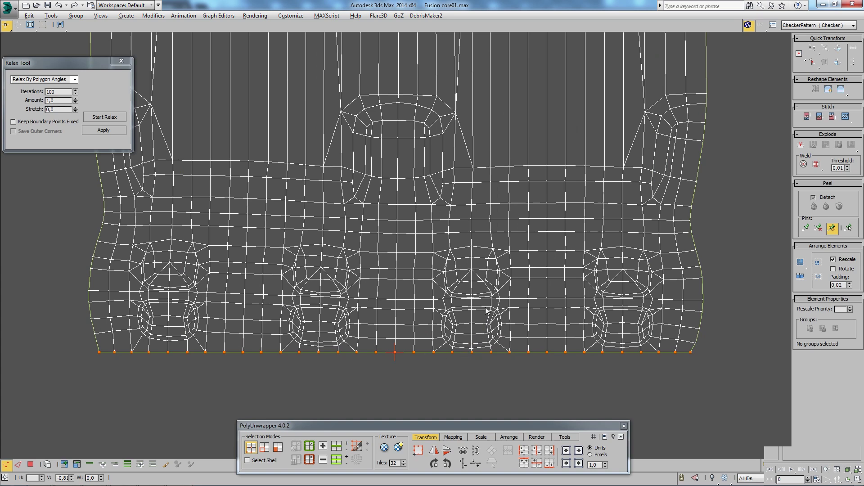
scroll(461, 366, down, 2)
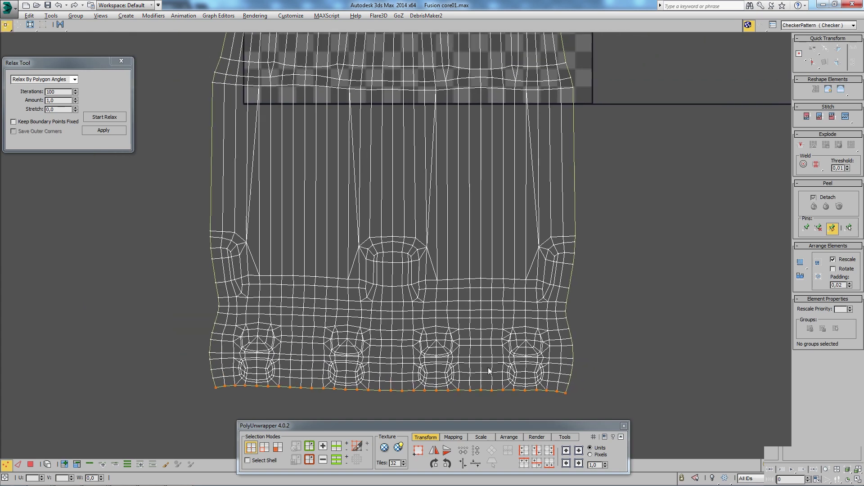
scroll(554, 135, up, 2)
scroll(540, 130, up, 2)
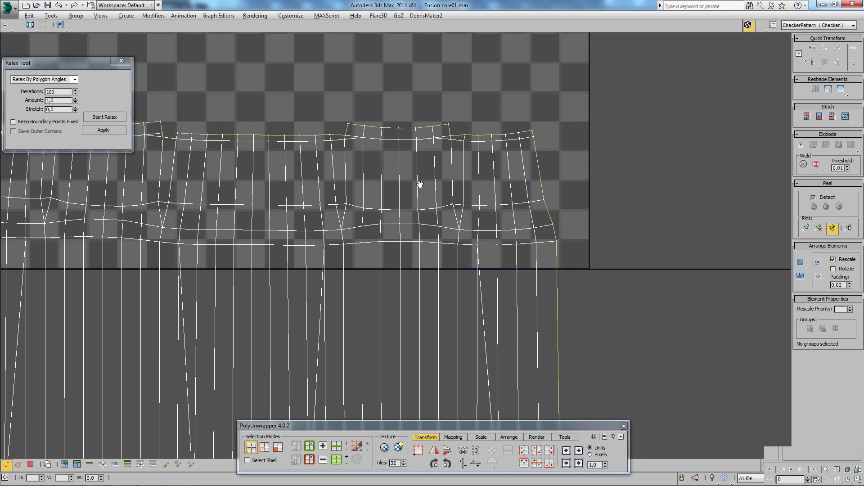
scroll(540, 197, down, 1)
middle_drag(398, 160, 567, 166)
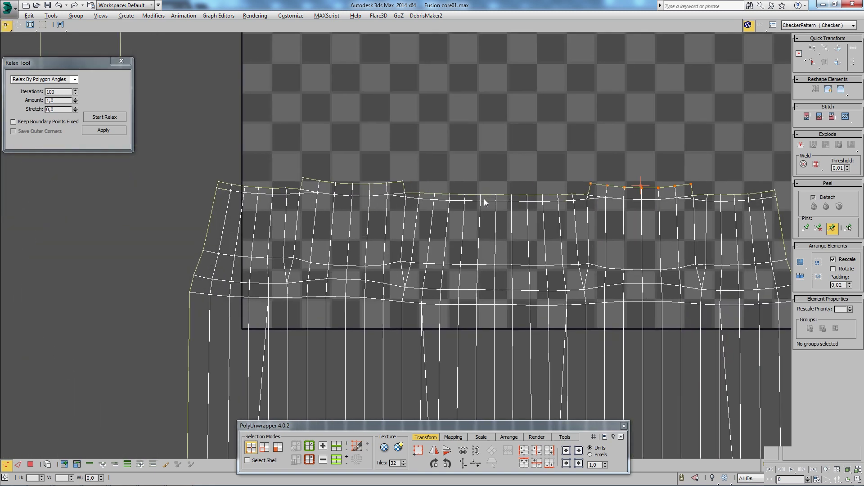
ctrl+drag(435, 185, 291, 153)
click(813, 52)
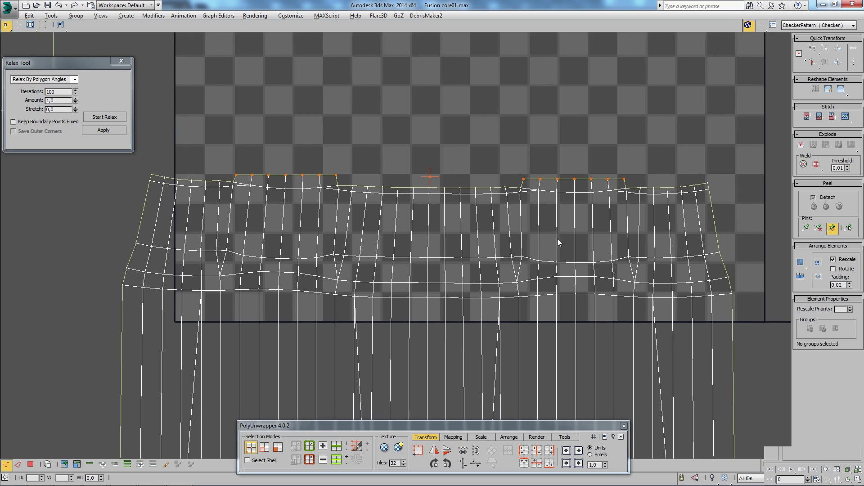
Zoom out and centre all of the cylinder's UV islands in the view.
scroll(559, 242, up, 2)
scroll(704, 197, down, 3)
scroll(695, 243, down, 3)
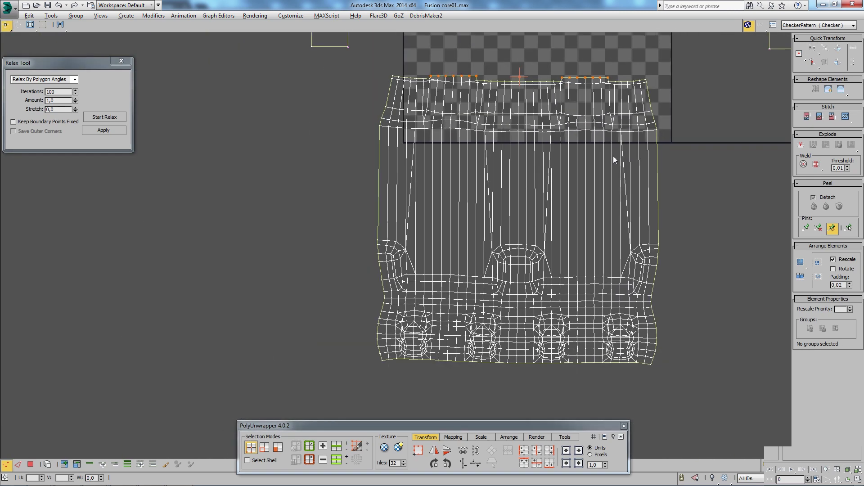
scroll(612, 187, down, 2)
scroll(495, 247, down, 2)
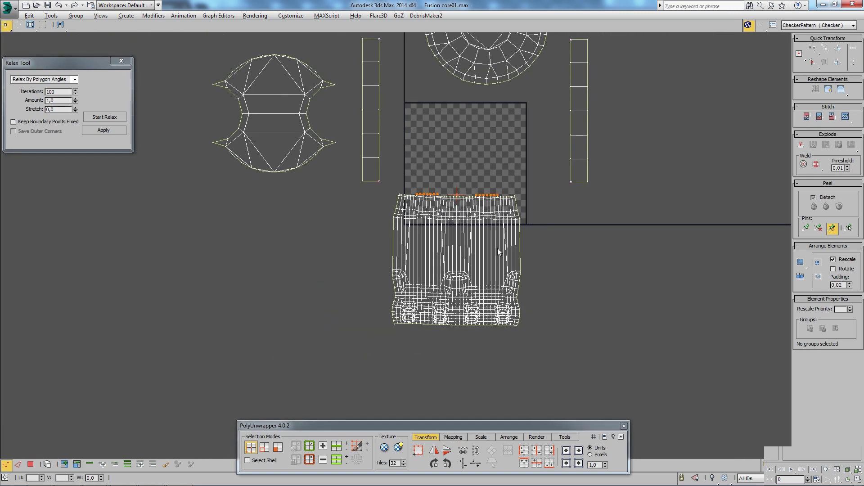
scroll(480, 263, down, 2)
scroll(477, 268, up, 3)
scroll(476, 267, down, 1)
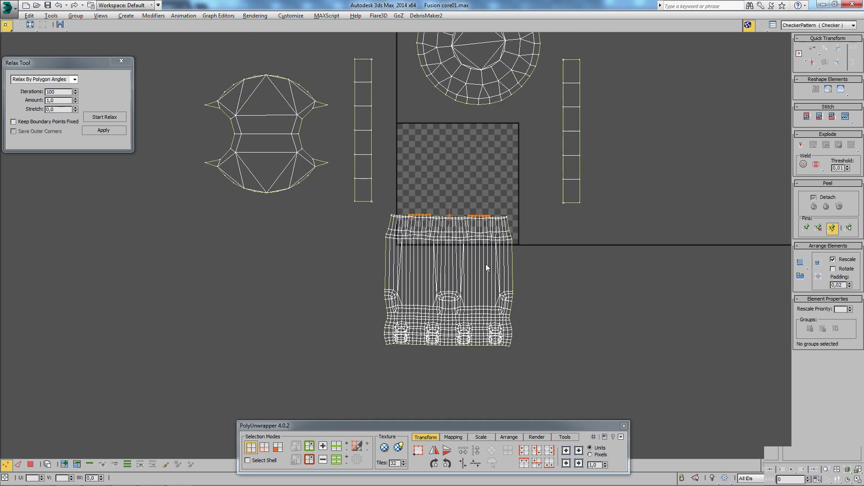
scroll(485, 264, down, 1)
scroll(506, 263, down, 1)
scroll(502, 269, up, 2)
scroll(500, 271, down, 2)
middle_drag(512, 320, 474, 328)
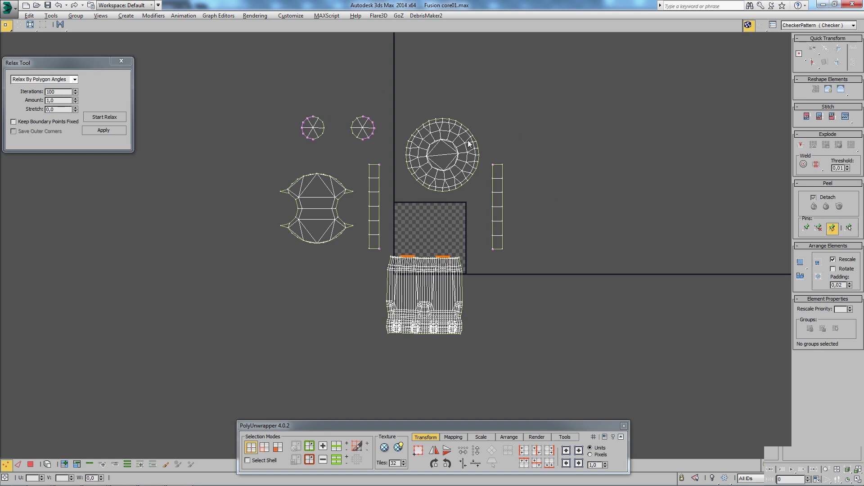
Select every UV island in element mode and pack them with Pack: Custom into the 0–1 square.
key(3)
key(ctrl+a)
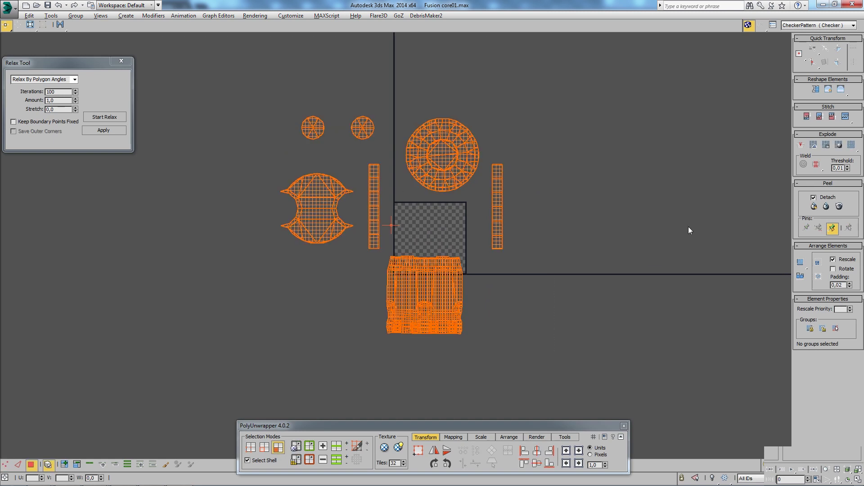
click(803, 270)
scroll(604, 228, up, 4)
click(645, 211)
scroll(480, 193, up, 1)
scroll(480, 192, up, 1)
middle_drag(587, 232, 534, 231)
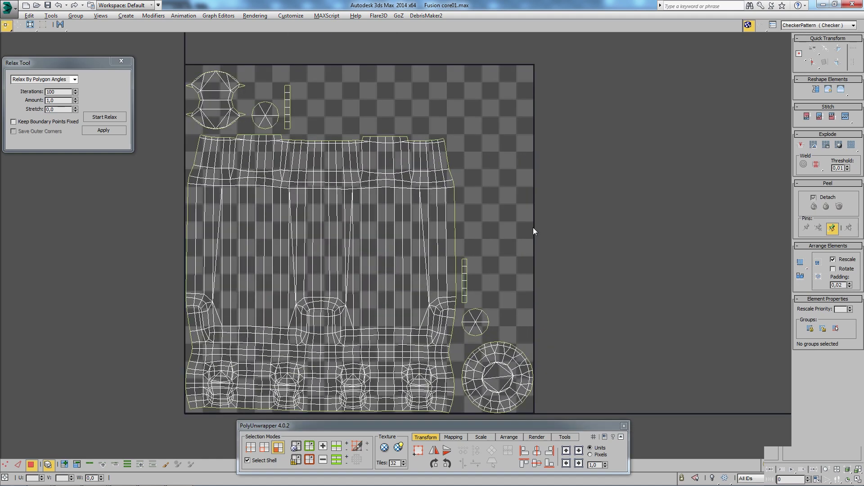
scroll(502, 252, down, 2)
scroll(506, 144, up, 2)
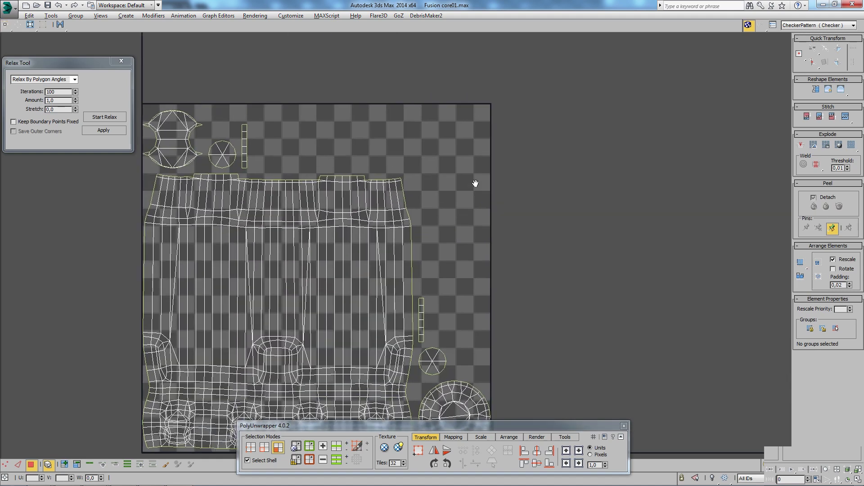
scroll(471, 194, down, 2)
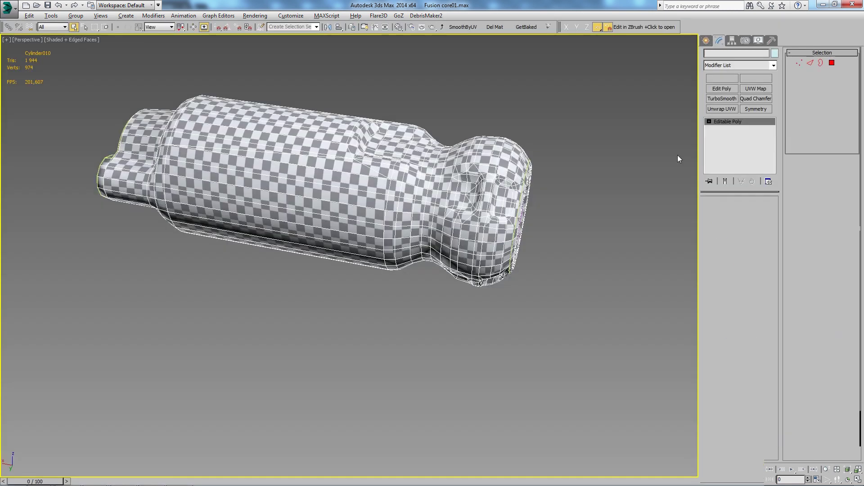
Attach the first key-shaped end part to the cylinder mesh.
mouse_move(541, 229)
alt+middle_down()
mouse_move(540, 272)
mouse_move(504, 304)
alt+middle_up()
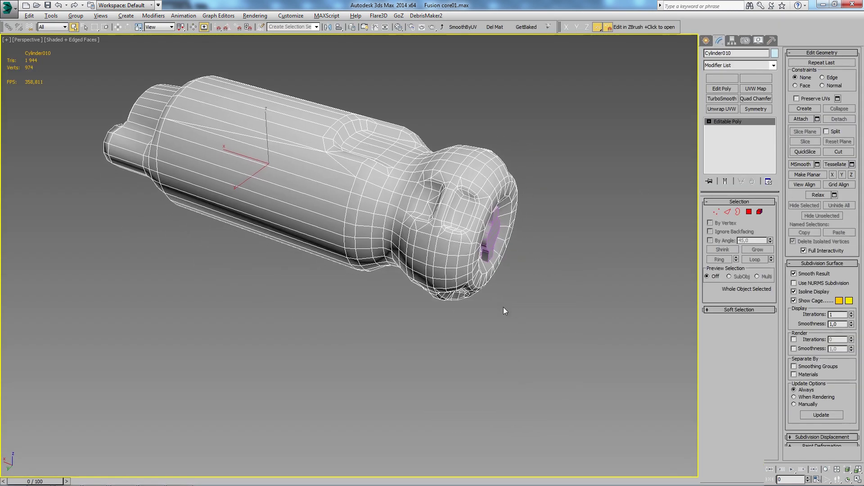
scroll(494, 294, up, 5)
right_click(408, 128)
click(392, 52)
scroll(389, 172, down, 5)
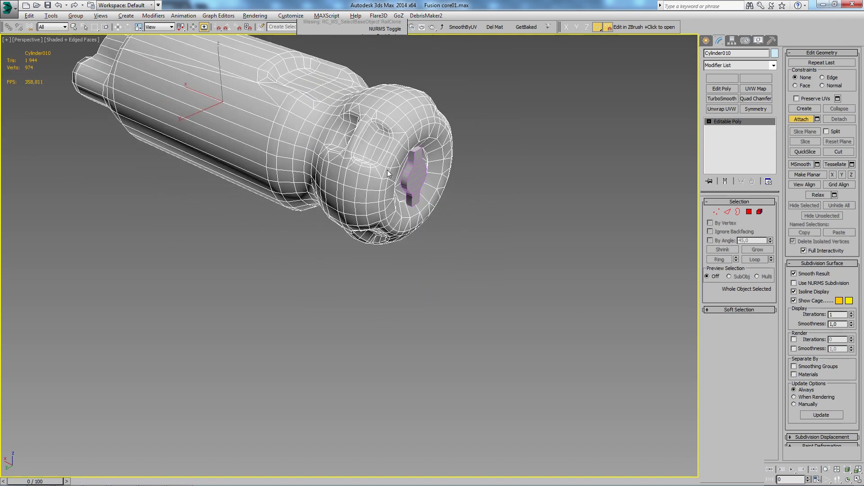
click(390, 171)
scroll(390, 172, up, 5)
Attach the remaining end part (Plane008) to Cylinder010 and add an Unwrap UVW modifier.
right_click(424, 132)
click(396, 62)
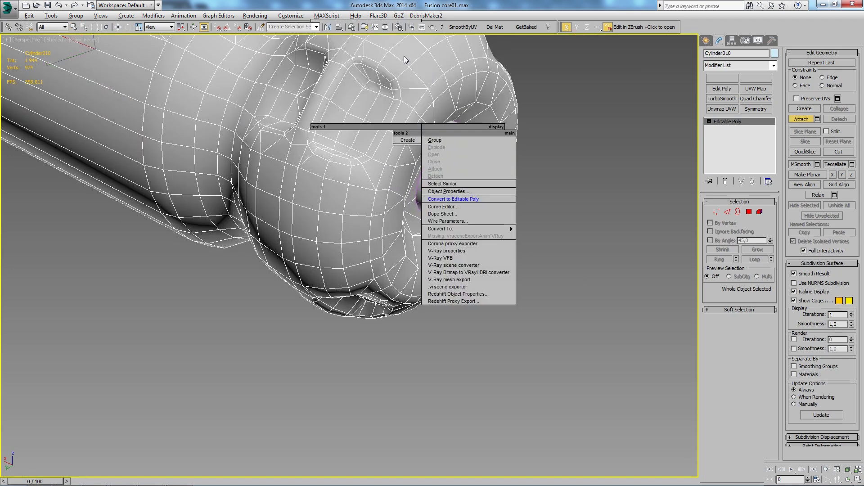
click(418, 197)
scroll(418, 197, down, 3)
alt+middle_drag(405, 203, 315, 203)
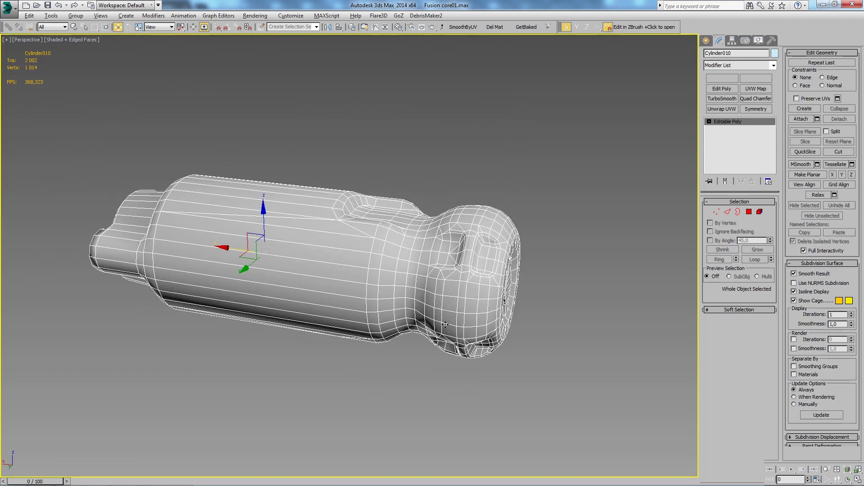
click(722, 109)
scroll(451, 270, up, 3)
Select all UV islands, rescale them to consistent density and pack them inside the checker square.
scroll(94, 199, down, 2)
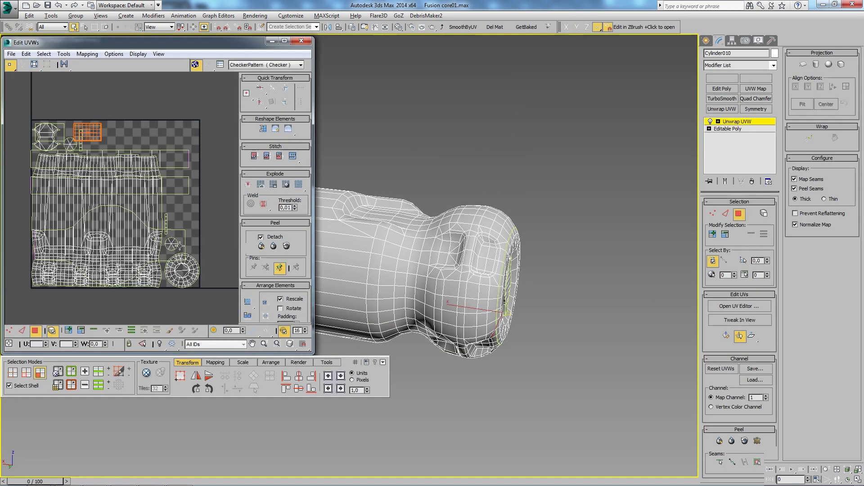
key(ctrl+a)
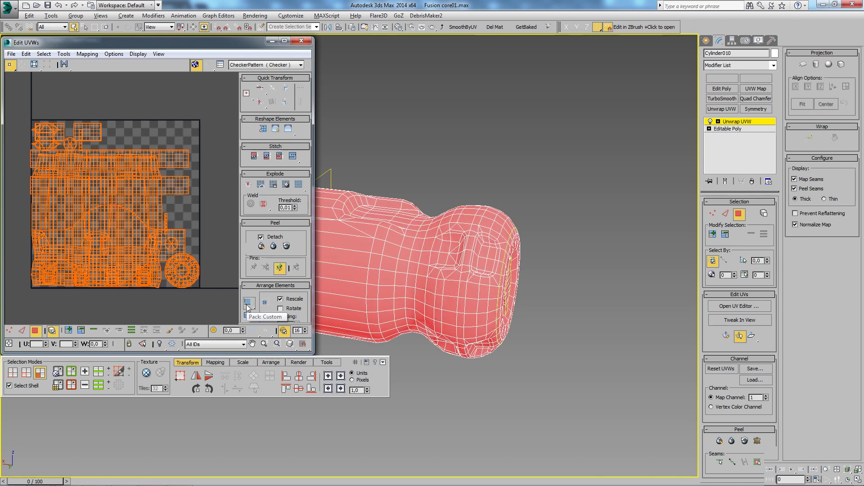
click(251, 318)
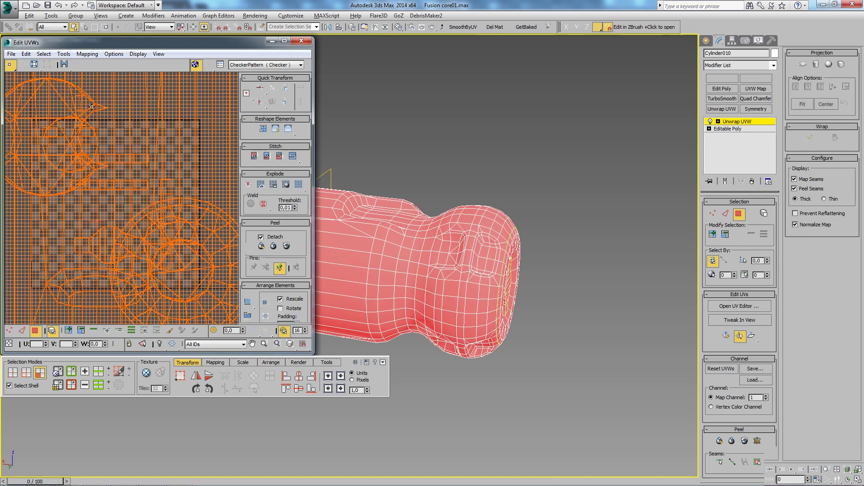
click(249, 302)
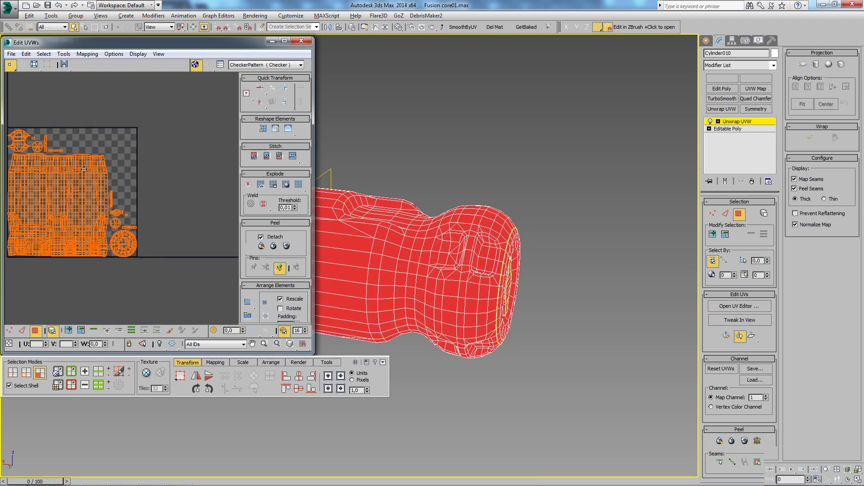
alt+middle_drag(600, 230, 426, 231)
scroll(425, 231, up, 5)
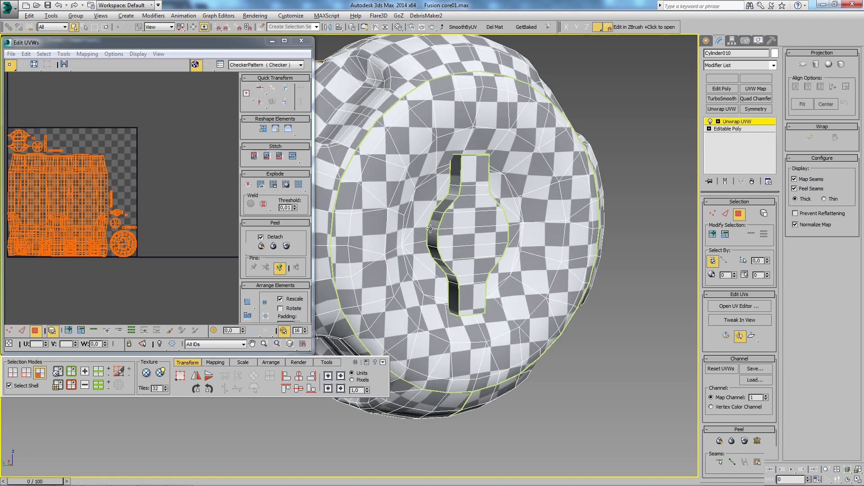
scroll(122, 193, down, 2)
scroll(121, 194, up, 4)
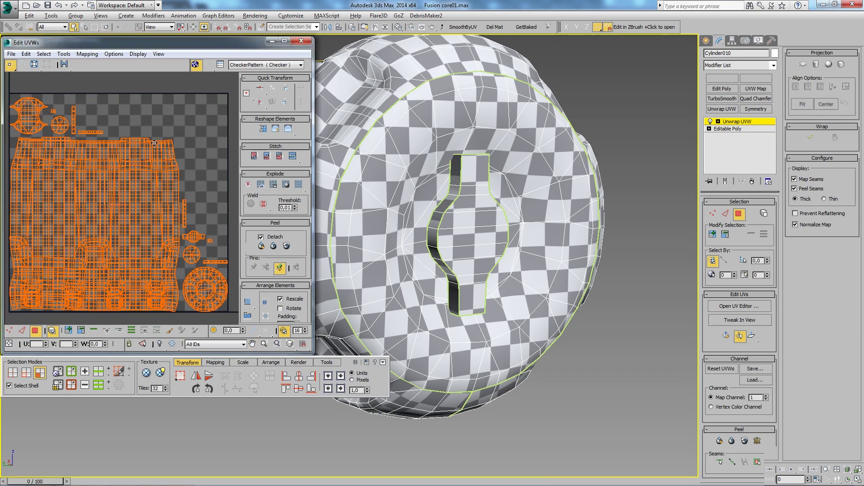
click(284, 41)
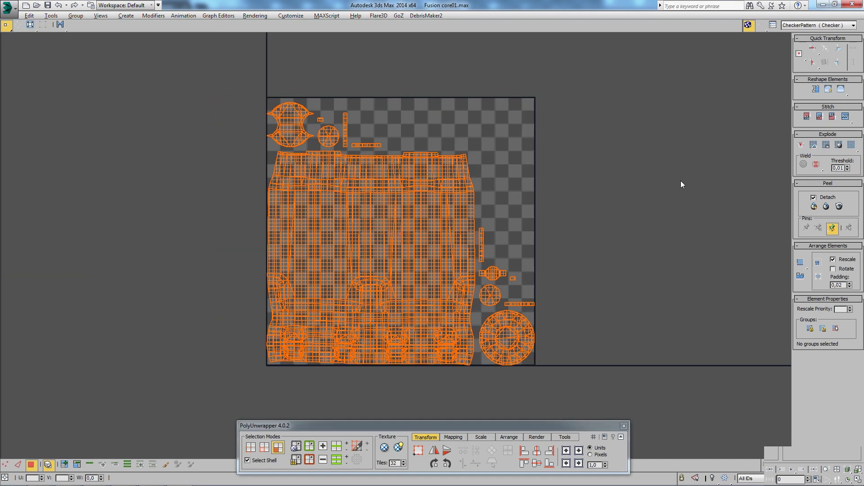
Select the small UV islands and the vertical bar, then move them off the checker square.
scroll(547, 266, up, 2)
scroll(440, 198, down, 3)
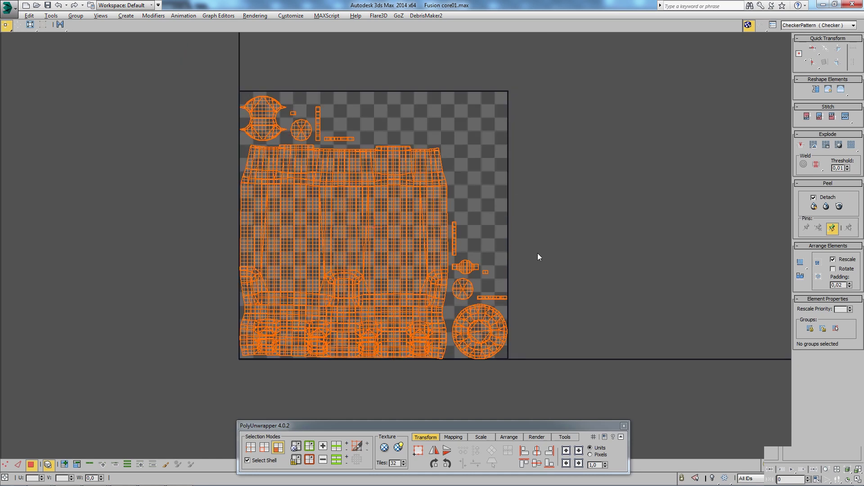
click(502, 259)
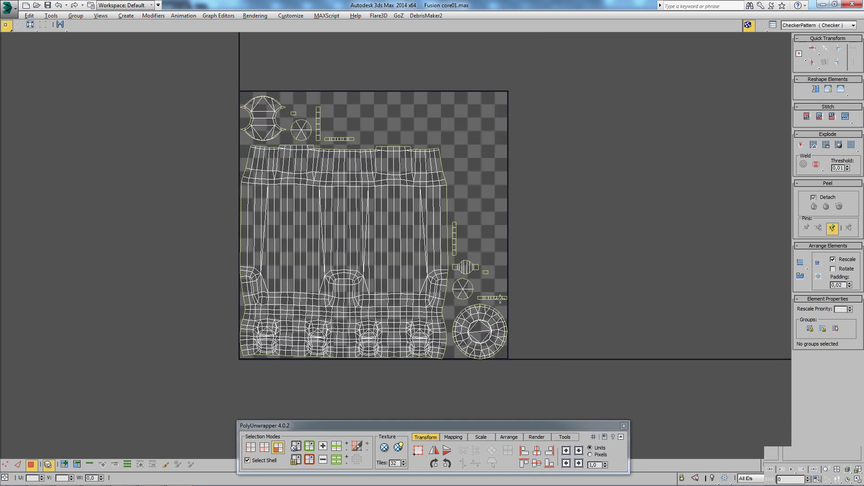
drag(535, 299, 458, 209)
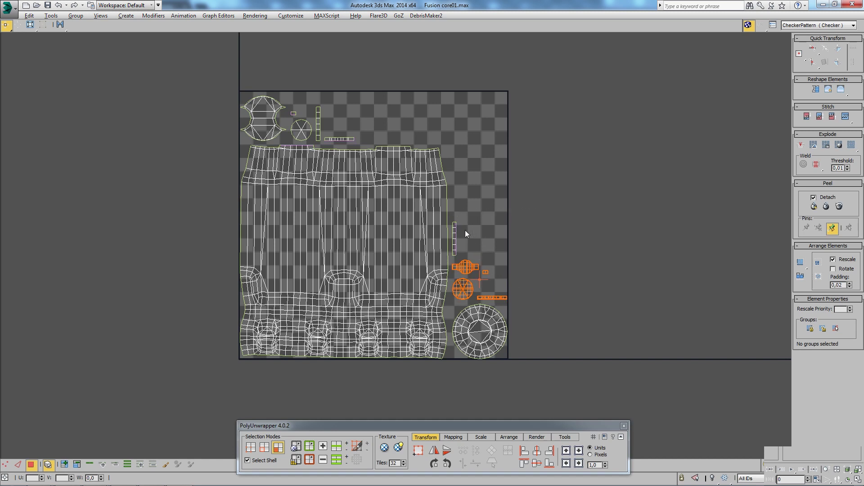
drag(456, 220, 466, 286)
key(ctrl+z)
key(ctrl+z)
Nudge the ring island and scale the whole UV layout up slightly.
click(481, 316)
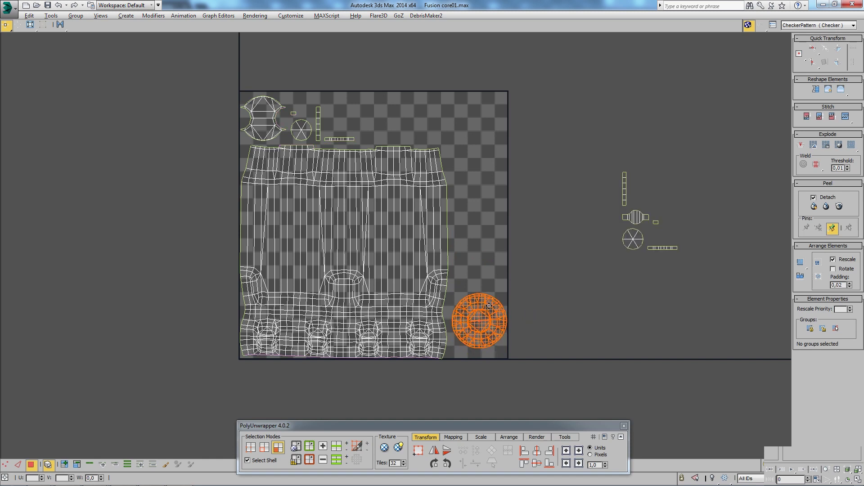
drag(480, 316, 485, 296)
ctrl+click(392, 276)
key(ctrl+a)
scroll(444, 179, down, 3)
scroll(521, 154, up, 2)
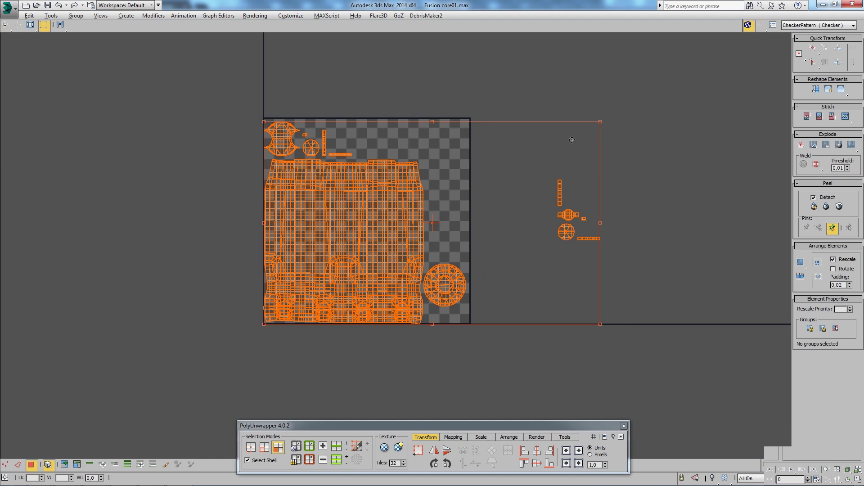
drag(601, 121, 596, 121)
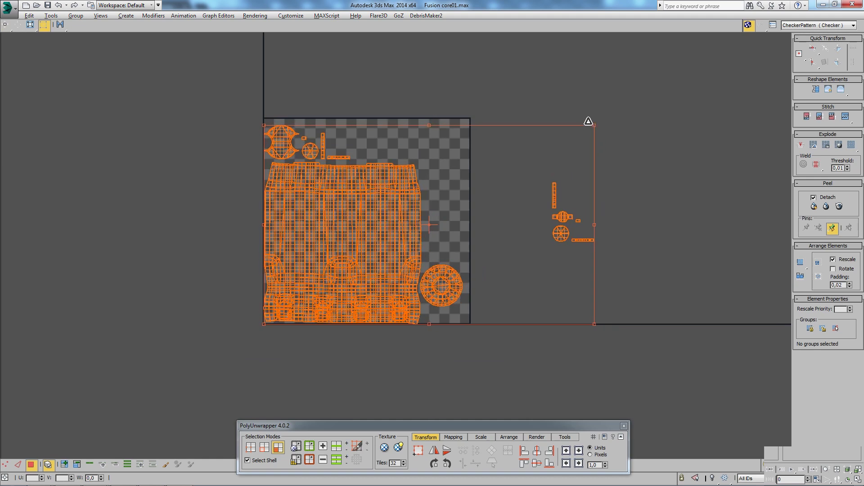
Place the ring island in the square's top-right corner with the hourglass island beside it.
click(685, 157)
click(453, 290)
drag(450, 288, 451, 149)
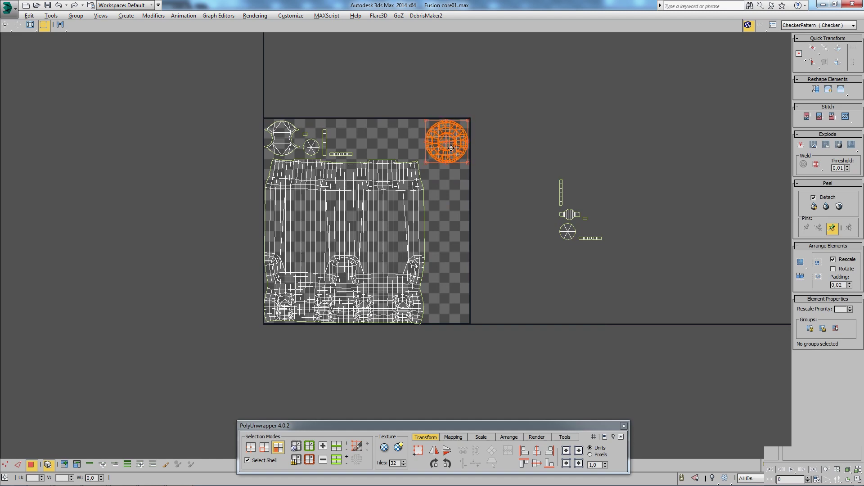
scroll(282, 164, up, 2)
scroll(283, 164, down, 1)
drag(261, 143, 477, 209)
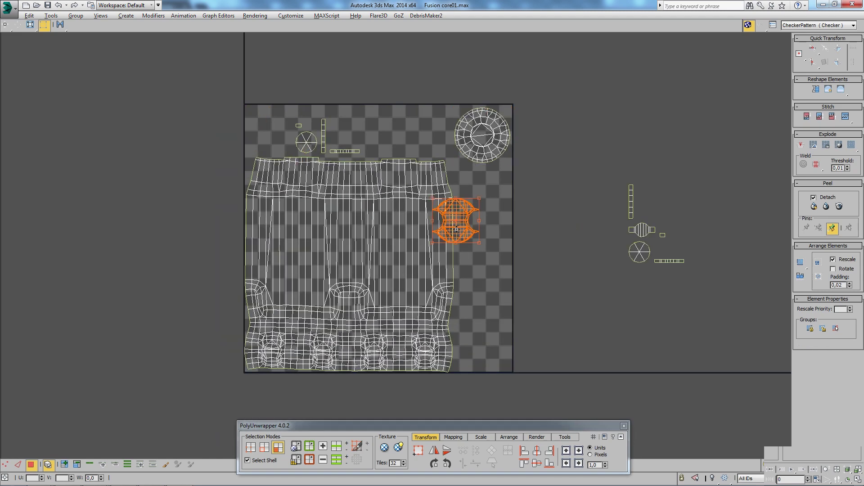
scroll(477, 209, down, 2)
scroll(464, 189, up, 3)
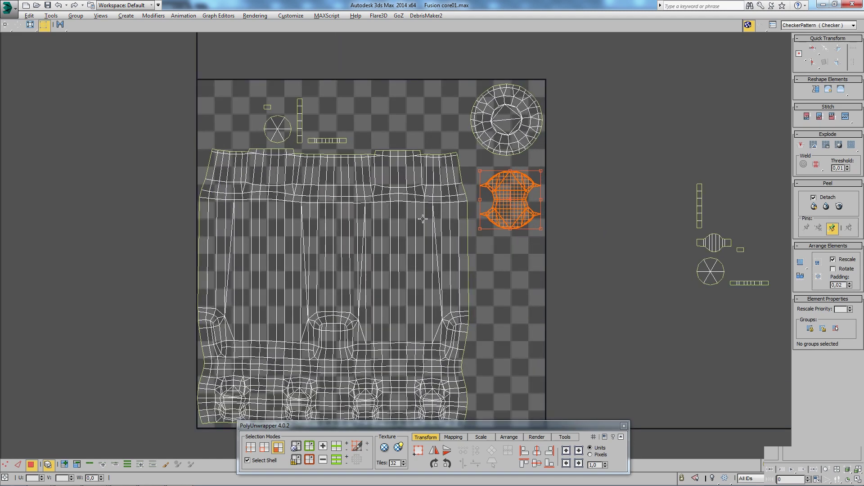
scroll(456, 171, up, 2)
click(458, 153)
click(485, 151)
Select the main shell's right border edge loop and align it vertically to the pivot.
key(2)
double_click(463, 158)
middle_drag(483, 247, 473, 188)
scroll(473, 187, down, 2)
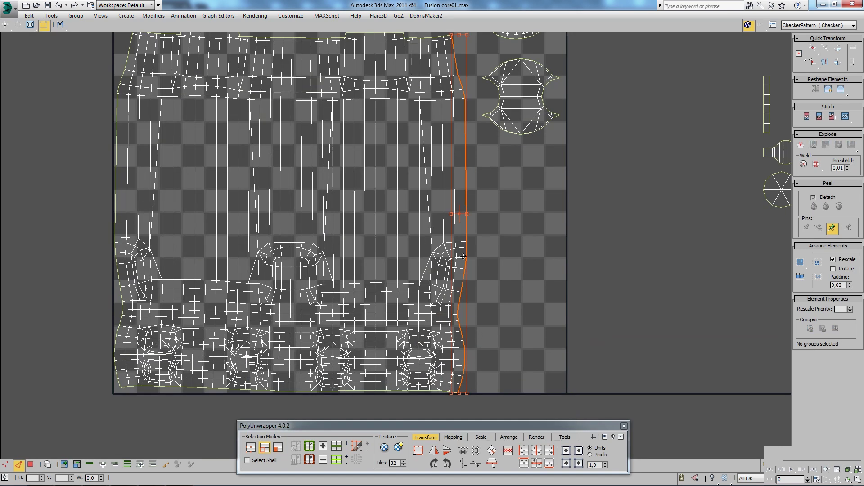
middle_drag(450, 126, 450, 177)
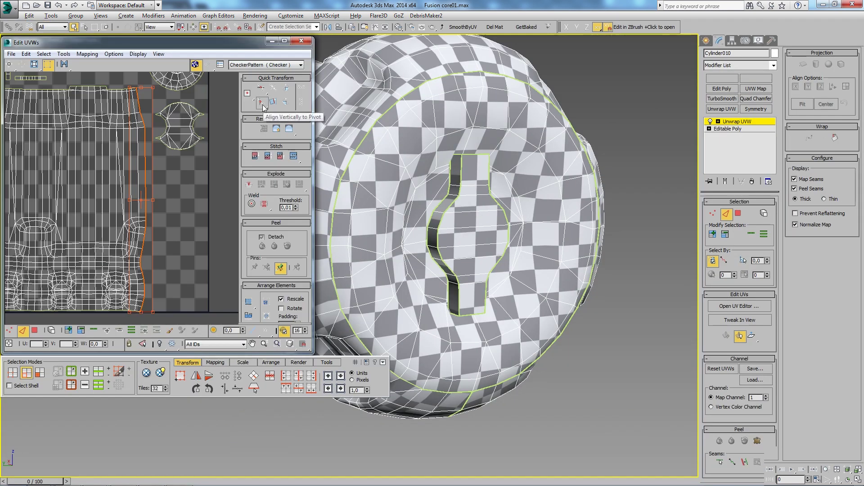
click(262, 103)
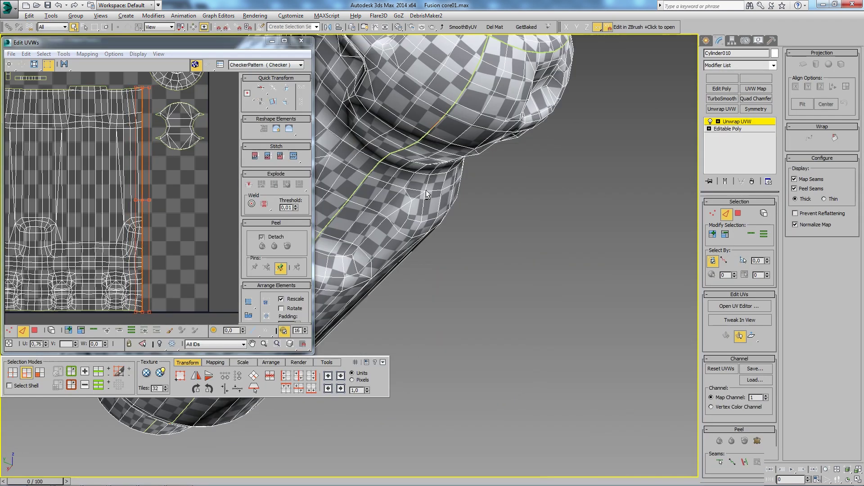
mouse_move(427, 195)
alt+middle_down()
mouse_move(433, 169)
mouse_move(436, 180)
alt+middle_up()
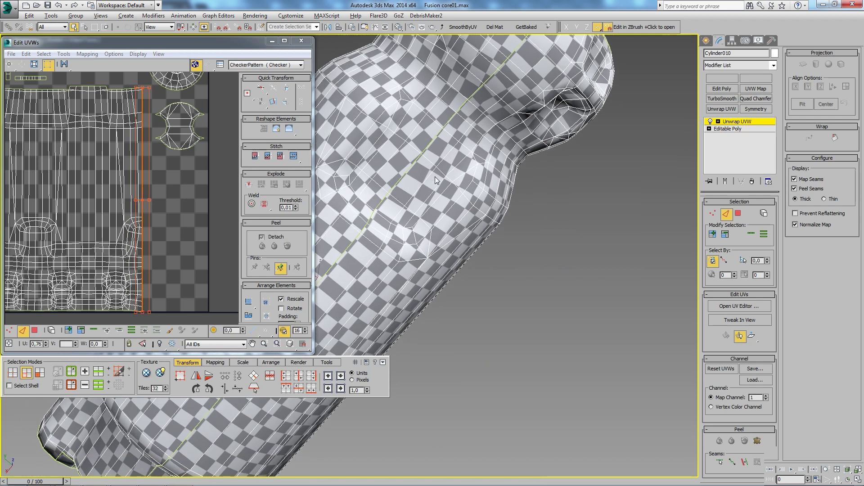
scroll(144, 189, down, 2)
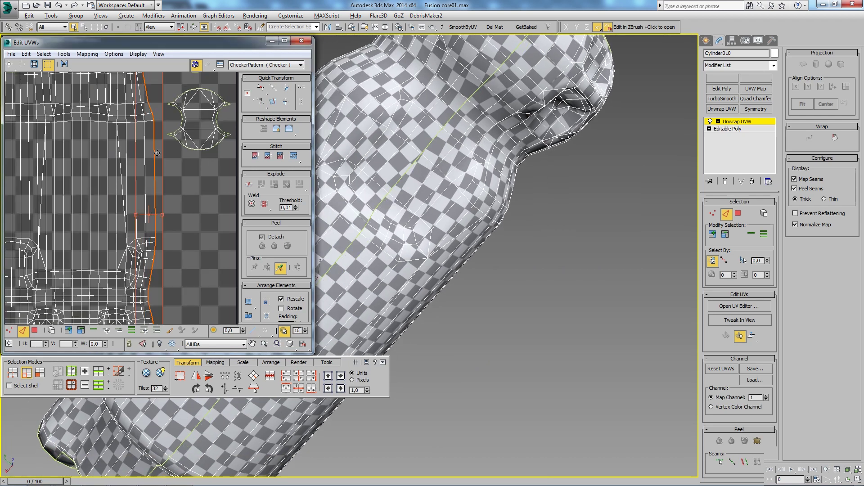
scroll(164, 163, down, 2)
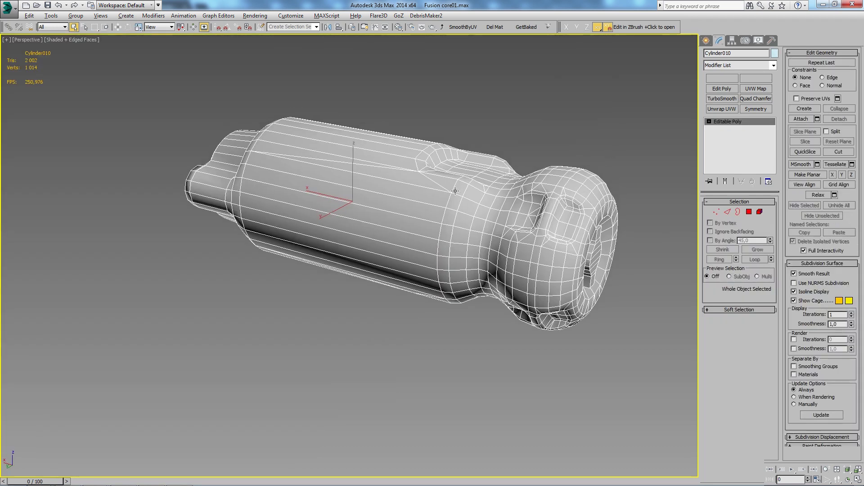
In UVPipe, use Poly mode with New UVs and send Cylinder010 to UVLayout.
alt+middle_drag(636, 350, 563, 292)
key(w)
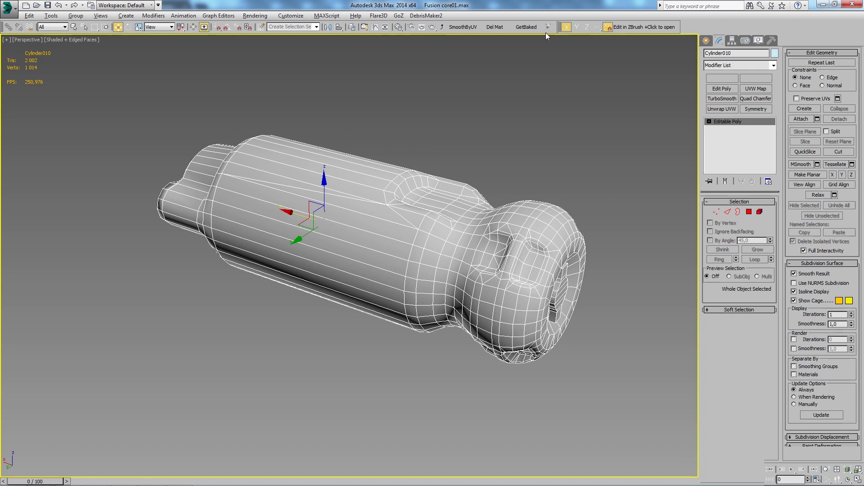
click(547, 29)
drag(422, 222, 577, 66)
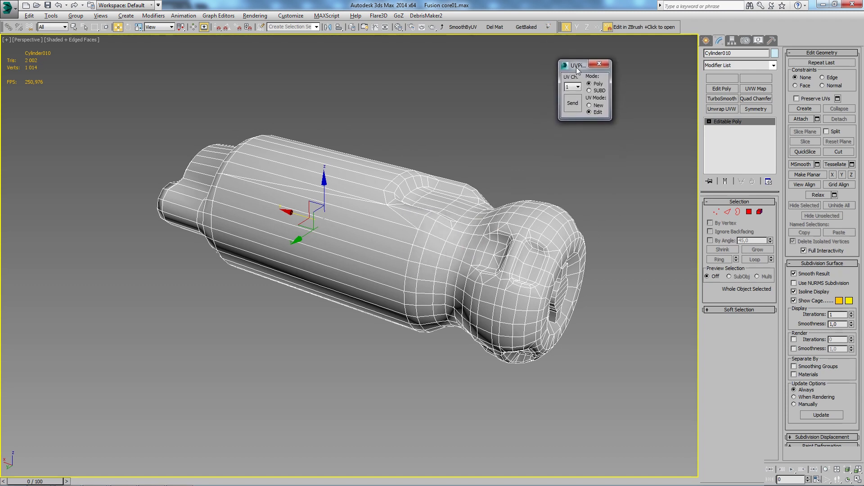
alt+middle_drag(593, 118, 520, 182)
scroll(521, 184, up, 2)
scroll(525, 181, up, 2)
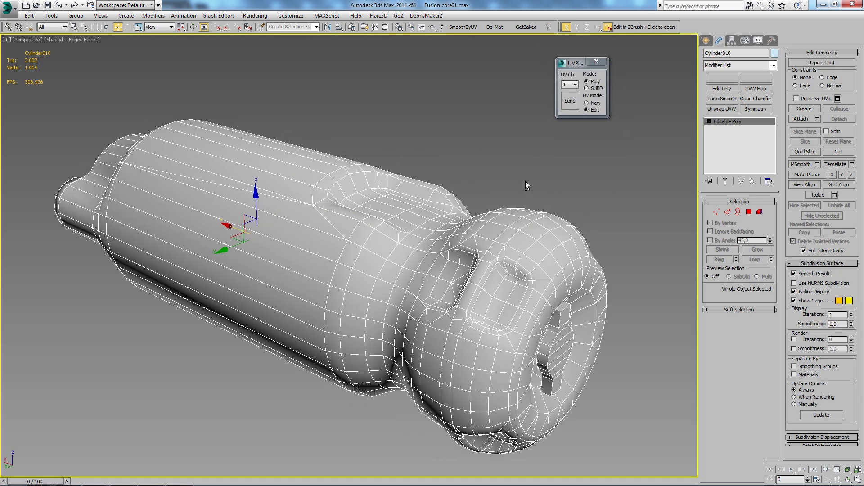
click(591, 103)
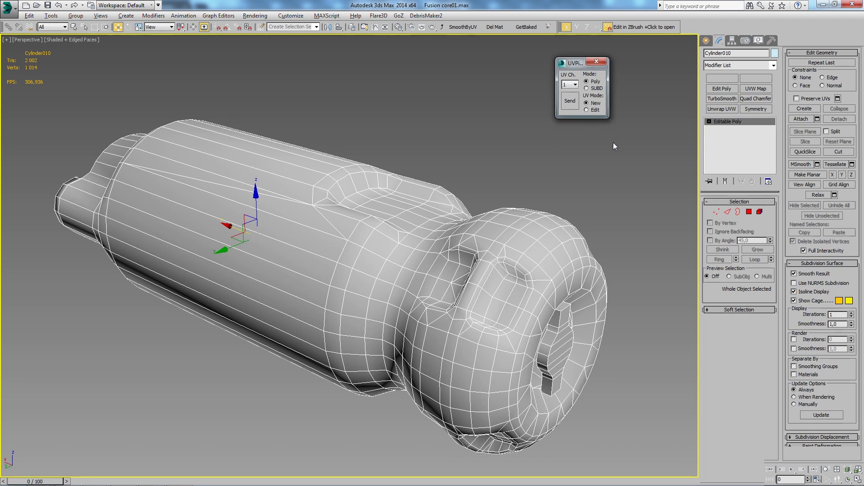
click(570, 102)
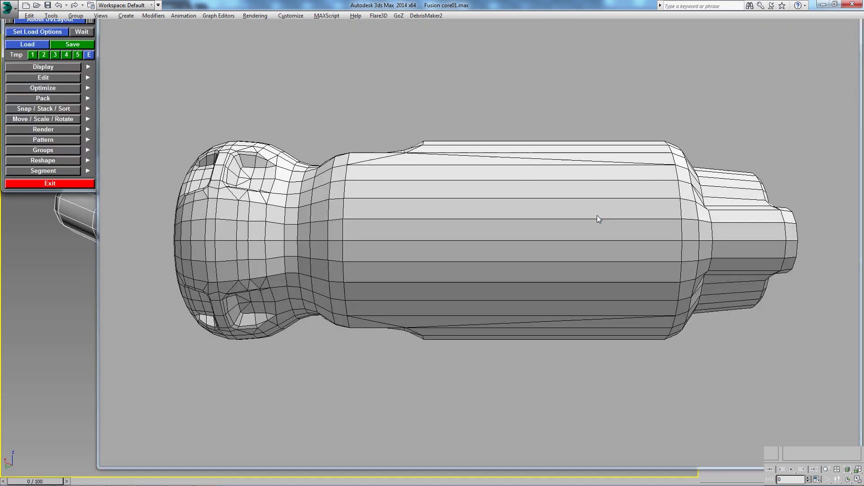
Orbit to the keyed end and split the keyed insert off the core.
right_drag(597, 215, 484, 272)
mouse_move(484, 271)
mouse_down()
mouse_move(565, 247)
mouse_move(525, 278)
mouse_move(576, 290)
mouse_move(454, 280)
mouse_move(426, 268)
mouse_move(350, 277)
mouse_move(505, 256)
mouse_up()
right_drag(505, 256, 531, 279)
mouse_move(530, 279)
mouse_down()
mouse_move(474, 286)
mouse_move(488, 274)
mouse_move(474, 249)
mouse_move(417, 262)
mouse_move(512, 265)
mouse_move(488, 268)
mouse_move(471, 252)
mouse_move(499, 261)
mouse_move(434, 235)
mouse_up()
scroll(477, 249, down, 3)
scroll(413, 230, up, 4)
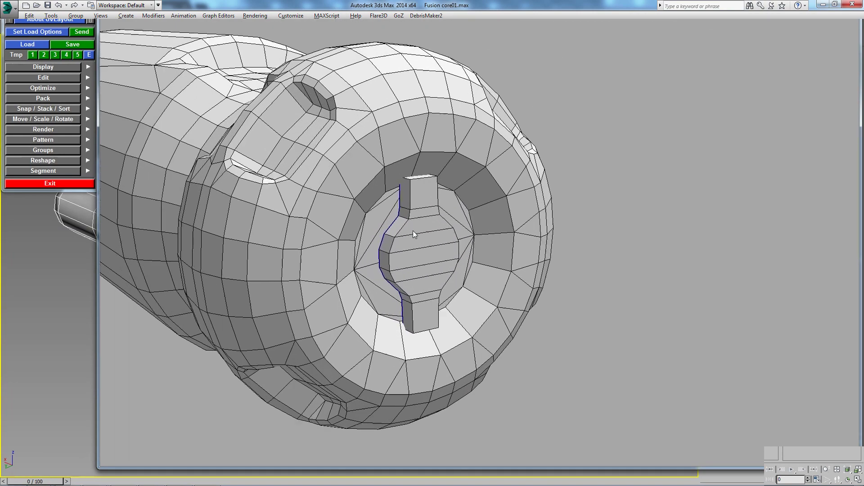
scroll(413, 230, down, 3)
key(Return)
Seam the keyed piece's front faces, detach its top face and drop it into the layout.
middle_drag(468, 252, 679, 237)
mouse_move(679, 238)
mouse_down()
mouse_move(597, 333)
mouse_move(493, 328)
mouse_up()
scroll(597, 333, up, 3)
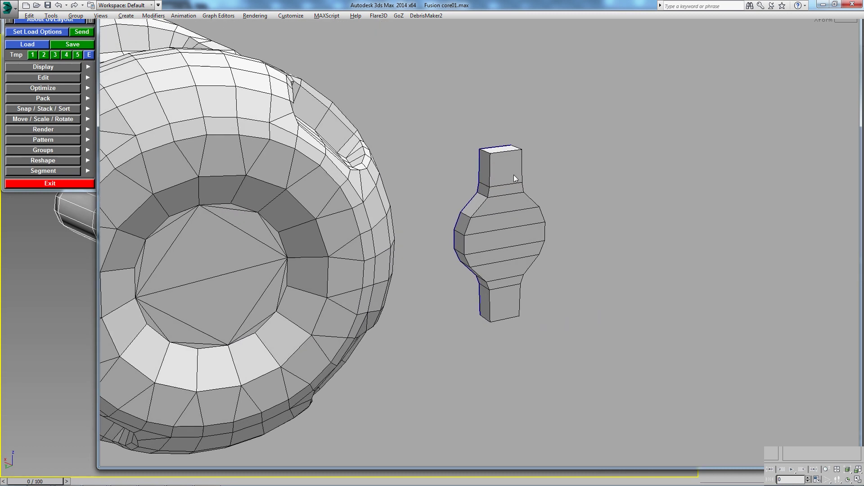
drag(514, 175, 510, 283)
key(d)
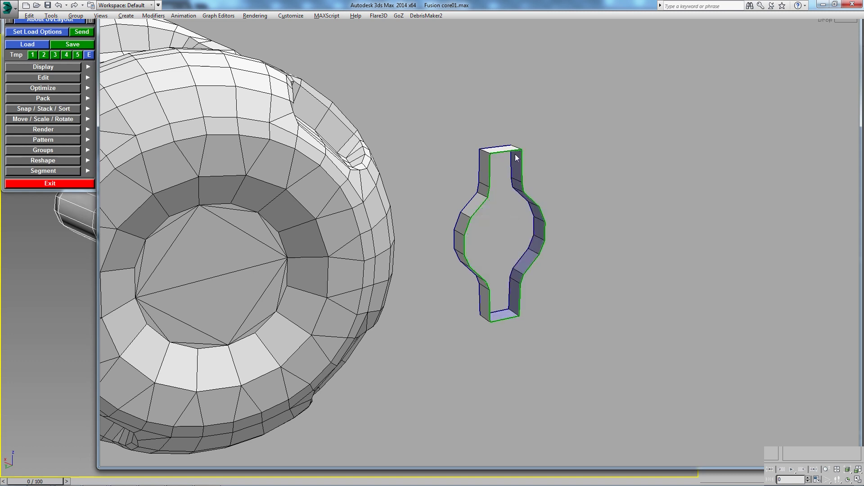
key(shift+d)
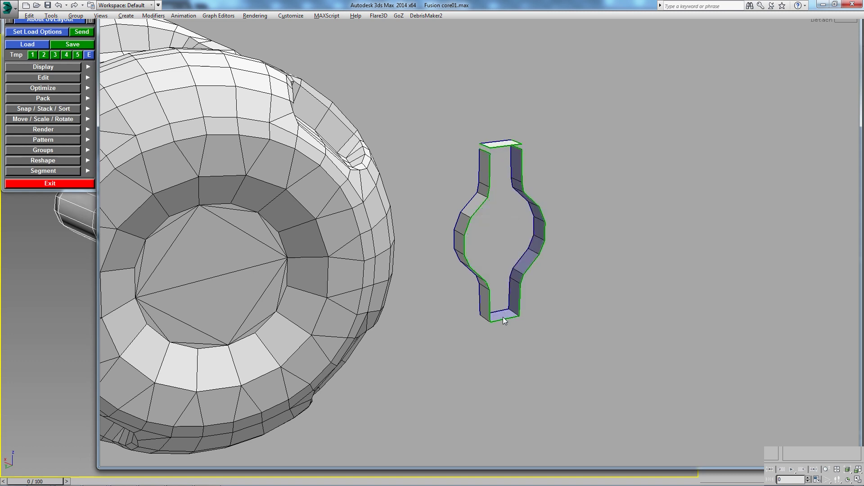
key(b)
drag(582, 308, 440, 131)
scroll(539, 255, down, 5)
scroll(381, 195, up, 5)
Cut an edge-loop seam around the rim of the core's rounded end.
key(c)
click(366, 180)
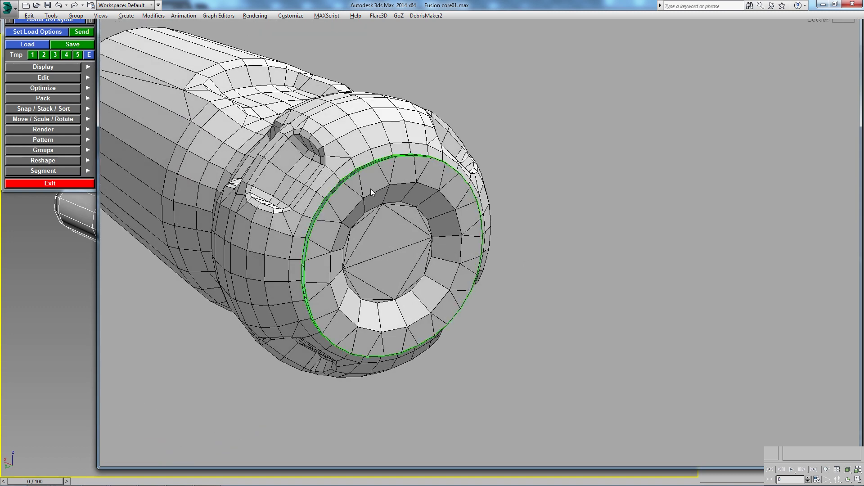
key(c)
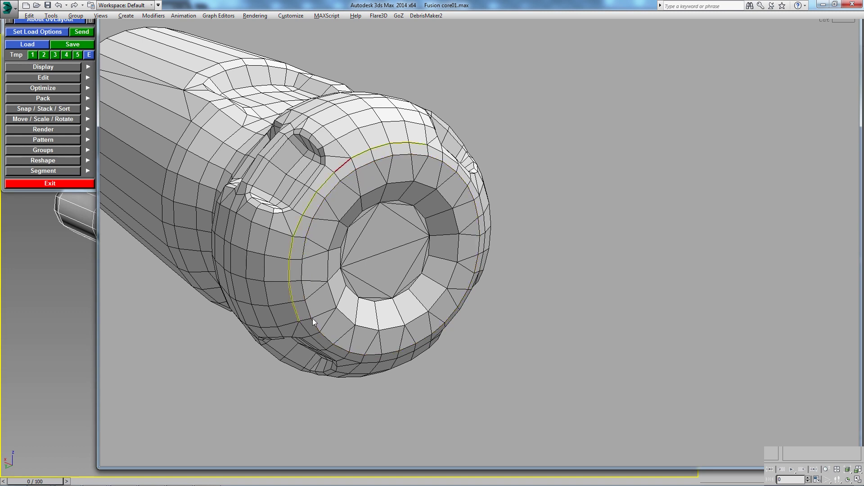
key(f)
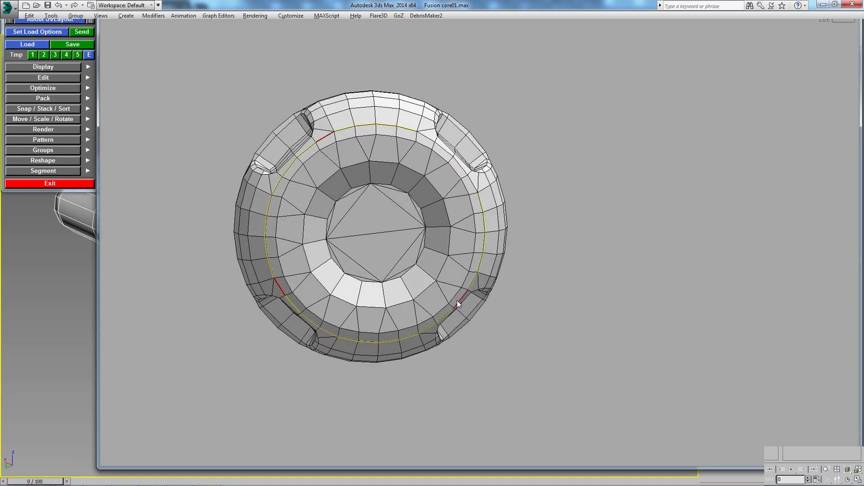
key(c)
mouse_move(454, 190)
middle_down()
mouse_move(409, 219)
mouse_move(404, 190)
middle_up()
Drop the first small round end cap on the lobed end.
key(d)
mouse_move(433, 225)
middle_down()
mouse_move(342, 290)
mouse_move(451, 288)
mouse_move(469, 195)
mouse_move(436, 266)
mouse_move(611, 249)
mouse_move(423, 307)
mouse_move(409, 286)
mouse_move(443, 342)
middle_up()
scroll(316, 317, up, 5)
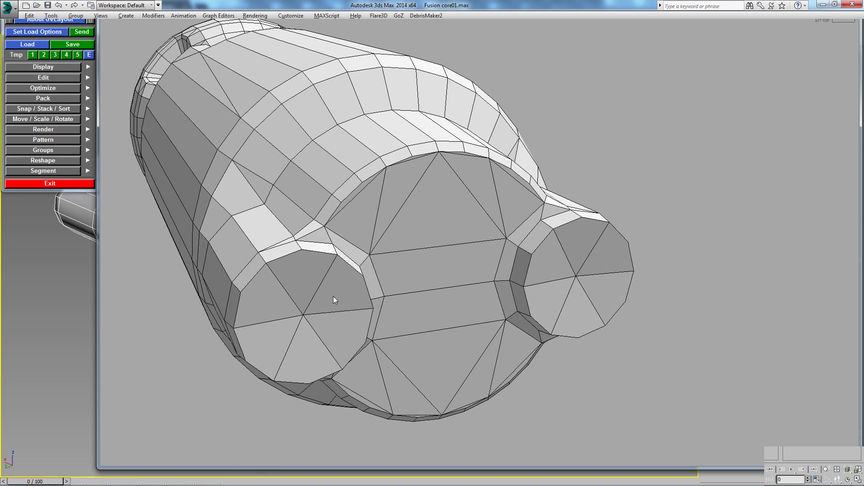
key(d)
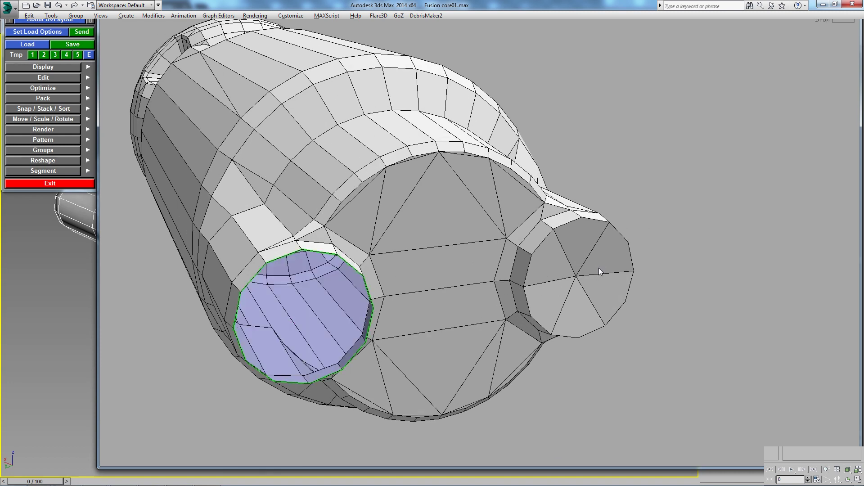
Drop the second lobe's end cap and zoom in on the flat end.
key(d)
middle_drag(476, 301, 403, 238)
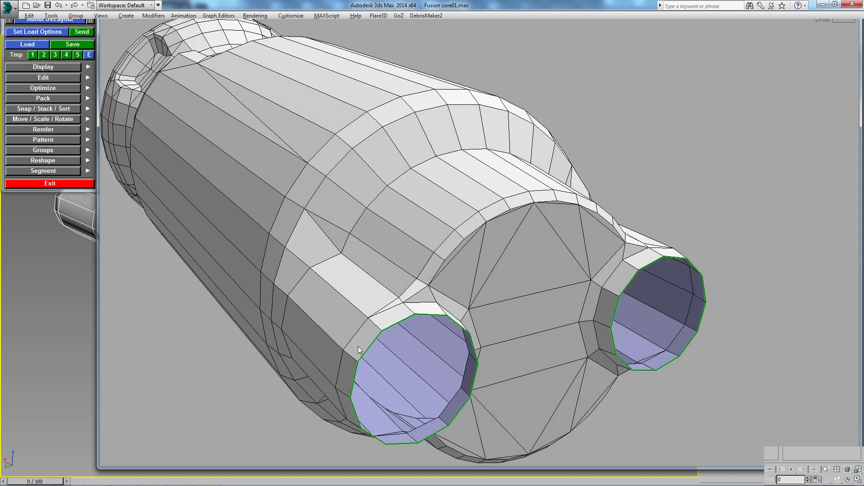
scroll(444, 302, up, 2)
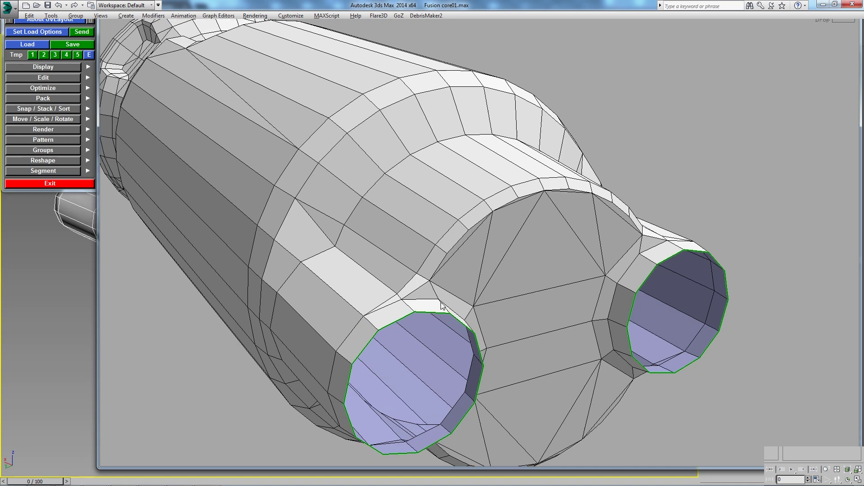
scroll(438, 306, up, 3)
scroll(438, 306, up, 4)
scroll(420, 294, up, 1)
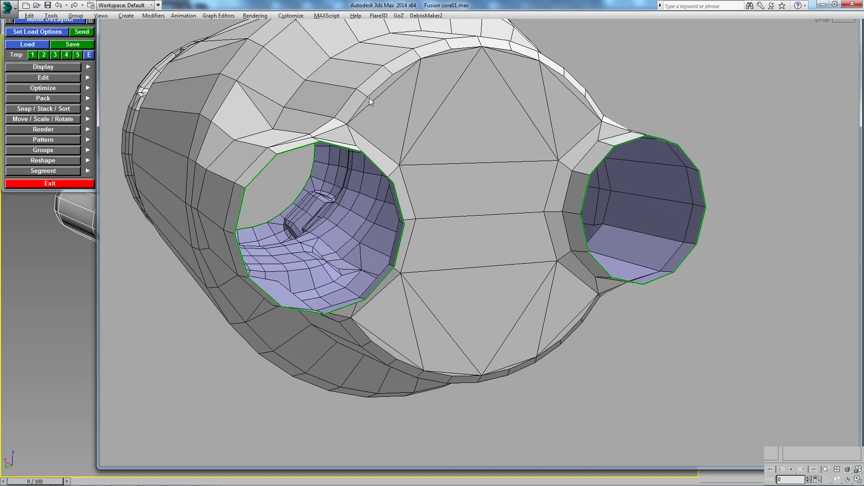
Paint-select the flat end-cap faces and orbit around to verify the selection.
mouse_move(381, 107)
mouse_down()
mouse_move(555, 80)
mouse_move(494, 79)
mouse_up()
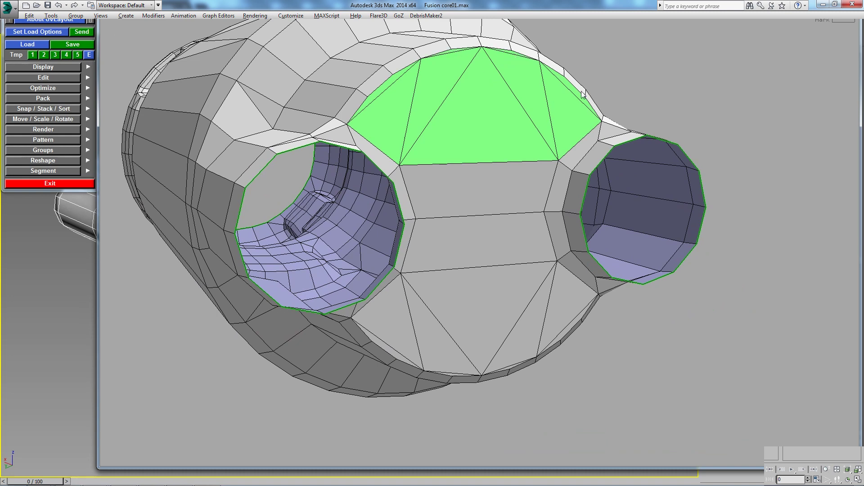
mouse_move(529, 168)
mouse_down()
mouse_move(514, 301)
mouse_move(566, 307)
mouse_move(474, 345)
mouse_move(395, 345)
mouse_move(452, 369)
mouse_up()
mouse_move(476, 320)
alt+middle_down()
mouse_move(482, 325)
mouse_move(569, 188)
alt+middle_up()
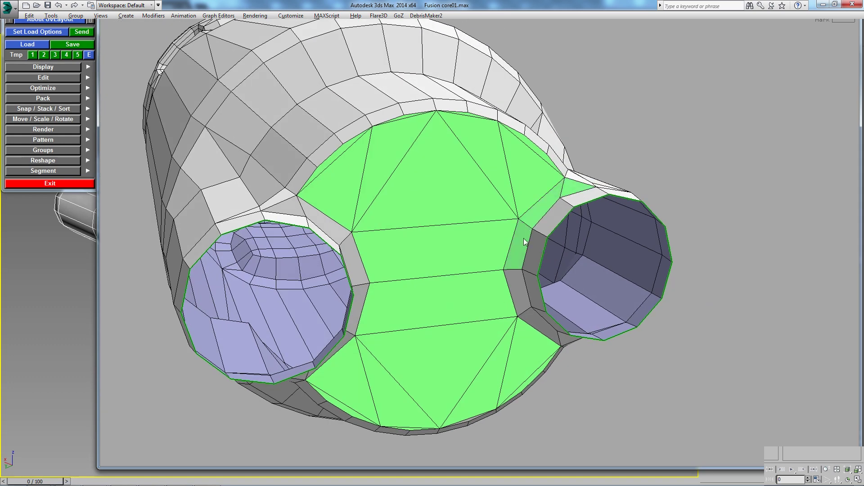
mouse_move(512, 302)
alt+middle_down()
mouse_move(503, 311)
mouse_move(431, 209)
alt+middle_up()
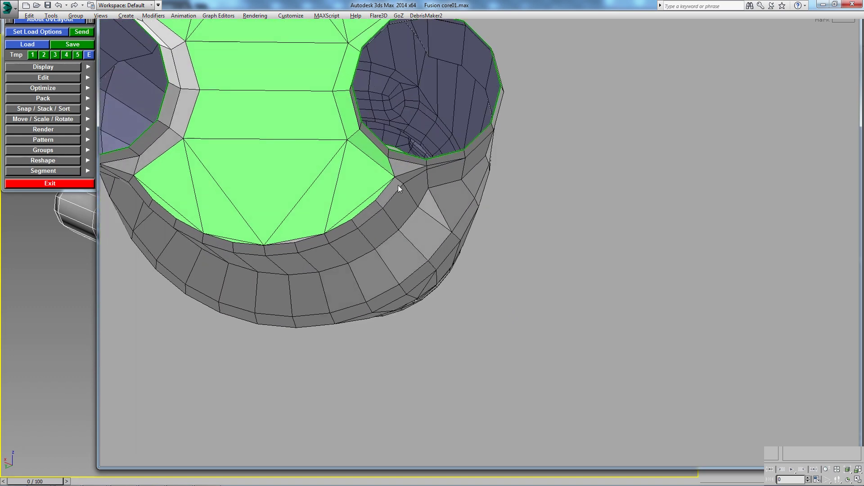
alt+middle_drag(288, 137, 370, 205)
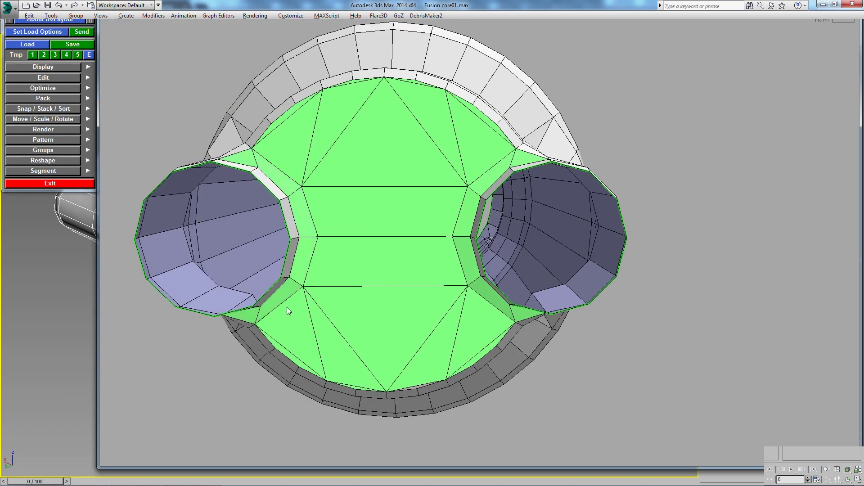
alt+middle_drag(287, 307, 350, 273)
alt+click(541, 144)
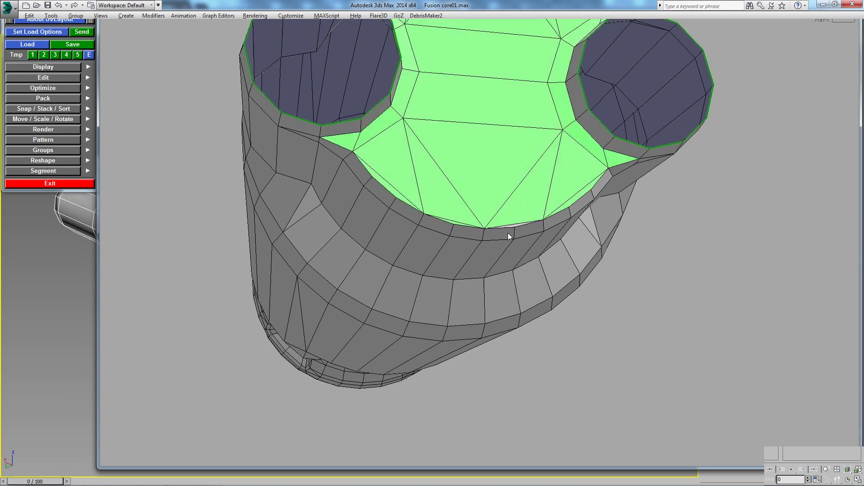
alt+middle_drag(517, 104, 515, 131)
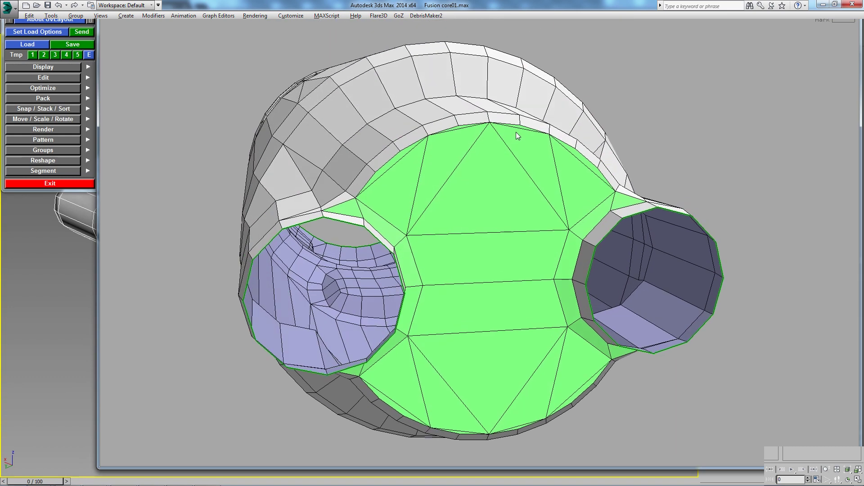
Drop the selected end-cap faces off as a separate piece.
key(d)
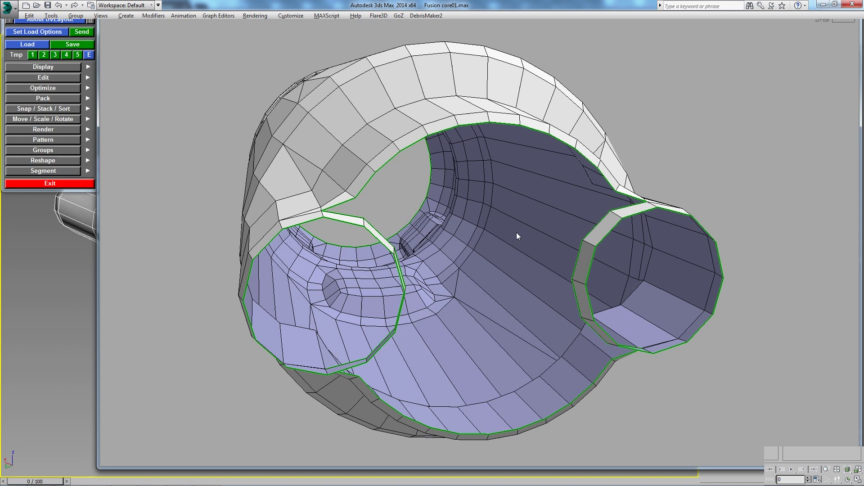
alt+middle_drag(516, 233, 569, 295)
scroll(564, 234, up, 3)
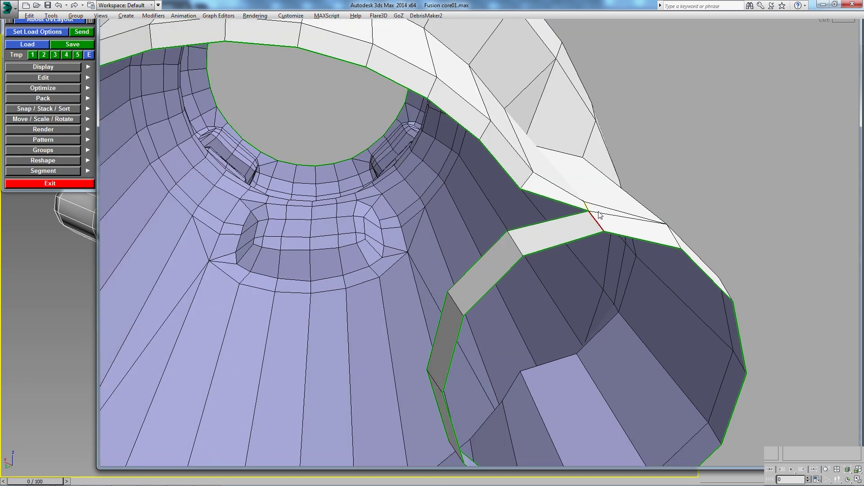
key(Return)
mouse_move(587, 208)
alt+middle_down()
mouse_move(574, 294)
mouse_move(557, 252)
mouse_move(524, 304)
mouse_move(539, 418)
alt+middle_up()
alt+middle_drag(535, 214, 529, 192)
Cut edges on both small ring walls and detach each ring as its own piece.
key(alt+c)
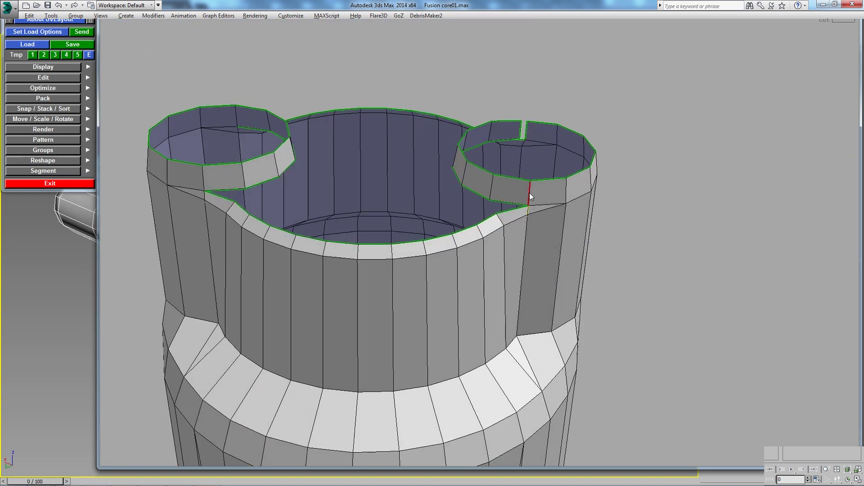
click(491, 191)
key(Delete)
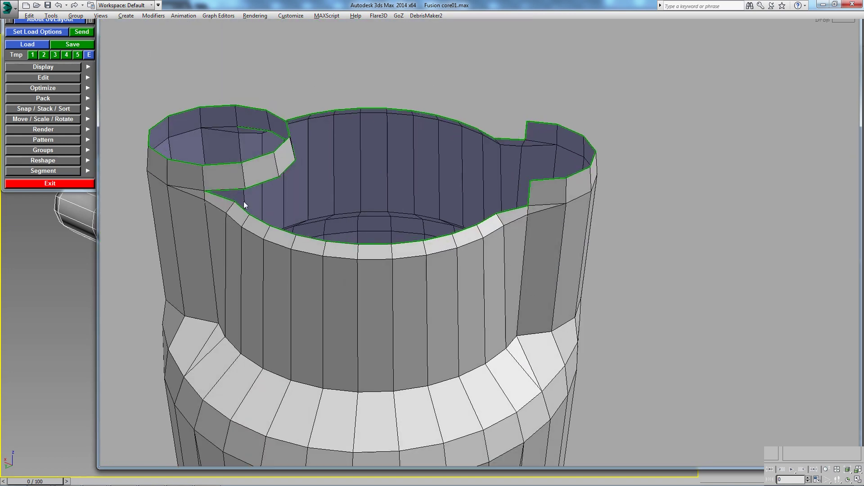
key(Return)
alt+middle_drag(276, 151, 285, 162)
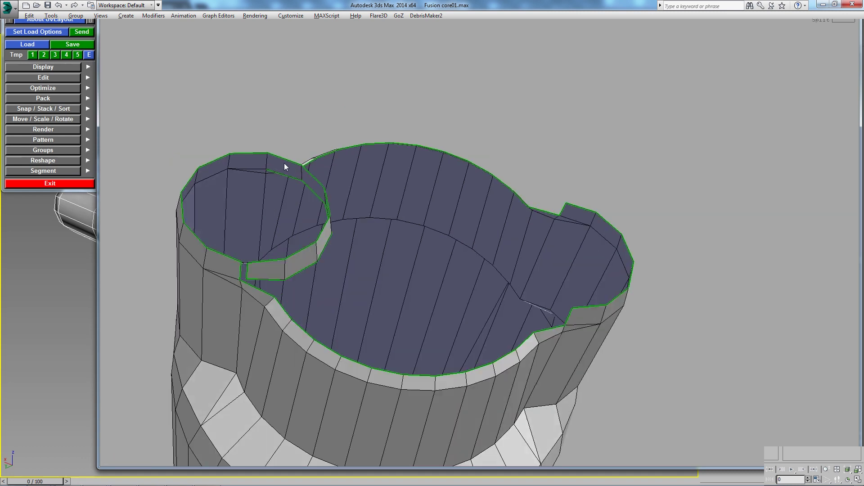
click(265, 171)
key(Delete)
Mark a lengthwise edge and split an open seam along the cylinder body.
mouse_move(402, 210)
alt+middle_down()
mouse_move(473, 309)
mouse_move(480, 301)
mouse_move(472, 349)
mouse_move(450, 374)
mouse_move(486, 325)
mouse_move(506, 318)
mouse_move(439, 289)
mouse_move(412, 322)
mouse_move(412, 266)
mouse_move(457, 157)
alt+middle_up()
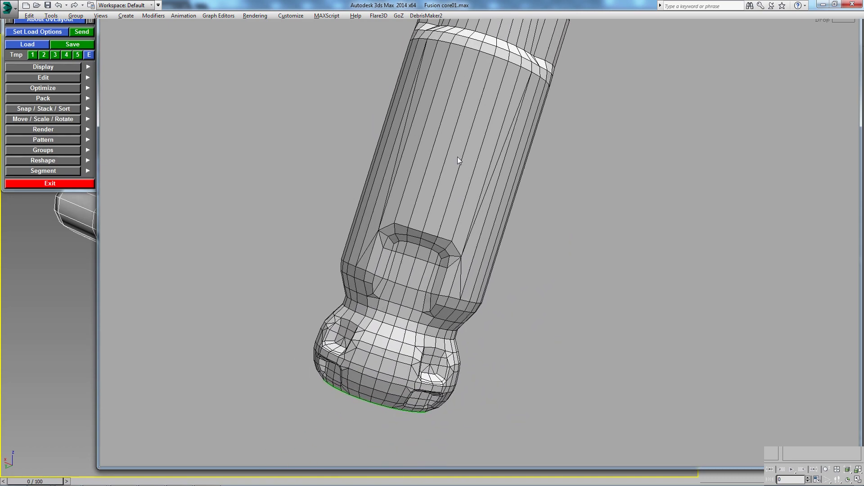
click(438, 178)
mouse_move(450, 201)
alt+middle_down()
mouse_move(520, 234)
mouse_move(536, 269)
mouse_move(483, 181)
mouse_move(454, 260)
mouse_move(457, 250)
mouse_move(544, 220)
mouse_move(606, 155)
mouse_move(651, 215)
mouse_move(609, 236)
mouse_move(539, 252)
alt+middle_up()
key(Return)
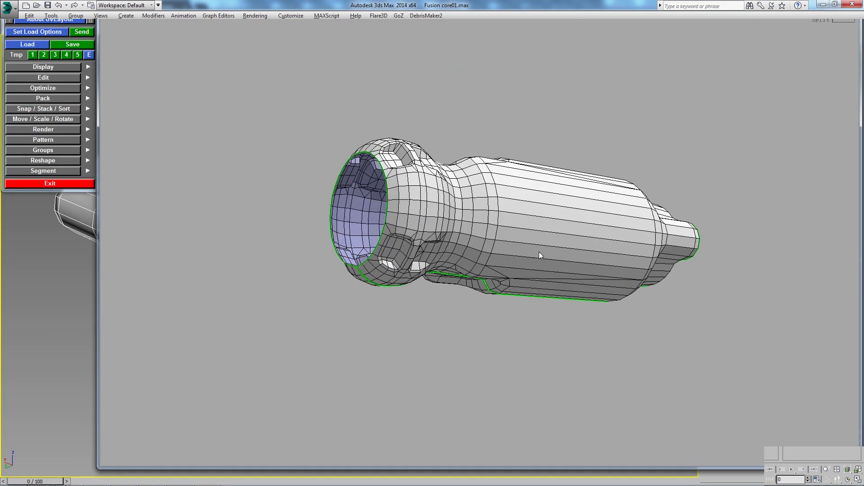
Drop the cut pieces into the UV view and flatten the large disc and remaining pieces.
key(d)
scroll(441, 252, down, 2)
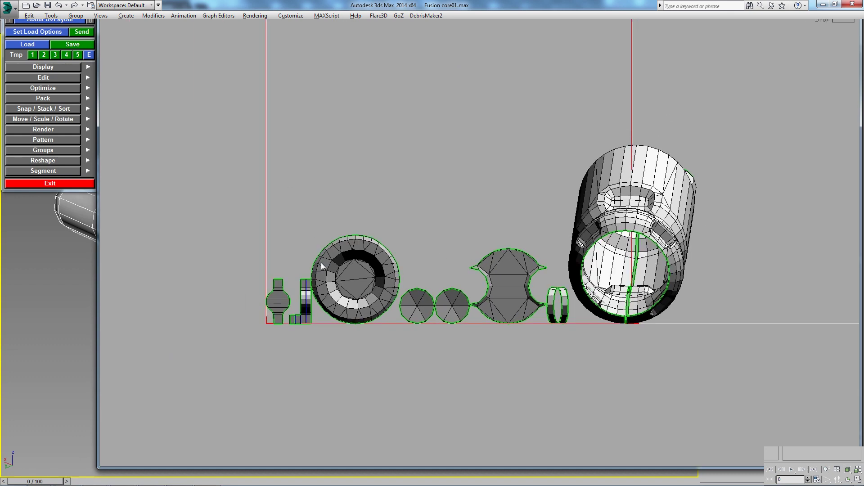
scroll(321, 266, up, 2)
key(f)
key(shift+f)
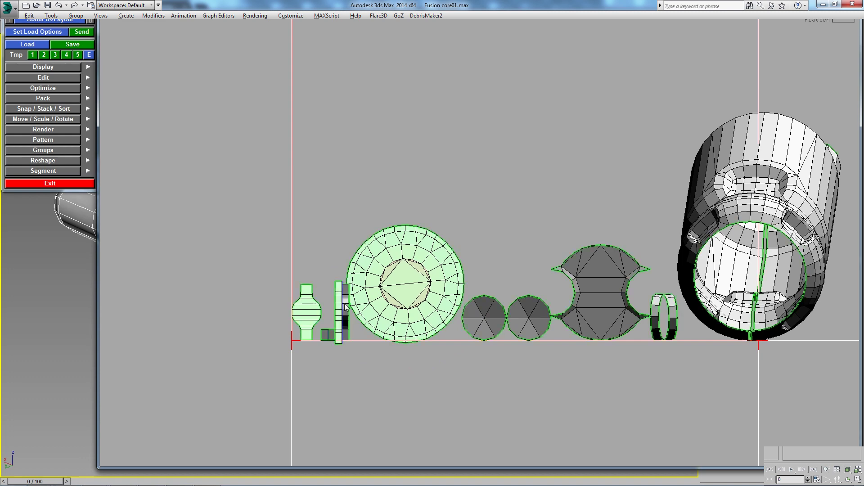
Arrange the thin strip and tall strip islands up beside the top strip.
drag(346, 307, 314, 200)
scroll(314, 200, up, 4)
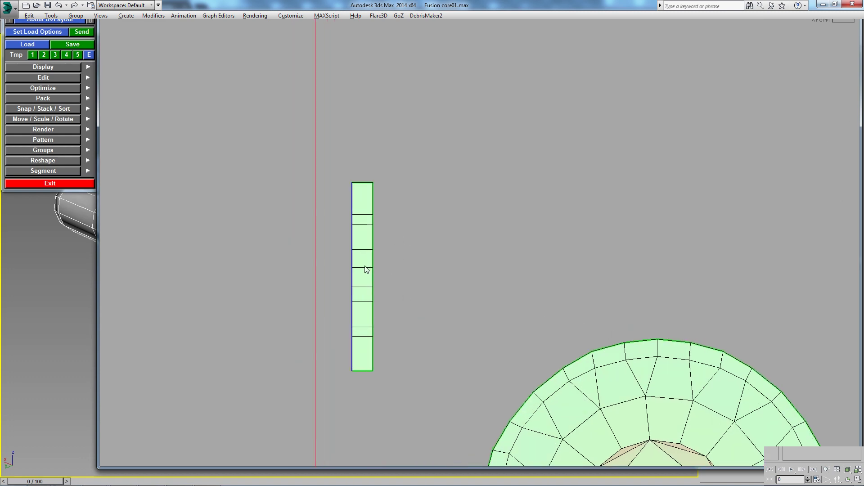
scroll(438, 255, down, 1)
scroll(407, 228, down, 3)
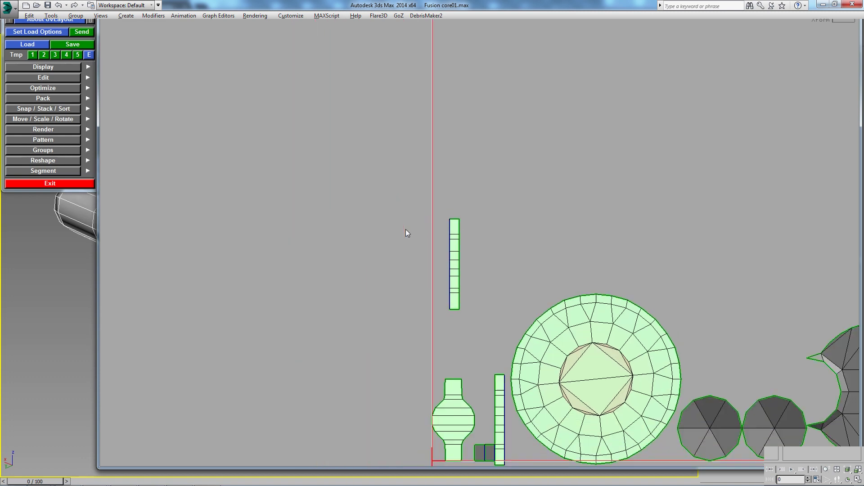
click(457, 337)
drag(464, 320, 450, 213)
middle_drag(540, 140, 438, 112)
Flatten the two grey circle pieces and the spiky cap piece.
key(f)
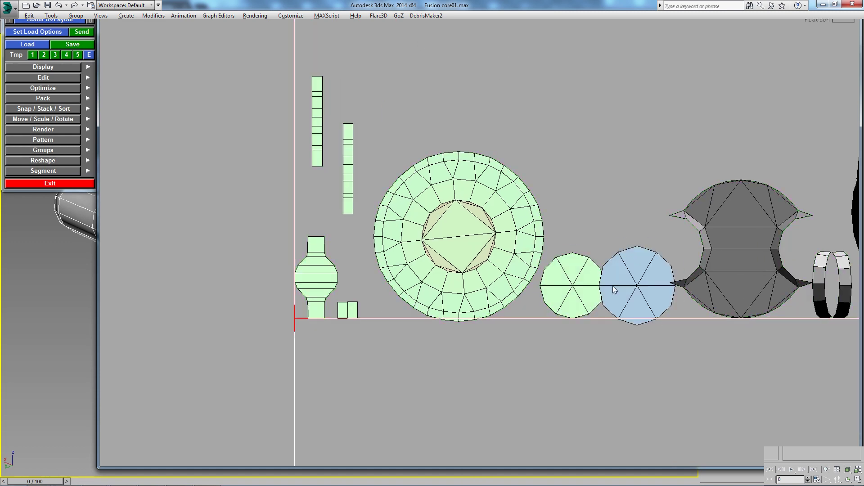
key(f)
middle_drag(614, 289, 449, 313)
key(f)
Tilt the tall strip slightly clockwise and straighten it into a rectangle.
middle_drag(572, 243, 697, 296)
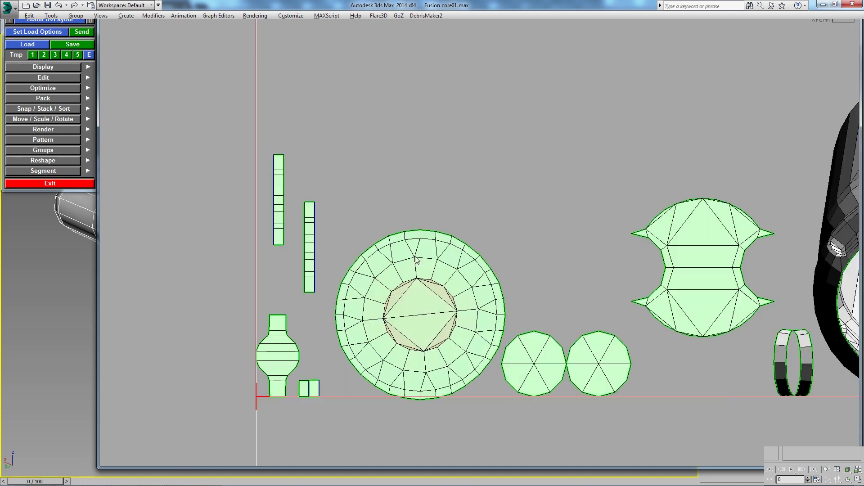
scroll(329, 220, up, 3)
drag(323, 228, 367, 237)
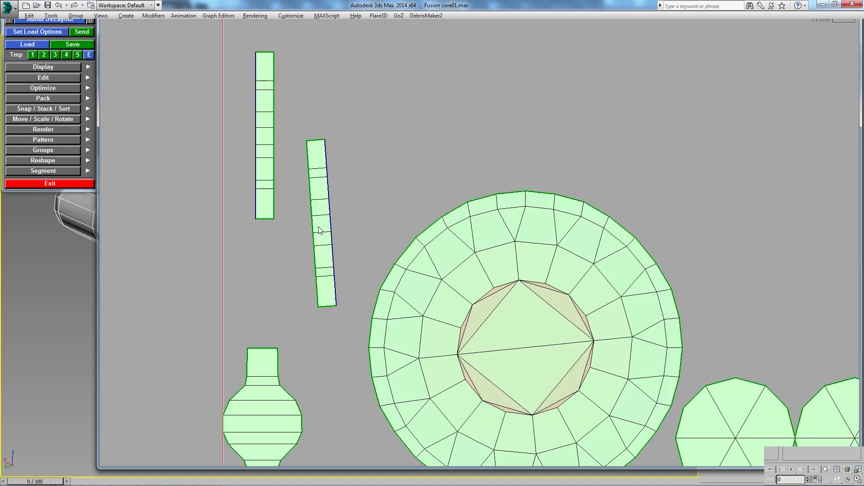
key(r)
Straighten the ring strip into a vertical rectangle and the curved strip into a second one.
scroll(330, 245, down, 3)
scroll(369, 210, up, 3)
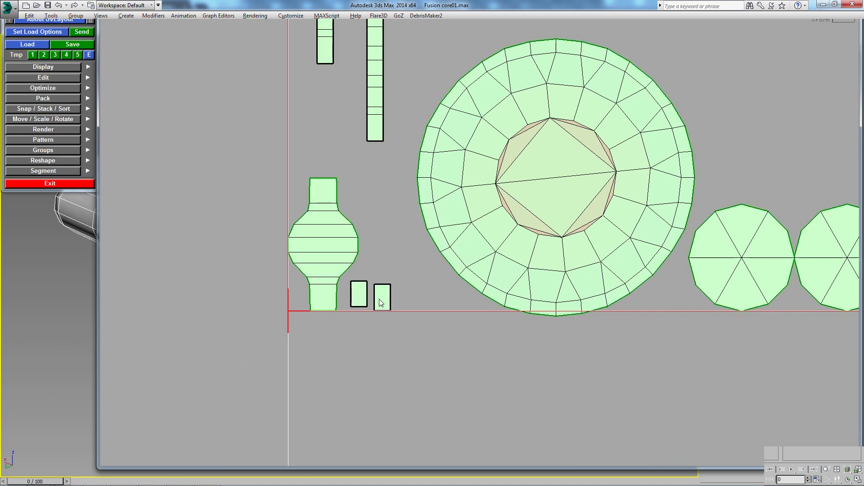
scroll(468, 288, down, 3)
scroll(559, 271, up, 2)
scroll(558, 271, up, 2)
key(r)
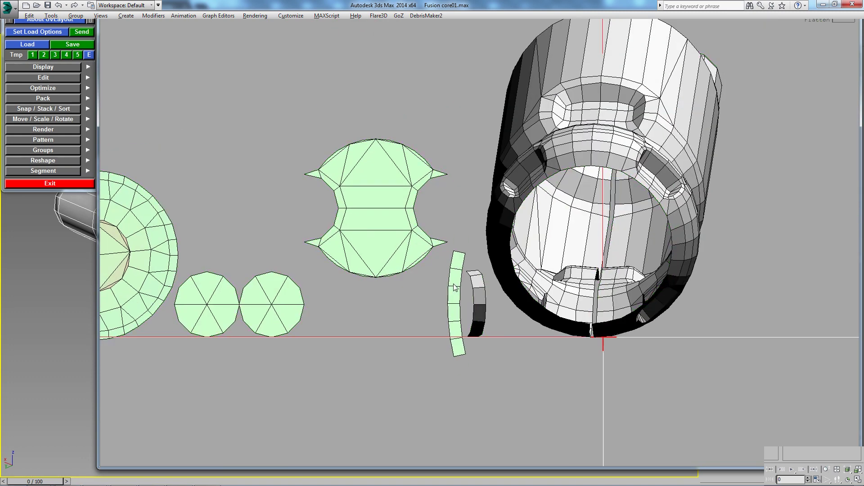
key(f)
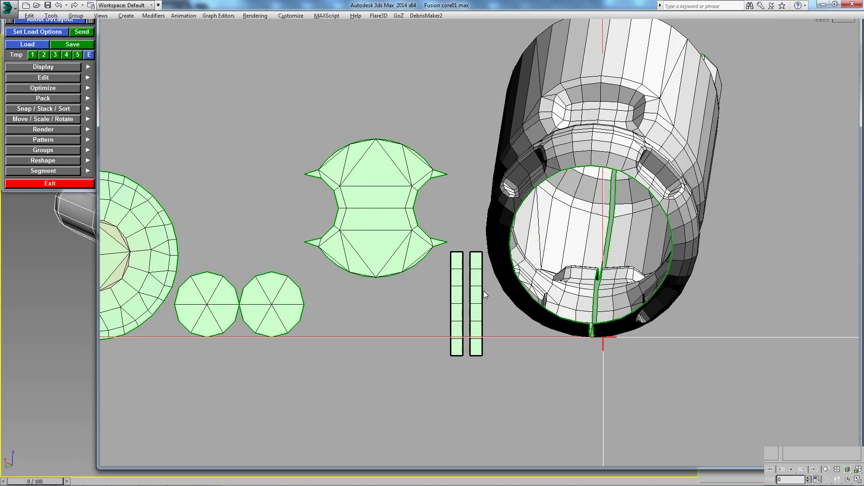
Flatten the main cylinder body into an oval UV shell.
middle_drag(441, 226, 414, 280)
scroll(354, 260, down, 3)
scroll(606, 190, down, 3)
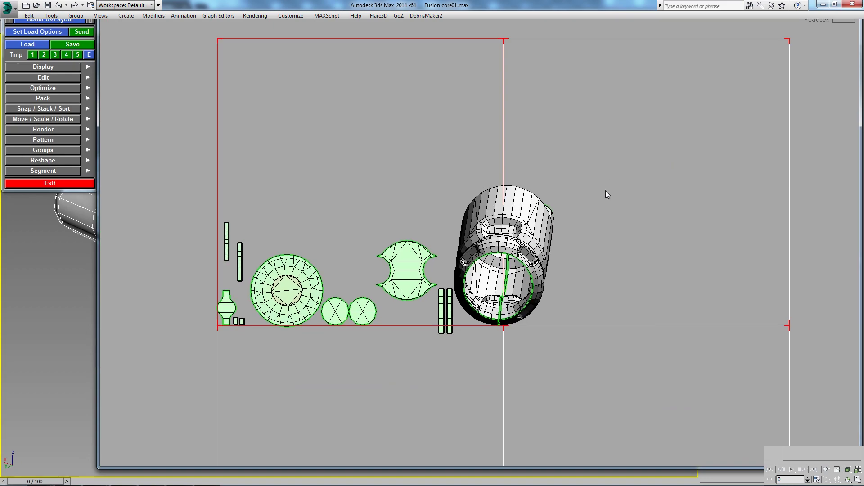
middle_drag(524, 227, 461, 354)
key(f)
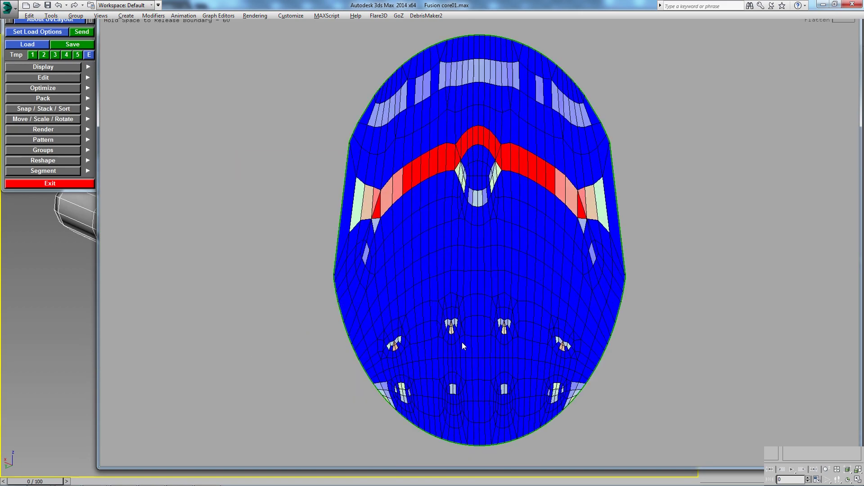
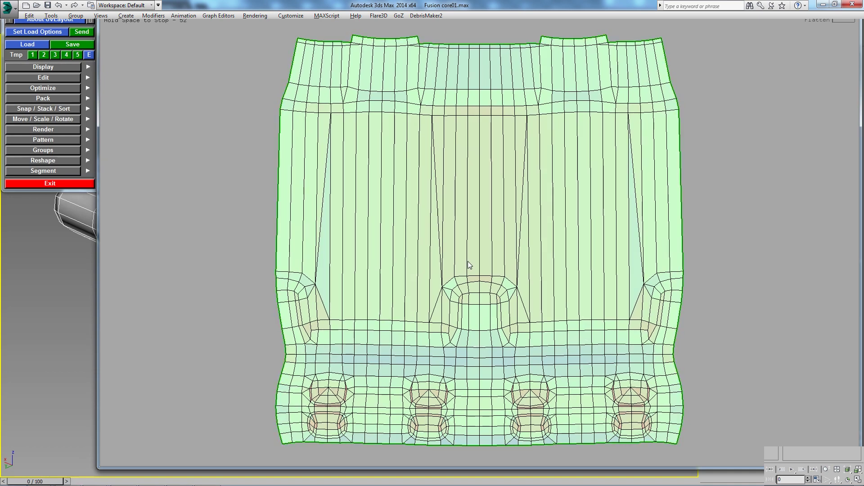
Stop the running flatten and select the large body shell's bottom border edges.
key(space)
scroll(443, 243, down, 2)
scroll(540, 288, up, 3)
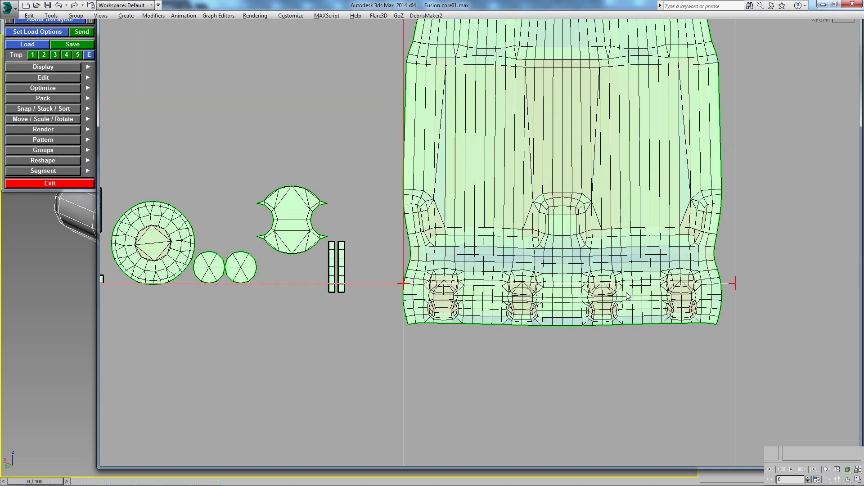
scroll(651, 331, up, 3)
scroll(599, 228, up, 2)
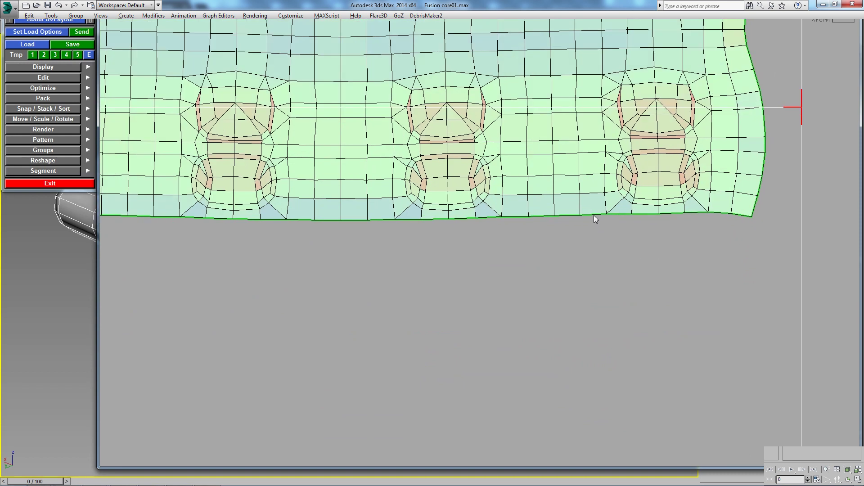
mouse_move(596, 215)
mouse_down()
mouse_move(694, 215)
mouse_move(662, 246)
mouse_move(628, 225)
mouse_up()
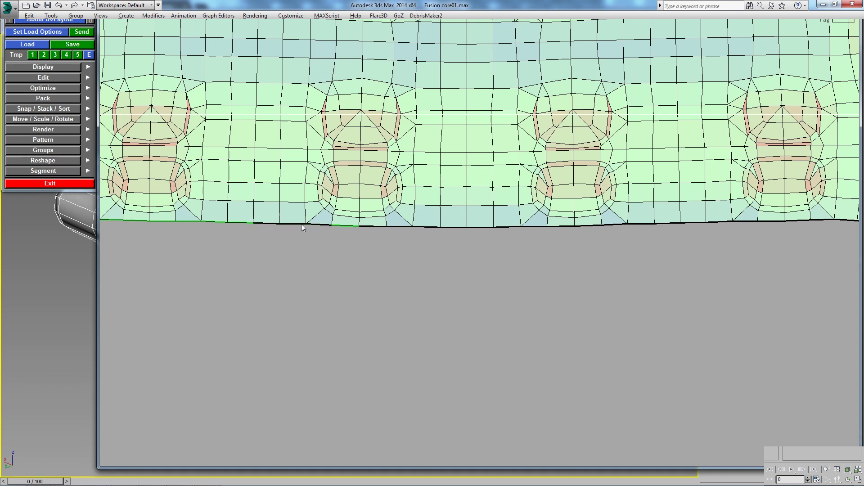
Pan up along the large shell's left border toward the small shells at upper left.
middle_drag(343, 227, 568, 279)
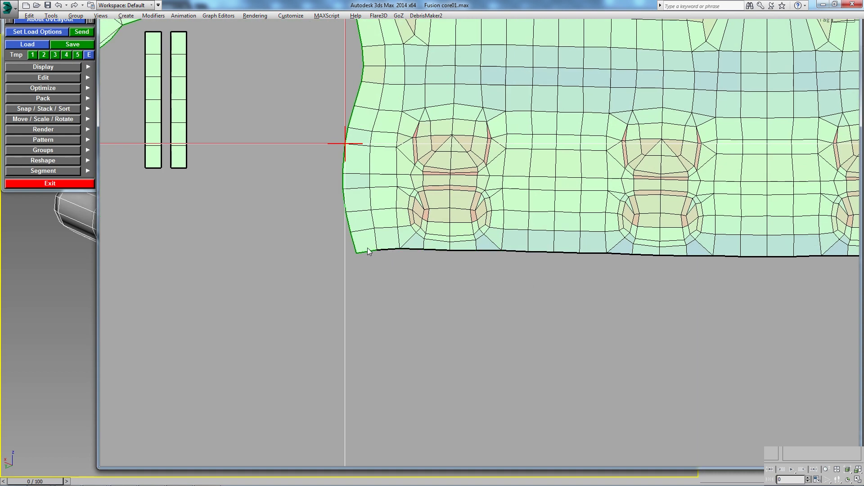
middle_drag(375, 144, 381, 288)
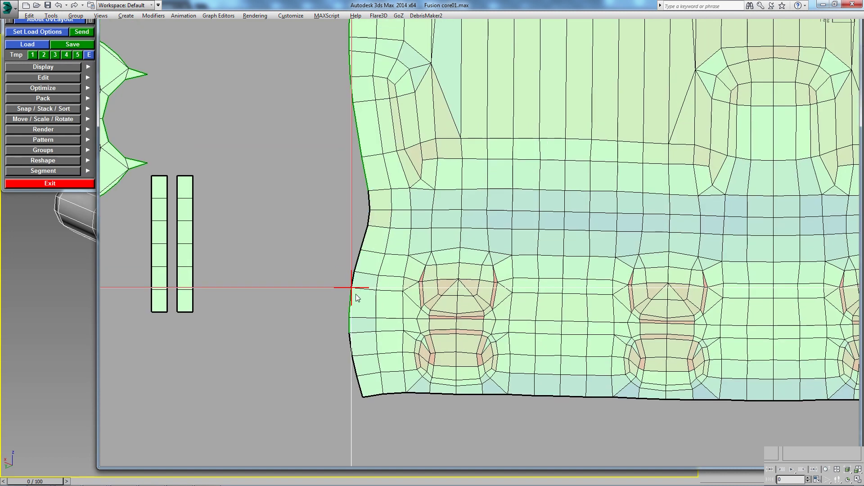
middle_drag(409, 167, 419, 357)
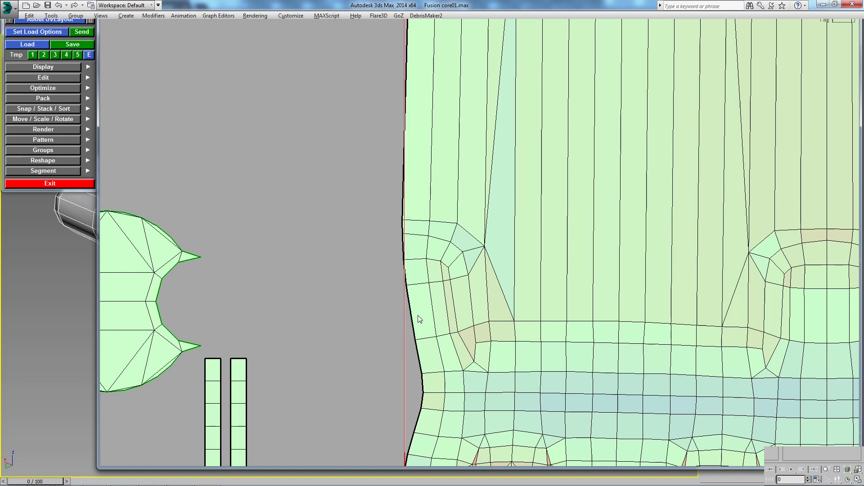
scroll(415, 338, up, 3)
scroll(415, 338, down, 4)
scroll(395, 282, up, 5)
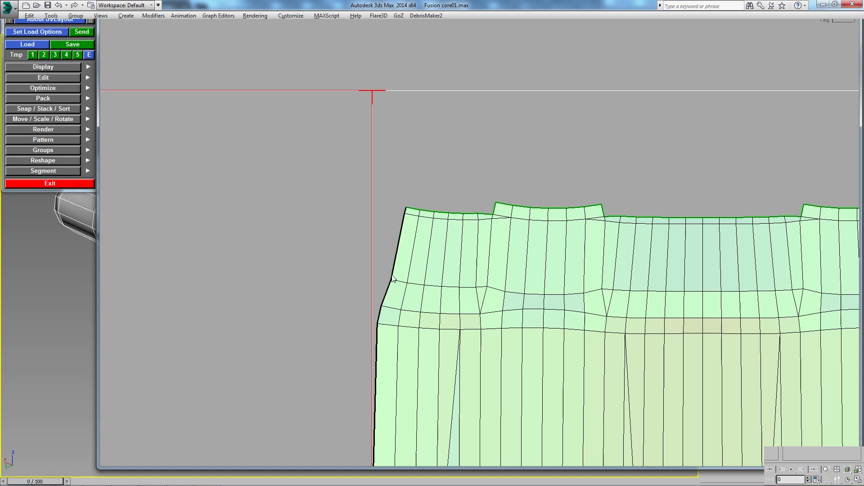
Mirror the large shell left to right and frame its top border.
key(f)
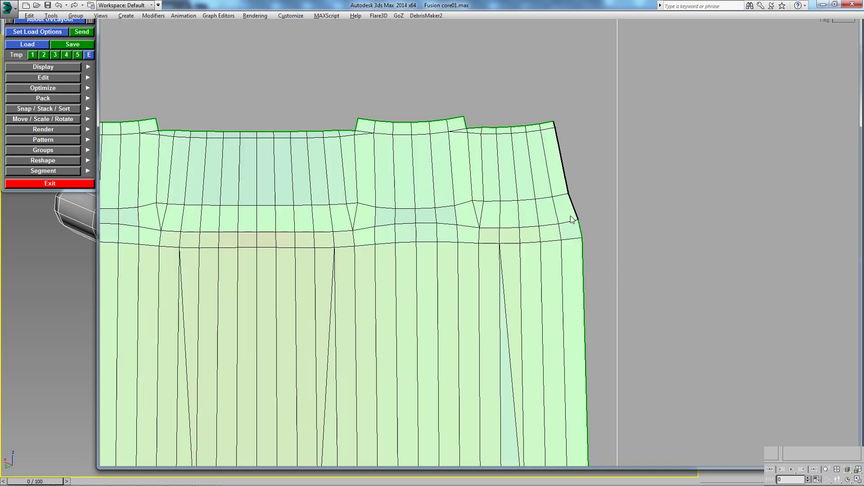
mouse_move(582, 258)
middle_down()
mouse_move(523, 26)
mouse_move(513, 272)
middle_up()
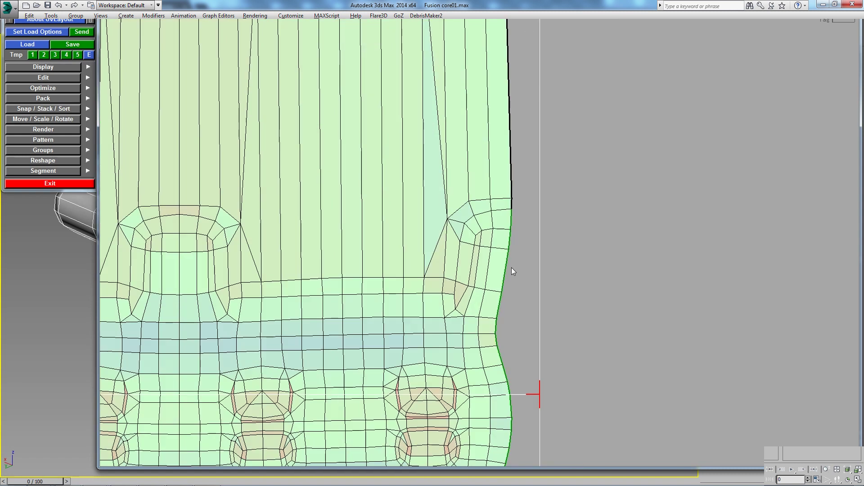
middle_drag(512, 221, 507, 212)
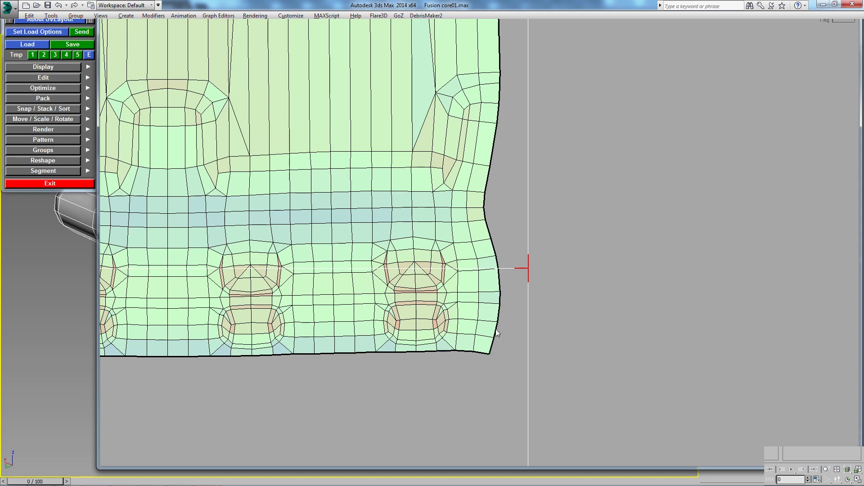
scroll(410, 89, down, 2)
middle_drag(410, 89, 535, 459)
scroll(496, 239, up, 1)
Select the right tab's top edges and the top-right border segment.
click(506, 228)
ctrl+click(534, 223)
ctrl+click(458, 222)
alt+click(450, 224)
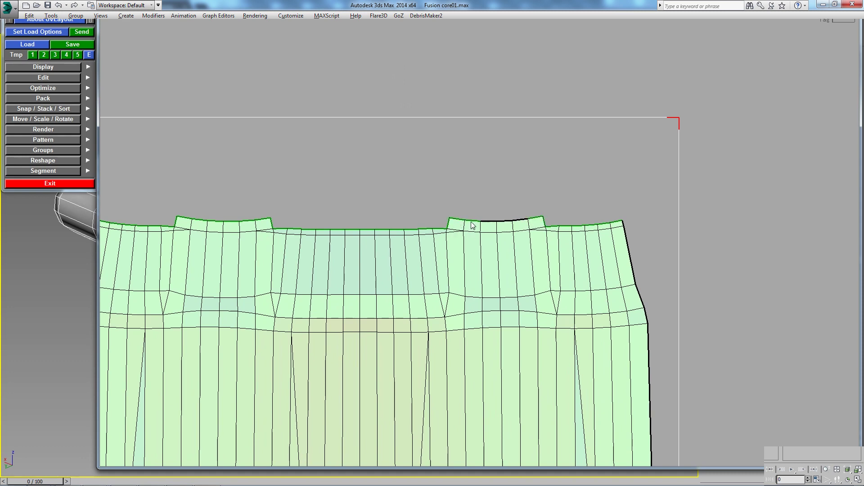
ctrl+click(543, 225)
ctrl+click(567, 228)
Extend the top border selection leftward across the tabs.
ctrl+click(419, 230)
ctrl+click(367, 230)
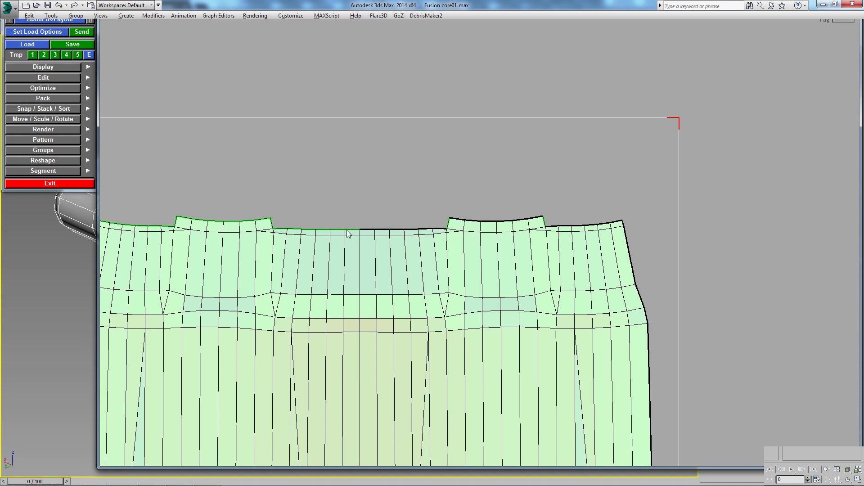
ctrl+click(338, 230)
ctrl+click(323, 230)
ctrl+click(308, 230)
ctrl+click(281, 229)
ctrl+click(264, 220)
ctrl+click(248, 221)
ctrl+click(232, 221)
ctrl+click(199, 220)
Select the left tab's top edges along the border, leaving its corner edges out.
middle_drag(198, 247, 360, 247)
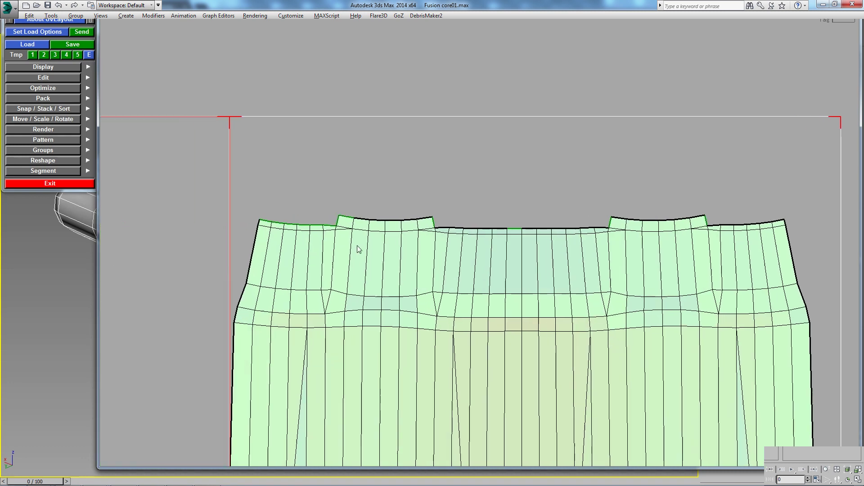
ctrl+click(350, 218)
key(ctrl+z)
ctrl+click(347, 218)
ctrl+click(315, 226)
ctrl+click(302, 225)
ctrl+click(283, 225)
Add the last top-left border segment and straighten the shell into a rectangle.
scroll(464, 225, down, 3)
middle_drag(563, 270, 464, 198)
scroll(463, 206, up, 3)
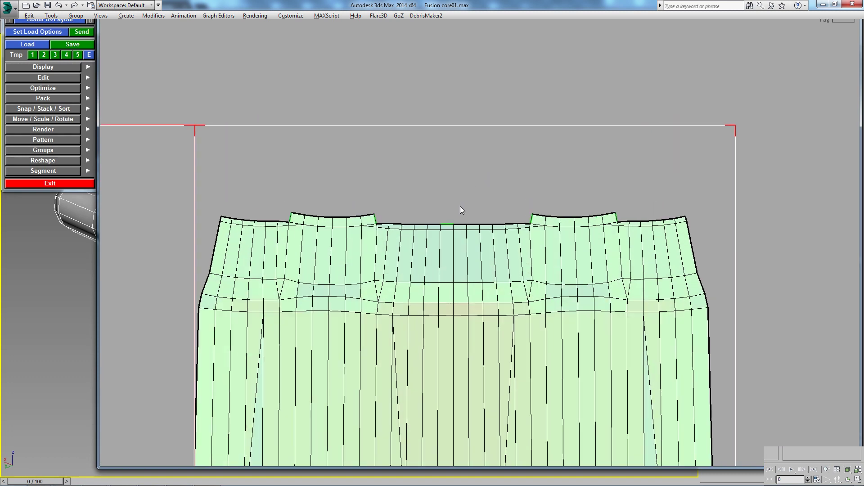
ctrl+click(449, 223)
scroll(494, 214, down, 3)
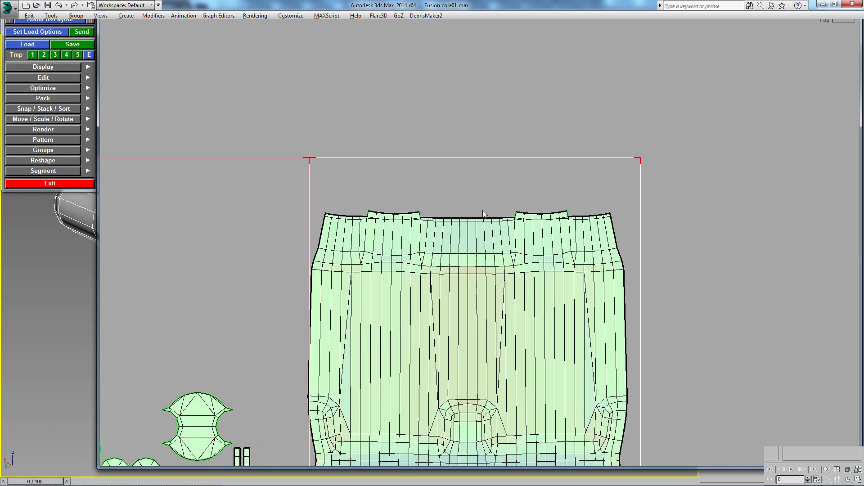
middle_drag(502, 314, 478, 240)
key(s)
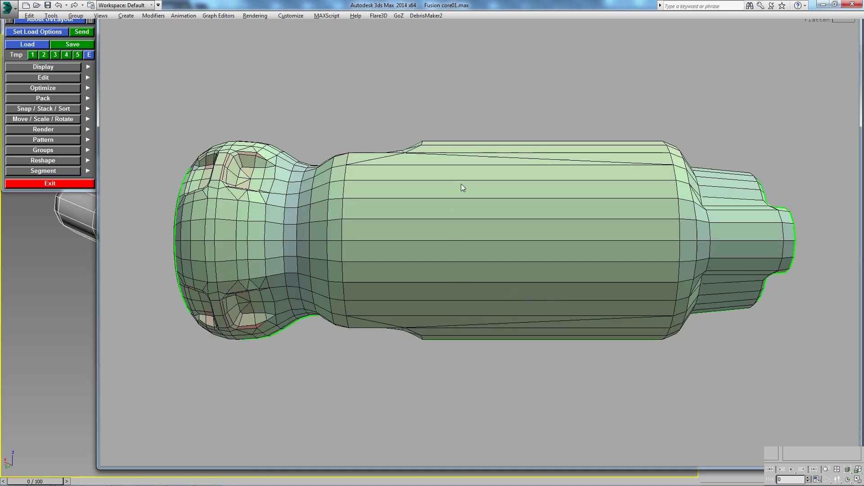
Orbit the 3D handle and display the numbered checker texture on it.
drag(461, 184, 504, 210)
mouse_move(501, 252)
mouse_down()
mouse_move(479, 260)
mouse_move(479, 291)
mouse_up()
key(t)
key(t)
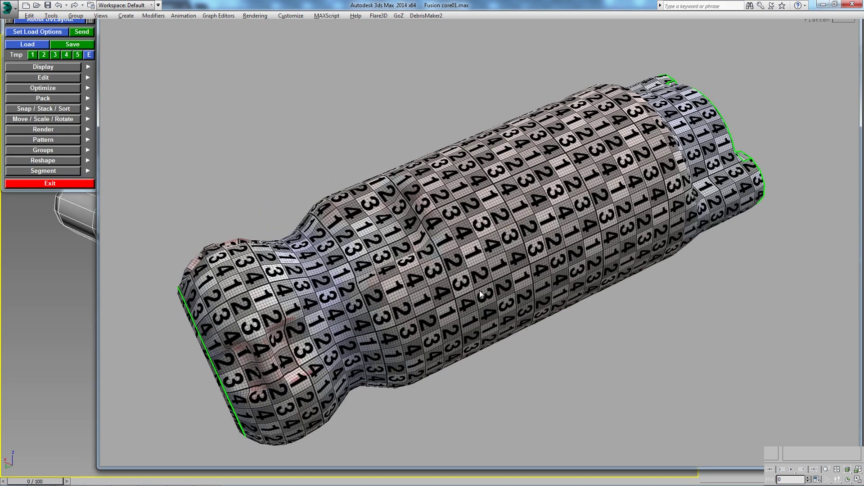
scroll(480, 290, down, 2)
scroll(480, 290, down, 2)
scroll(480, 291, down, 2)
Inspect the seam underneath up close, then return to the flattened UV layout.
mouse_move(479, 291)
mouse_down()
mouse_move(528, 240)
mouse_move(564, 173)
mouse_move(573, 110)
mouse_move(577, 166)
mouse_move(552, 233)
mouse_up()
scroll(567, 288, up, 2)
alt+middle_drag(562, 258, 557, 257)
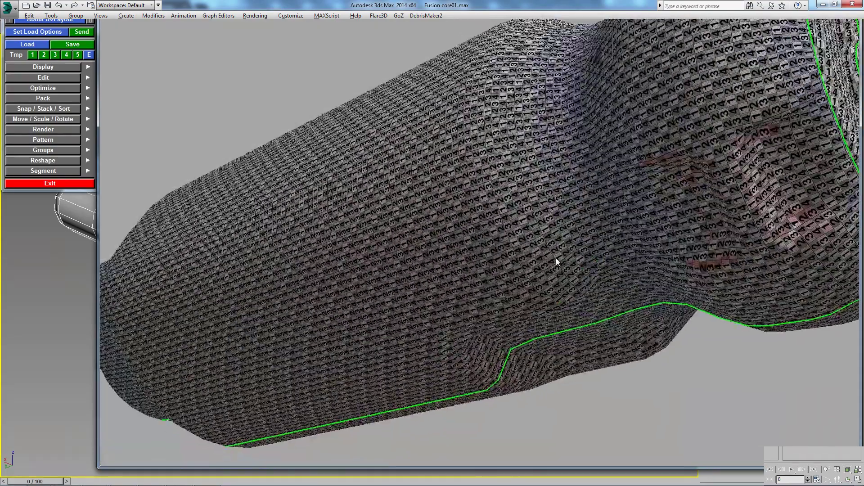
scroll(557, 256, up, 2)
scroll(548, 245, down, 5)
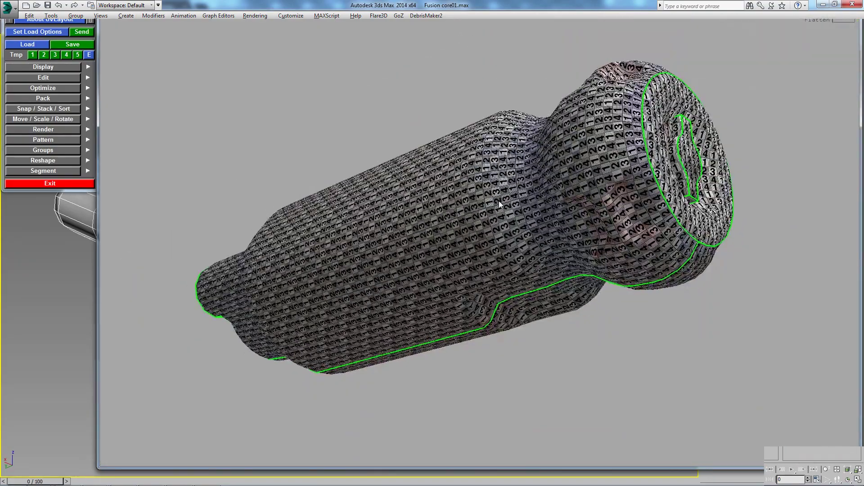
key(1)
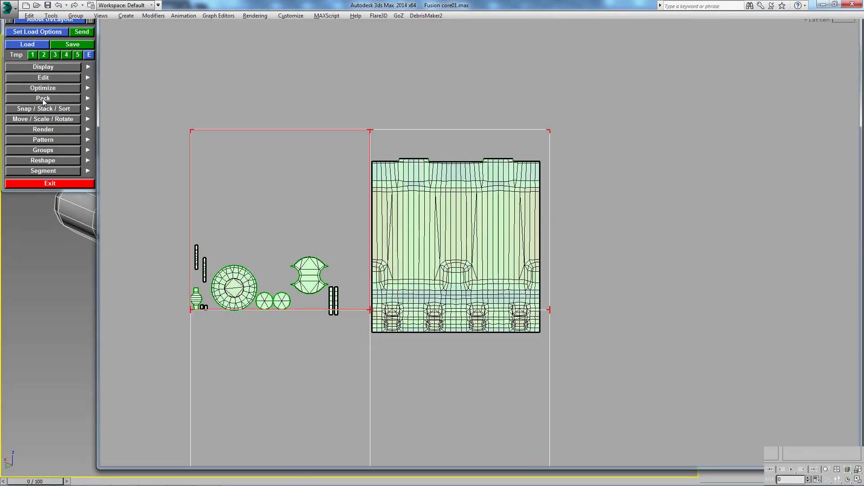
Pack all UV shells into the 0–1 tile and recentre the packed tile.
click(47, 97)
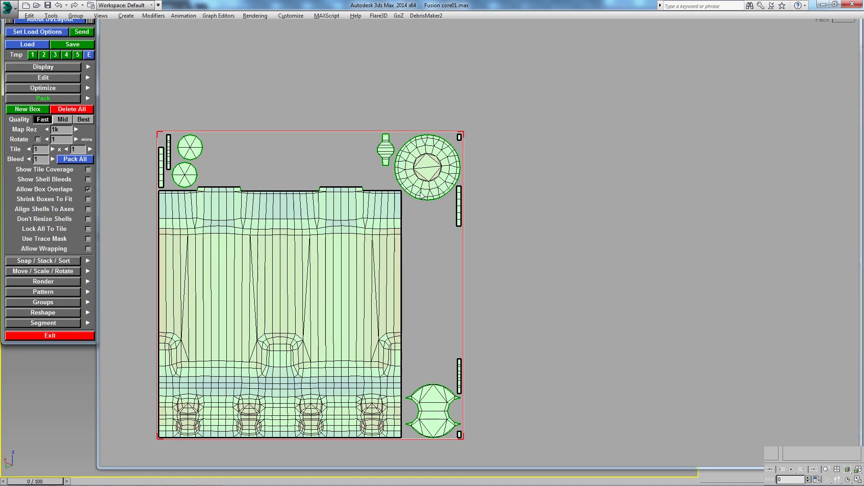
scroll(418, 202, up, 1)
scroll(425, 200, up, 1)
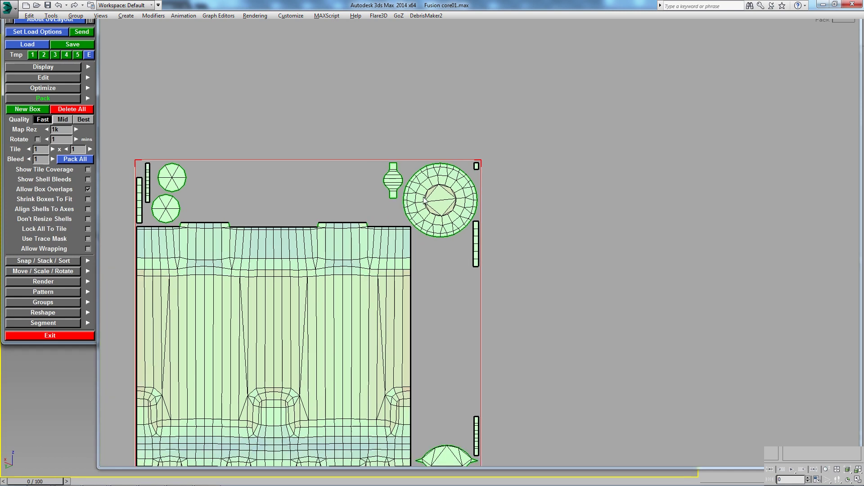
scroll(426, 201, up, 1)
scroll(469, 181, down, 1)
middle_drag(393, 255, 405, 203)
scroll(405, 203, up, 1)
scroll(389, 209, down, 1)
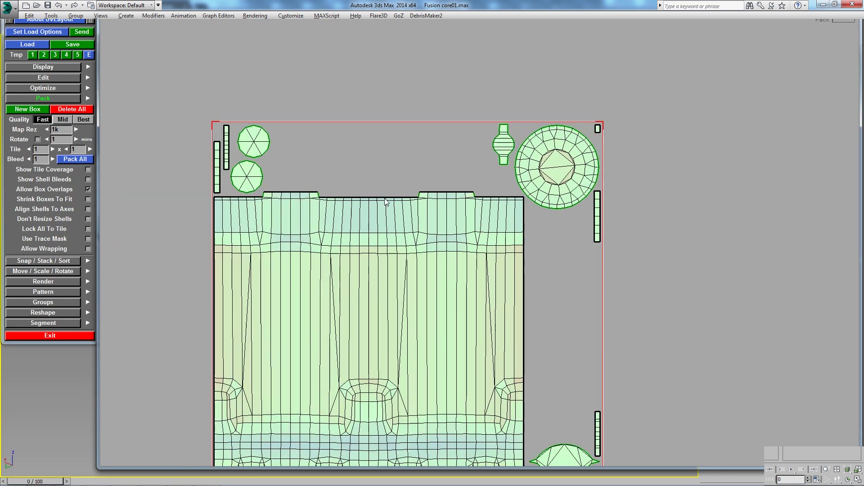
scroll(368, 187, down, 1)
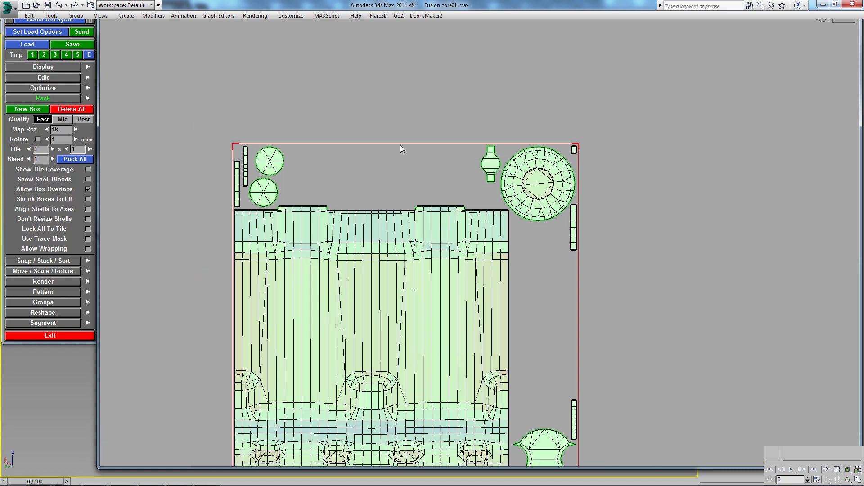
scroll(463, 208, up, 1)
scroll(523, 210, up, 1)
scroll(420, 284, down, 1)
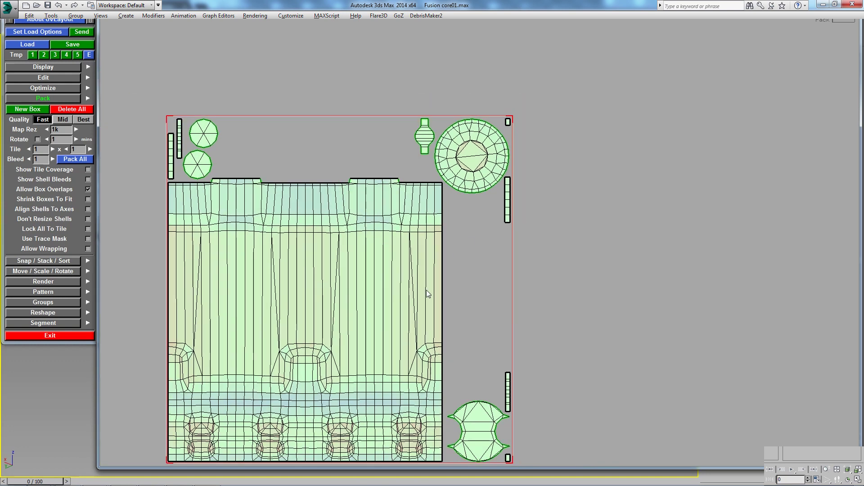
scroll(211, 207, up, 1)
Move both small circle shells to the top right and the thin strip beside the capsule.
drag(235, 190, 278, 155)
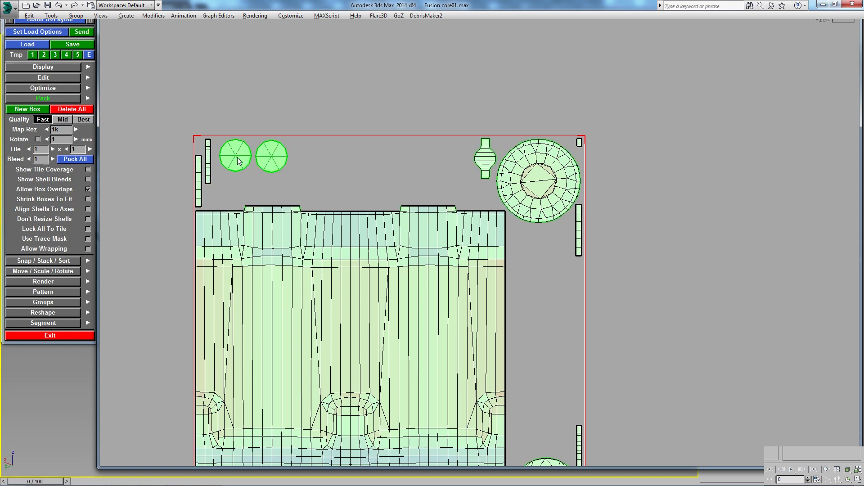
drag(246, 162, 420, 178)
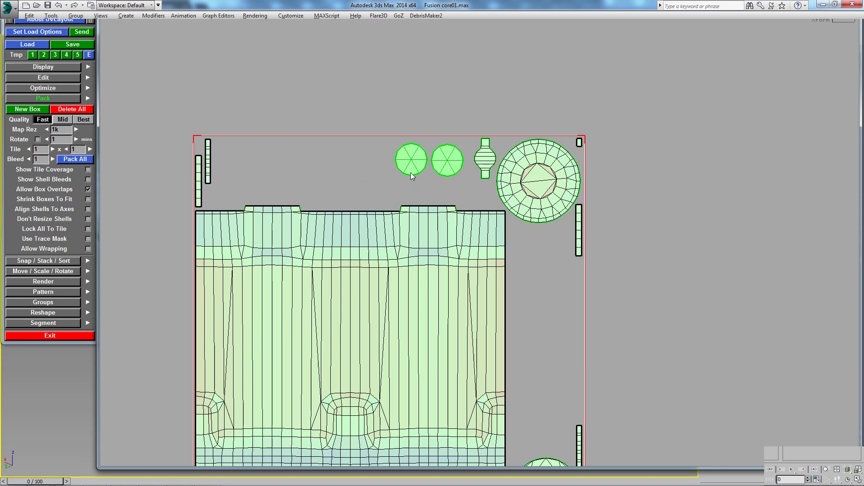
scroll(213, 168, up, 1)
mouse_move(560, 161)
mouse_down()
mouse_move(453, 188)
mouse_move(562, 159)
mouse_move(420, 160)
mouse_up()
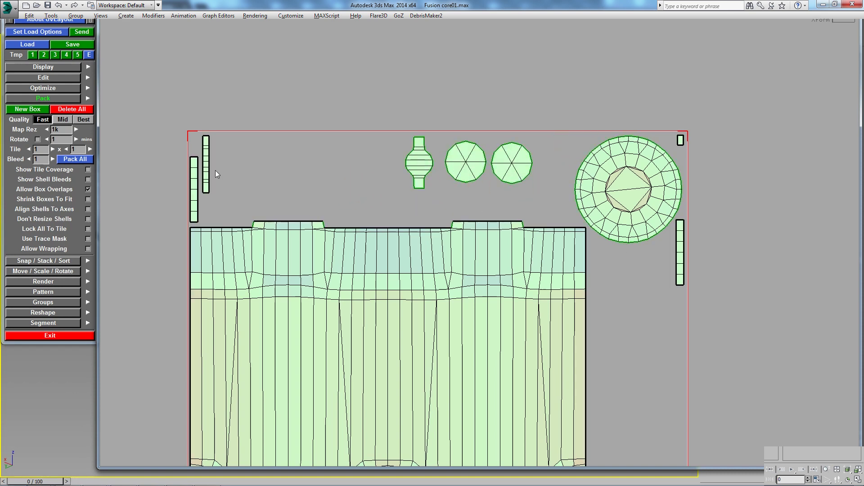
drag(206, 162, 396, 164)
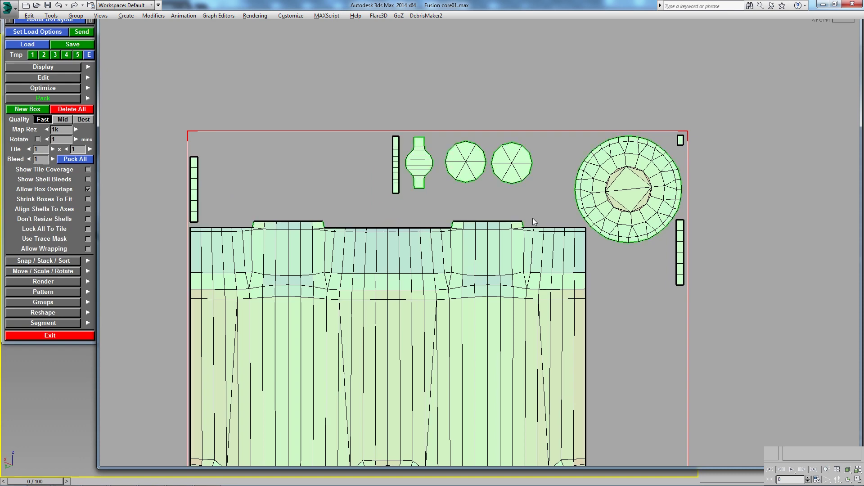
scroll(639, 307, down, 3)
Pair a thin strip beside the capsule shell and move the right-side strip beside the large circle.
scroll(575, 280, up, 2)
scroll(482, 262, down, 3)
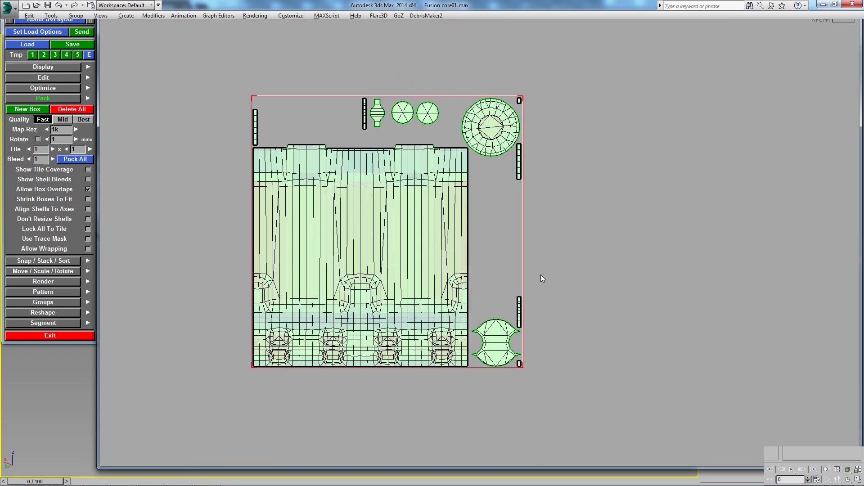
scroll(541, 275, up, 1)
drag(532, 365, 350, 144)
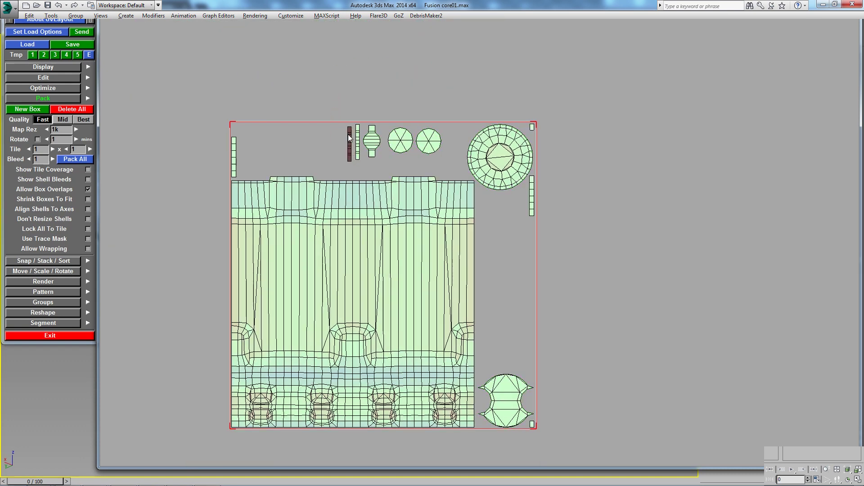
scroll(350, 137, up, 2)
drag(385, 258, 385, 253)
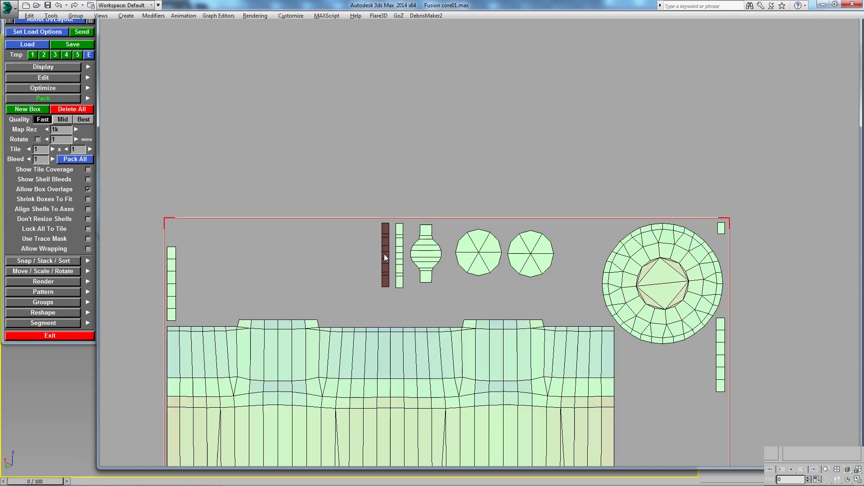
middle_drag(627, 315, 488, 194)
drag(581, 235, 498, 274)
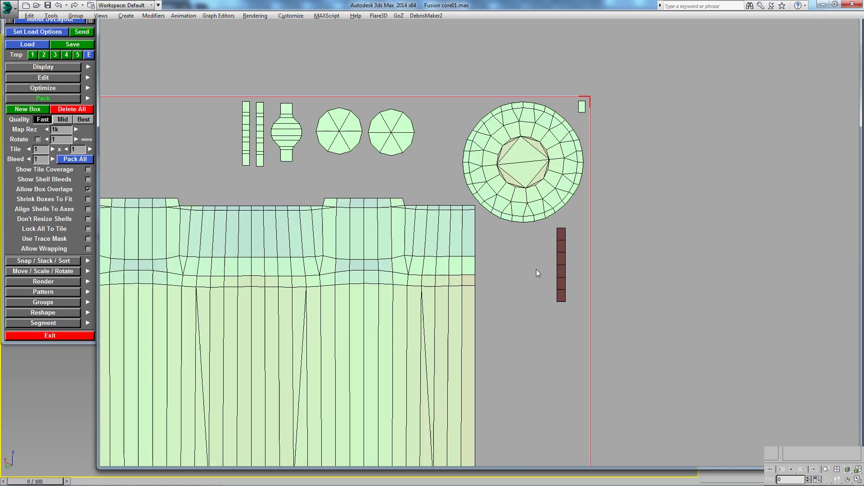
Move the small corner box to the top centre beside the capsule shell.
scroll(538, 343, down, 2)
scroll(534, 254, down, 1)
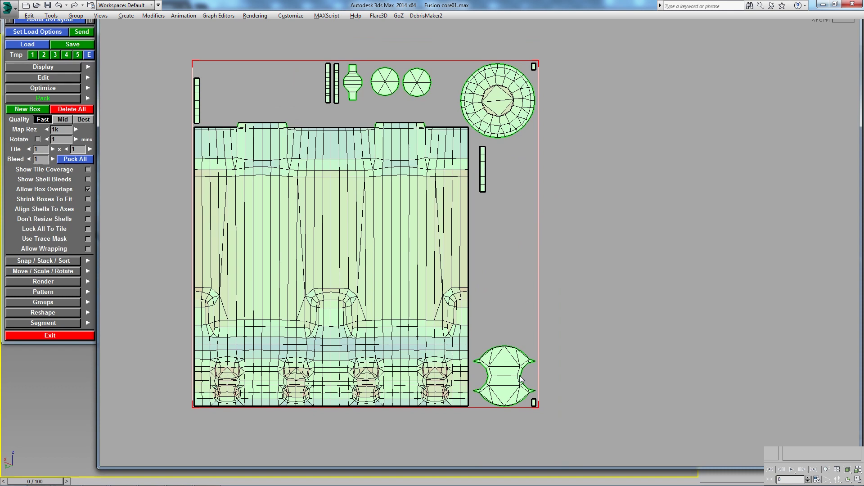
middle_drag(534, 407, 529, 374)
drag(528, 374, 348, 81)
scroll(347, 81, up, 1)
middle_drag(347, 81, 489, 206)
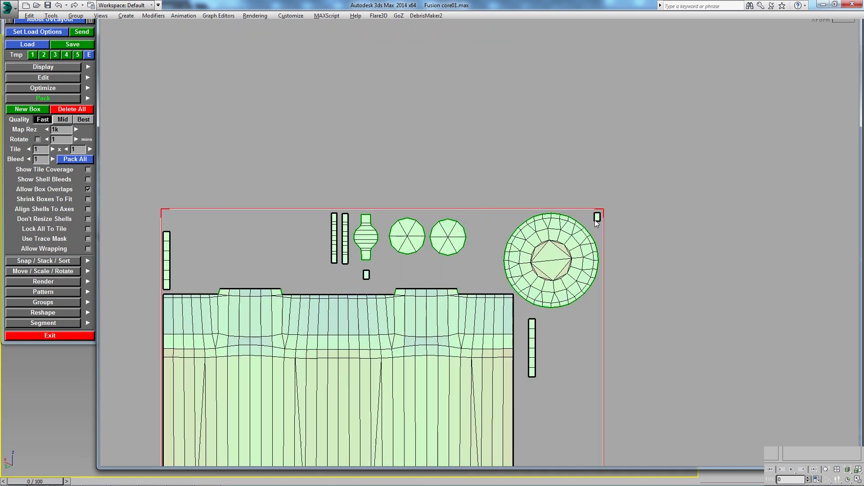
drag(596, 224, 382, 224)
scroll(381, 225, up, 1)
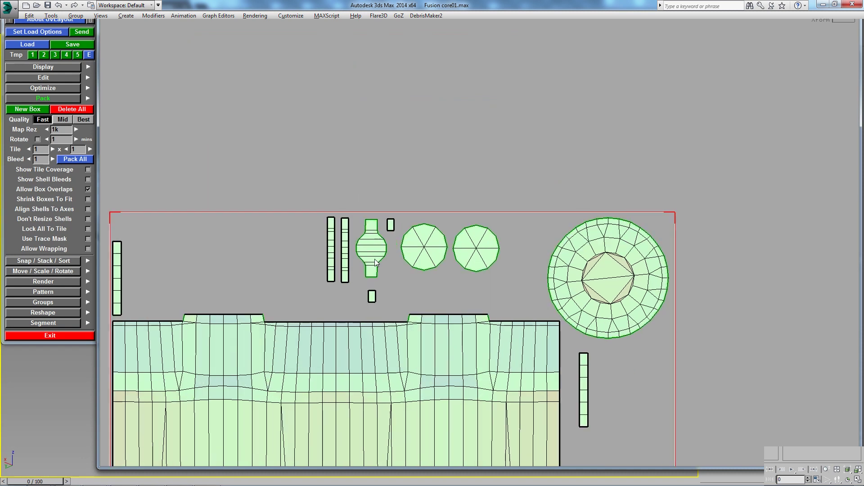
drag(373, 300, 393, 278)
scroll(394, 279, down, 2)
middle_drag(405, 287, 425, 259)
Move the left-edge strip beside the right-side strip and nudge the large circular shell right.
mouse_move(265, 220)
mouse_down()
mouse_move(361, 271)
mouse_move(606, 299)
mouse_up()
scroll(606, 296, down, 1)
middle_drag(460, 269, 475, 234)
middle_drag(398, 186, 471, 391)
scroll(477, 211, up, 2)
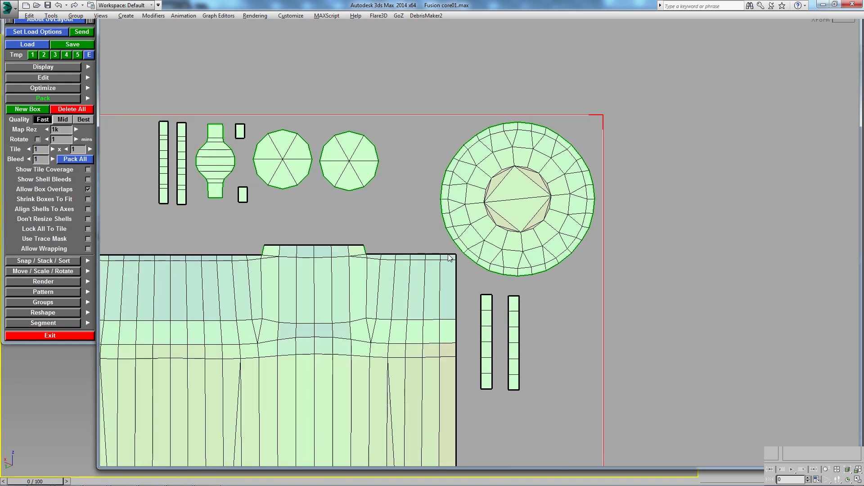
scroll(455, 202, up, 3)
drag(548, 162, 553, 161)
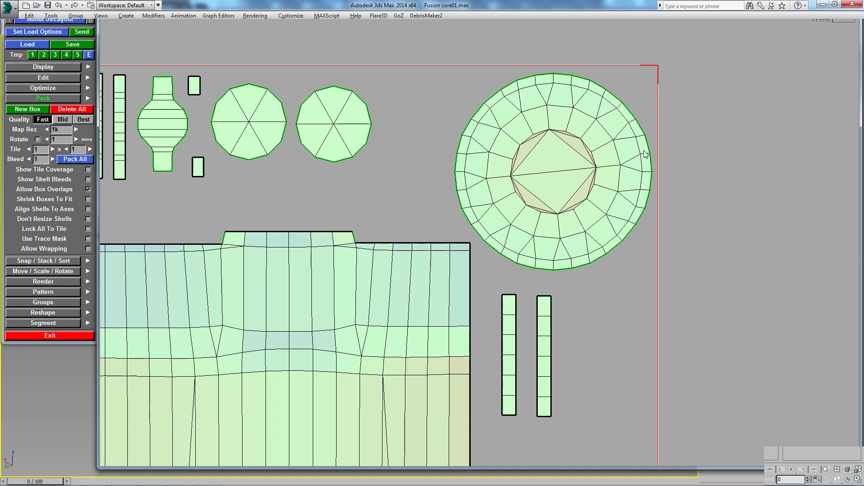
Pan and zoom across the whole tile to review the tidied layout.
scroll(663, 153, down, 3)
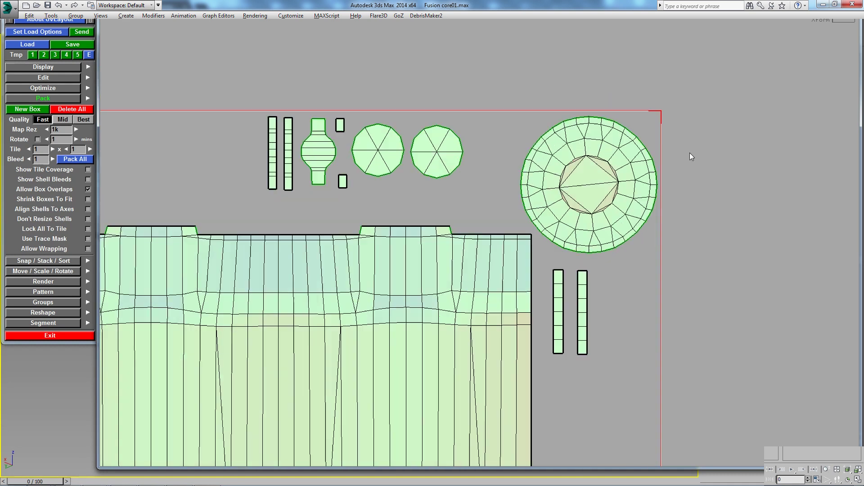
scroll(209, 157, down, 1)
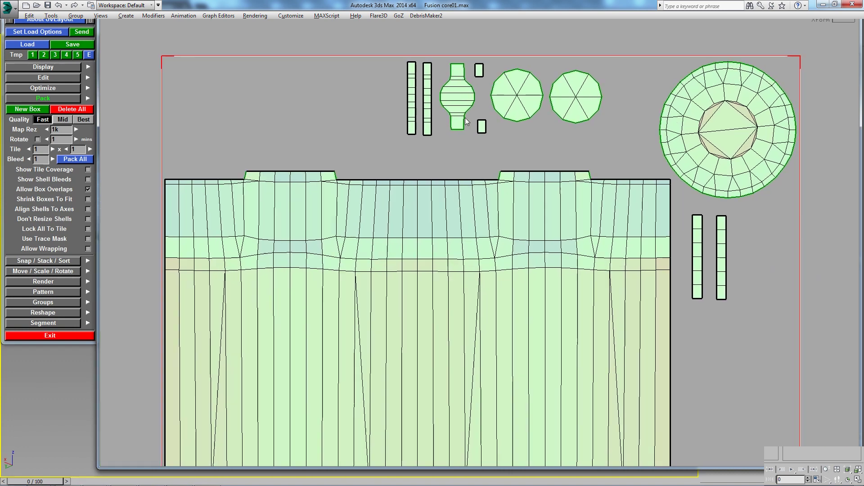
scroll(519, 102, up, 1)
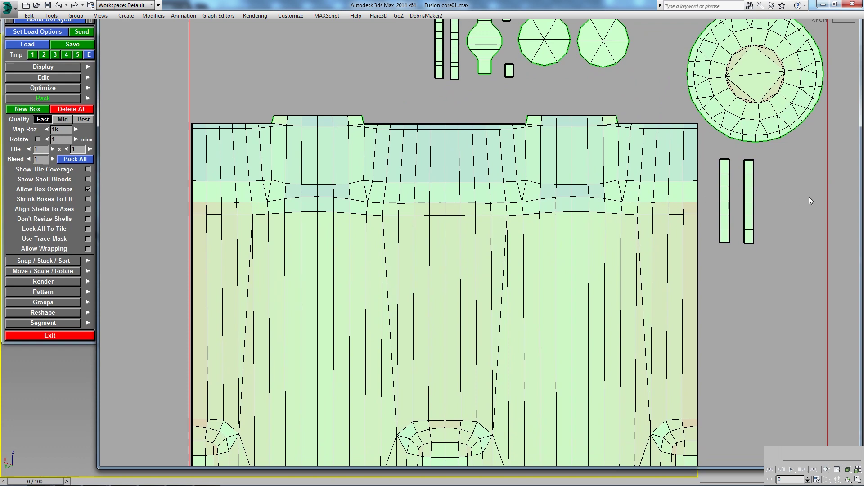
mouse_move(816, 196)
middle_down()
mouse_move(754, 194)
mouse_move(710, 328)
middle_up()
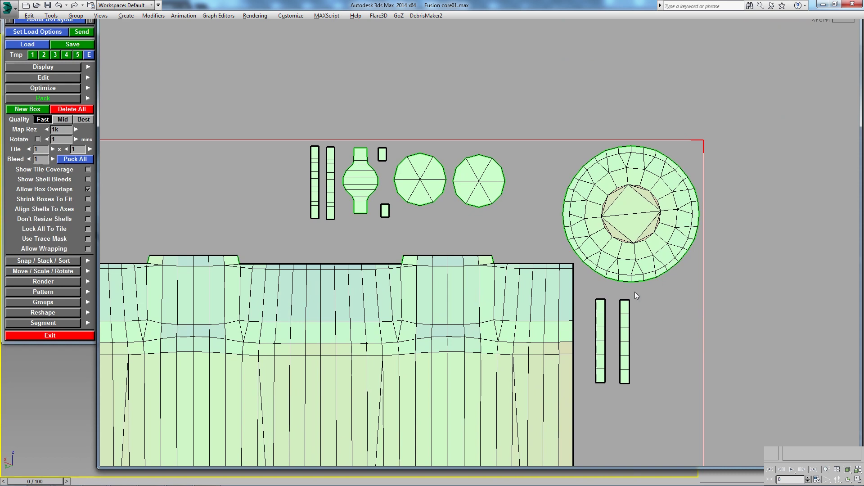
scroll(603, 310, down, 2)
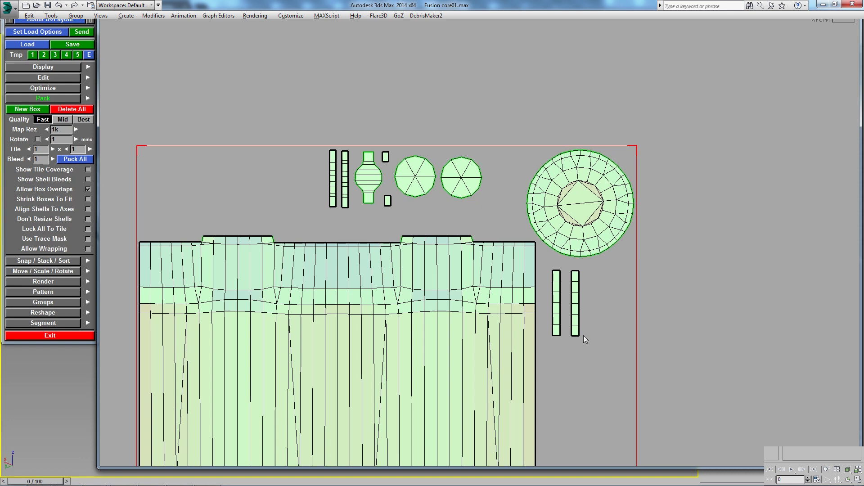
scroll(576, 342, down, 1)
scroll(574, 350, down, 1)
middle_drag(552, 387, 550, 331)
scroll(553, 293, down, 1)
middle_drag(555, 258, 531, 374)
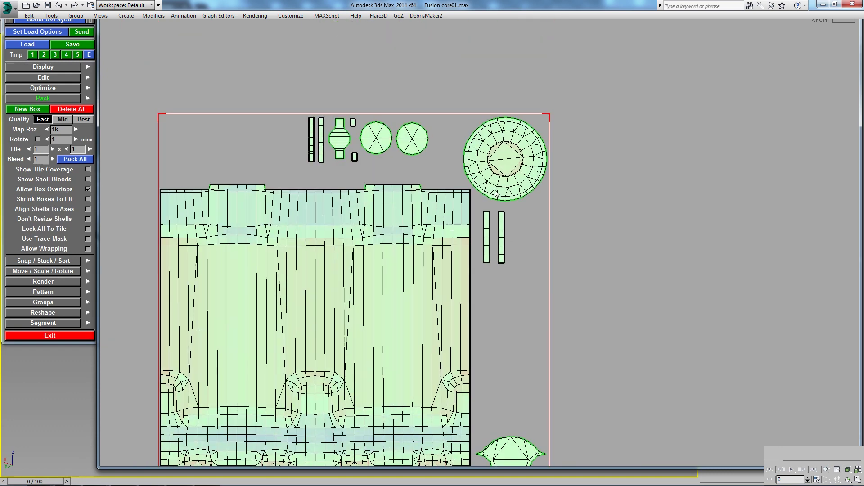
scroll(495, 191, up, 1)
scroll(492, 241, up, 1)
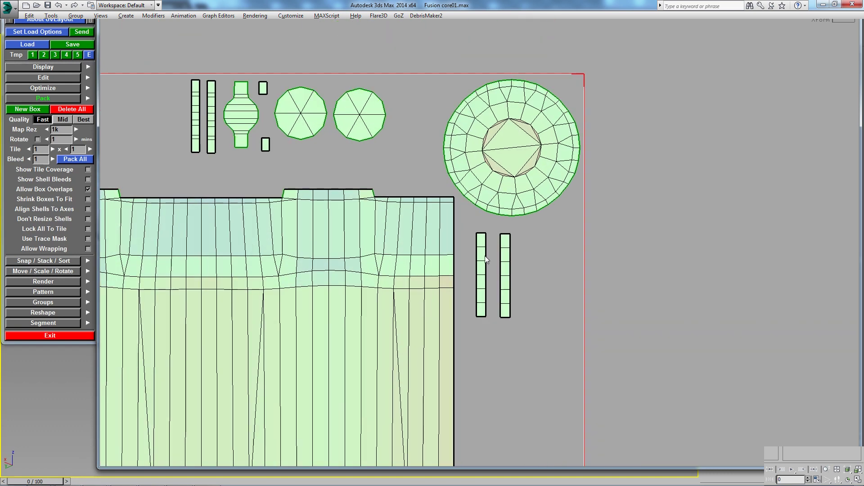
scroll(484, 257, down, 1)
middle_drag(526, 226, 542, 273)
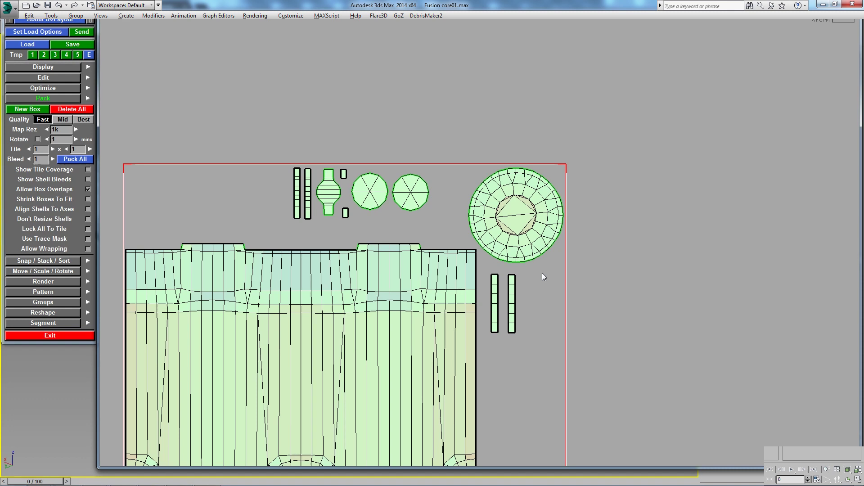
scroll(499, 227, up, 2)
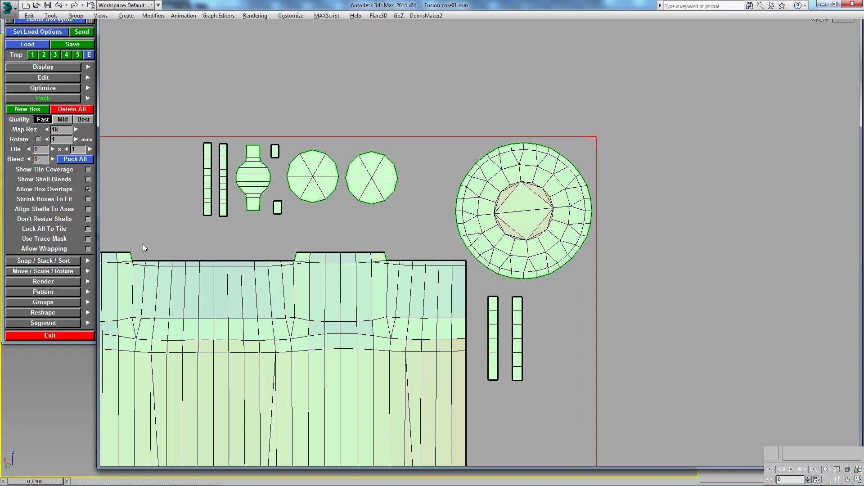
scroll(454, 212, down, 1)
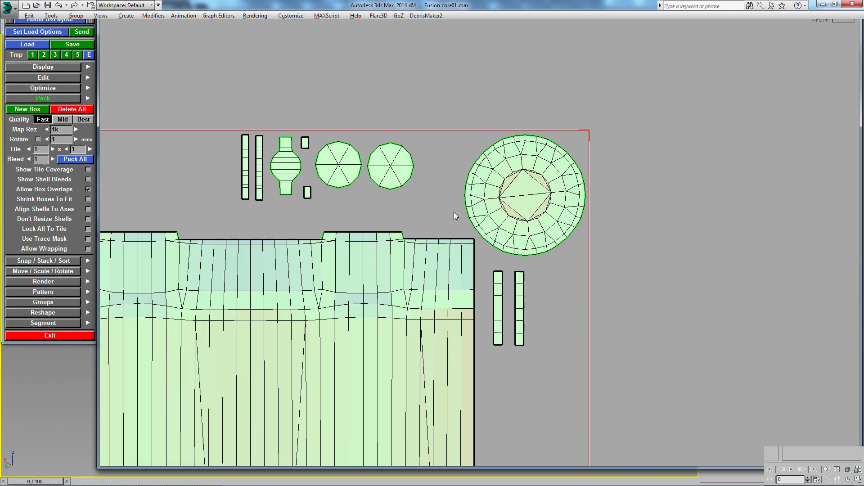
scroll(454, 212, down, 3)
middle_drag(472, 302, 473, 248)
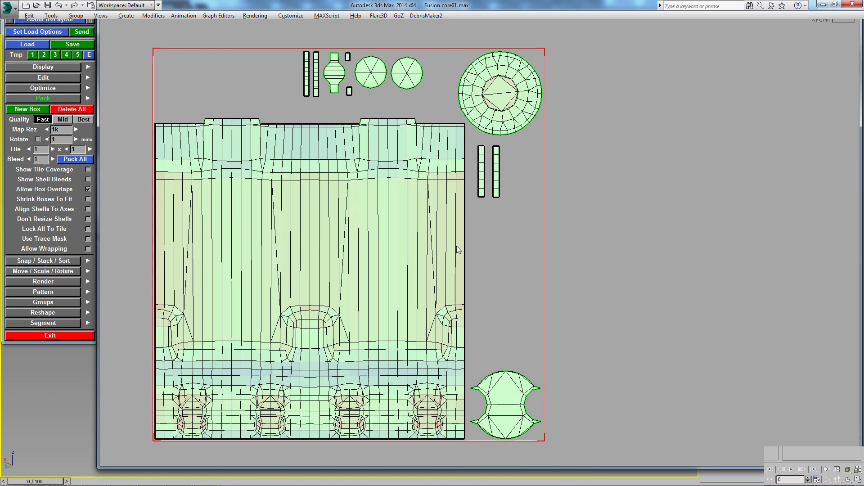
Bring the UV layout back, collapse the model to an editable poly, and close the UV transfer panel.
click(79, 34)
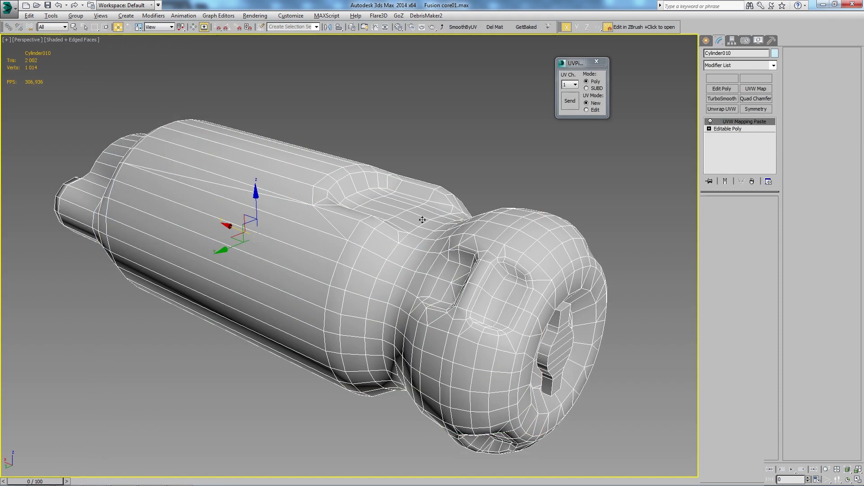
right_click(423, 224)
click(470, 290)
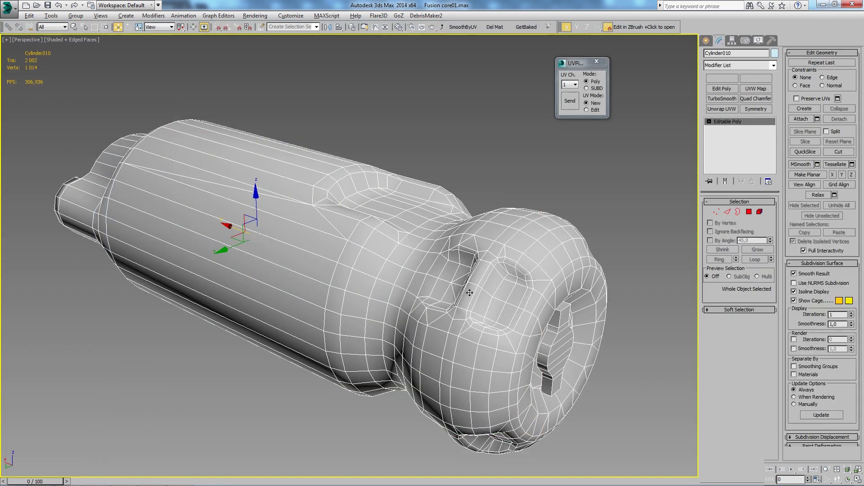
click(597, 61)
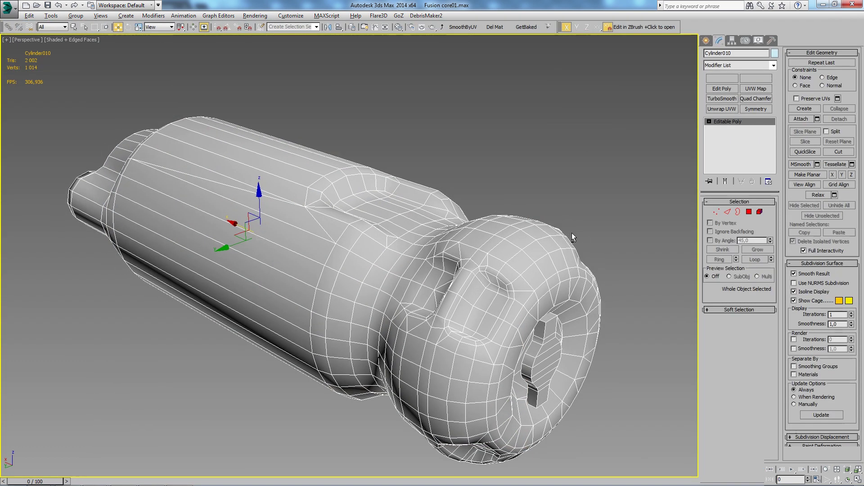
alt+middle_drag(572, 233, 571, 212)
Assign a Checker map to an unused material's diffuse colour and show it on the model.
key(m)
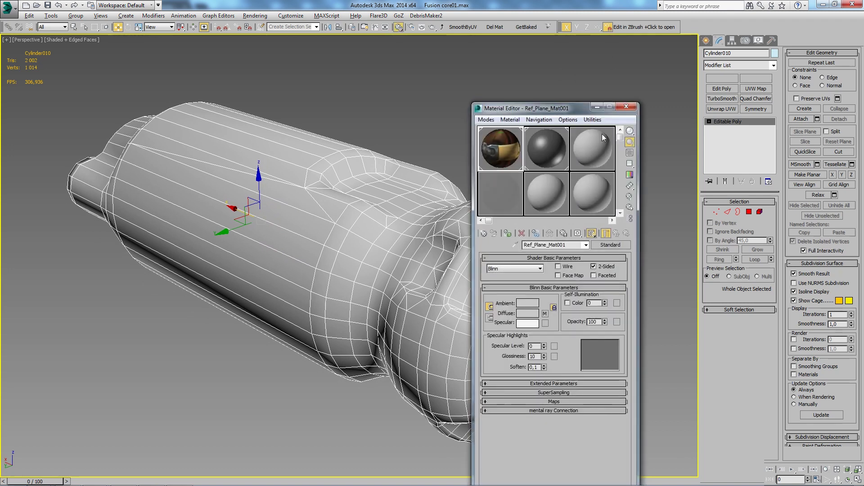
click(546, 185)
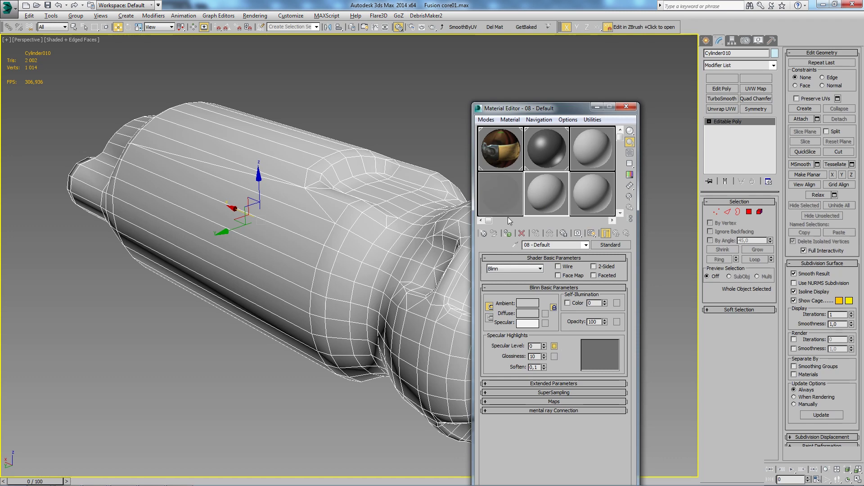
click(610, 244)
click(566, 39)
click(545, 318)
text(c)
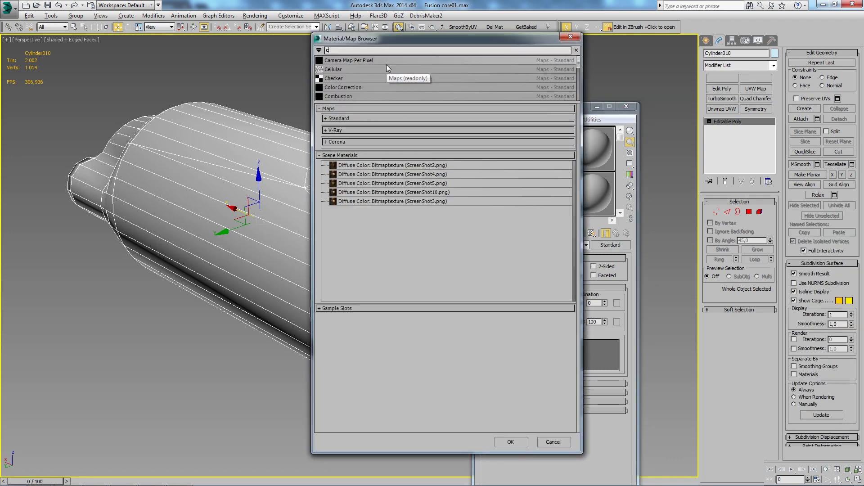
double_click(353, 79)
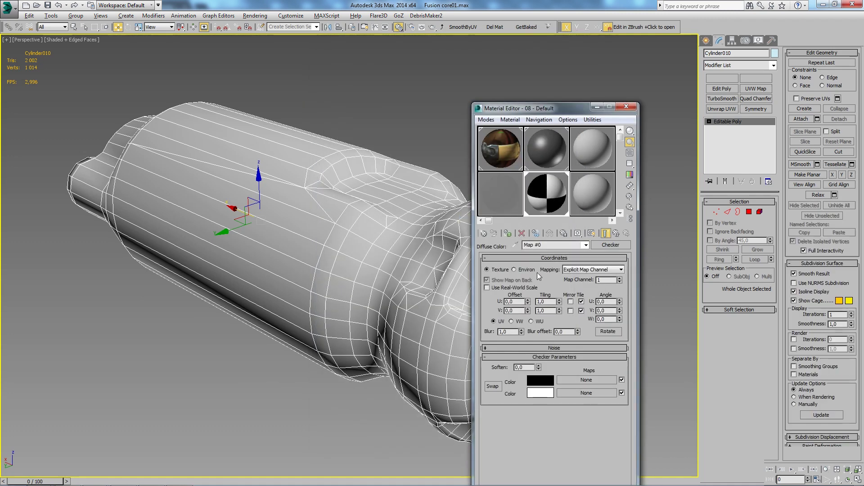
click(589, 234)
Set the checker tiling to 10 by 10, then raise it to 20 by 20.
double_click(554, 302)
text(10)
key(Tab)
text(10)
key(Return)
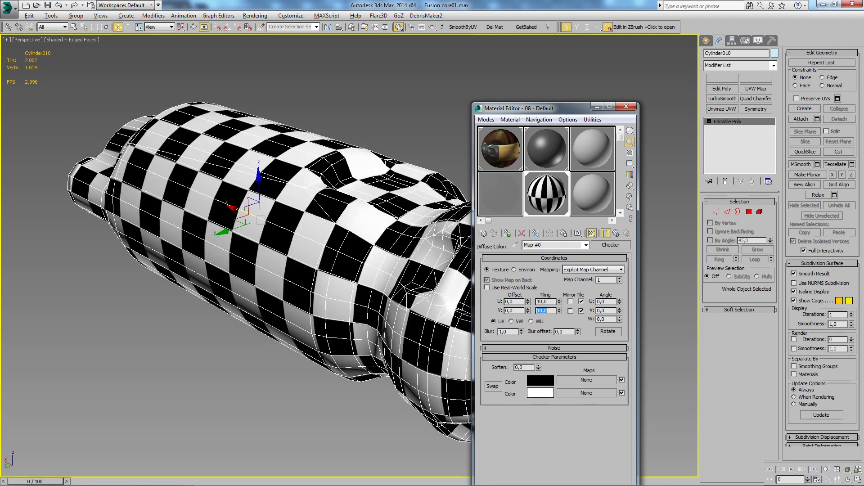
double_click(545, 302)
text(20)
key(Tab)
text(20)
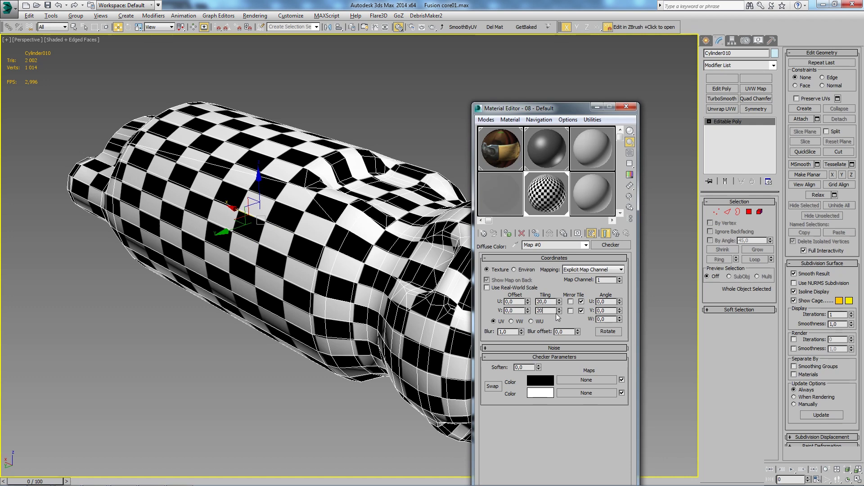
key(Return)
Change checker Color 1 to grey and hide edged faces with F4.
click(540, 381)
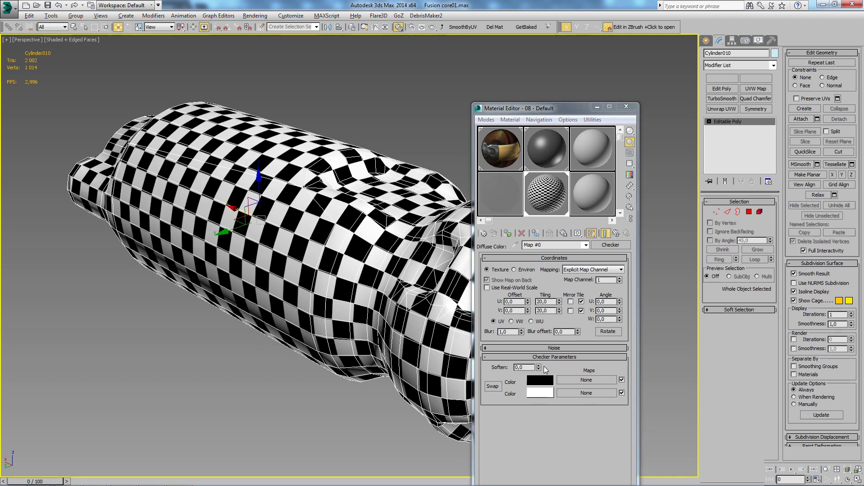
drag(255, 79, 255, 90)
click(331, 132)
scroll(364, 257, up, 3)
key(F4)
alt+middle_drag(364, 257, 243, 289)
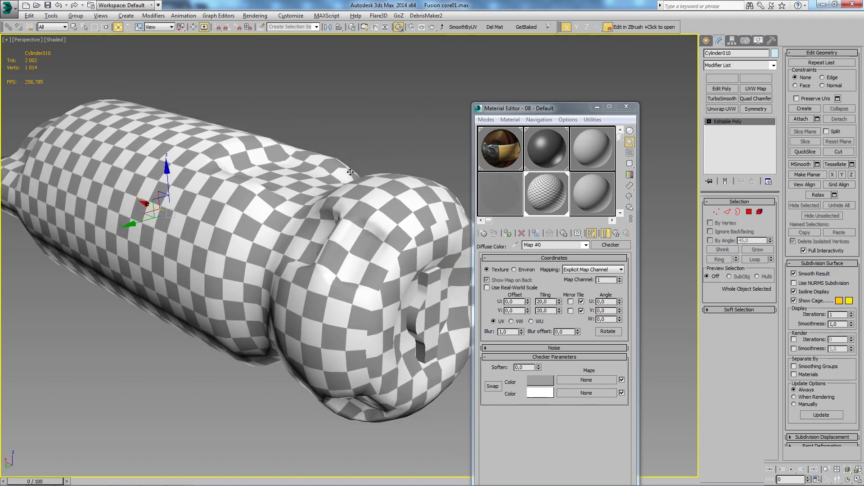
mouse_move(243, 290)
alt+middle_down()
mouse_move(96, 289)
mouse_move(241, 286)
mouse_move(332, 307)
alt+middle_up()
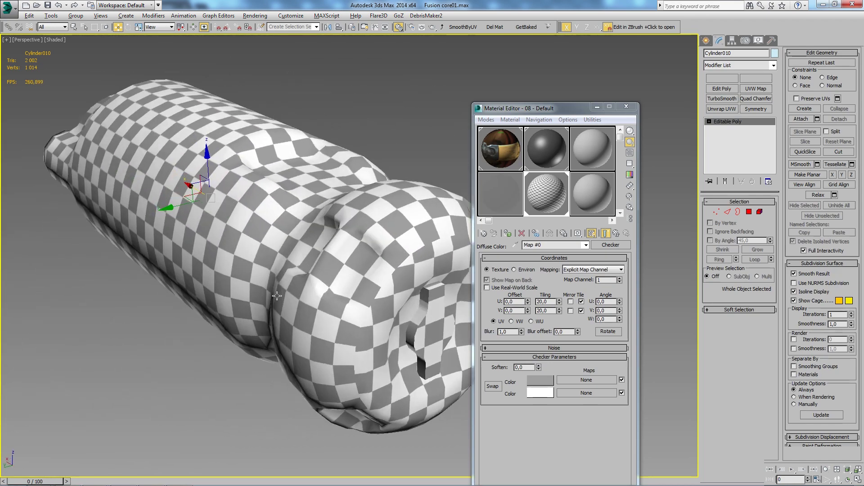
click(626, 106)
alt+middle_drag(475, 214, 380, 188)
Drag the plain 09 - Default Standard material onto the cylinder and close the Material Editor.
right_click(381, 188)
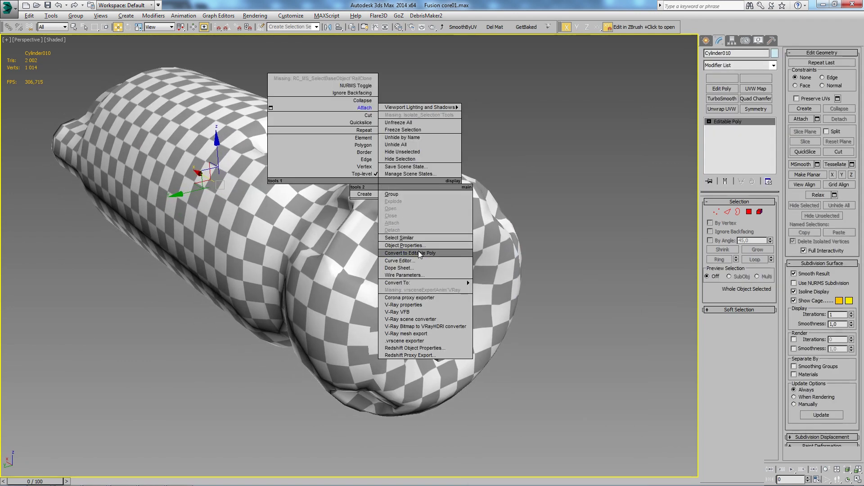
alt+middle_drag(418, 250, 441, 268)
mouse_move(416, 301)
alt+middle_down()
mouse_move(371, 359)
mouse_move(366, 350)
alt+middle_up()
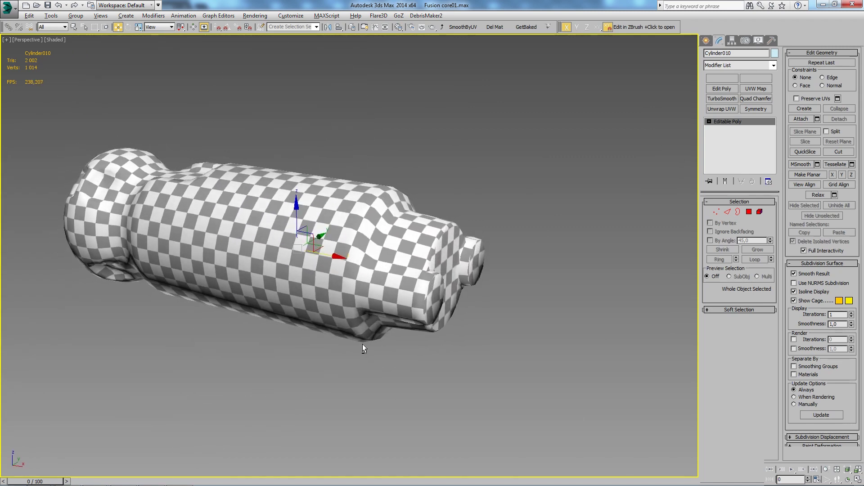
scroll(367, 349, up, 3)
key(m)
click(593, 195)
drag(594, 195, 403, 271)
click(626, 106)
Inspect the cylinder at polygon level, then run SmoothByUV to rebuild smoothing from UV islands.
alt+middle_drag(383, 270, 370, 264)
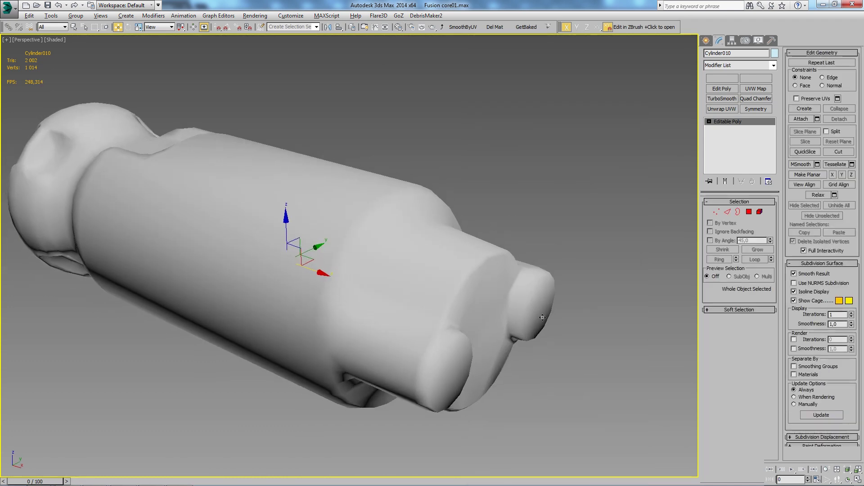
mouse_move(549, 311)
alt+middle_down()
mouse_move(513, 294)
mouse_move(524, 281)
mouse_move(482, 270)
mouse_move(482, 293)
alt+middle_up()
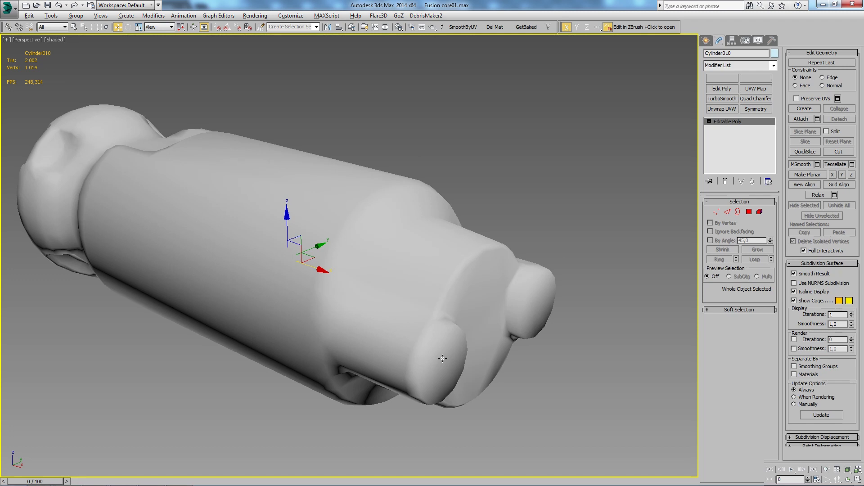
key(4)
scroll(816, 355, down, 2)
scroll(816, 355, down, 3)
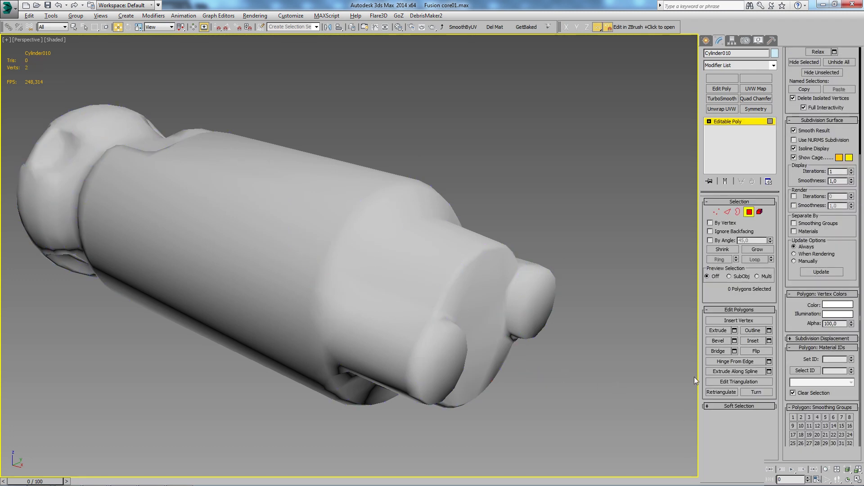
key(6)
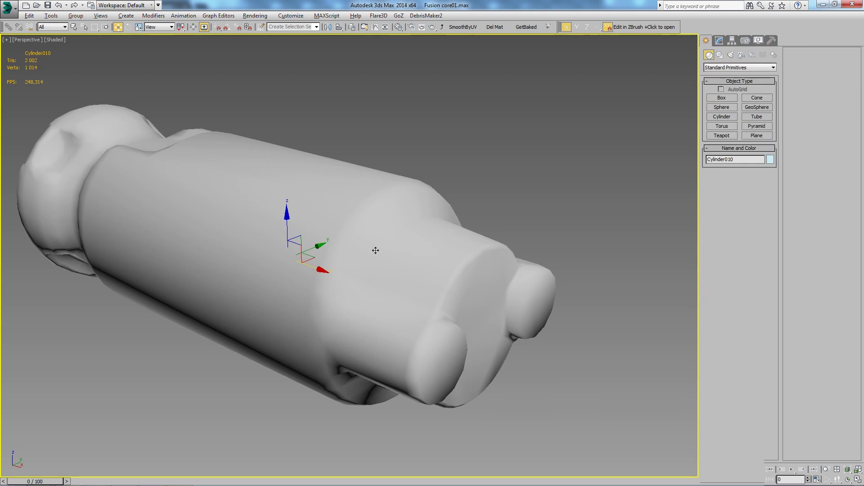
key(4)
key(6)
click(463, 30)
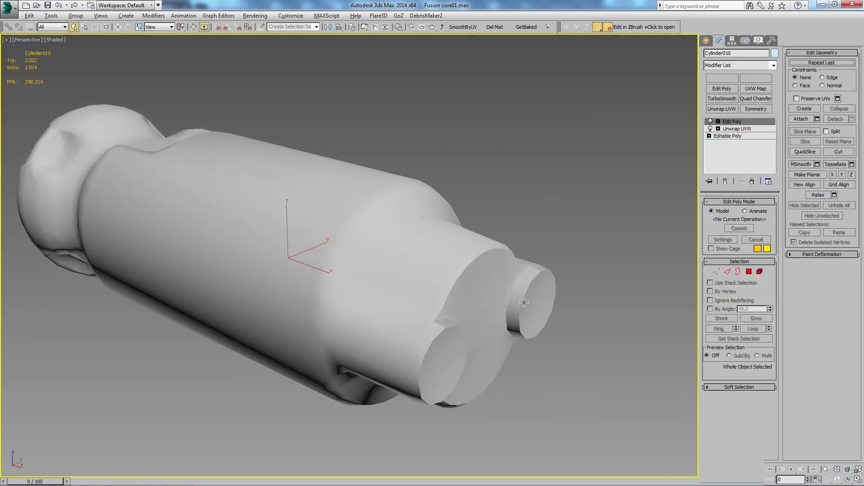
Orbit, zoom and pan around the cylinder to inspect its keyed end faces and side.
alt+middle_drag(461, 332, 323, 360)
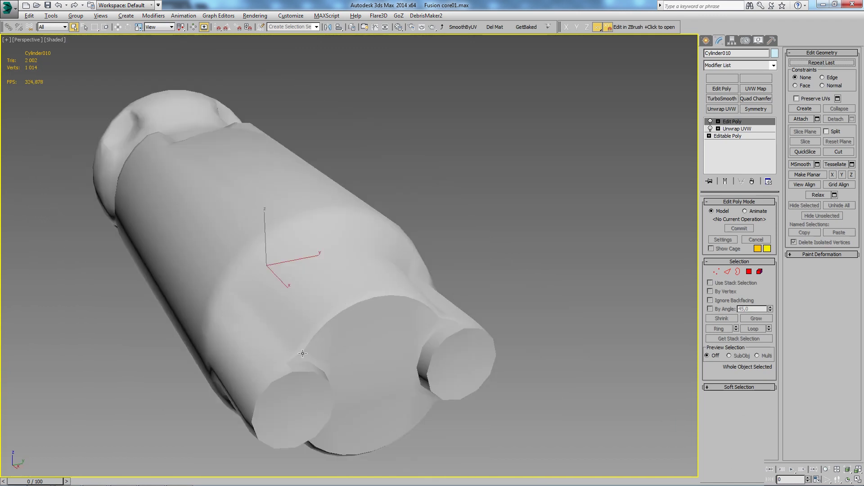
mouse_move(405, 357)
alt+middle_down()
mouse_move(482, 342)
mouse_move(441, 342)
alt+middle_up()
scroll(481, 361, down, 3)
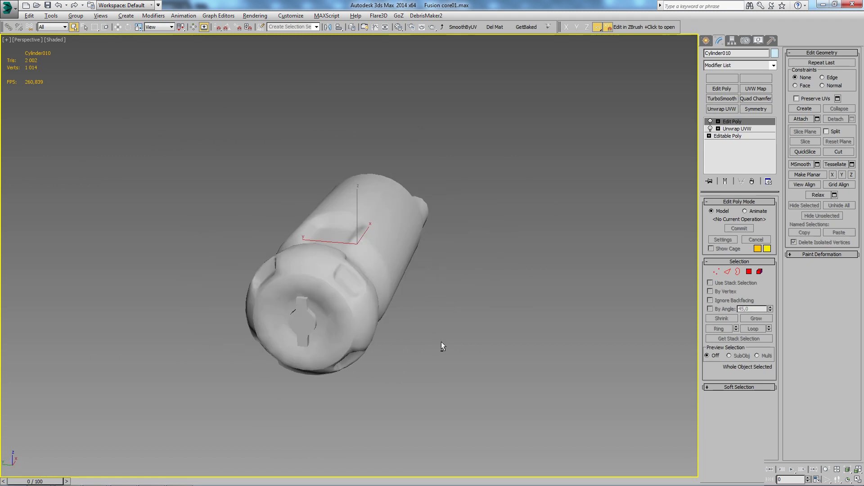
scroll(339, 314, up, 2)
scroll(339, 314, up, 1)
scroll(338, 320, up, 2)
scroll(338, 320, down, 2)
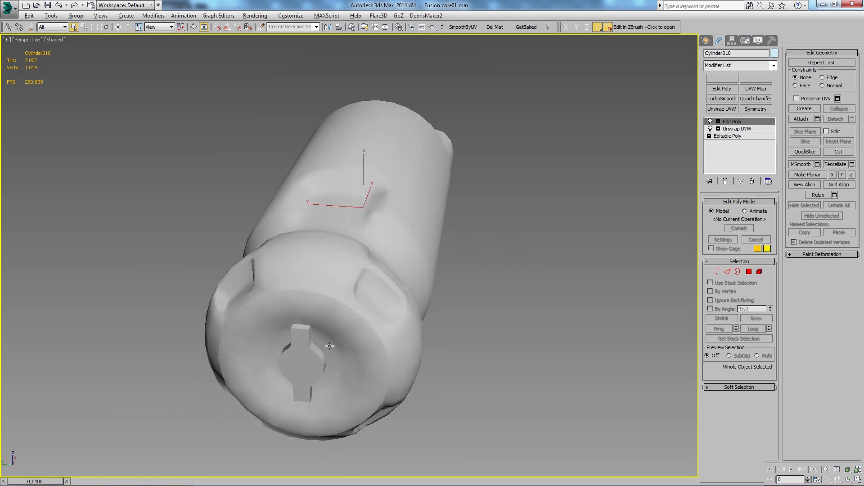
mouse_move(326, 354)
alt+middle_down()
mouse_move(315, 342)
mouse_move(450, 289)
mouse_move(496, 324)
mouse_move(467, 368)
mouse_move(427, 361)
alt+middle_up()
scroll(303, 361, down, 3)
scroll(315, 342, up, 3)
scroll(451, 289, up, 3)
scroll(506, 284, down, 3)
scroll(427, 361, up, 3)
scroll(426, 361, down, 2)
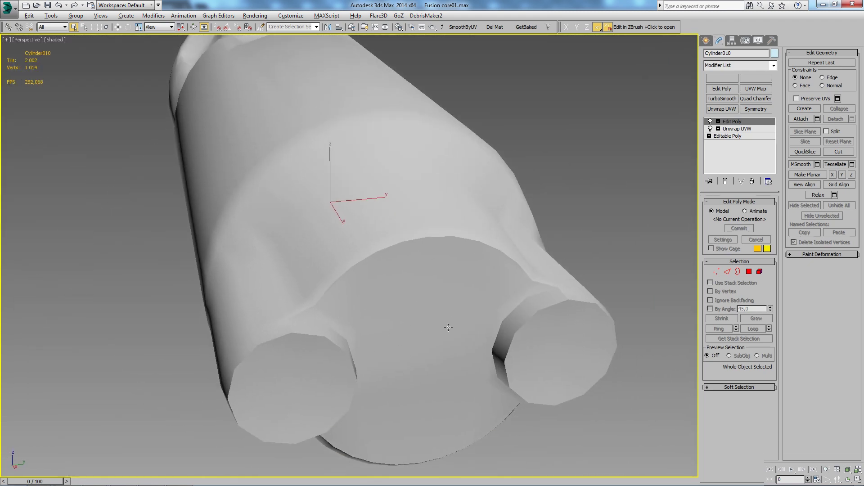
scroll(251, 347, down, 3)
scroll(251, 347, up, 5)
middle_drag(366, 344, 328, 329)
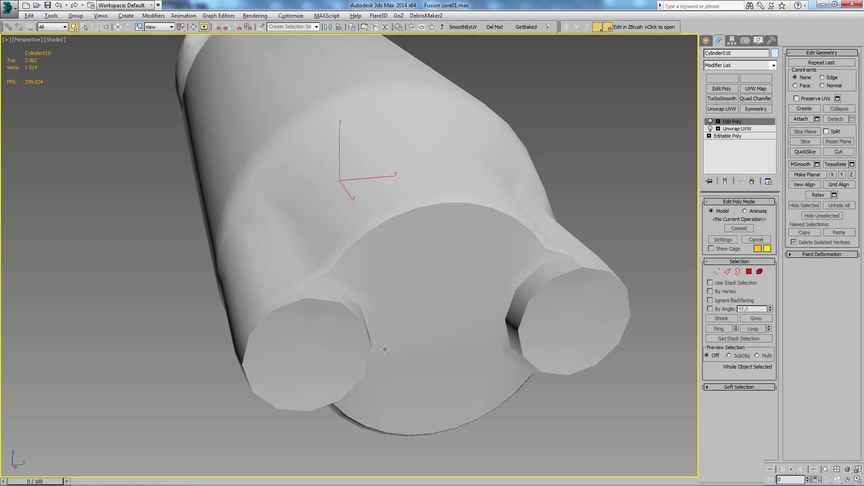
alt+middle_drag(385, 350, 518, 363)
Select a lower band of polygons on the cylinder at polygon level.
key(4)
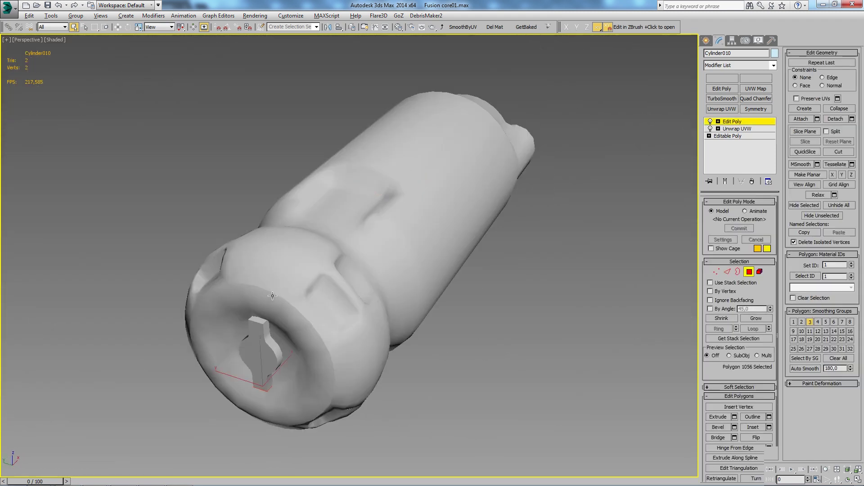
scroll(273, 296, up, 2)
click(290, 298)
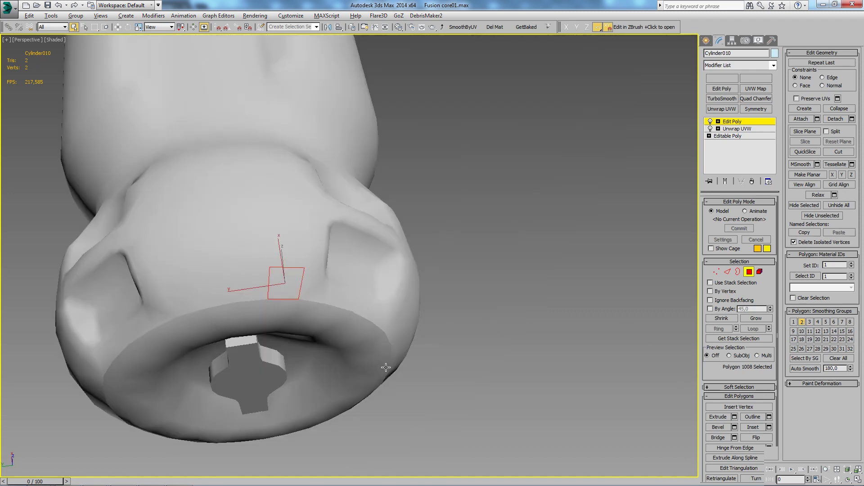
mouse_move(351, 289)
alt+middle_down()
mouse_move(431, 325)
mouse_move(438, 343)
alt+middle_up()
drag(511, 342, 128, 171)
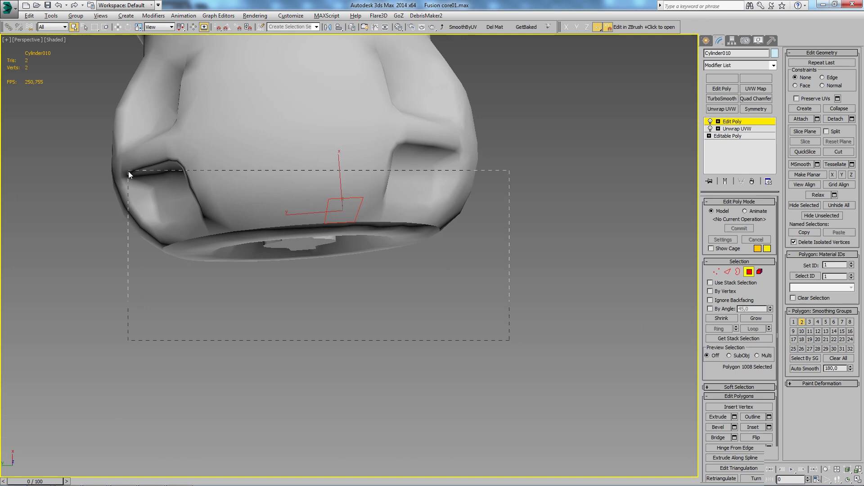
mouse_move(350, 314)
alt+middle_down()
mouse_move(399, 239)
mouse_move(356, 257)
alt+middle_up()
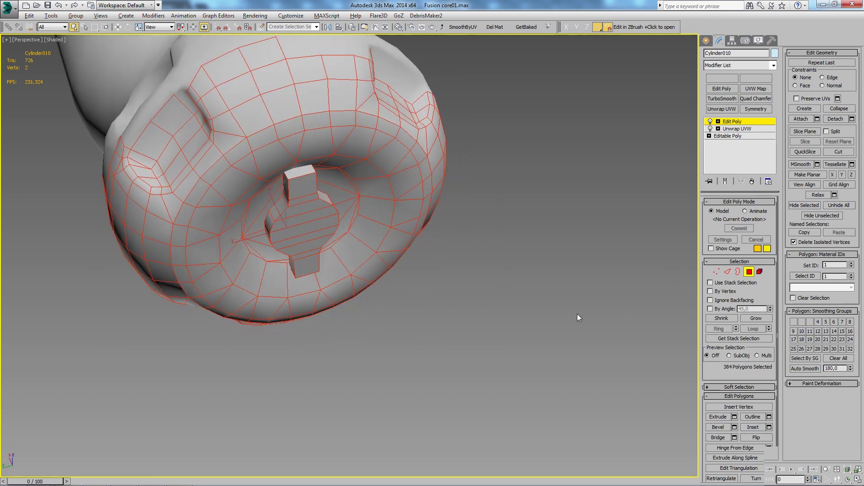
Detach the key element inside the keyed end as a separate object.
click(759, 272)
mouse_move(343, 216)
alt+middle_down()
mouse_move(334, 225)
mouse_move(346, 246)
alt+middle_up()
click(345, 246)
scroll(346, 246, up, 2)
scroll(349, 279, up, 4)
scroll(349, 279, down, 4)
right_click(349, 279)
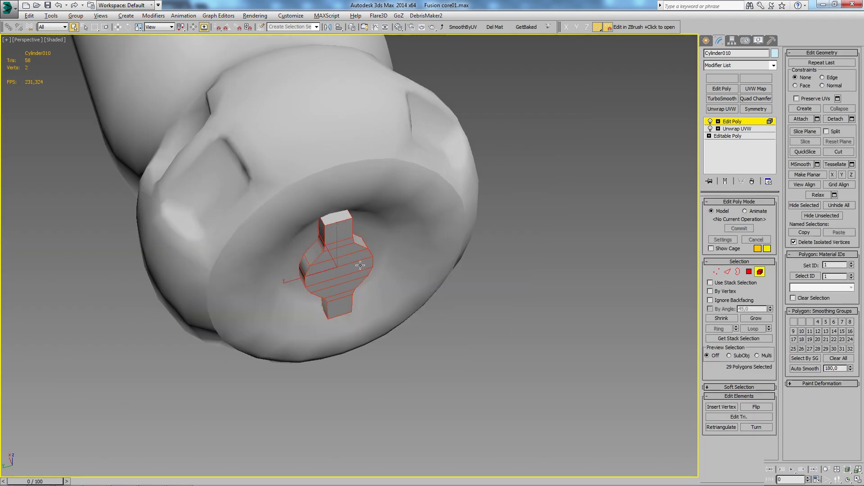
key(ctrl+d)
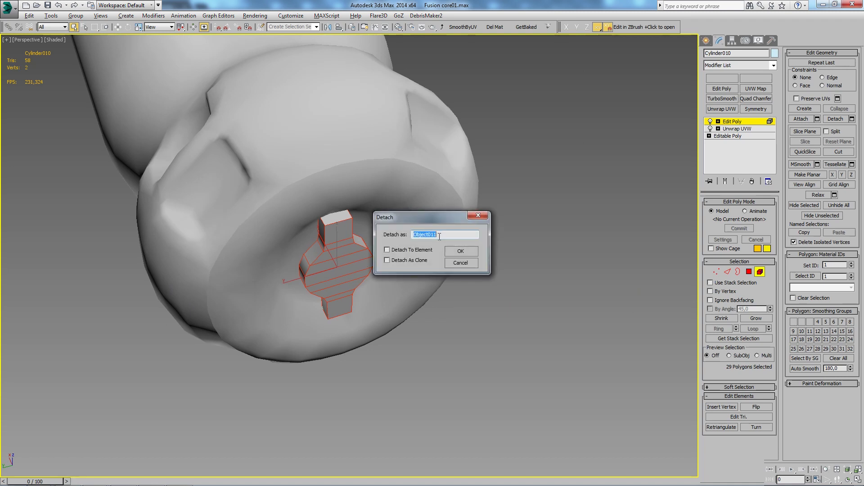
text(Part_2)
key(Return)
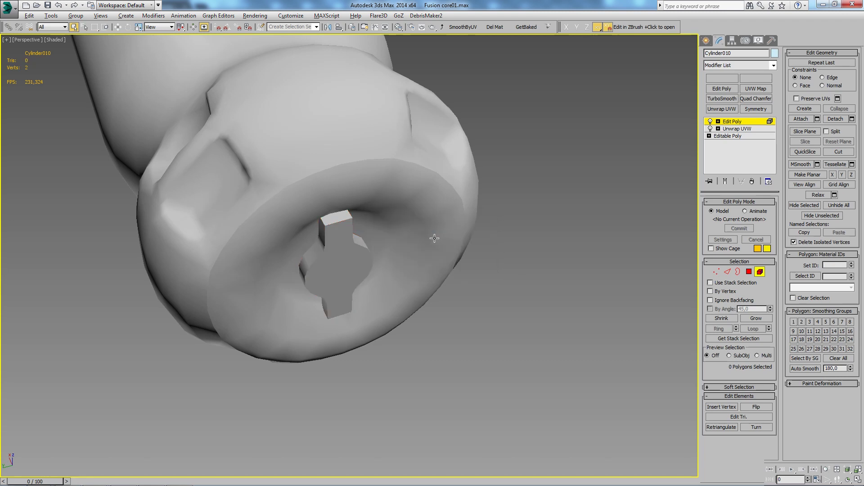
Give the cylinder's lower and upper ring bands shared smoothing groups 1 and 2.
alt+middle_drag(394, 264, 386, 261)
click(385, 261)
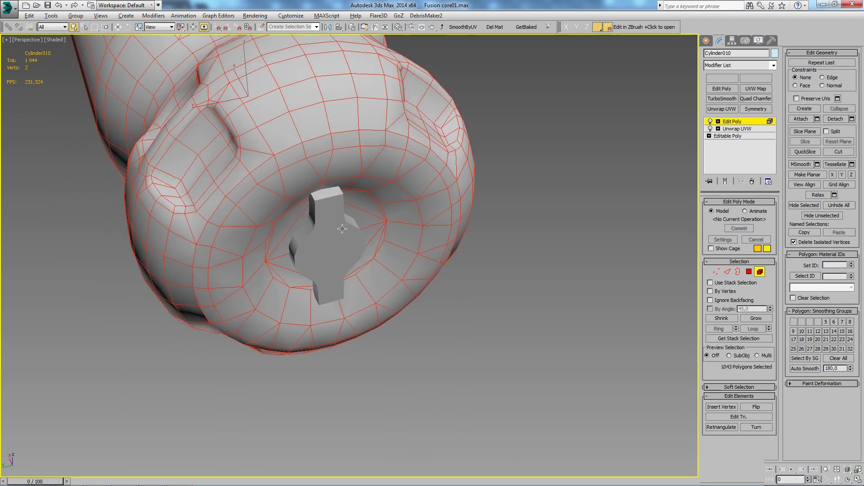
key(4)
mouse_move(511, 295)
alt+middle_down()
mouse_move(488, 282)
mouse_move(506, 286)
alt+middle_up()
click(507, 285)
drag(451, 356, 159, 258)
ctrl+drag(531, 392, 252, 203)
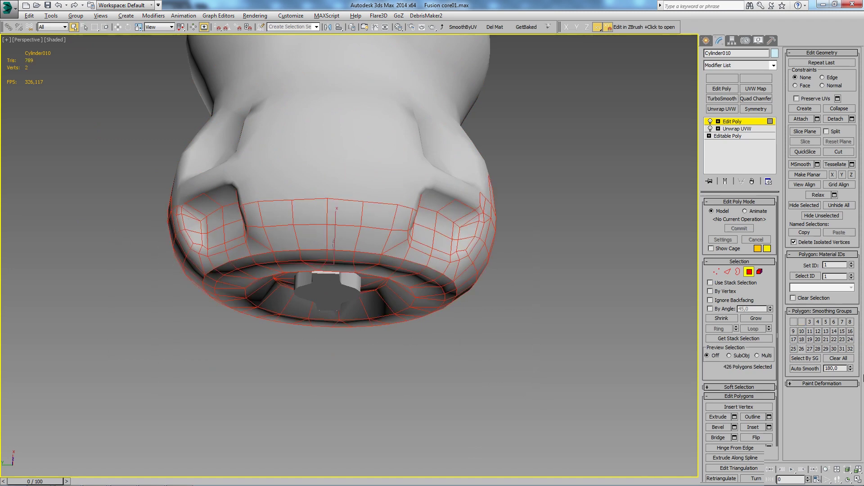
click(793, 322)
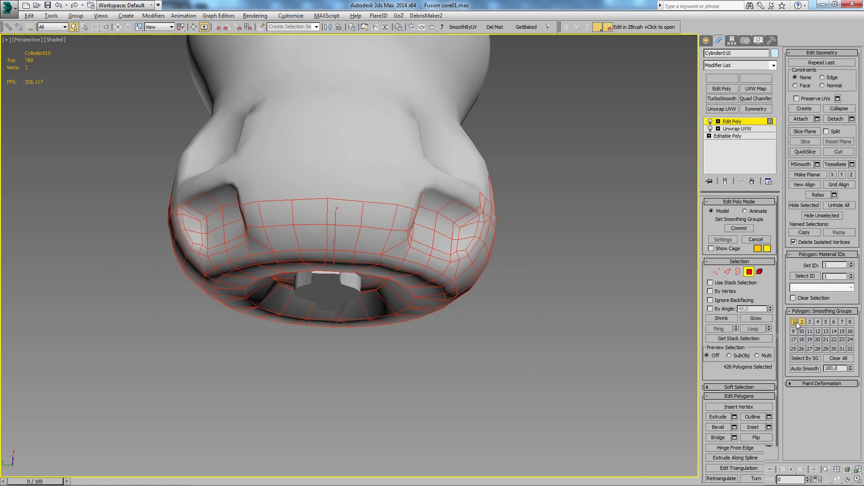
click(550, 291)
Select and grow ring faces around an end boss while orbiting to inspect them.
alt+middle_drag(550, 291, 501, 390)
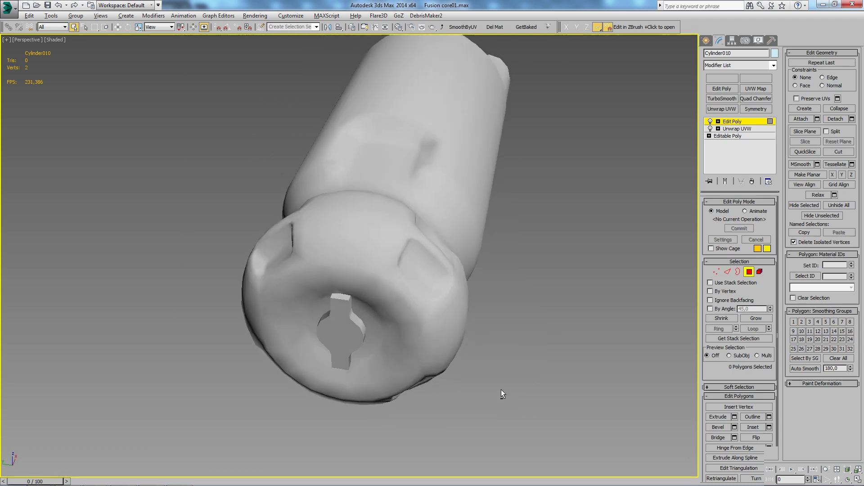
alt+middle_drag(360, 313, 406, 296)
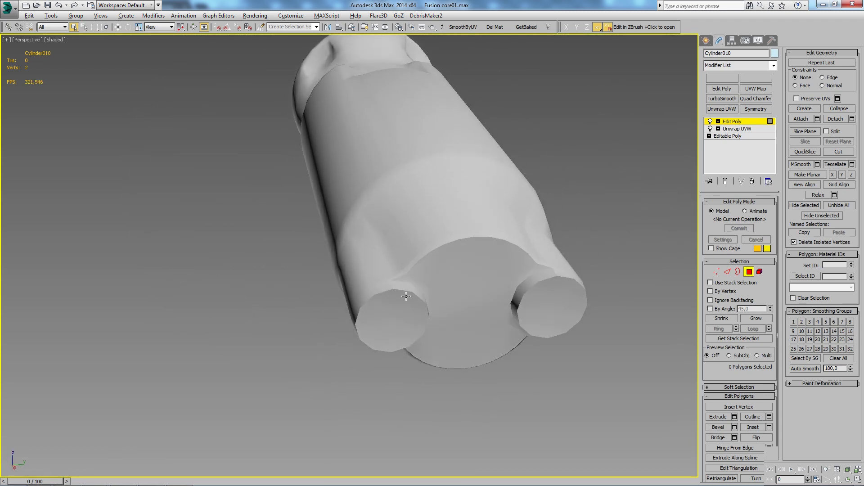
scroll(406, 296, up, 5)
scroll(302, 288, down, 3)
click(301, 273)
mouse_move(301, 274)
alt+middle_down()
mouse_move(437, 284)
mouse_move(494, 277)
alt+middle_up()
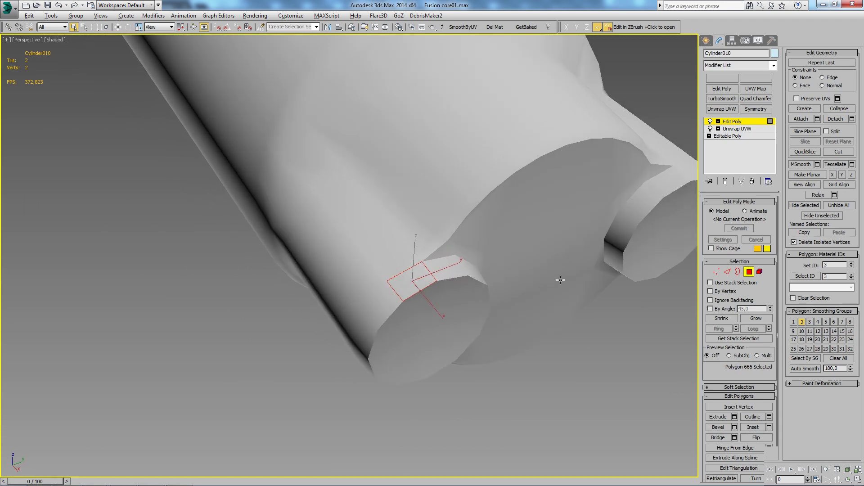
mouse_move(663, 301)
alt+middle_down()
mouse_move(423, 285)
mouse_move(445, 271)
mouse_move(443, 251)
alt+middle_up()
click(450, 293)
ctrl+click(443, 251)
ctrl+click(453, 291)
alt+middle_drag(460, 334, 466, 296)
Pick a body polygon, inspect the cylinder end, then clear the selection.
click(546, 293)
mouse_move(546, 293)
alt+middle_down()
mouse_move(545, 353)
mouse_move(450, 307)
mouse_move(527, 328)
mouse_move(492, 309)
alt+middle_up()
scroll(553, 306, down, 5)
scroll(426, 186, up, 10)
scroll(427, 186, down, 8)
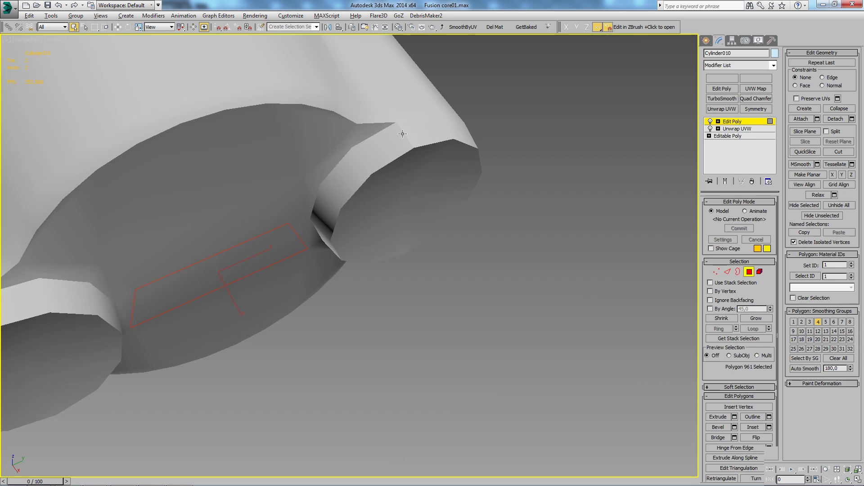
alt+middle_drag(406, 141, 537, 241)
click(560, 288)
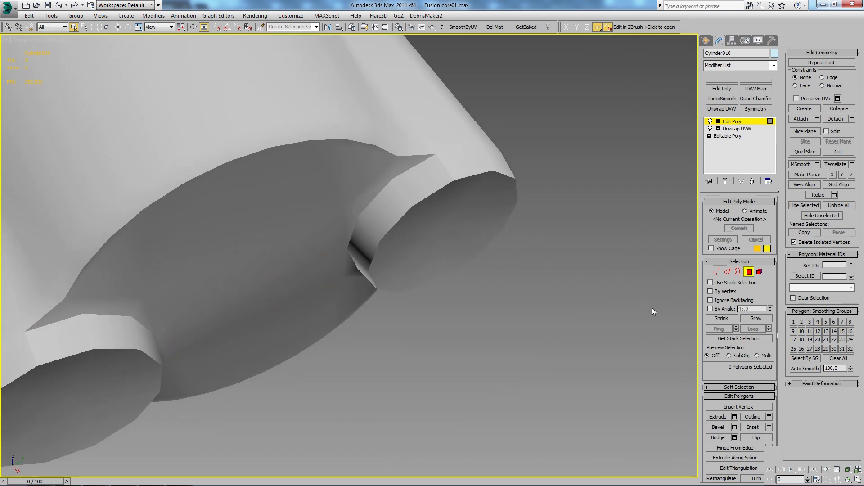
Select the smoothing-group-3 rim faces, reassign them smoothing group 2, and return to object level.
click(813, 358)
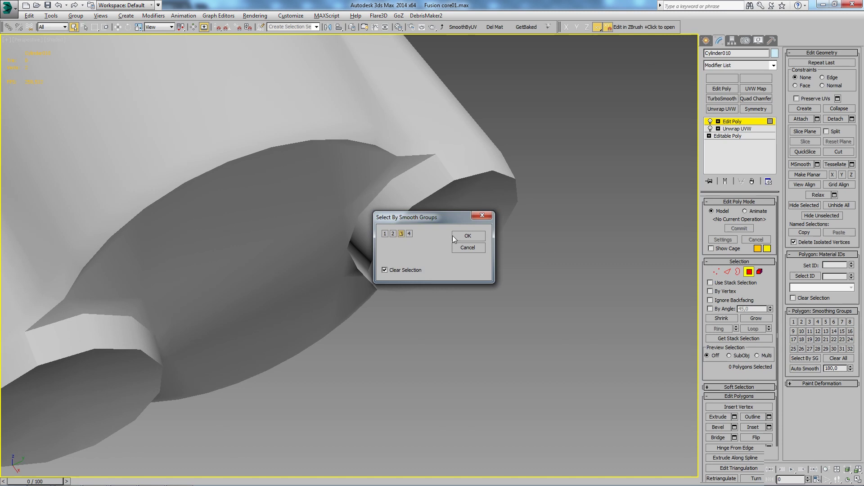
click(467, 236)
alt+middle_drag(458, 239, 472, 270)
mouse_move(468, 314)
alt+middle_down()
mouse_move(447, 232)
mouse_move(409, 316)
mouse_move(594, 261)
mouse_move(508, 263)
alt+middle_up()
click(809, 322)
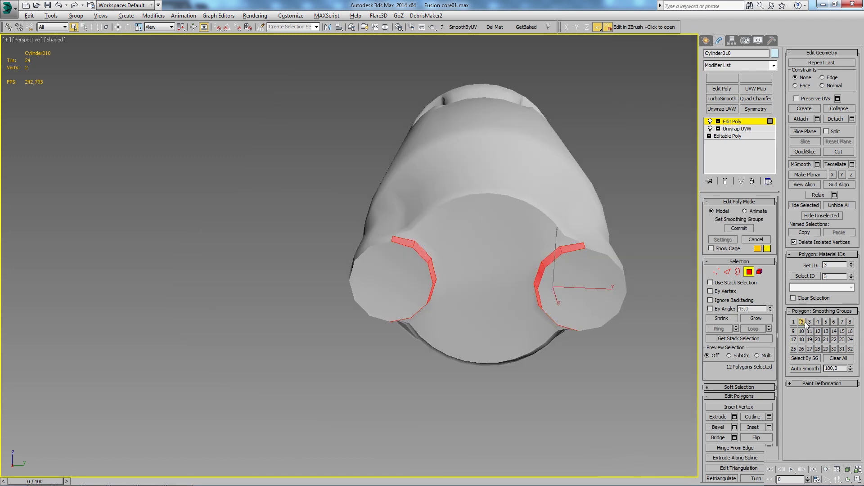
mouse_move(606, 313)
alt+middle_down()
mouse_move(617, 322)
mouse_move(541, 298)
mouse_move(567, 311)
alt+middle_up()
click(618, 322)
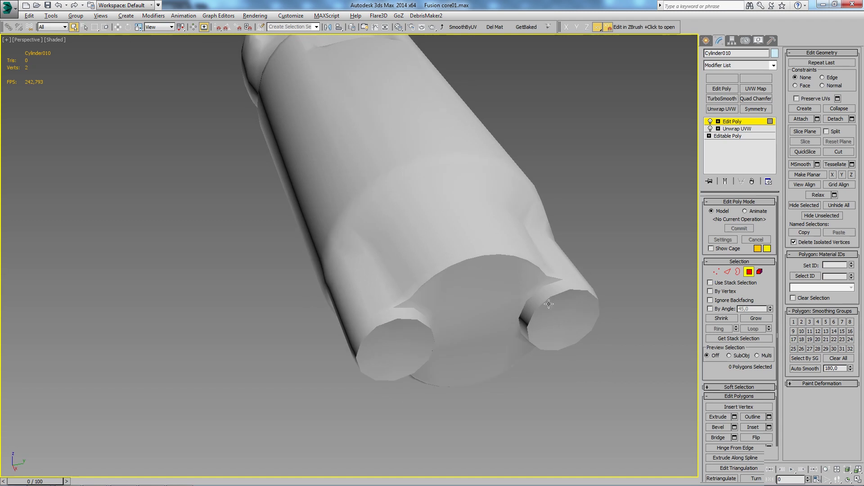
click(706, 40)
mouse_move(518, 293)
alt+middle_down()
mouse_move(474, 368)
mouse_move(554, 316)
mouse_move(386, 303)
mouse_move(424, 316)
alt+middle_up()
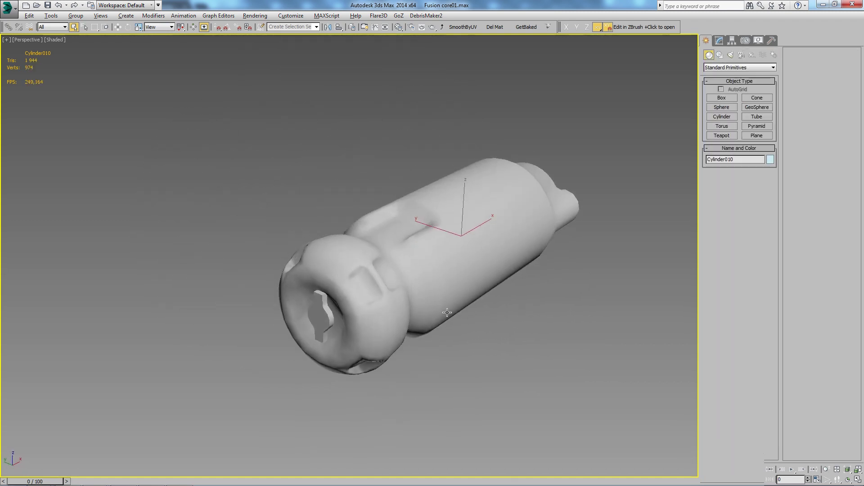
Switch to the Move tool and select the Part_2 object while orbiting the view.
click(719, 40)
key(w)
alt+middle_drag(528, 280, 544, 277)
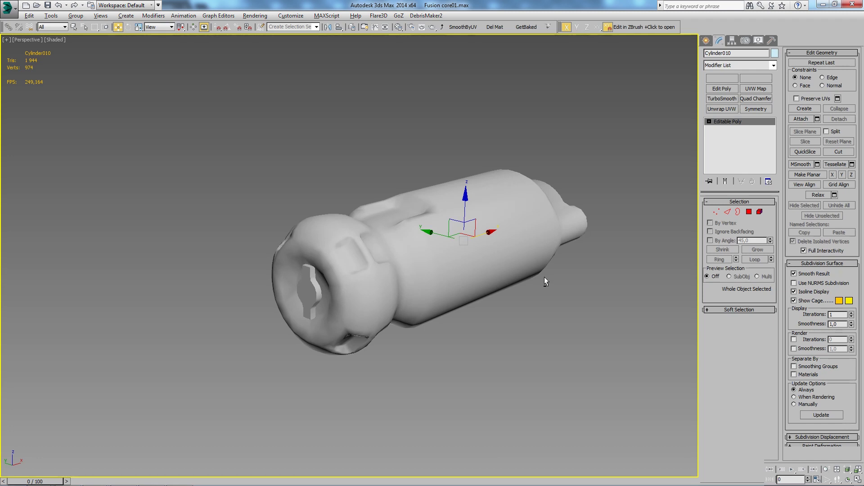
mouse_move(544, 277)
alt+middle_down()
mouse_move(464, 312)
mouse_move(377, 297)
mouse_move(486, 299)
mouse_move(465, 323)
mouse_move(466, 301)
mouse_move(488, 304)
mouse_move(432, 351)
alt+middle_up()
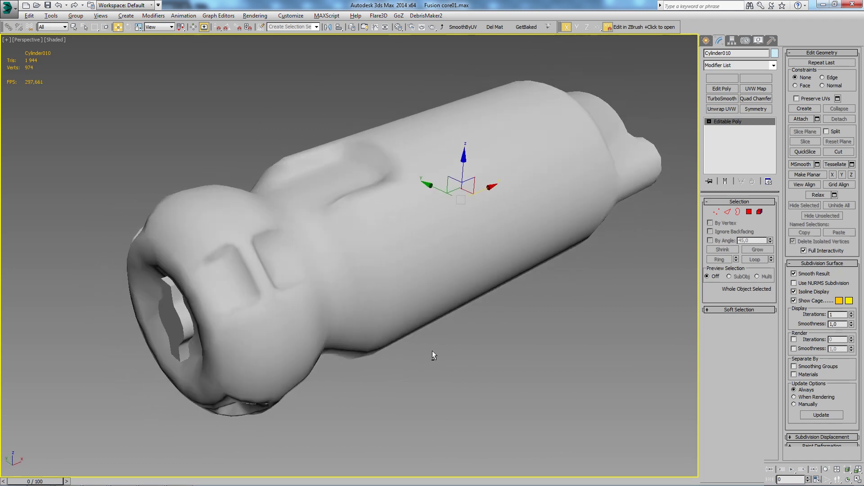
click(172, 319)
alt+middle_drag(172, 319, 199, 332)
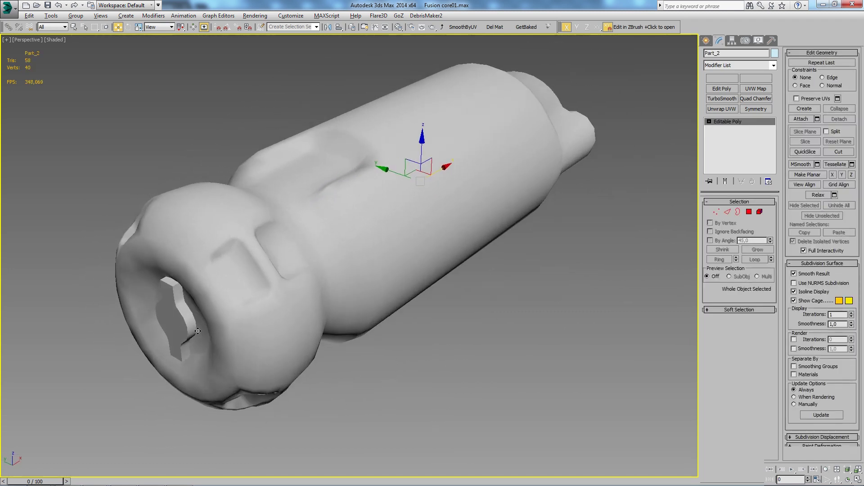
Select Cylinder010 and rename it Part_1_low.
click(715, 54)
click(560, 142)
drag(703, 64, 658, 66)
text(Part_1_)
text(low)
key(Return)
Orbit around Part_1_low to check its open end, then bring up the Layer Manager.
alt+middle_drag(482, 325, 498, 333)
mouse_move(479, 270)
alt+middle_down()
mouse_move(463, 295)
mouse_move(445, 265)
alt+middle_up()
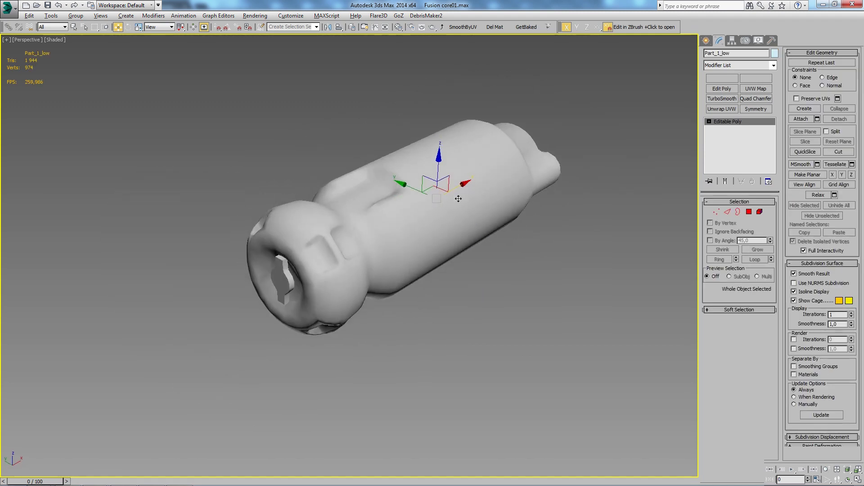
scroll(433, 235, up, 5)
scroll(433, 235, down, 5)
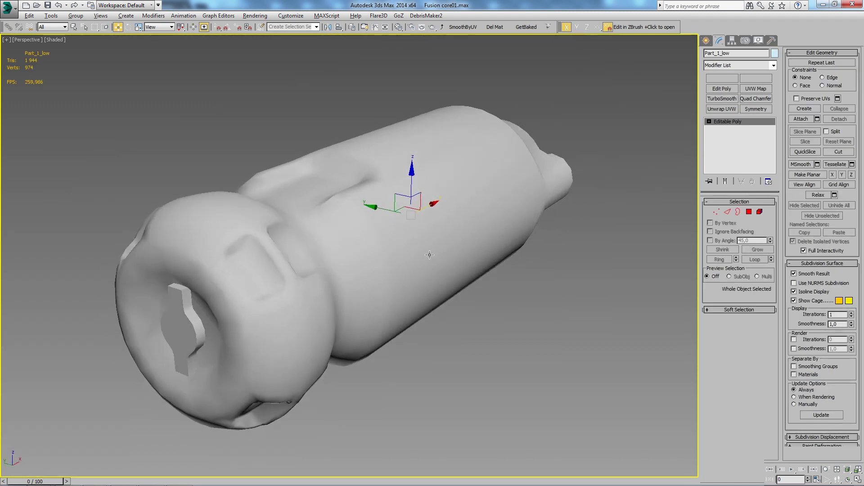
alt+middle_drag(340, 310, 353, 309)
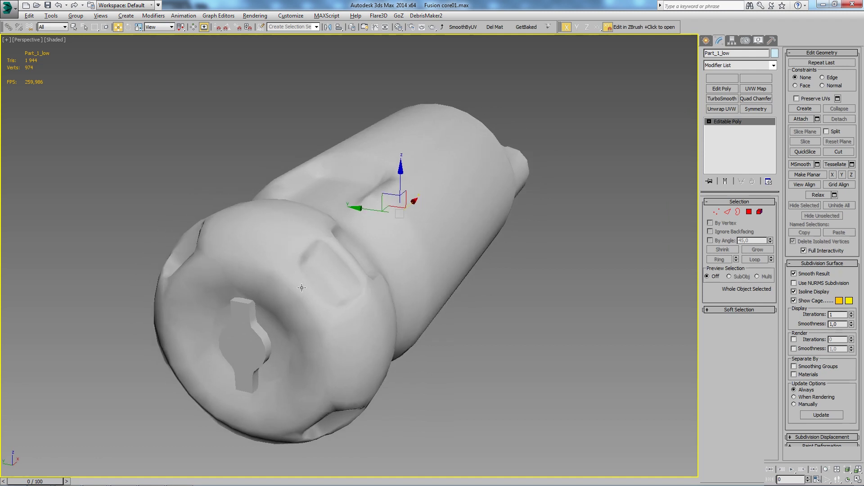
alt+middle_drag(252, 347, 385, 323)
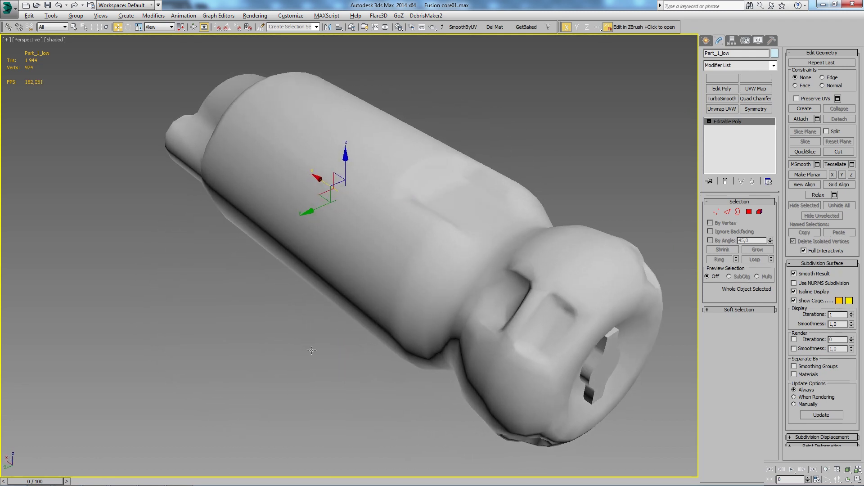
scroll(385, 322, up, 5)
scroll(385, 319, down, 5)
alt+middle_drag(385, 319, 408, 306)
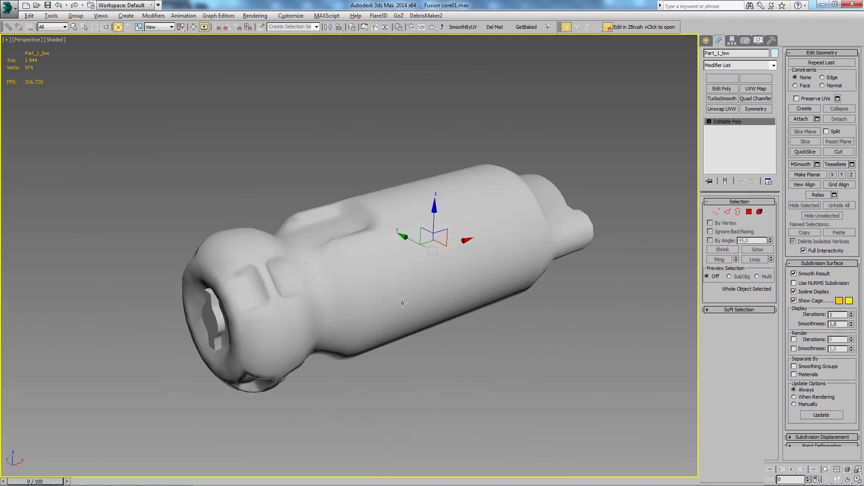
key(ctrl+l)
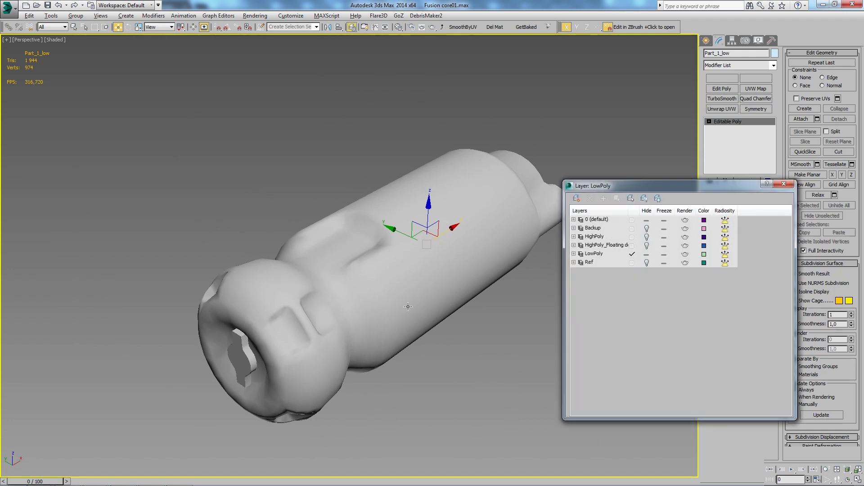
Unhide the HighPoly layers and orbit to bring the high-poly meshes into view.
drag(698, 189, 738, 113)
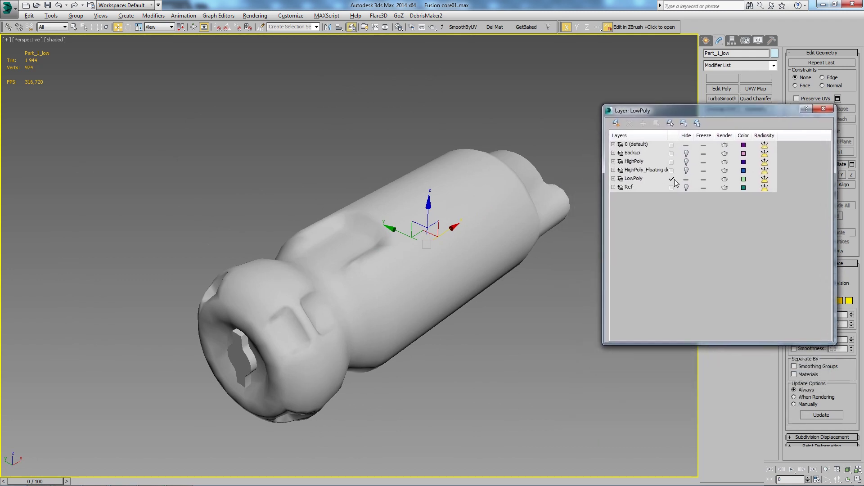
click(686, 161)
mouse_move(387, 311)
alt+middle_down()
mouse_move(396, 325)
mouse_move(315, 293)
mouse_move(369, 311)
alt+middle_up()
scroll(297, 282, up, 5)
Inspect the wing-nut piece in isolation with edges, then switch to wireframe.
click(296, 282)
key(alt+q)
scroll(374, 315, down, 2)
scroll(378, 315, up, 2)
key(F4)
key(alt+q)
scroll(280, 392, up, 4)
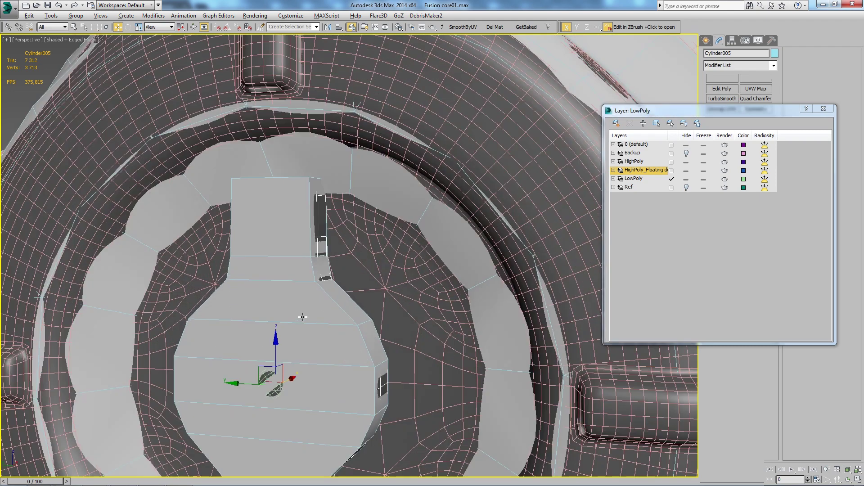
key(F3)
Isolate the wing-nut with its inner sphere and orbit around the pair.
ctrl+click(280, 392)
key(alt+q)
key(F3)
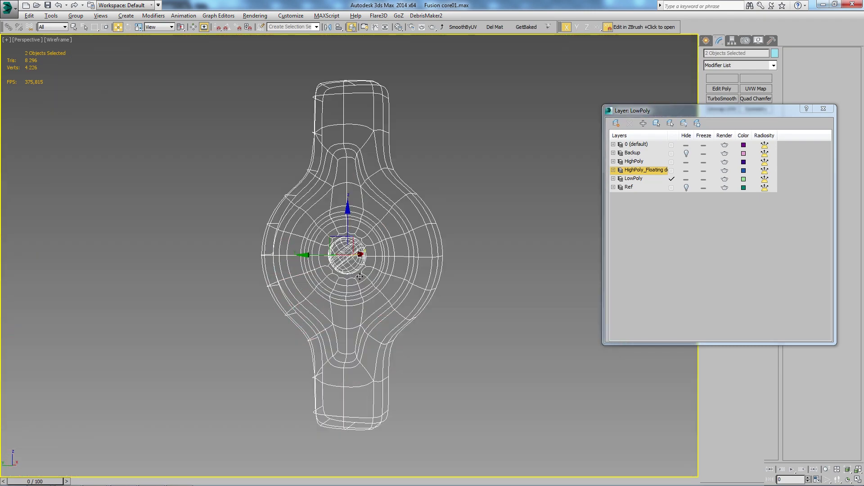
alt+middle_drag(441, 265, 477, 269)
click(477, 265)
Select Cylinder005 together with its inner sphere.
drag(751, 105, 633, 389)
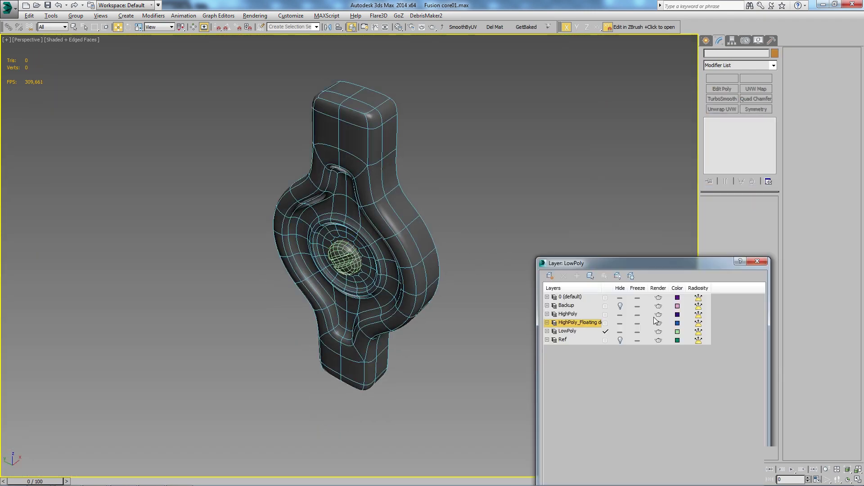
click(389, 191)
middle_drag(390, 191, 389, 209)
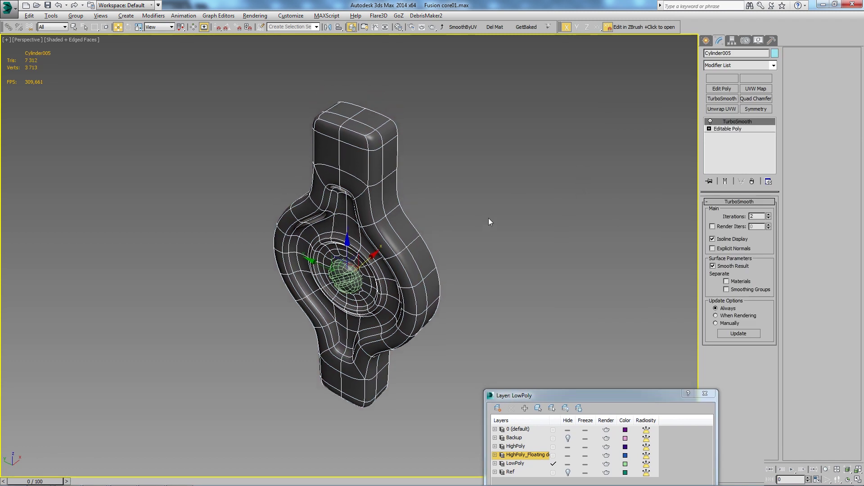
ctrl+click(322, 286)
click(52, 18)
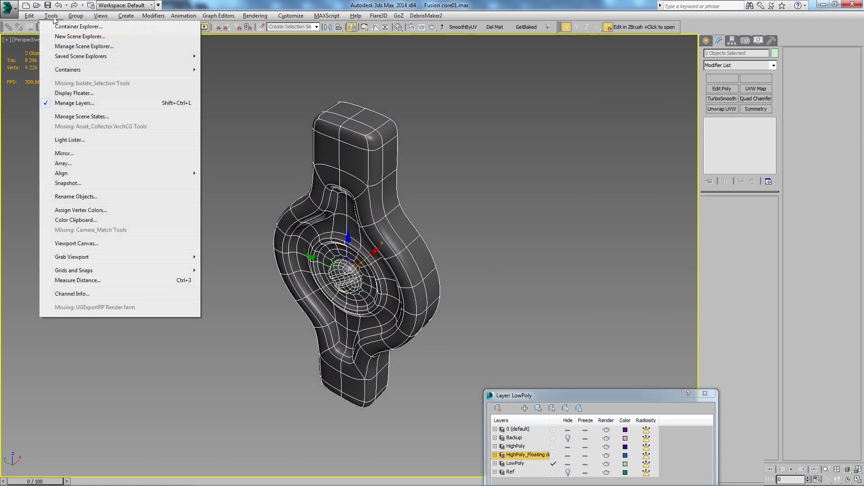
Batch-rename the two pieces with base name Part_2_high and numbering on.
click(90, 197)
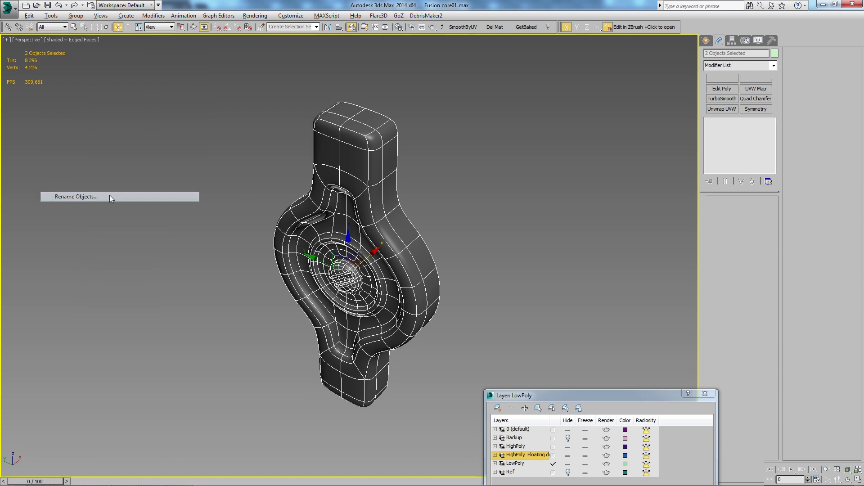
drag(422, 179, 527, 159)
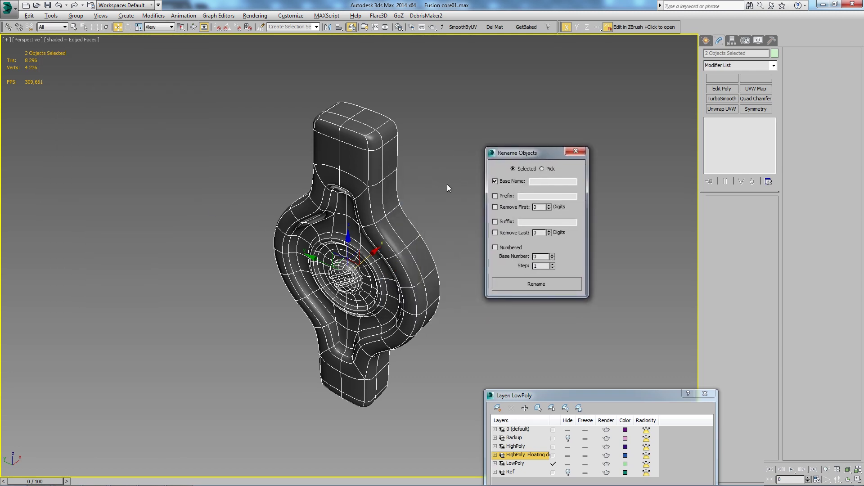
click(529, 180)
text(Pa)
text(hhig)
click(495, 247)
click(508, 285)
Check the names Part_2_high00 and Part_2_high01, then frame the whole core.
click(486, 311)
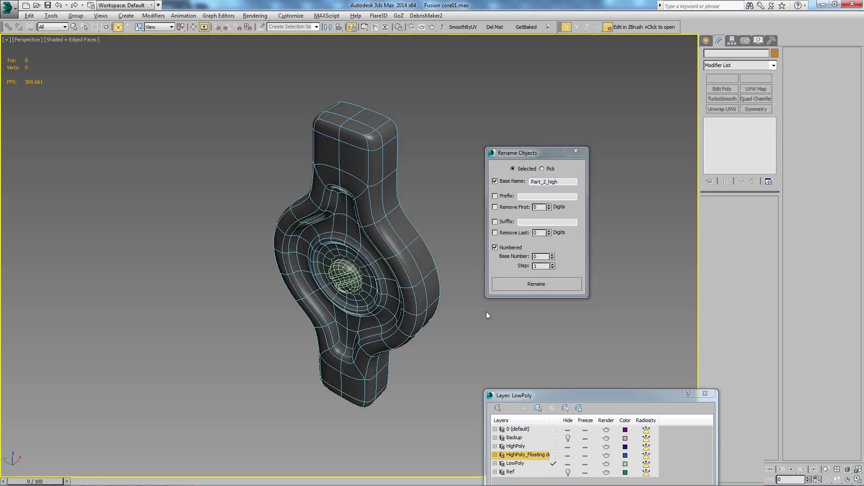
click(370, 196)
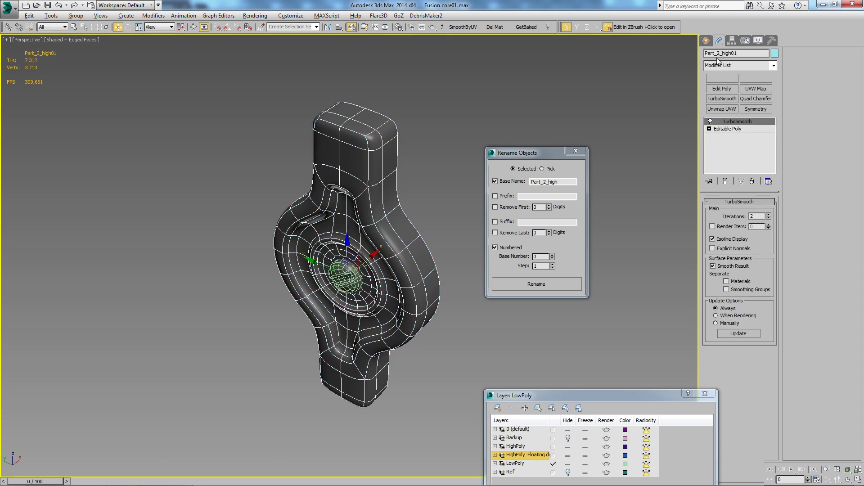
click(351, 279)
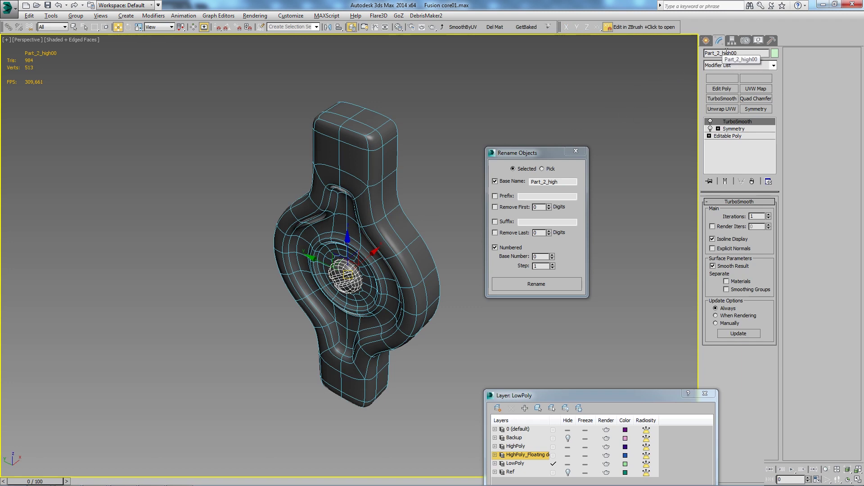
drag(722, 53, 706, 53)
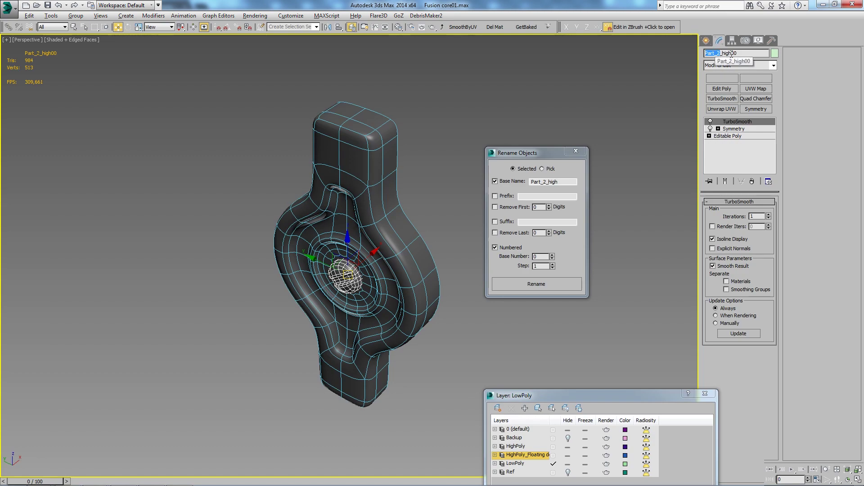
key(ctrl+a)
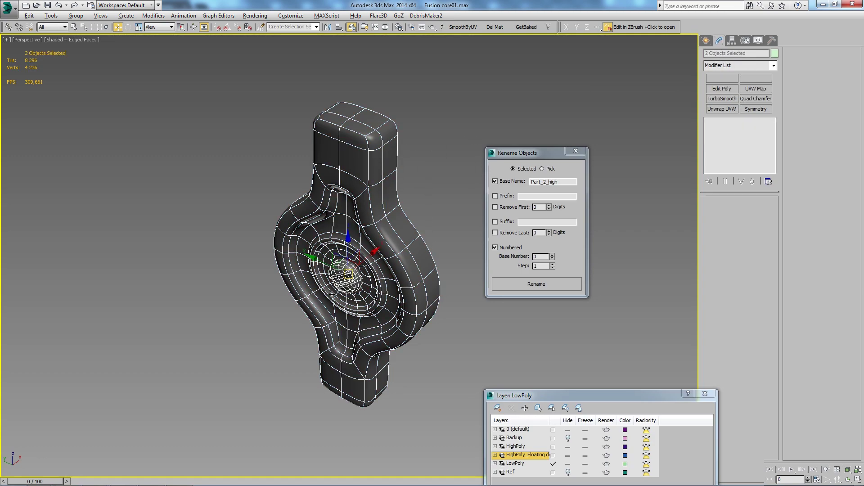
key(z)
scroll(349, 358, down, 5)
mouse_move(348, 358)
alt+middle_down()
mouse_move(390, 344)
mouse_move(369, 340)
alt+middle_up()
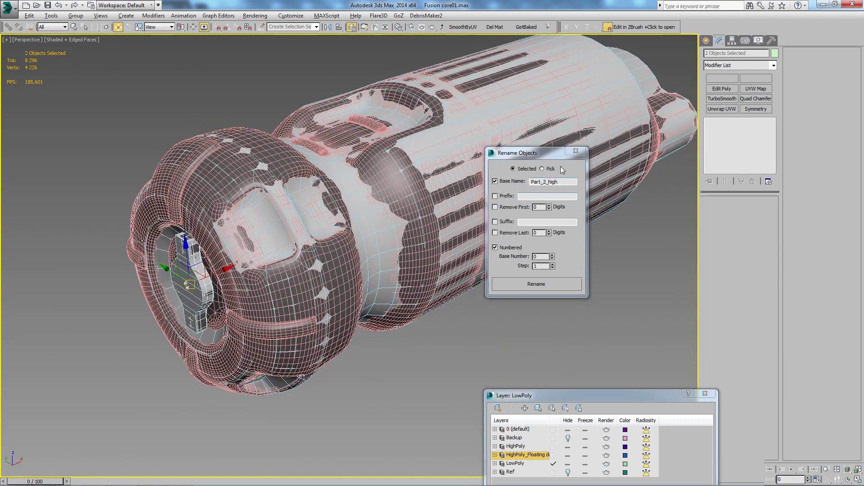
Change the rename base name to Part_1_high with numbering starting at 1.
drag(547, 182, 544, 182)
text(1)
alt+middle_drag(466, 332, 495, 311)
click(552, 255)
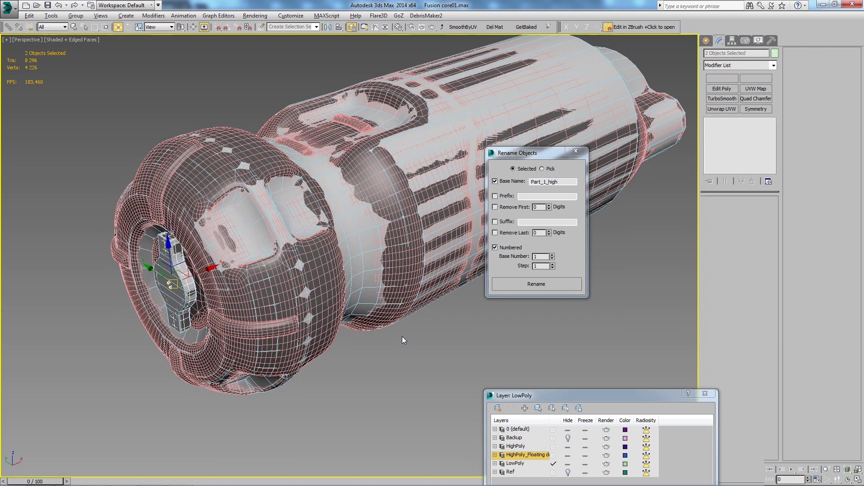
click(310, 266)
key(z)
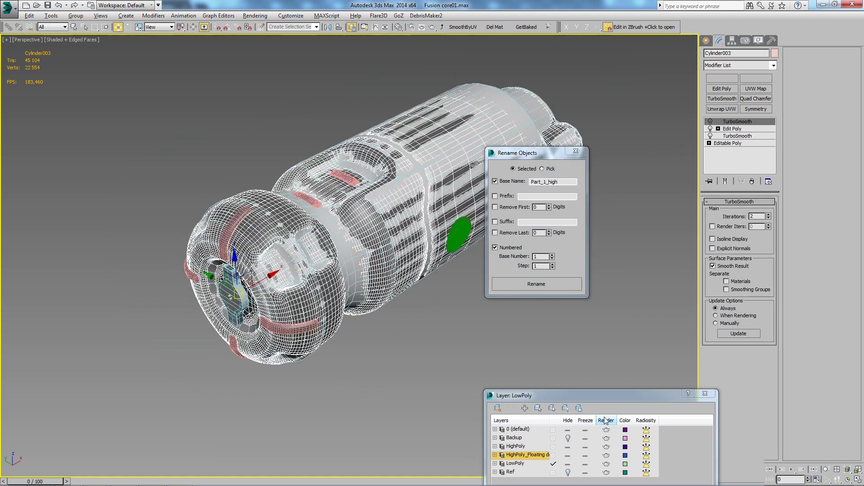
Hide the LowPoly layer and select all visible high-poly parts.
drag(573, 397, 662, 241)
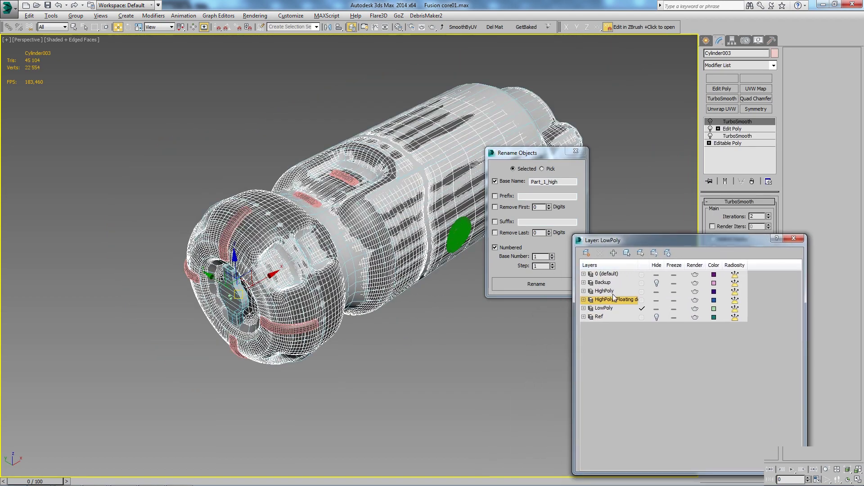
click(604, 291)
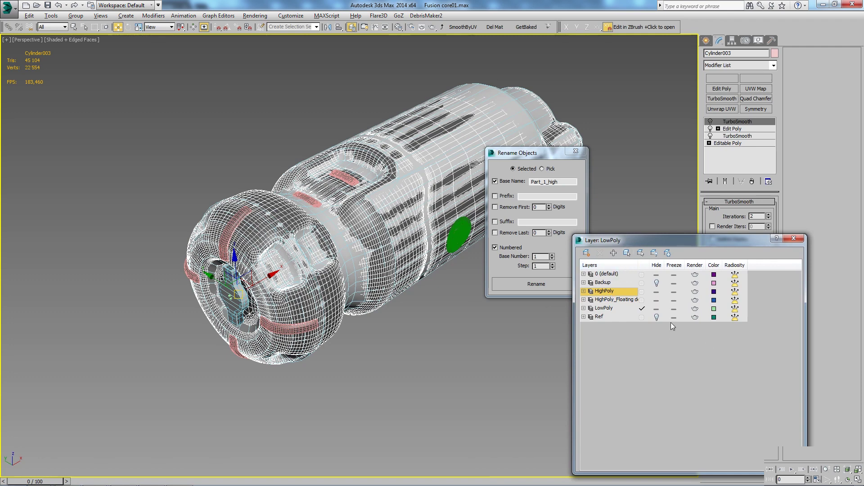
click(656, 309)
click(371, 343)
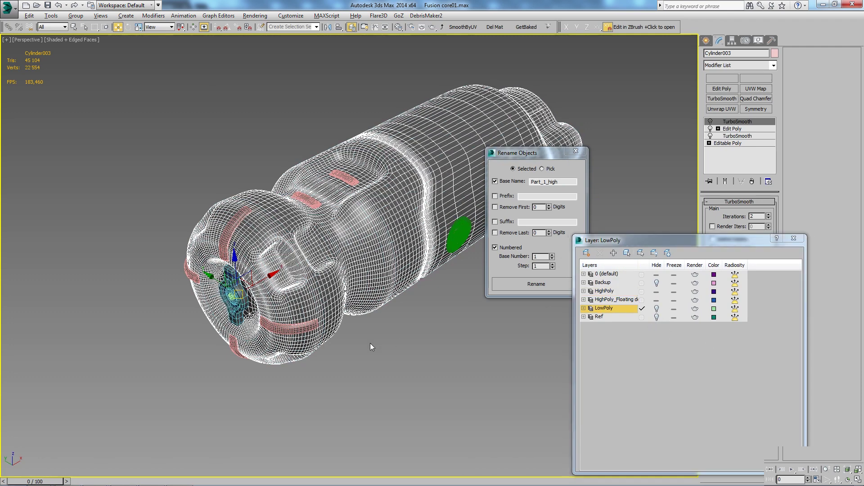
key(F4)
key(ctrl+a)
key(z)
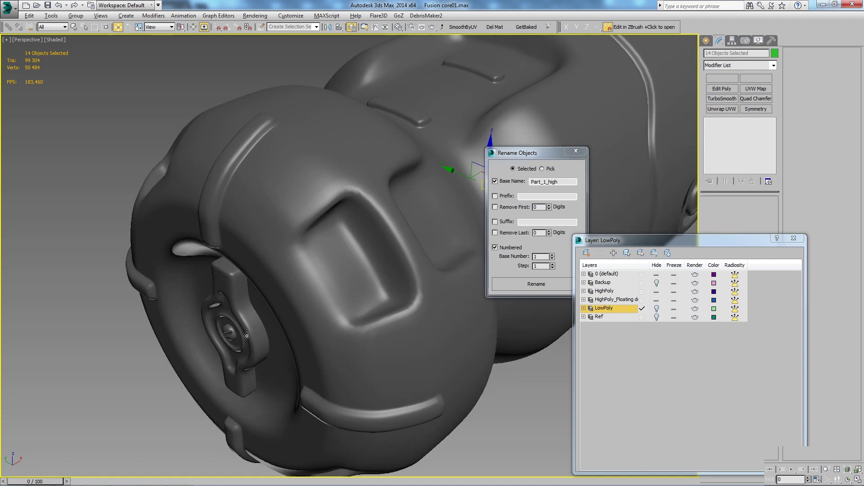
key(F4)
Remove two extra objects from the selection, leaving only the body parts.
alt+click(227, 331)
alt+middle_drag(237, 316, 306, 331)
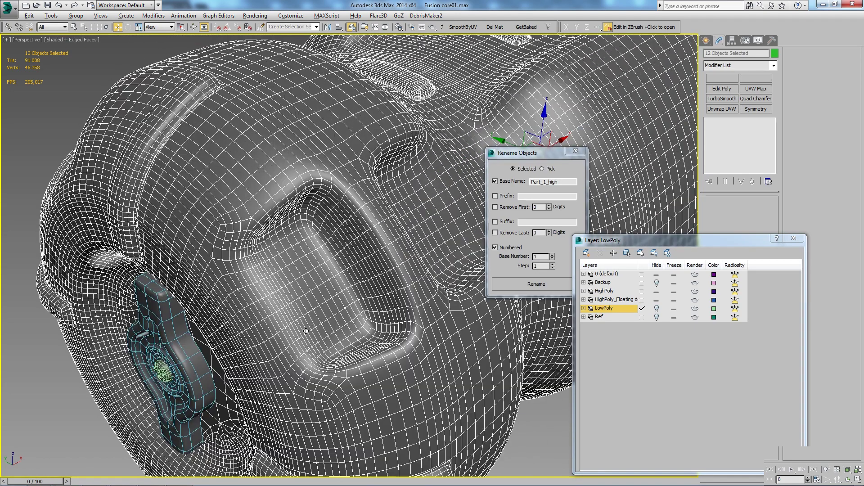
key(F4)
scroll(306, 331, down, 5)
alt+middle_drag(305, 331, 391, 310)
scroll(369, 317, up, 2)
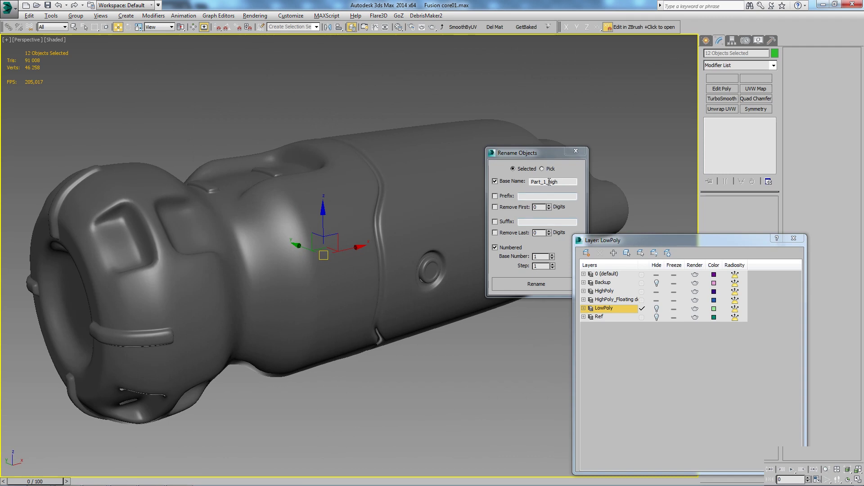
Rename the twelve selected parts as numbered Part_1_high objects.
click(537, 285)
alt+middle_drag(536, 284, 501, 357)
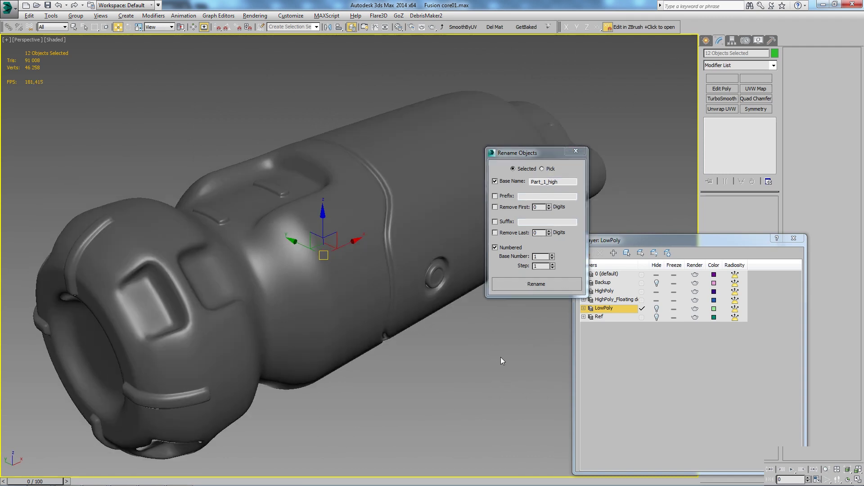
click(410, 273)
mouse_move(416, 275)
alt+middle_down()
mouse_move(382, 285)
mouse_move(387, 280)
mouse_move(428, 351)
mouse_move(437, 341)
alt+middle_up()
scroll(450, 333, up, 4)
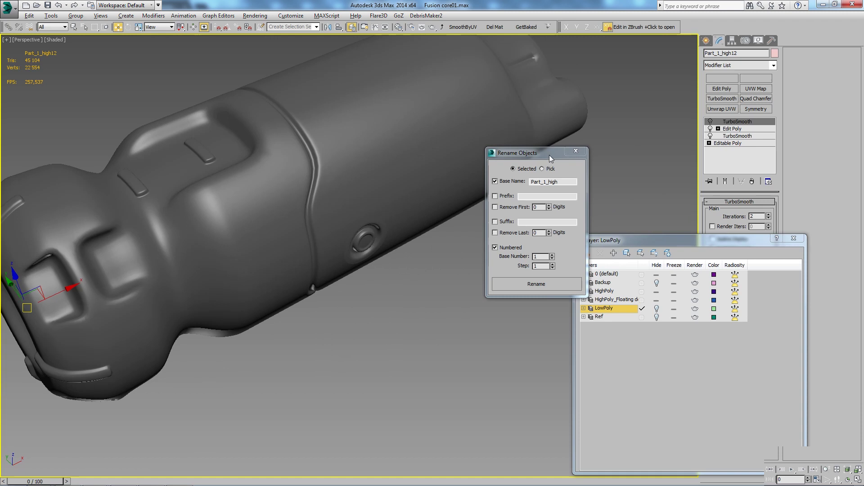
click(579, 154)
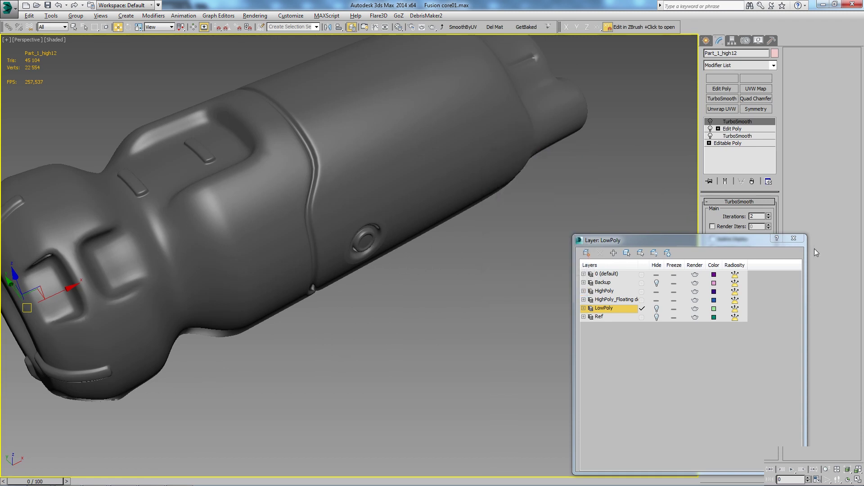
click(582, 309)
click(583, 309)
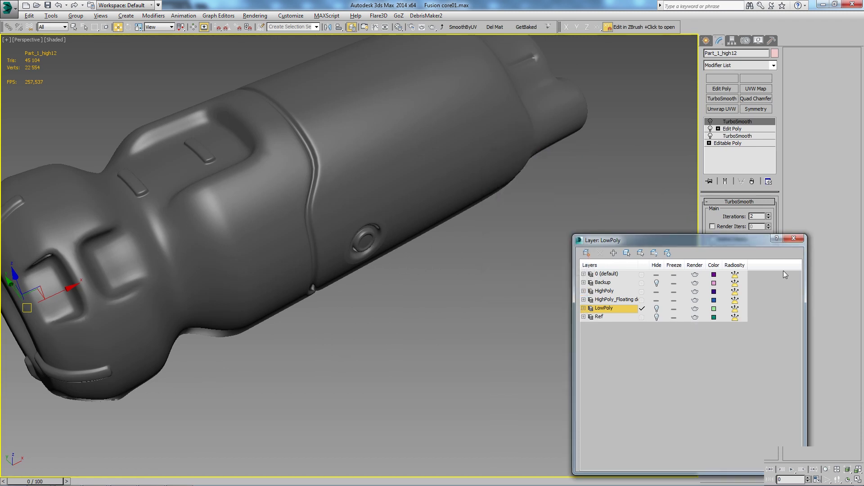
click(794, 238)
key(z)
mouse_move(496, 317)
alt+middle_down()
mouse_move(499, 325)
mouse_move(502, 304)
mouse_move(526, 278)
mouse_move(352, 317)
alt+middle_up()
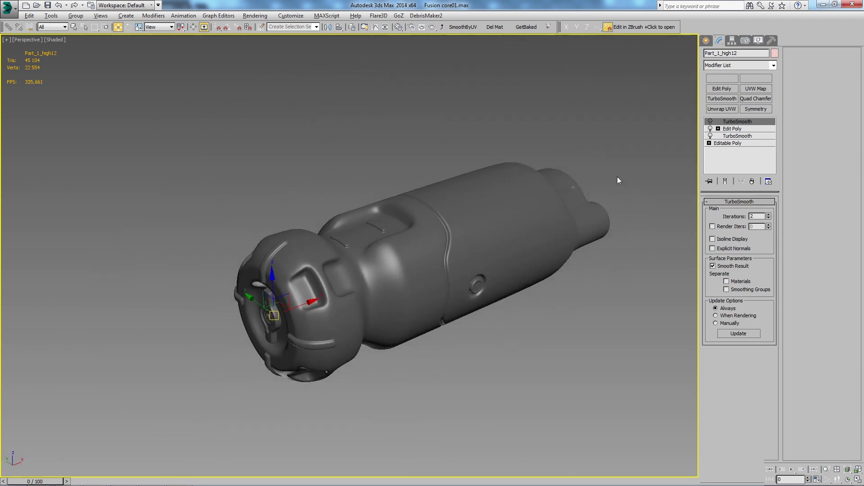
key(l)
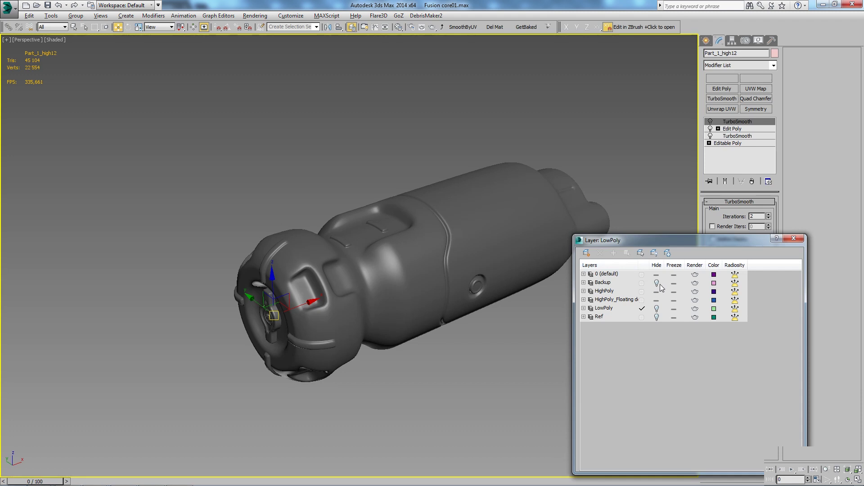
click(657, 318)
Orbit and zoom to compare the grey core against the textured reference.
alt+middle_drag(343, 216, 333, 286)
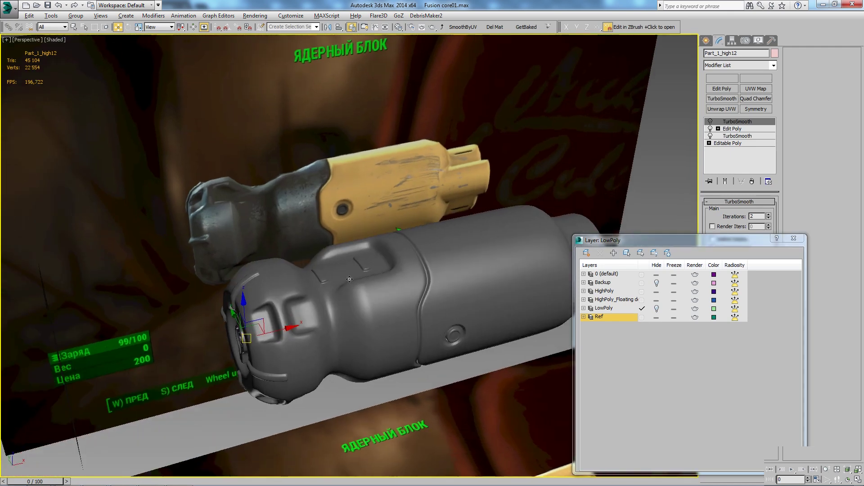
scroll(356, 182, up, 2)
scroll(357, 182, up, 2)
scroll(356, 182, up, 1)
scroll(356, 182, down, 2)
scroll(379, 160, up, 2)
scroll(387, 259, down, 2)
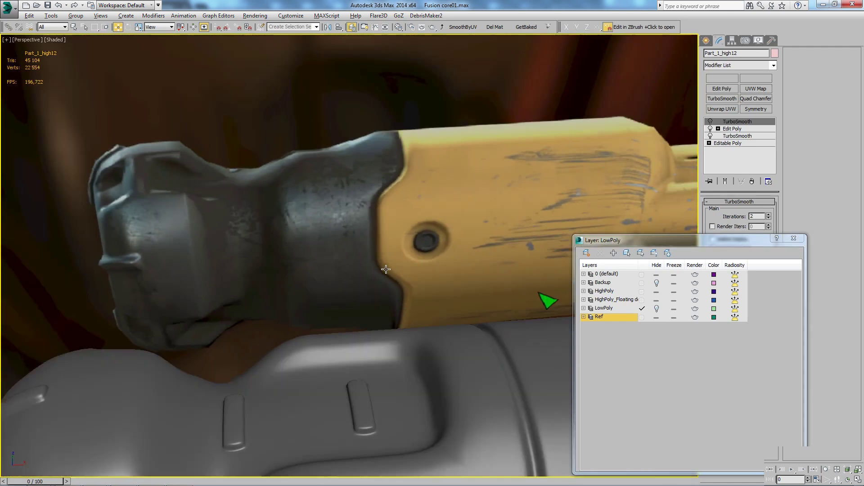
scroll(404, 255, down, 1)
scroll(404, 255, down, 1)
scroll(405, 250, down, 3)
scroll(406, 246, up, 2)
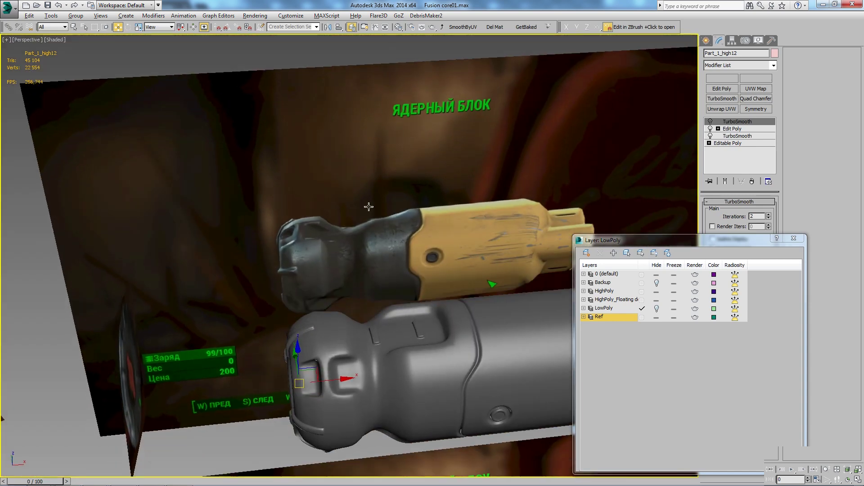
scroll(407, 240, up, 3)
scroll(407, 240, down, 2)
scroll(405, 241, down, 1)
scroll(402, 241, down, 2)
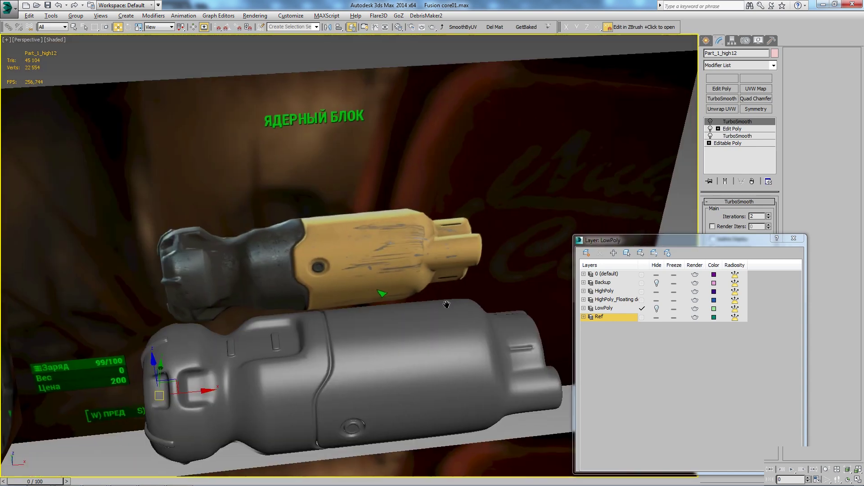
scroll(399, 241, up, 5)
scroll(495, 297, down, 1)
scroll(450, 289, down, 1)
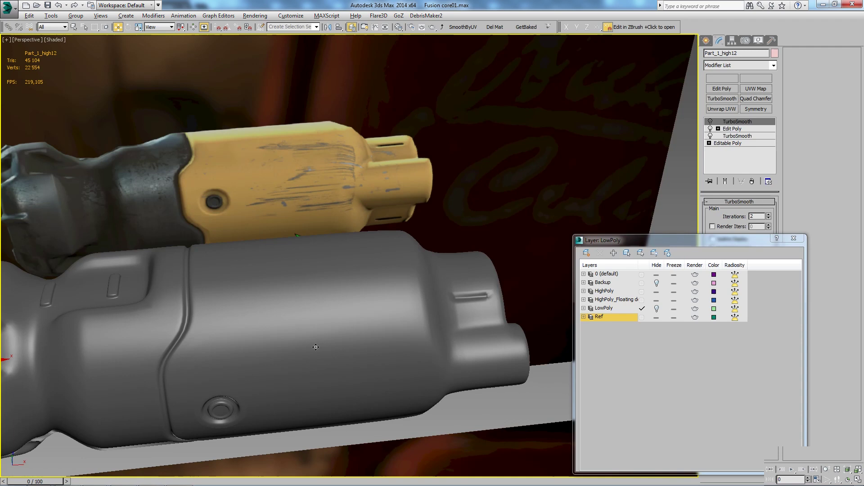
scroll(345, 276, down, 1)
scroll(357, 345, down, 2)
View both cores from above and from the side to compare their shapes.
mouse_move(358, 346)
alt+middle_down()
mouse_move(357, 258)
mouse_move(358, 277)
mouse_move(313, 236)
mouse_move(524, 137)
mouse_move(315, 79)
mouse_move(280, 216)
mouse_move(289, 157)
alt+middle_up()
scroll(288, 157, up, 3)
scroll(320, 283, down, 3)
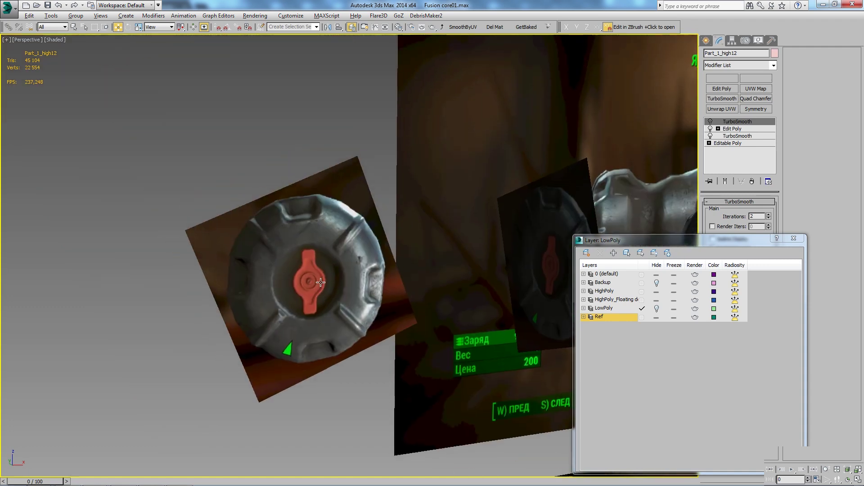
scroll(309, 279, up, 2)
scroll(311, 280, down, 3)
mouse_move(311, 279)
alt+middle_down()
mouse_move(473, 270)
mouse_move(498, 255)
mouse_move(393, 237)
mouse_move(395, 274)
mouse_move(478, 185)
mouse_move(653, 217)
mouse_move(239, 210)
alt+middle_up()
scroll(499, 255, up, 3)
scroll(393, 237, up, 3)
scroll(479, 185, down, 3)
scroll(652, 216, up, 2)
scroll(390, 220, up, 4)
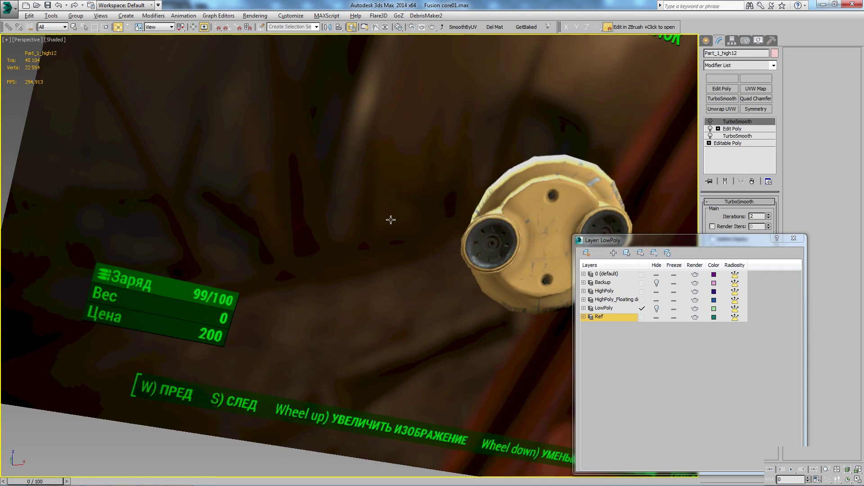
scroll(391, 221, down, 3)
mouse_move(367, 232)
alt+middle_down()
mouse_move(202, 222)
mouse_move(447, 212)
mouse_move(258, 232)
alt+middle_up()
scroll(257, 231, down, 1)
scroll(257, 232, up, 3)
scroll(258, 232, down, 3)
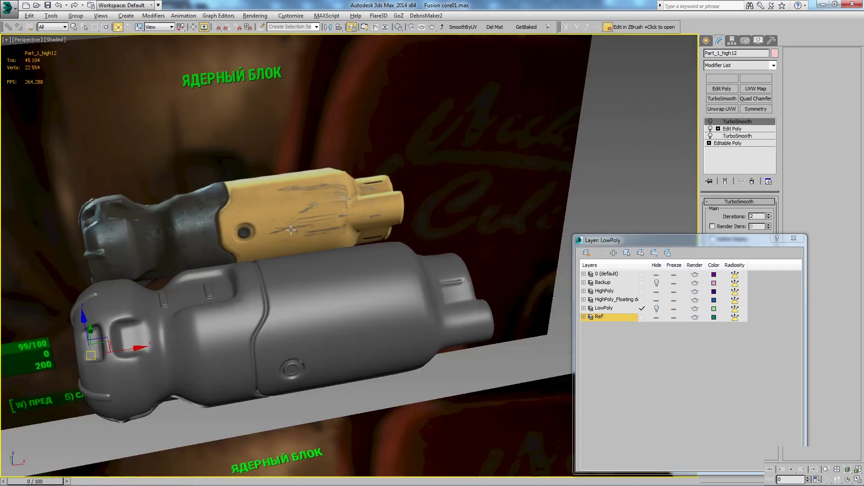
scroll(259, 245, up, 2)
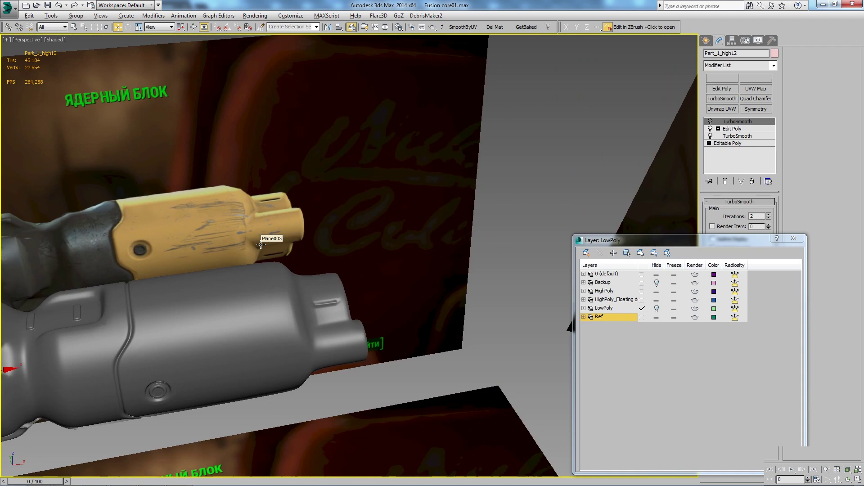
Inspect the round boss part isolated with edges, then return to the full scene.
middle_drag(261, 244, 288, 117)
scroll(270, 270, up, 2)
click(257, 284)
middle_drag(264, 351, 264, 234)
key(F4)
key(F4)
scroll(265, 233, down, 2)
scroll(264, 233, down, 2)
key(alt+q)
scroll(188, 240, up, 4)
key(F4)
key(alt+q)
key(F4)
scroll(366, 150, down, 3)
scroll(386, 251, down, 3)
scroll(382, 248, down, 2)
middle_drag(354, 237, 369, 241)
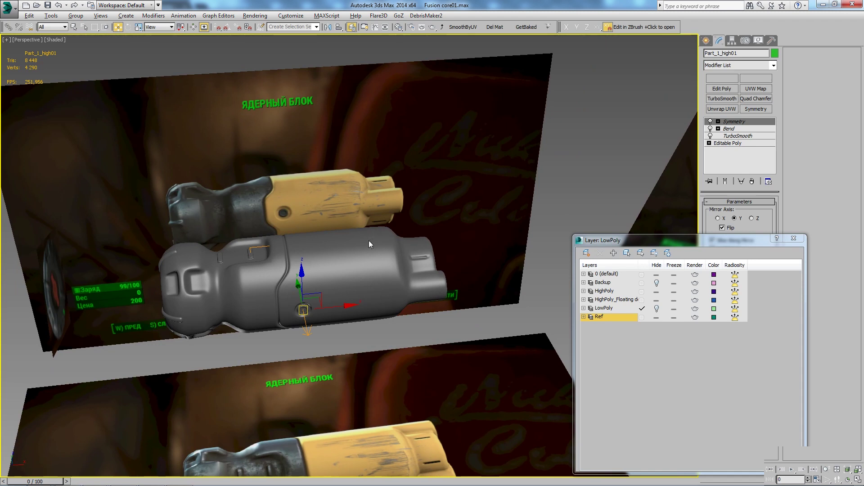
Make the third Material Editor slot a 'yellow' material with a strong yellow ambient colour.
key(m)
click(592, 157)
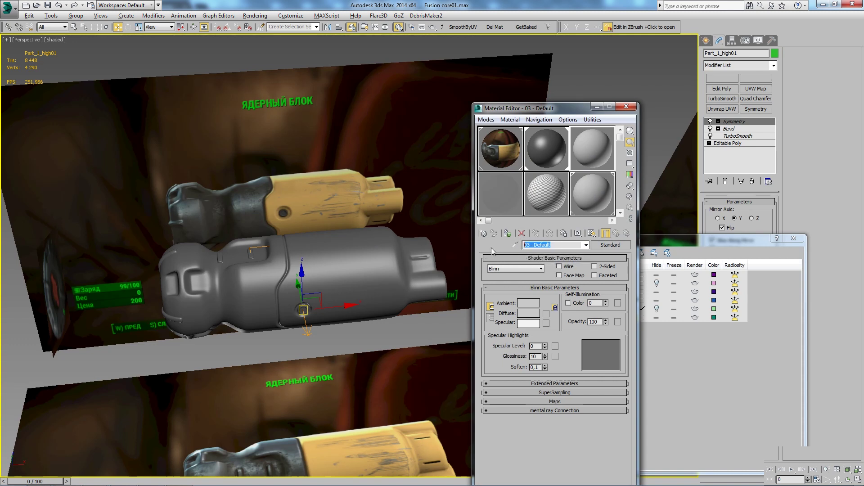
text(yellow)
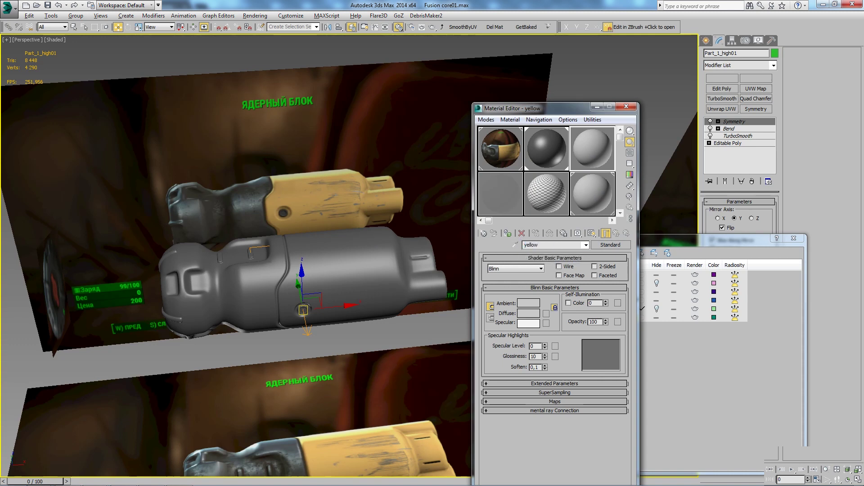
click(539, 304)
click(194, 65)
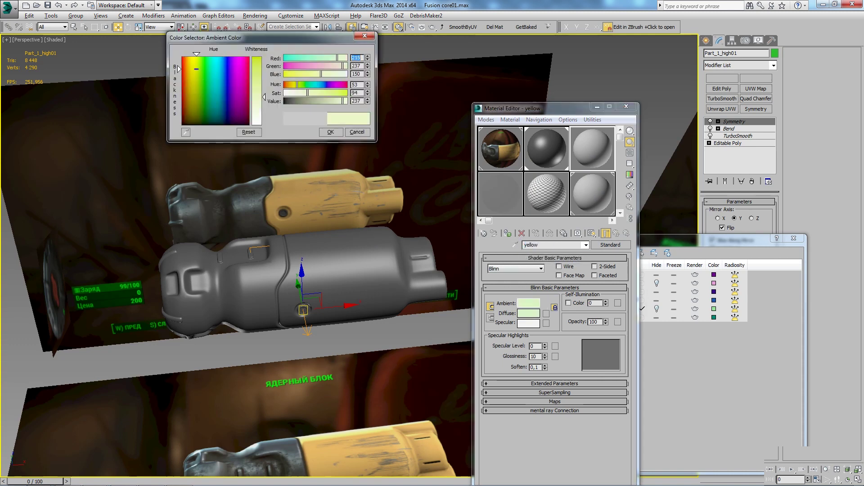
drag(192, 64, 187, 63)
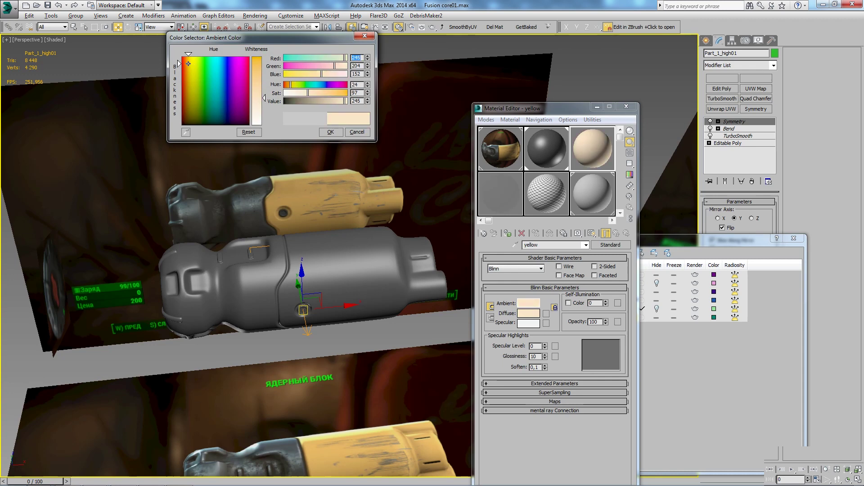
drag(256, 80, 257, 62)
click(330, 132)
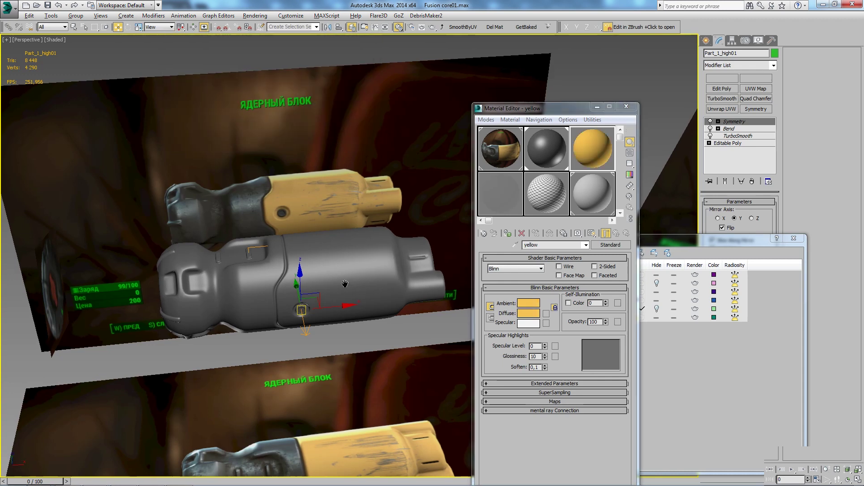
Apply the yellow material to the ring part of the core.
alt+middle_drag(374, 288, 369, 282)
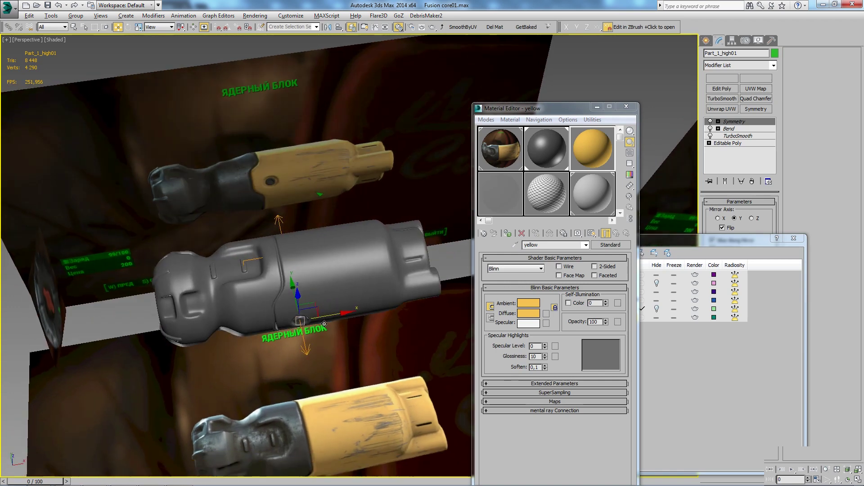
scroll(331, 351, up, 4)
alt+middle_drag(332, 351, 365, 276)
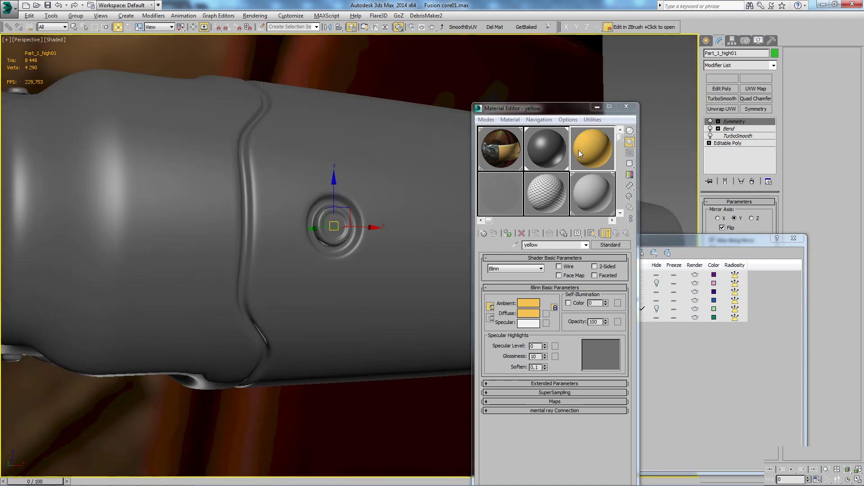
drag(576, 152, 331, 245)
alt+middle_drag(334, 254, 378, 270)
scroll(206, 255, down, 3)
Apply the yellow material to the grey core body.
mouse_move(206, 255)
alt+middle_down()
mouse_move(284, 308)
mouse_move(258, 307)
alt+middle_up()
scroll(243, 274, down, 3)
mouse_move(340, 275)
alt+middle_down()
mouse_move(380, 259)
mouse_move(336, 245)
mouse_move(414, 254)
alt+middle_up()
scroll(242, 234, down, 2)
alt+middle_drag(242, 234, 256, 296)
scroll(250, 271, up, 3)
scroll(256, 297, down, 3)
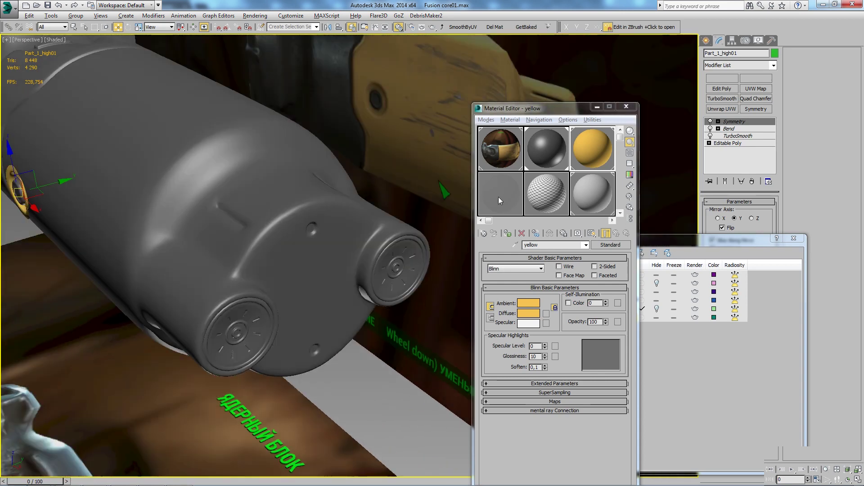
drag(596, 148, 270, 234)
scroll(270, 234, down, 2)
scroll(270, 253, down, 2)
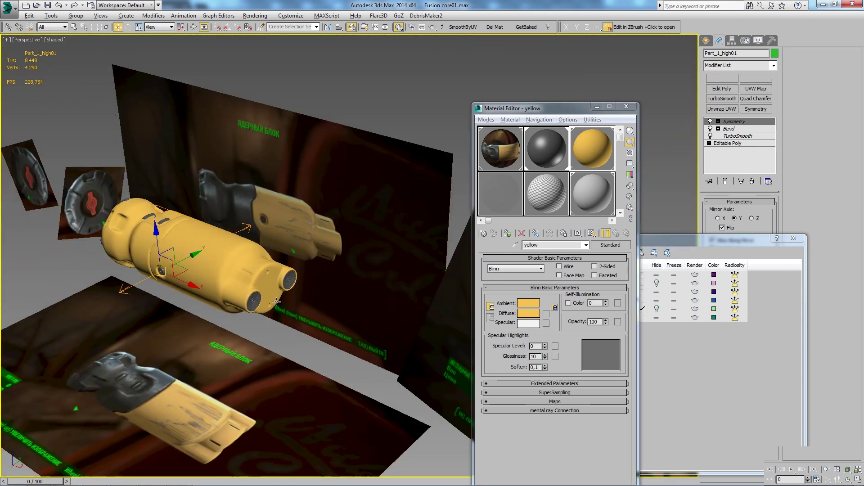
Orbit and zoom to look down on the yellow core from above.
scroll(279, 286, up, 3)
alt+middle_drag(278, 285, 280, 289)
scroll(280, 289, up, 3)
scroll(280, 289, up, 3)
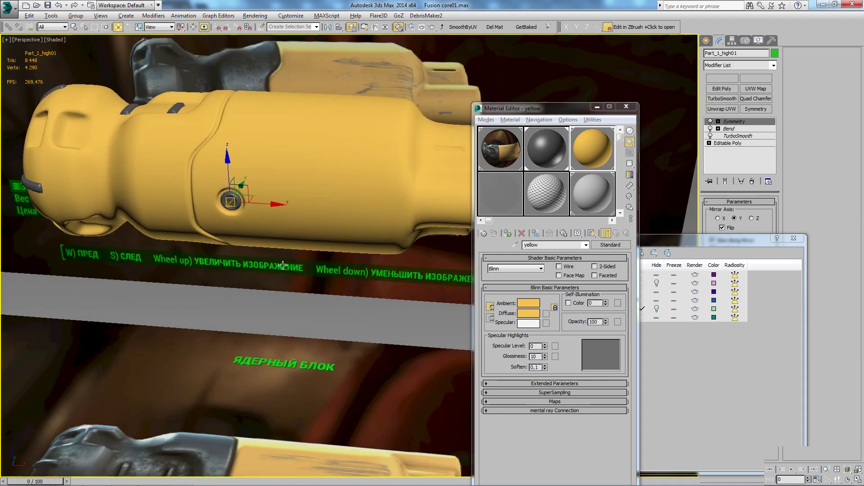
scroll(302, 246, up, 2)
scroll(302, 246, down, 3)
mouse_move(302, 246)
alt+middle_down()
mouse_move(375, 263)
mouse_move(312, 267)
mouse_move(309, 310)
mouse_move(319, 268)
mouse_move(371, 318)
alt+middle_up()
scroll(311, 268, up, 3)
scroll(307, 323, up, 3)
scroll(306, 324, down, 3)
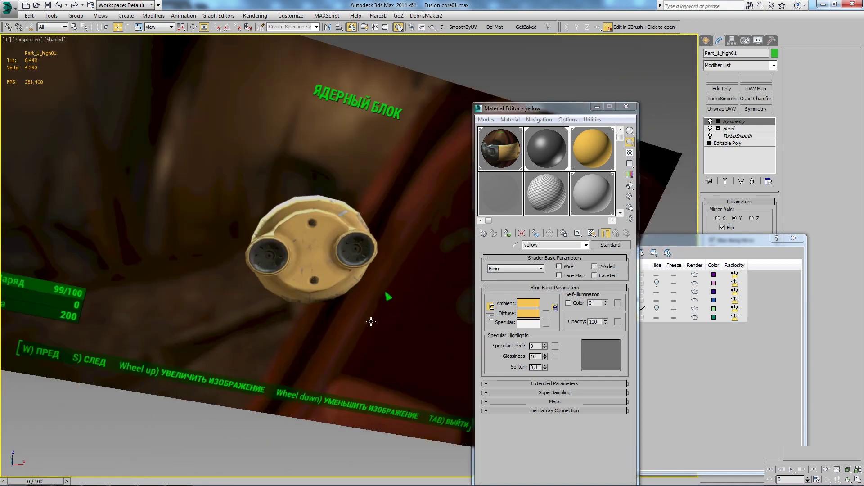
scroll(291, 179, up, 3)
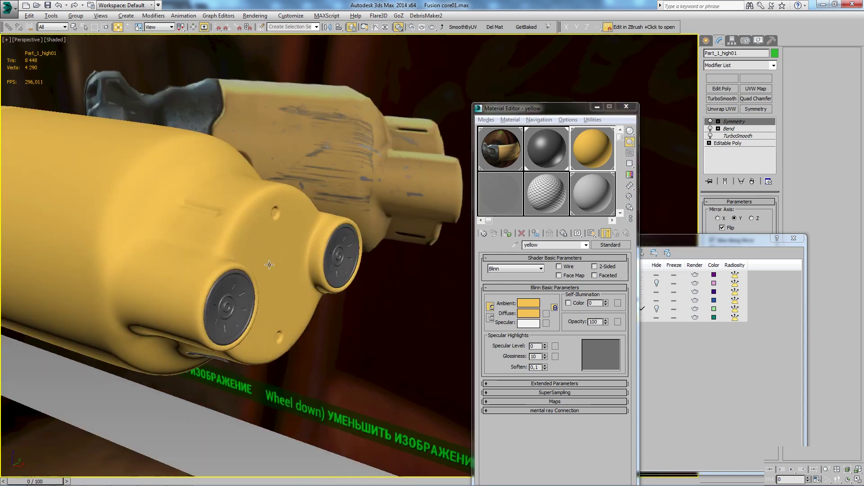
scroll(269, 264, up, 3)
scroll(265, 261, down, 4)
Orbit around the yellow end caps, comparing them with the textured reference panels.
alt+middle_drag(265, 261, 243, 234)
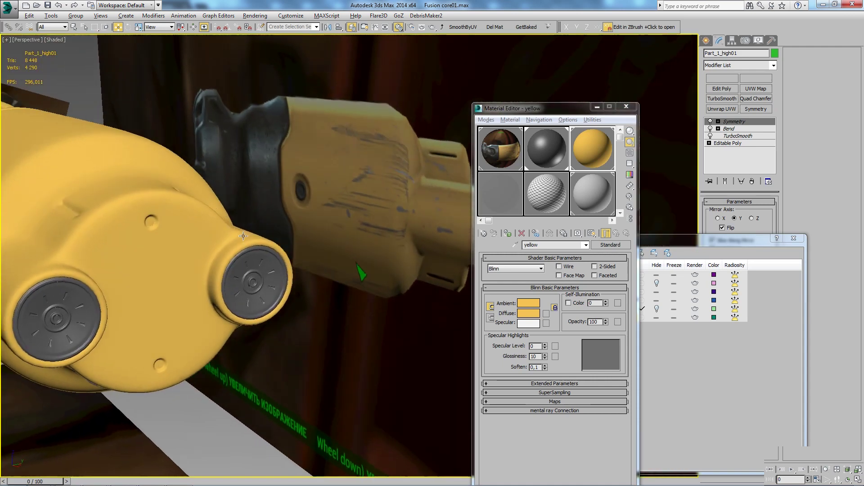
scroll(240, 232, up, 4)
scroll(241, 203, down, 3)
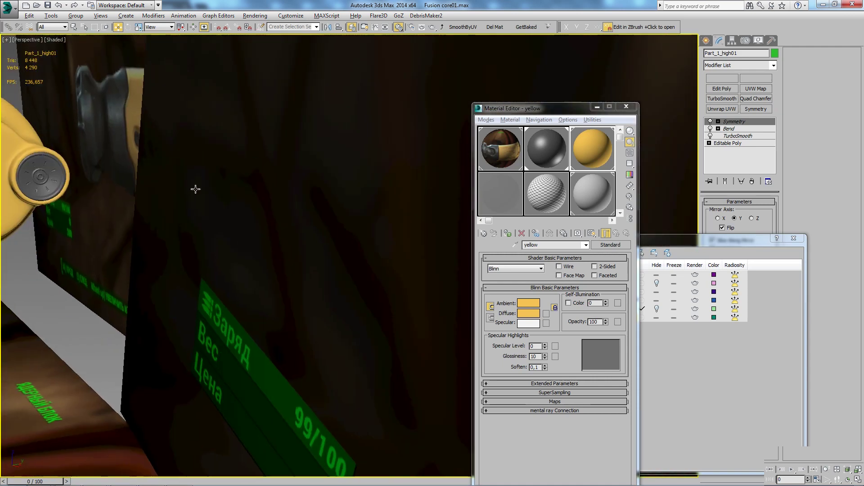
alt+middle_drag(187, 180, 270, 216)
scroll(341, 253, up, 3)
mouse_move(342, 252)
alt+middle_down()
mouse_move(177, 228)
mouse_move(353, 166)
alt+middle_up()
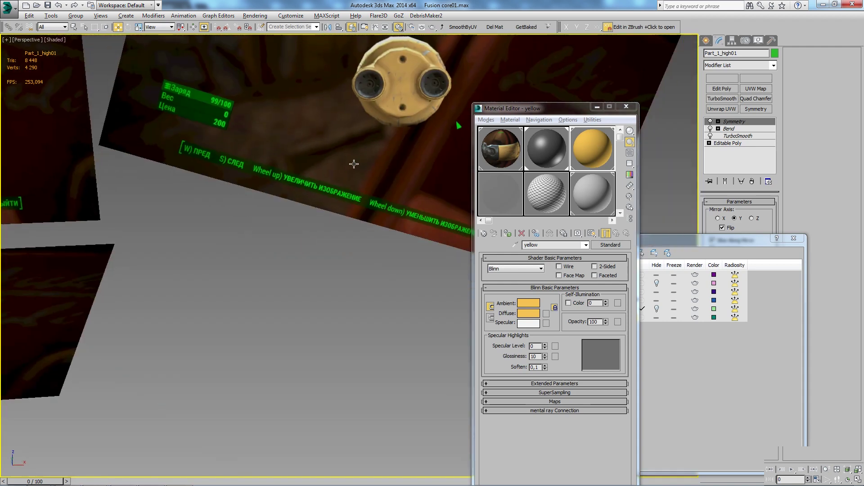
scroll(353, 167, up, 3)
scroll(362, 119, up, 3)
scroll(342, 112, down, 2)
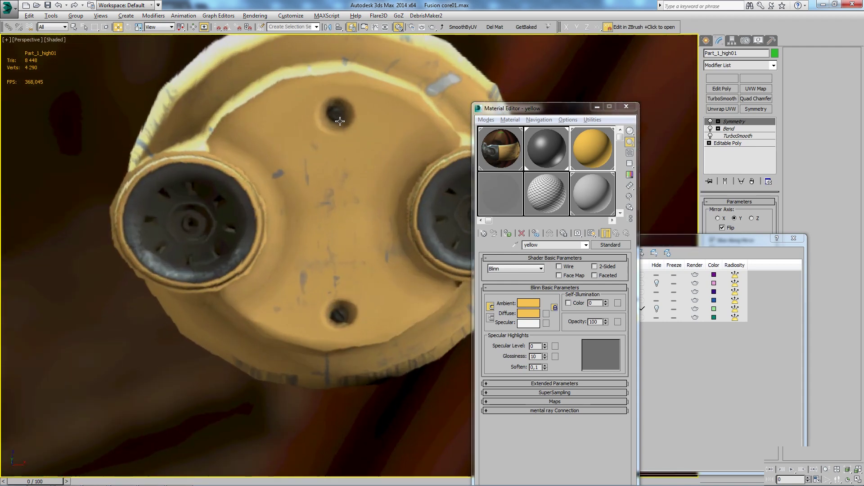
scroll(342, 112, down, 5)
middle_drag(361, 198, 386, 241)
scroll(197, 268, down, 3)
Check the handle end with two round buttons, then select the Backup layer.
alt+middle_drag(197, 268, 91, 281)
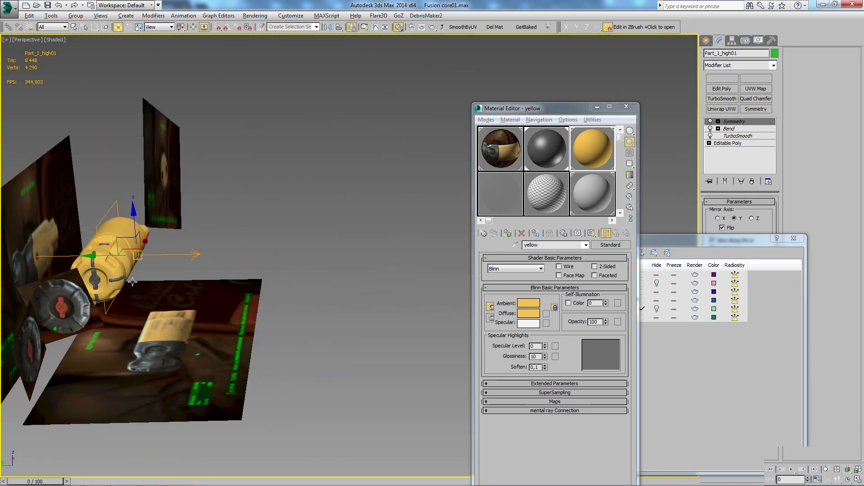
scroll(91, 281, up, 3)
scroll(129, 263, up, 3)
scroll(129, 263, down, 3)
alt+middle_drag(206, 258, 264, 309)
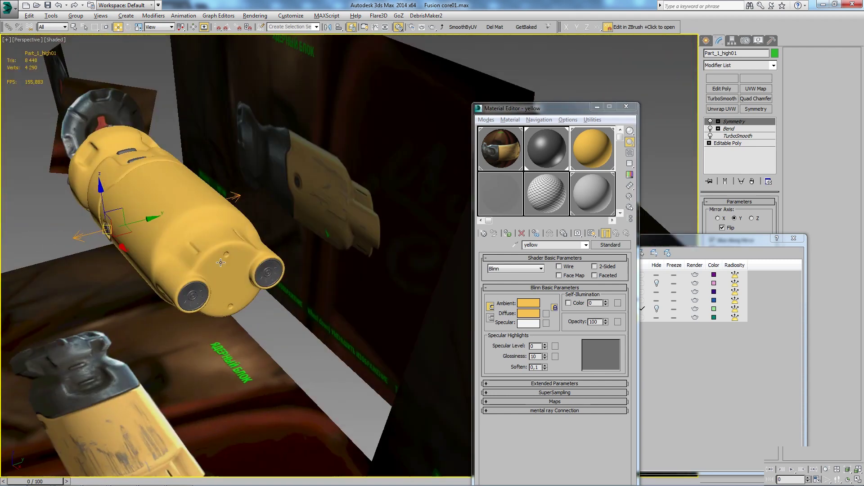
scroll(264, 308, up, 3)
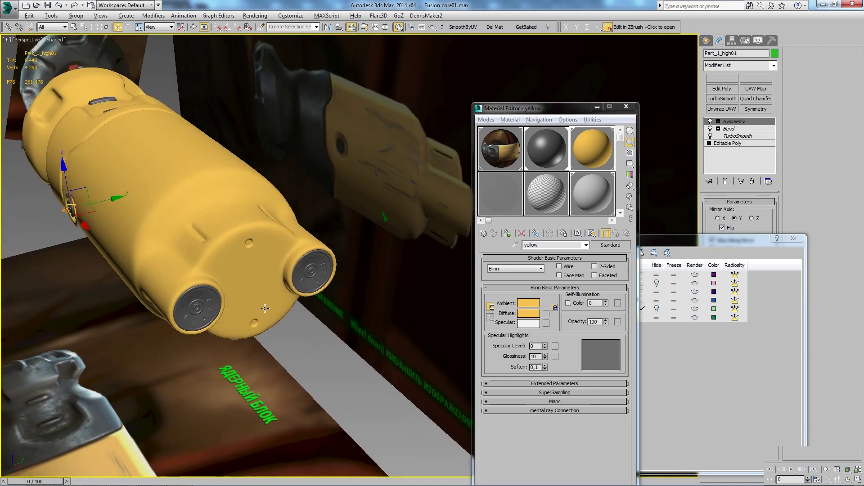
click(656, 284)
alt+middle_drag(437, 300, 403, 313)
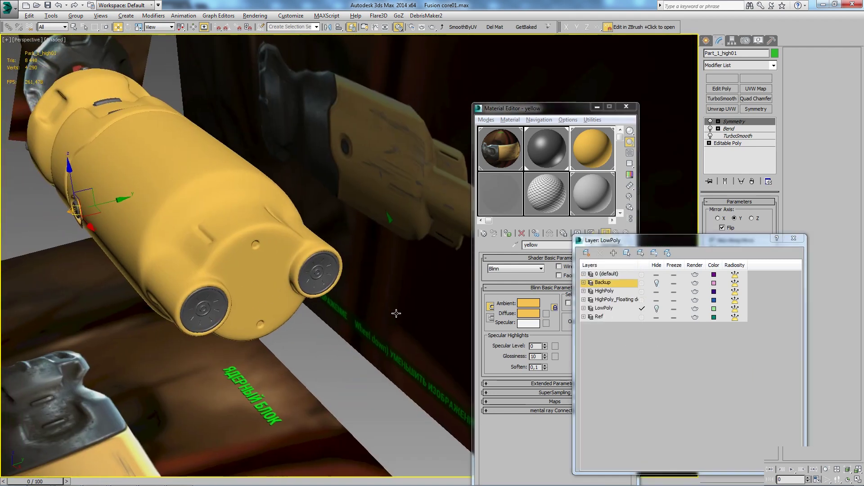
Unhide all hidden objects in the scene.
right_click(383, 245)
click(402, 203)
click(444, 274)
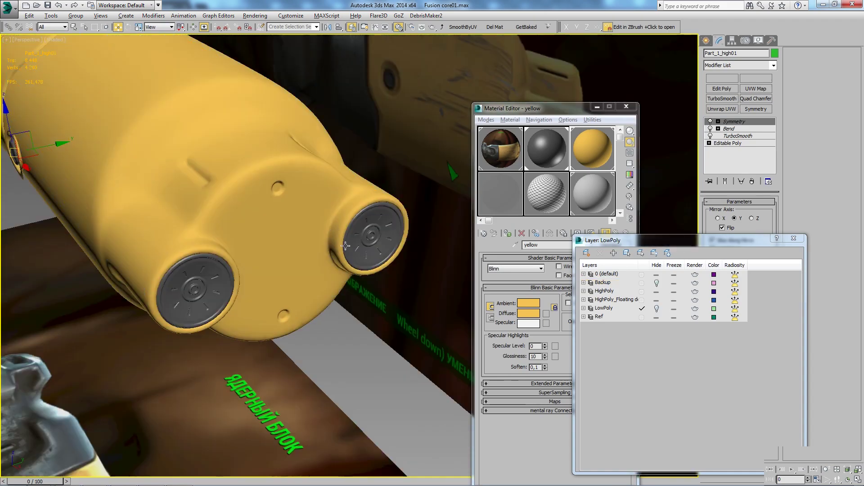
mouse_move(332, 226)
alt+middle_down()
mouse_move(289, 274)
mouse_move(364, 283)
mouse_move(271, 264)
alt+middle_up()
scroll(342, 285, down, 5)
Shift-drag Part_2_high00 to clone it as Part_2_high002.
click(355, 290)
shift+drag(217, 249, 239, 249)
click(446, 286)
mouse_move(446, 287)
alt+middle_down()
mouse_move(455, 323)
mouse_move(428, 261)
alt+middle_up()
scroll(428, 261, up, 5)
Pull the new Part_2_high002 copy out along X toward the core's cap end.
mouse_move(357, 261)
alt+middle_down()
mouse_move(366, 294)
mouse_move(342, 298)
alt+middle_up()
scroll(366, 294, up, 5)
scroll(366, 294, down, 5)
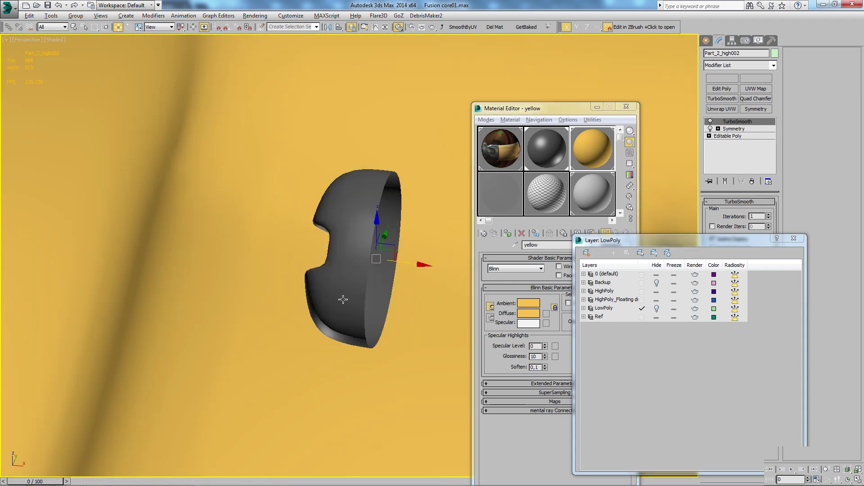
scroll(342, 298, up, 3)
scroll(340, 296, down, 5)
scroll(339, 296, up, 3)
scroll(352, 286, up, 3)
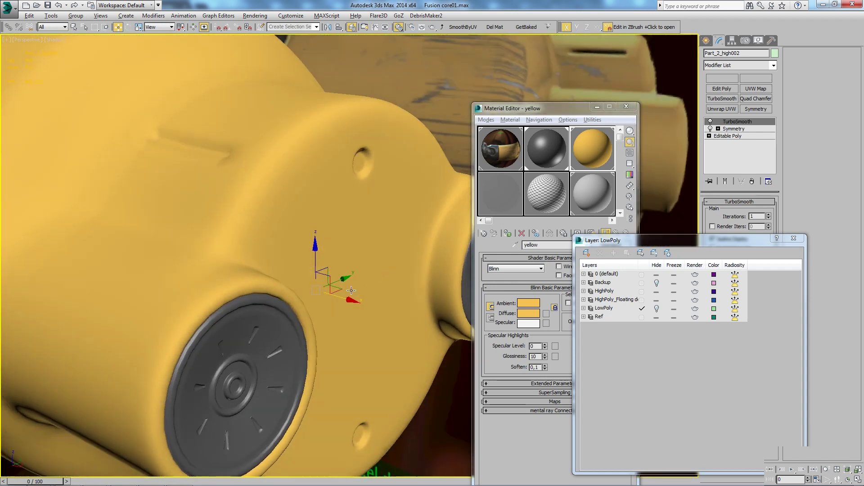
mouse_move(346, 301)
mouse_down()
mouse_move(407, 306)
mouse_move(395, 228)
mouse_up()
Slide the small screw into its hole on the yellow body and nudge it along Y.
key(e)
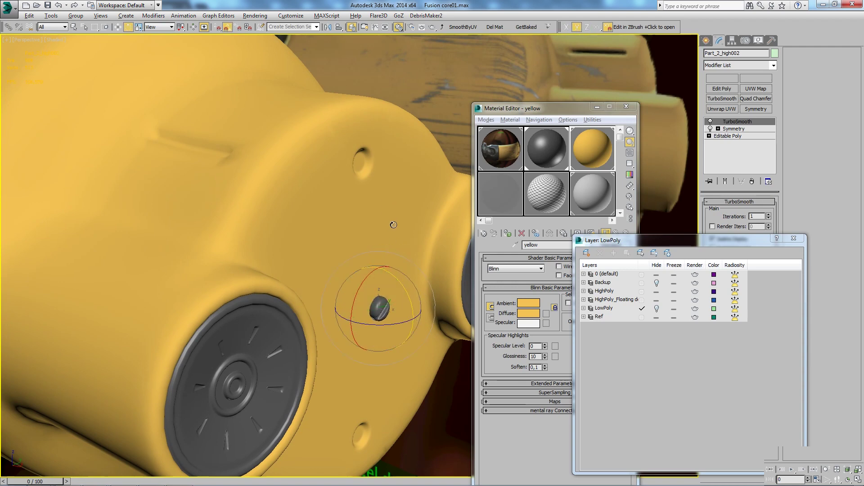
scroll(394, 225, up, 3)
key(w)
scroll(373, 317, up, 2)
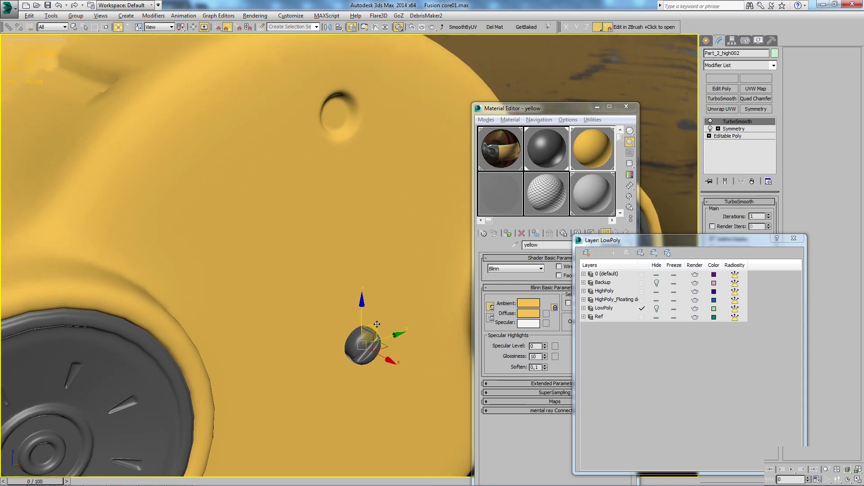
alt+middle_drag(377, 324, 381, 224)
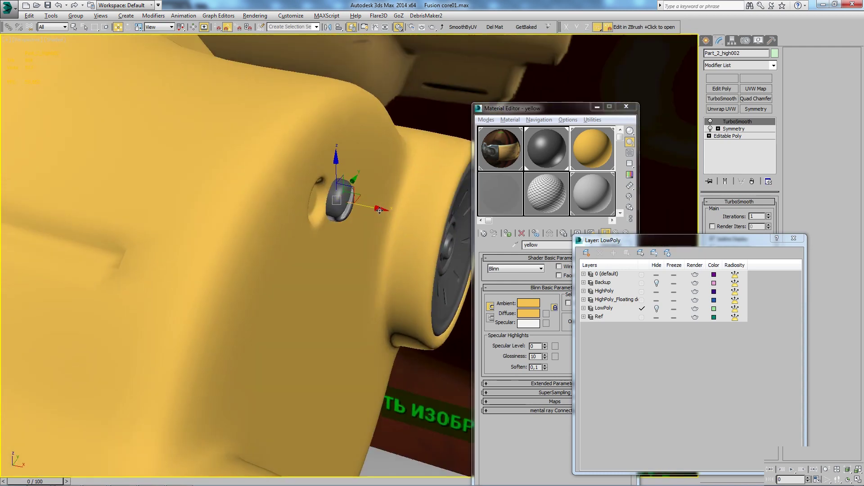
drag(380, 211, 354, 208)
alt+middle_drag(353, 208, 319, 189)
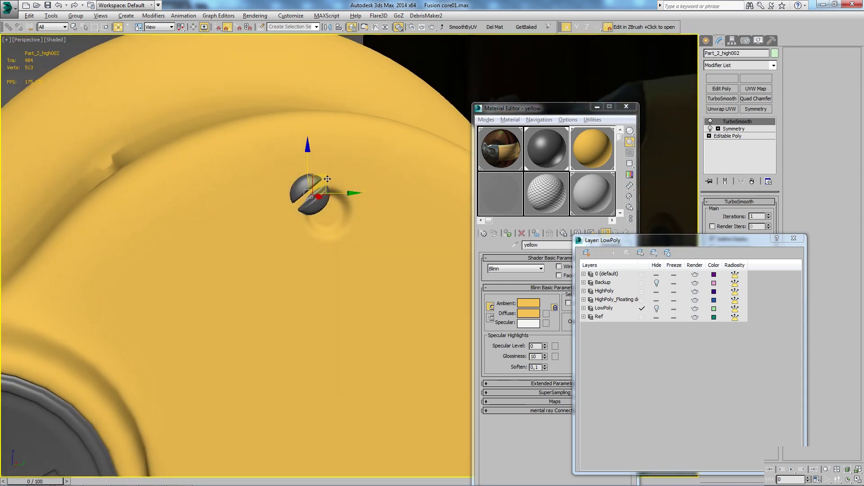
key(z)
key(r)
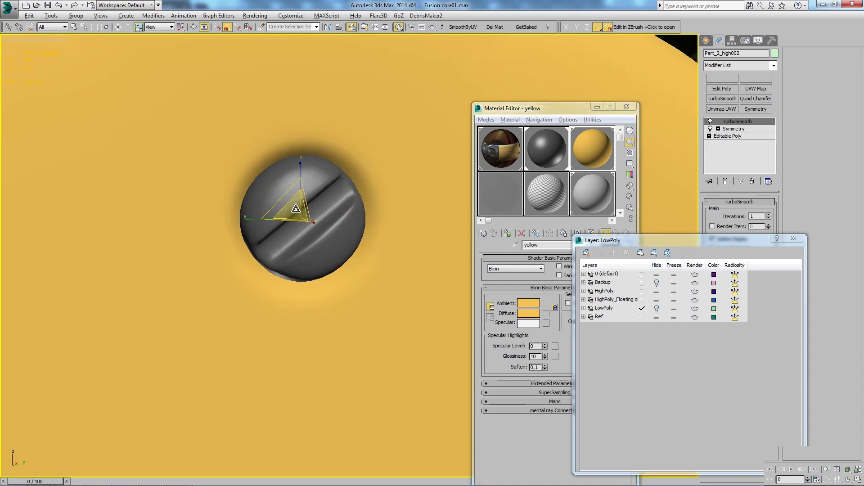
key(w)
mouse_move(295, 206)
alt+middle_down()
mouse_move(319, 227)
mouse_move(342, 225)
alt+middle_up()
drag(350, 221, 352, 220)
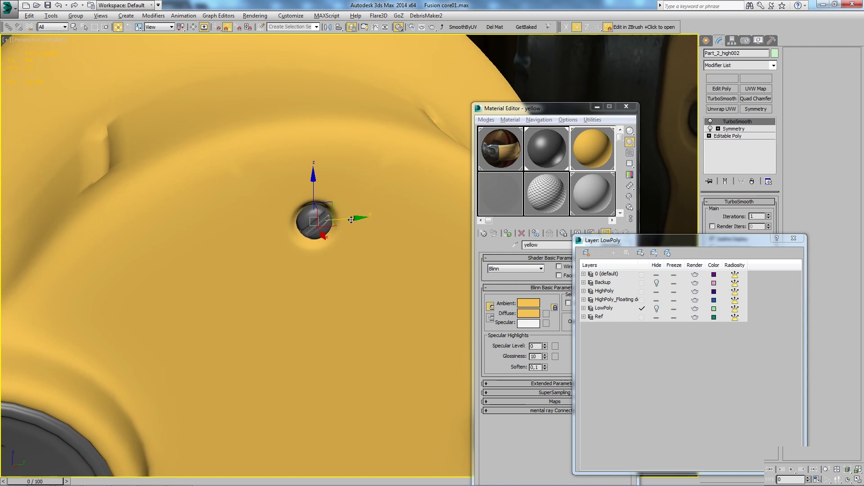
scroll(412, 303, down, 2)
Copy the screw down to the lower hole and rotate the copy's slot.
mouse_move(374, 343)
alt+middle_down()
mouse_move(375, 302)
mouse_move(348, 261)
alt+middle_up()
scroll(372, 312, up, 3)
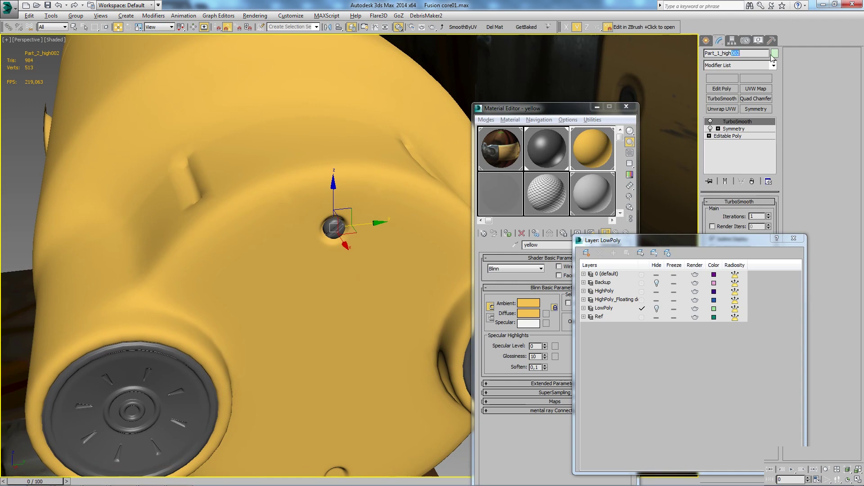
alt+middle_drag(336, 228, 319, 159)
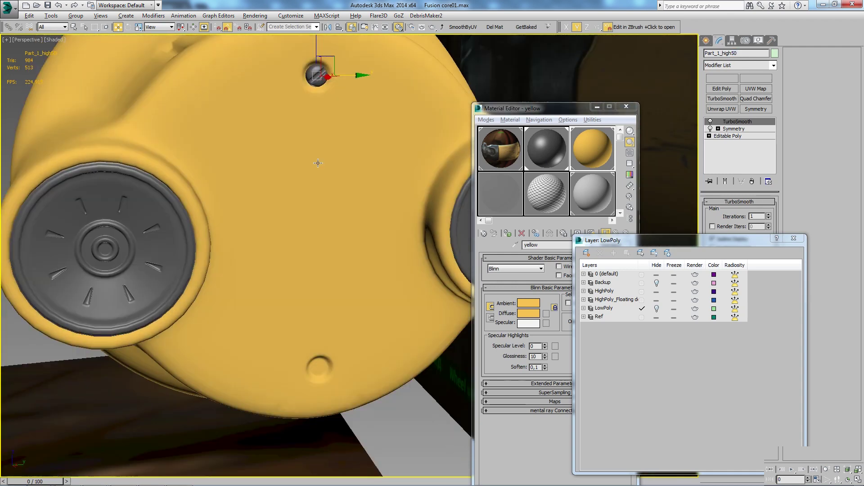
scroll(319, 159, down, 2)
shift+drag(319, 67, 314, 237)
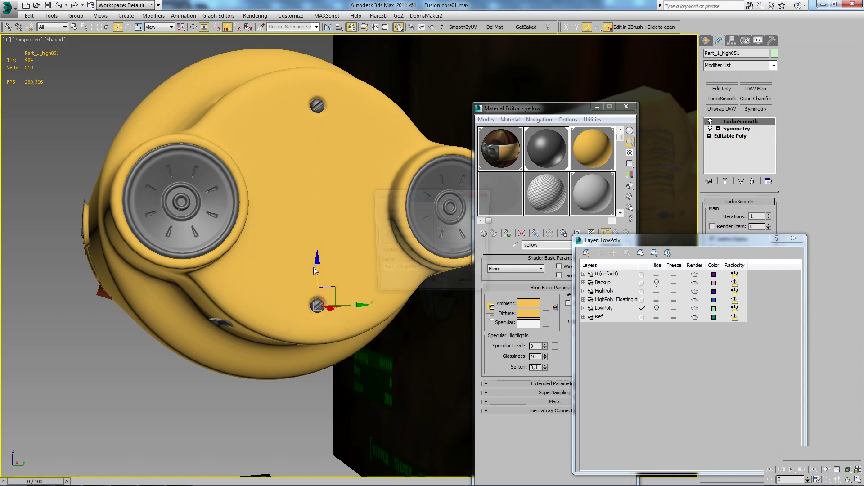
key(z)
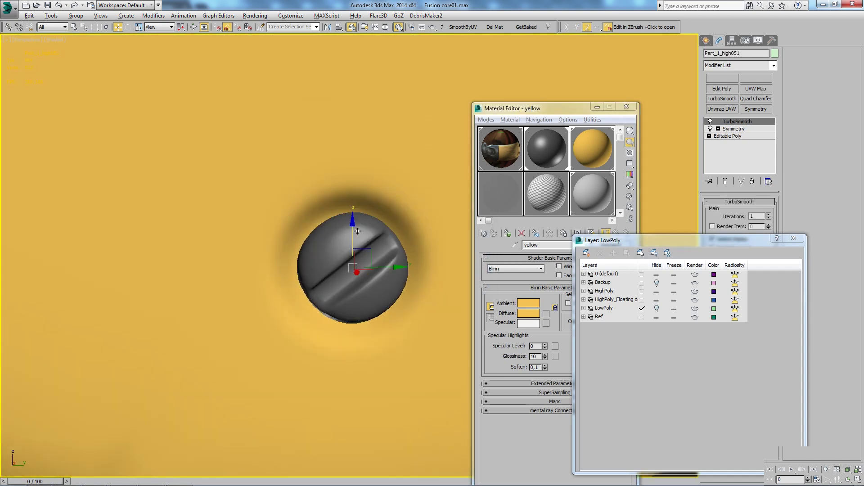
key(e)
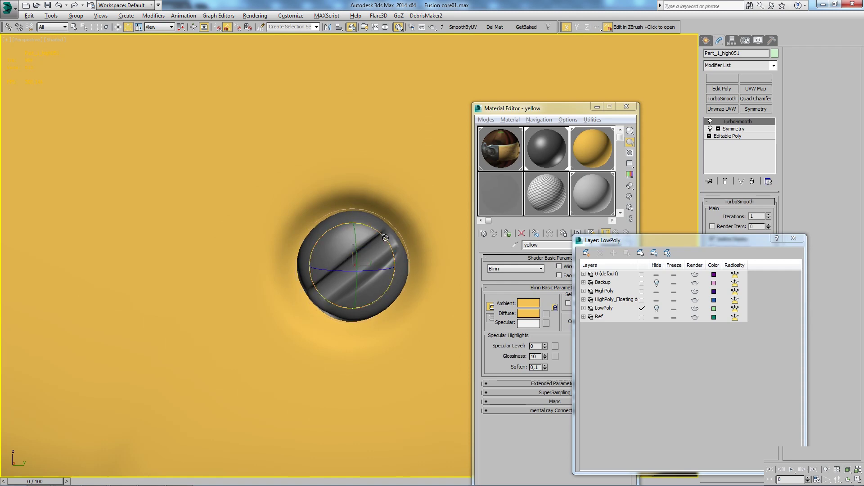
drag(386, 239, 351, 193)
scroll(361, 291, down, 6)
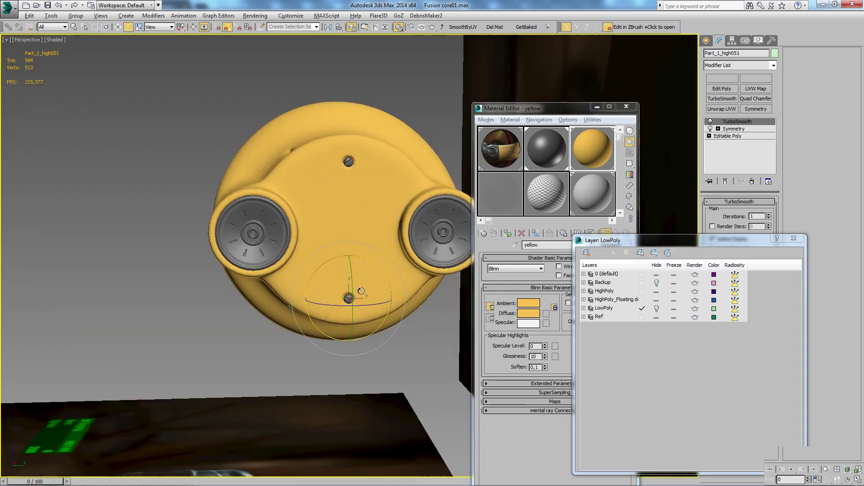
Select both screws and align their transforms to their own axes.
mouse_move(361, 291)
alt+middle_down()
mouse_move(252, 253)
mouse_move(144, 232)
mouse_move(315, 246)
mouse_move(509, 222)
alt+middle_up()
scroll(385, 239, up, 5)
scroll(286, 260, down, 5)
scroll(379, 237, up, 8)
scroll(379, 237, down, 3)
scroll(379, 237, down, 4)
scroll(353, 251, up, 3)
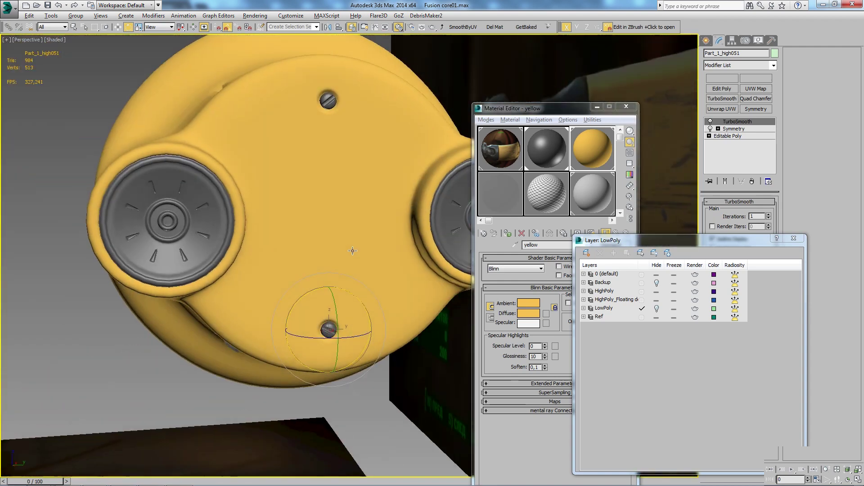
ctrl+click(329, 100)
key(r)
right_click(355, 176)
click(366, 165)
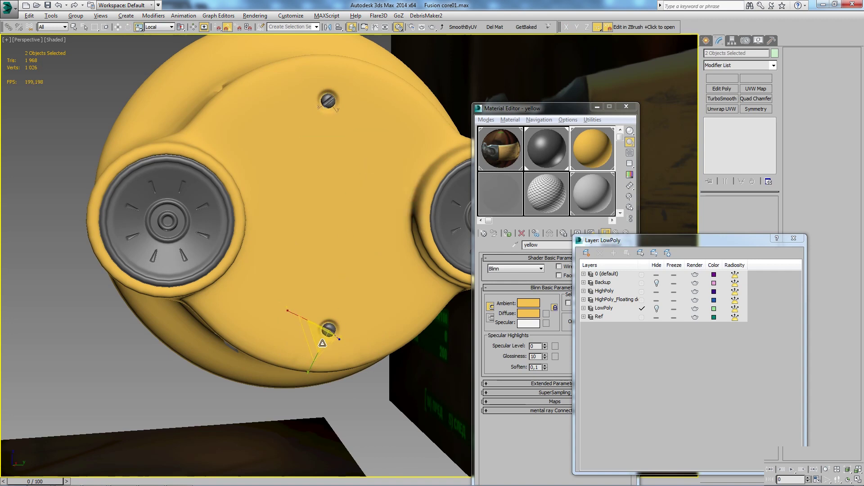
Delete the old TurboSmooth modifier from the top and lower screws.
alt+middle_drag(322, 114, 327, 102)
click(326, 103)
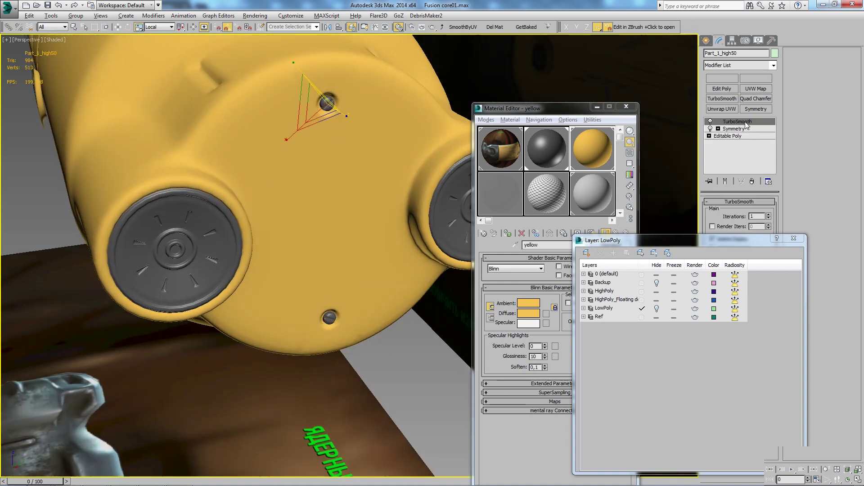
right_click(744, 122)
click(765, 153)
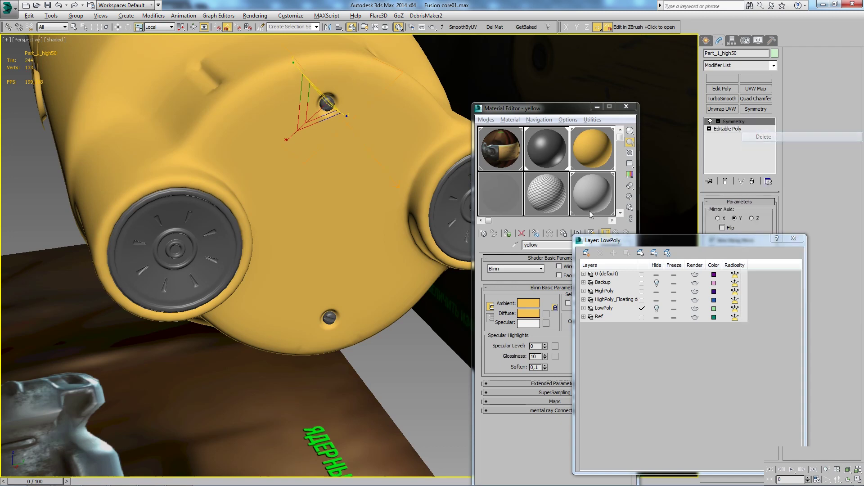
click(329, 317)
right_click(737, 123)
click(752, 134)
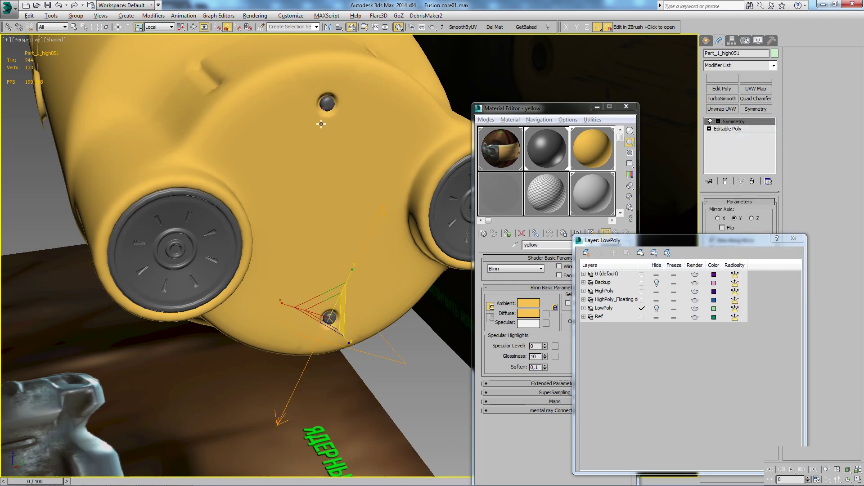
Reorient both screws' pivots with the RappaTools menu.
ctrl+click(330, 105)
right_click(331, 108)
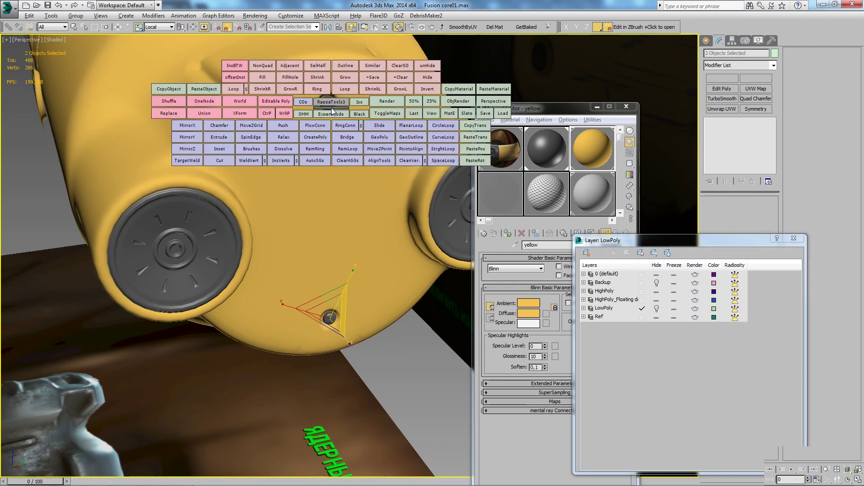
click(258, 125)
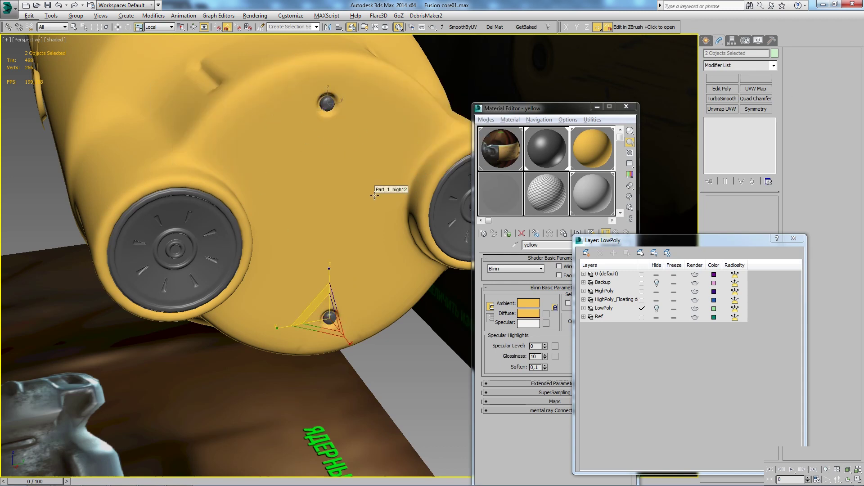
Add TurboSmooth to the top screw, then select the lower screw for smoothing.
click(322, 102)
right_click(363, 157)
click(399, 116)
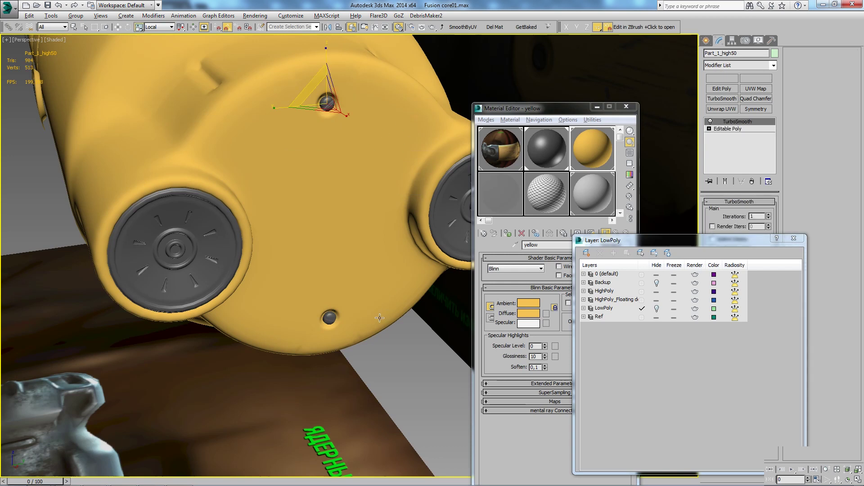
click(333, 314)
scroll(335, 100, up, 5)
click(315, 104)
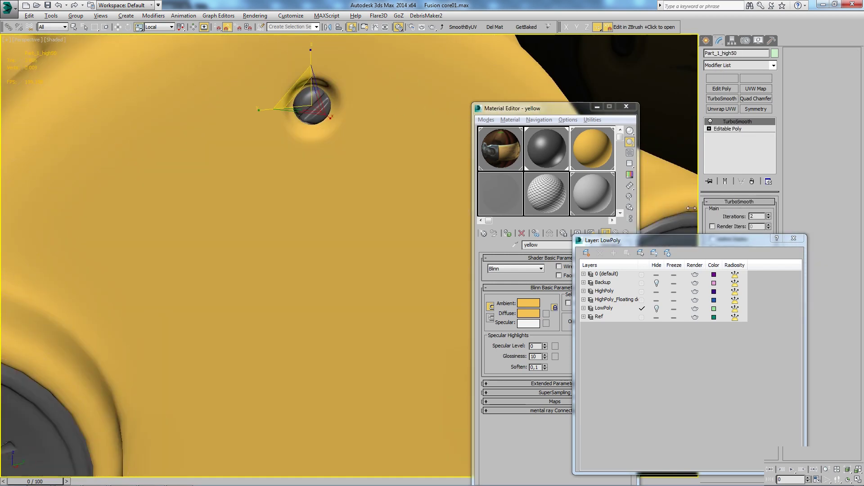
alt+middle_drag(270, 180, 197, 154)
click(330, 375)
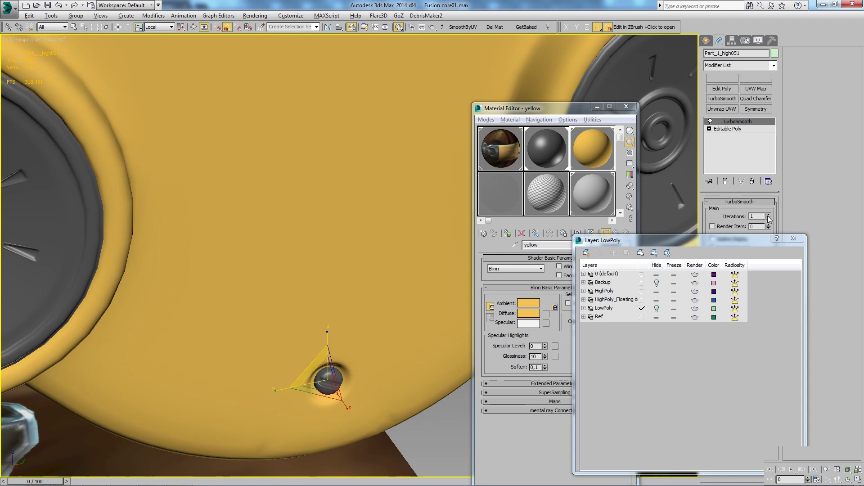
scroll(345, 380, down, 4)
scroll(344, 381, down, 3)
mouse_move(345, 380)
alt+middle_down()
mouse_move(370, 230)
mouse_move(308, 154)
alt+middle_up()
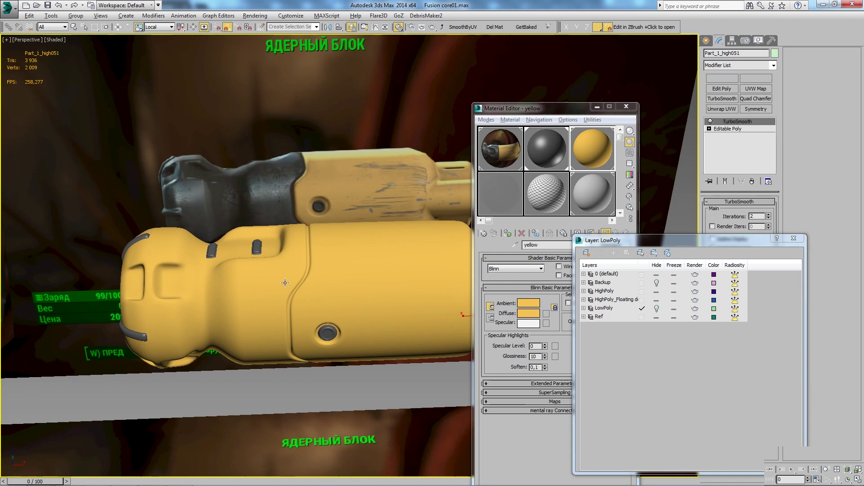
Isolate Part_1_high12, enter its Edit Poly at Polygon level and turn on edged faces.
scroll(285, 283, up, 2)
scroll(285, 282, up, 2)
scroll(289, 282, down, 2)
scroll(288, 283, up, 3)
click(321, 279)
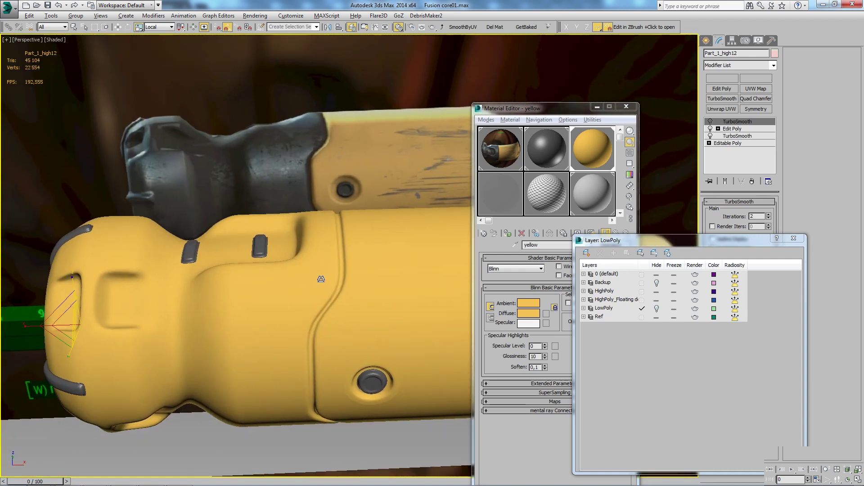
key(alt+q)
scroll(367, 234, up, 3)
click(731, 129)
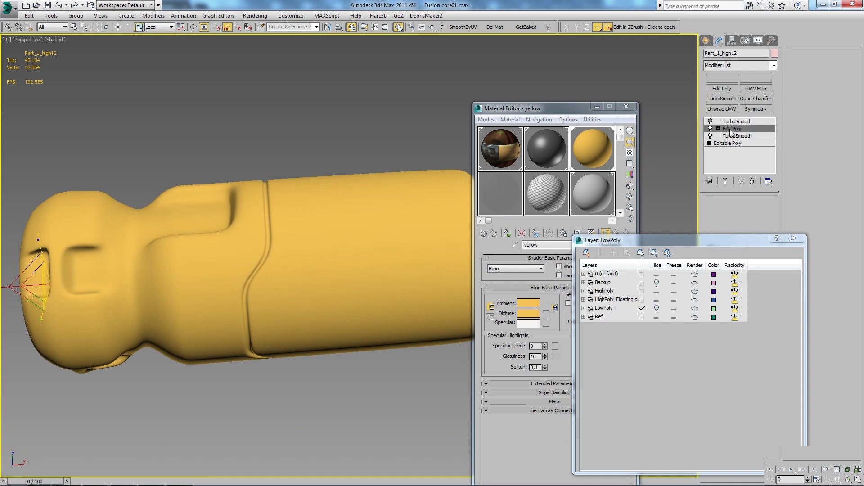
key(4)
mouse_move(179, 247)
middle_down()
mouse_move(298, 233)
mouse_move(152, 128)
middle_up()
key(F4)
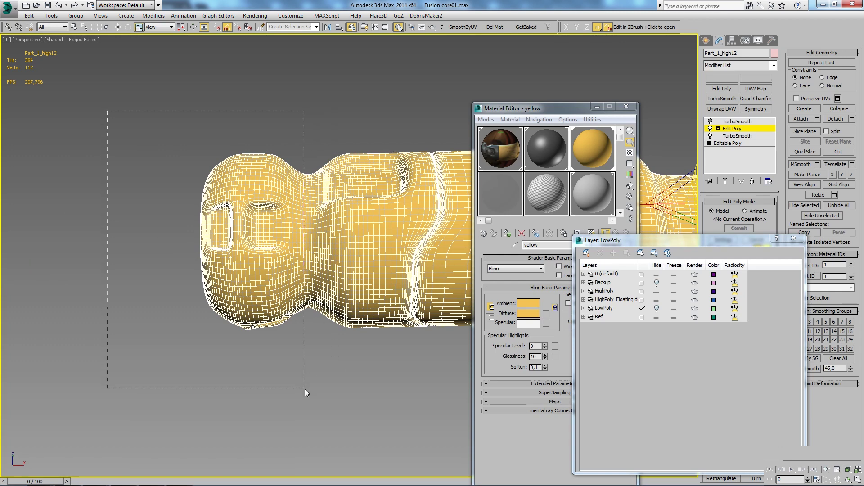
Box-select the front-end faces of the core body Part_1_high12, refining the selection from the top view.
drag(338, 361, 304, 389)
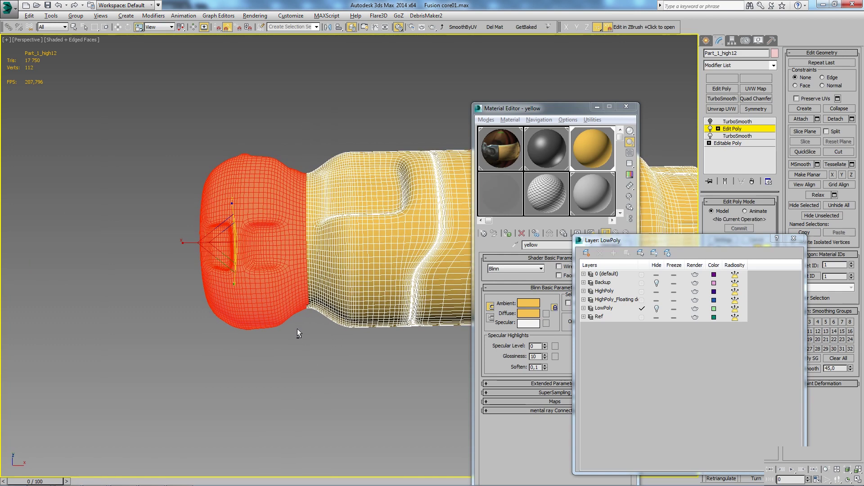
key(z)
key(ctrl+backspace)
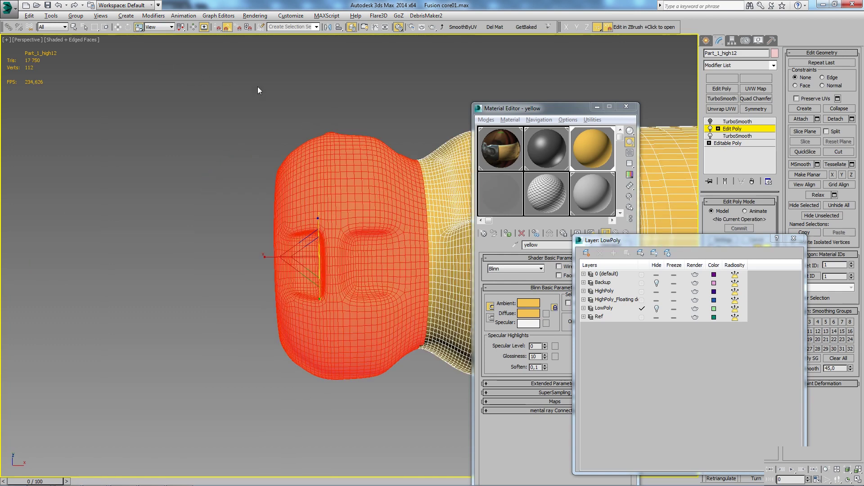
alt+middle_drag(258, 87, 147, 81)
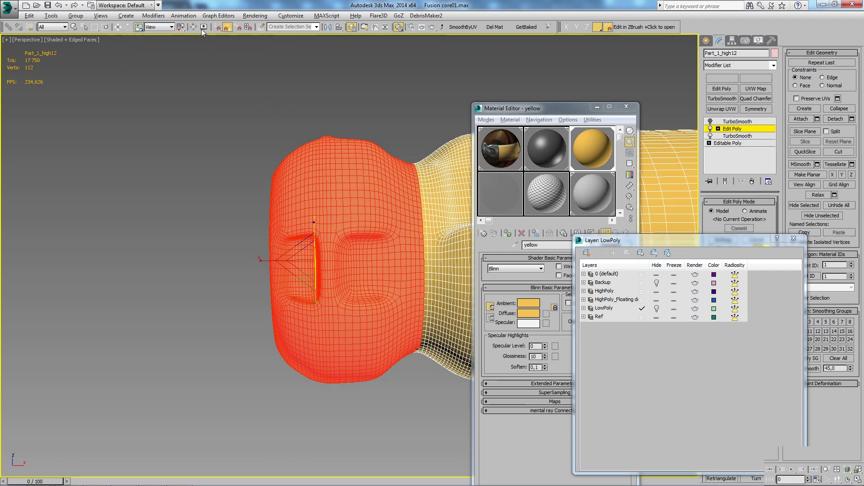
key(t)
scroll(269, 98, down, 3)
drag(181, 47, 361, 433)
scroll(366, 93, up, 3)
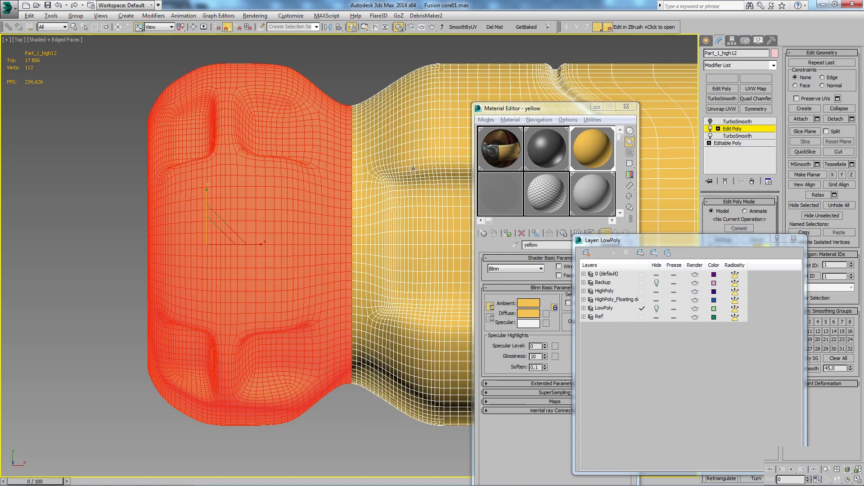
alt+middle_drag(365, 94, 340, 243)
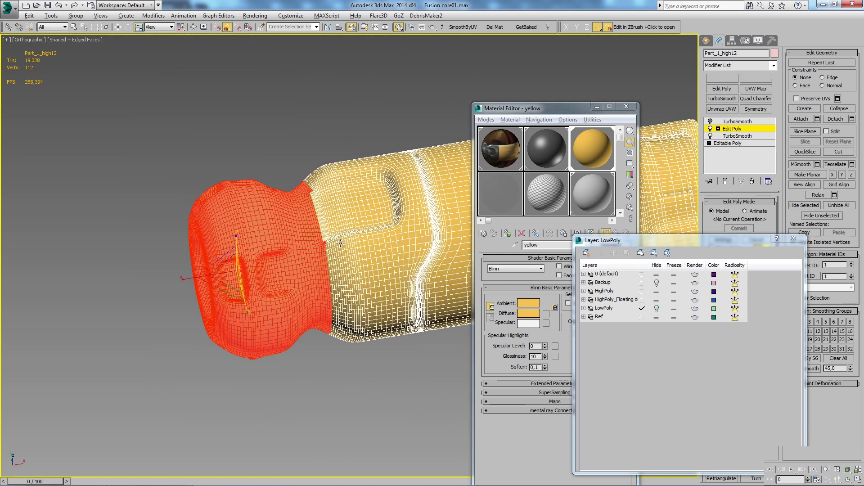
Grow the face selection back to the seam and drop the _Black material on the body.
key(ctrl+Page_Up)
key(ctrl+Page_Up)
key(ctrl+Page_Up)
key(ctrl+Page_Up)
key(ctrl+Page_Up)
key(ctrl+Page_Up)
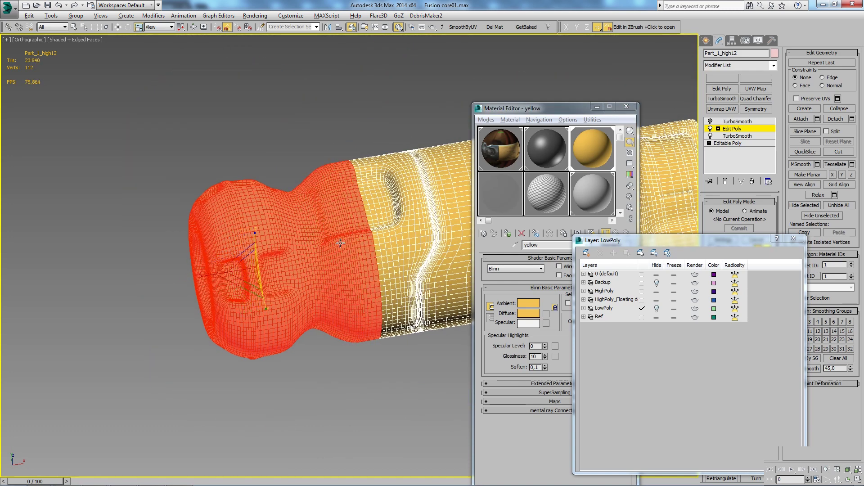
key(ctrl+Page_Up)
key(ctrl+Page_Up)
key(ctrl+Page_Up)
key(ctrl+Page_Up)
key(ctrl+Page_Up)
key(ctrl+Page_Up)
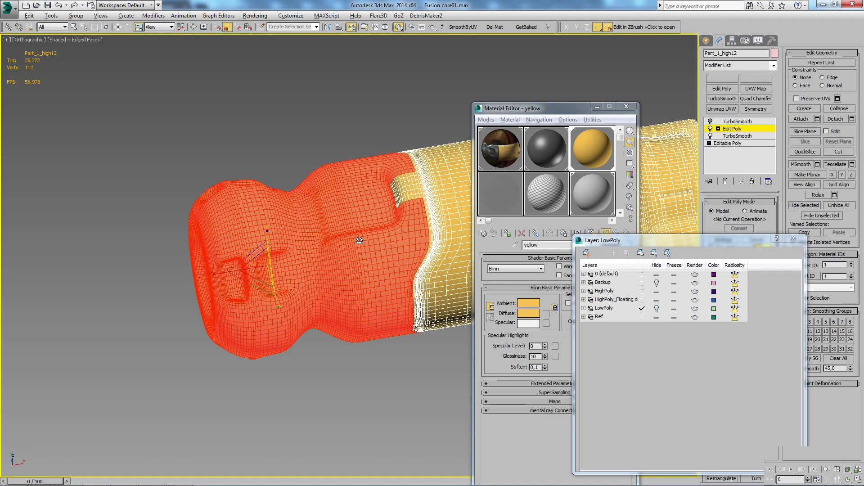
key(ctrl+Page_Up)
key(ctrl+Page_Up)
key(ctrl+Page_Up)
key(ctrl+Page_Up)
scroll(319, 232, up, 5)
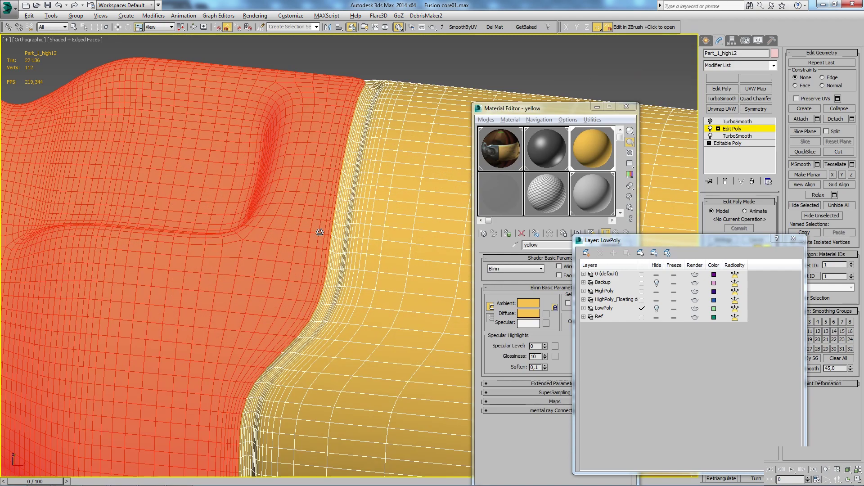
key(F4)
key(ctrl+Page_Up)
key(ctrl+Page_Up)
key(ctrl+Page_Up)
key(ctrl+Page_Up)
key(ctrl+Page_Up)
key(ctrl+Page_Up)
key(ctrl+Page_Up)
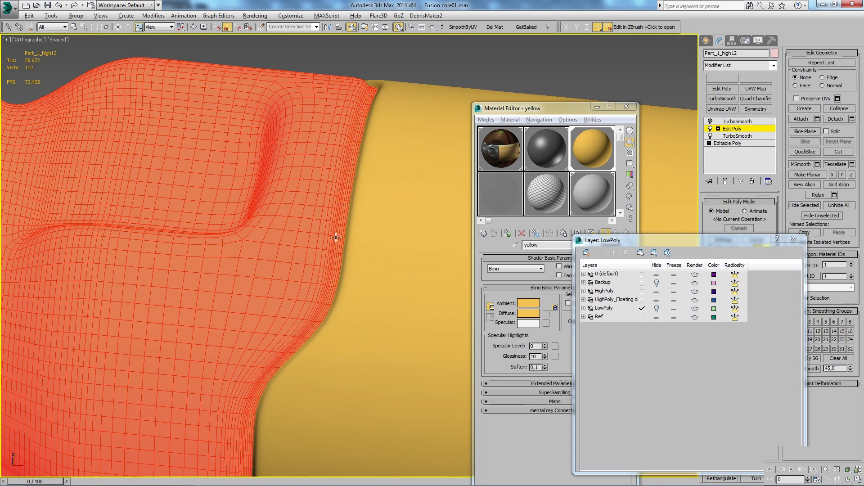
scroll(336, 237, down, 5)
alt+middle_drag(347, 198, 353, 179)
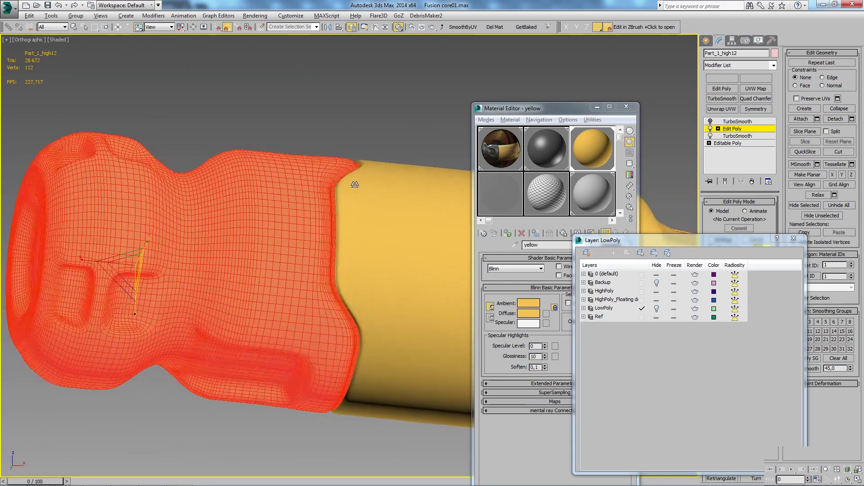
scroll(355, 192, up, 3)
scroll(357, 194, up, 1)
scroll(357, 193, down, 6)
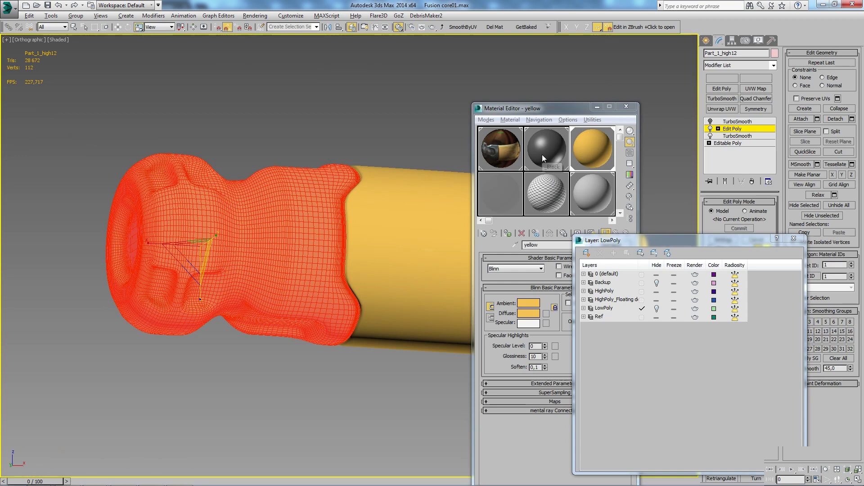
drag(542, 155, 343, 221)
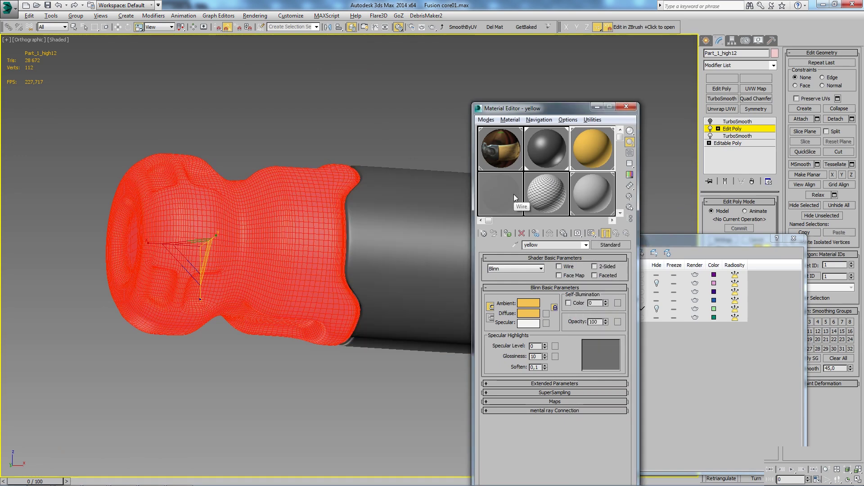
Undo the _Black material drop and give the selected cap polygons material ID 2.
key(ctrl+z)
mouse_move(549, 156)
mouse_down()
mouse_move(275, 256)
mouse_move(279, 245)
mouse_up()
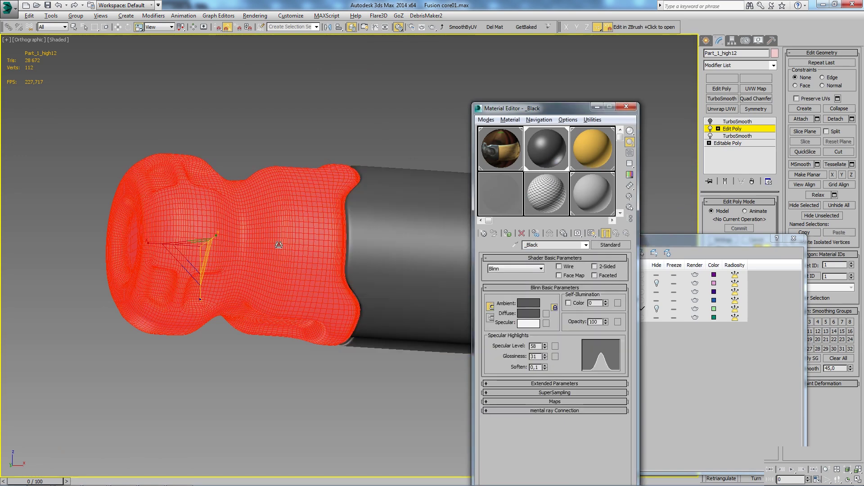
key(ctrl+z)
drag(756, 245, 636, 443)
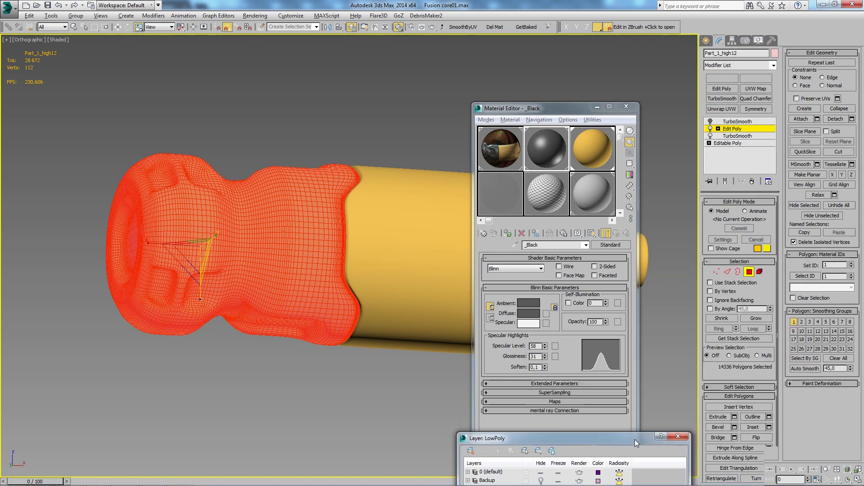
click(852, 264)
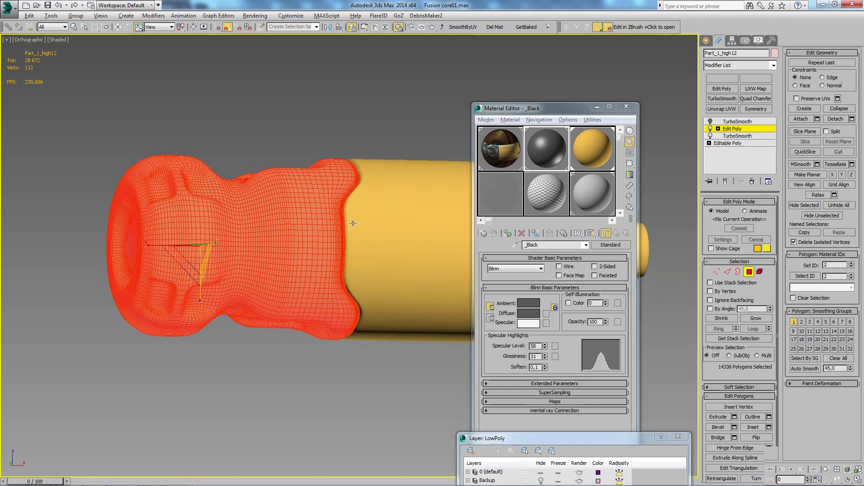
Test-drop _Black on the model, undo it, and pick the empty 13 - Default sample slot.
scroll(293, 207, up, 5)
scroll(319, 226, down, 2)
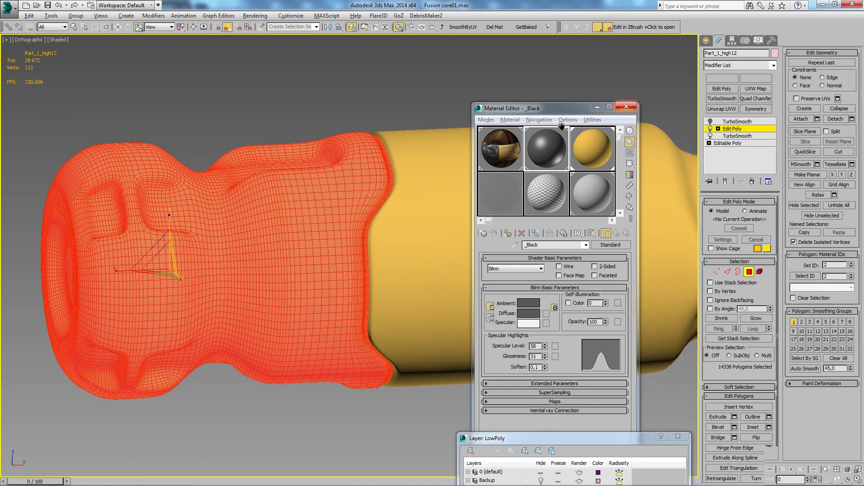
drag(546, 149, 217, 269)
key(ctrl+z)
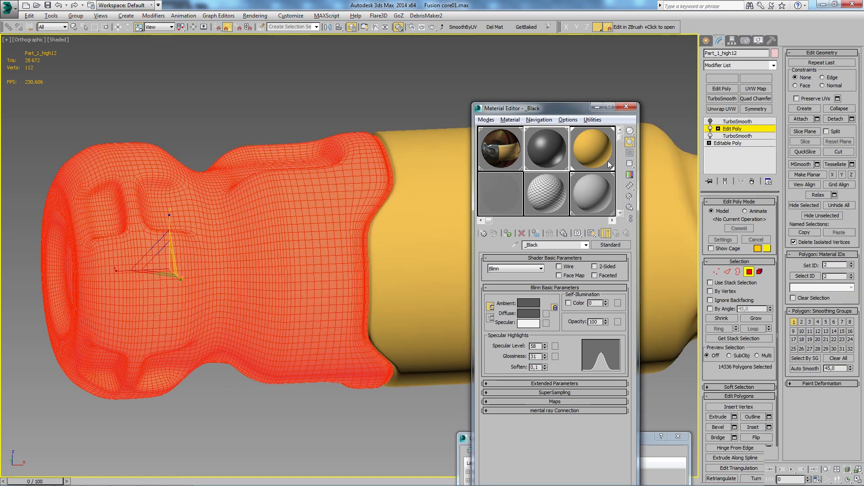
drag(622, 141, 622, 155)
click(498, 209)
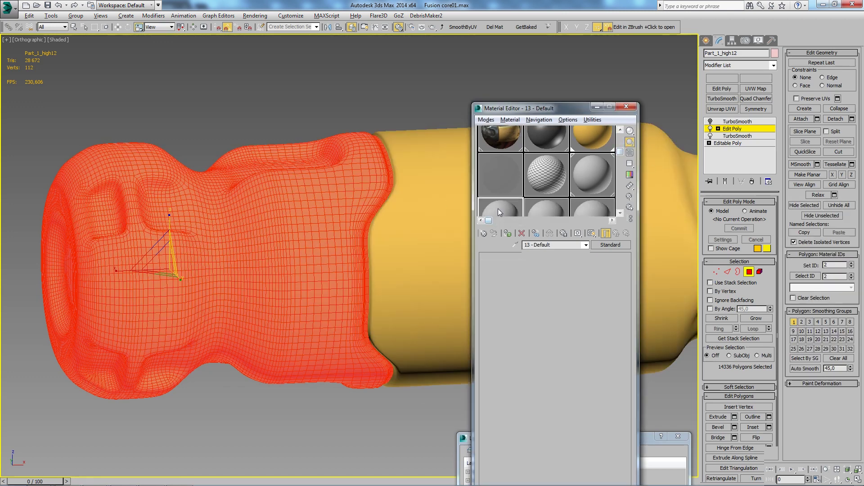
Convert 13 - Default to Multi/Sub-Object, keeping the old material, and delete it down to two slots.
click(594, 247)
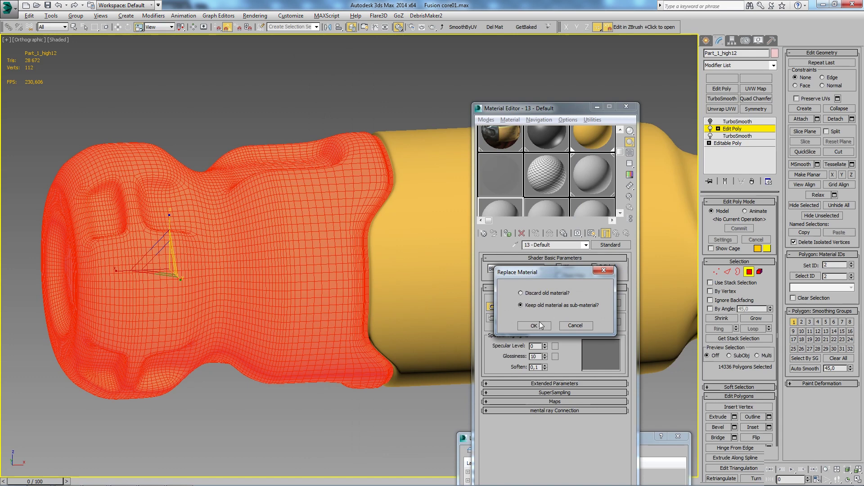
click(540, 324)
click(596, 274)
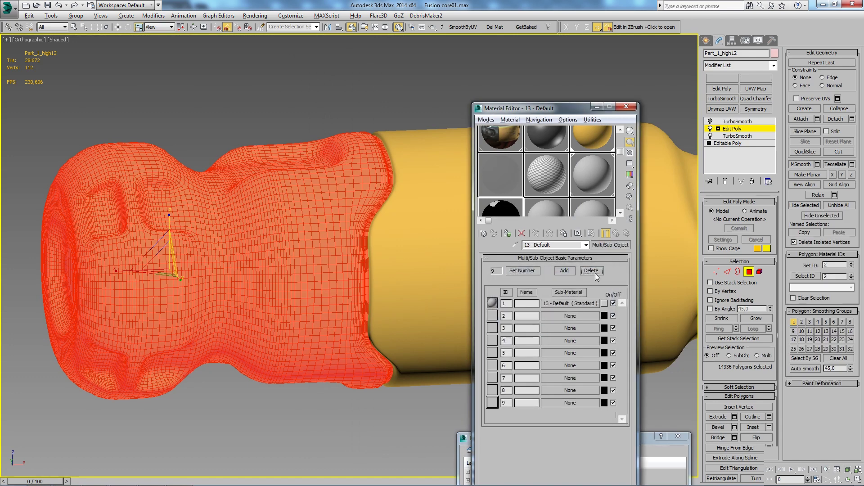
double_click(596, 274)
triple_click(595, 274)
click(596, 273)
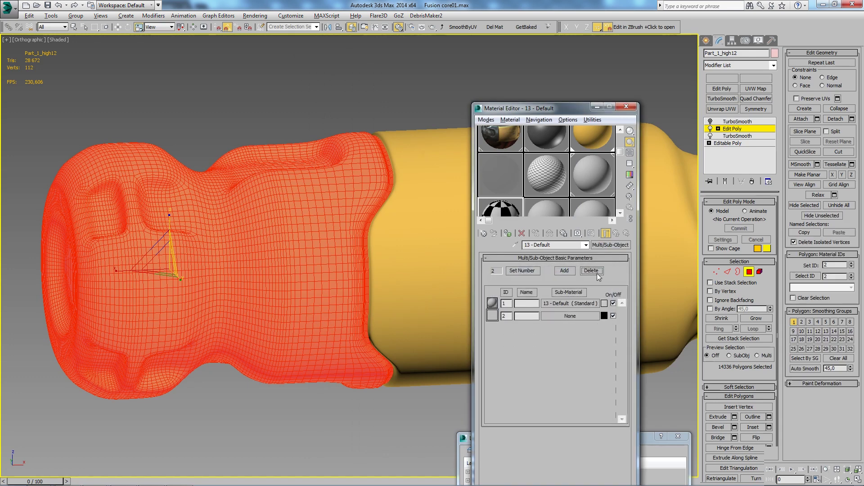
drag(620, 158, 620, 151)
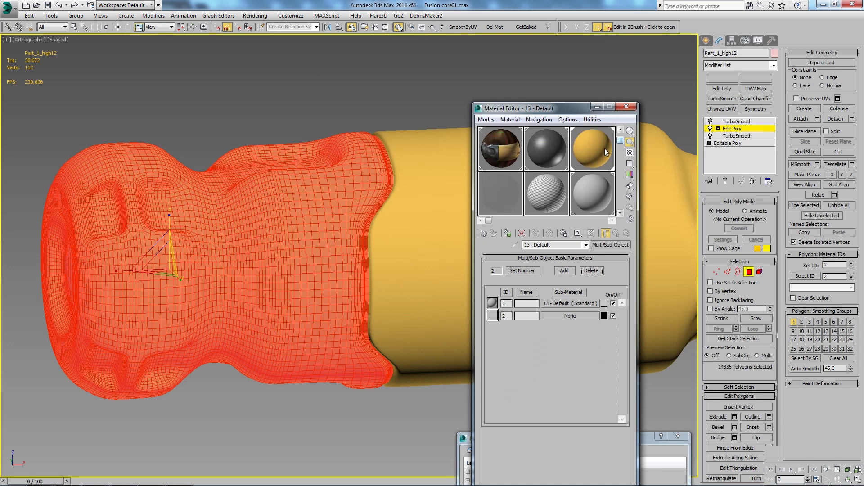
Assign the yellow material to sub-material ID 1 and _Black to ID 2.
drag(576, 315, 575, 314)
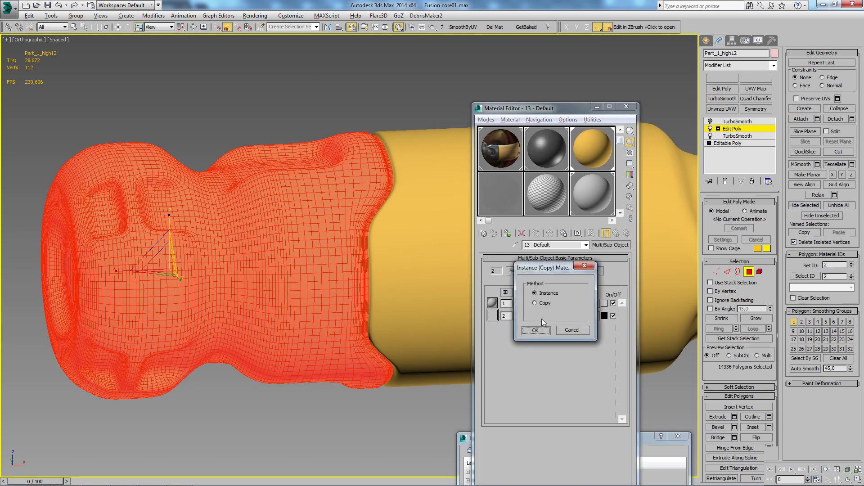
click(571, 331)
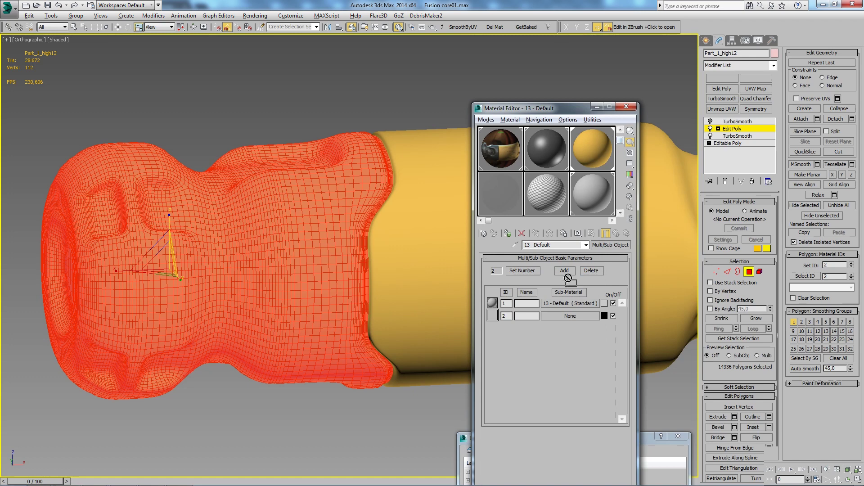
drag(560, 304, 570, 316)
click(541, 330)
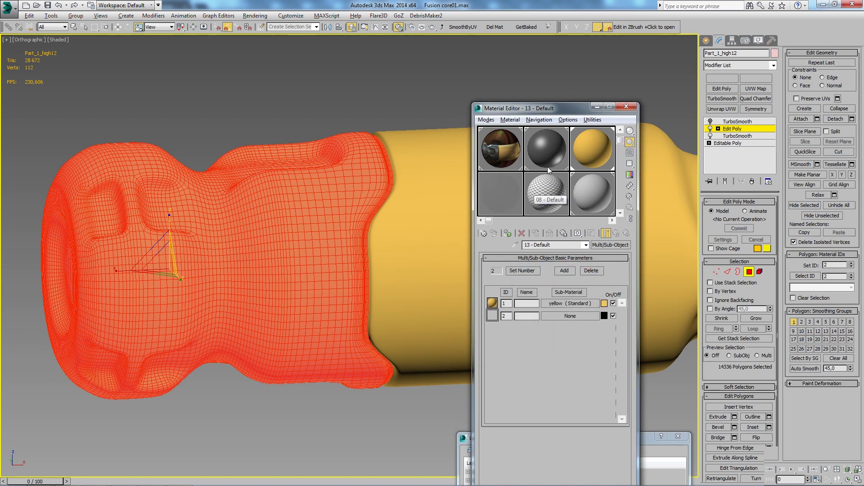
drag(547, 168, 565, 314)
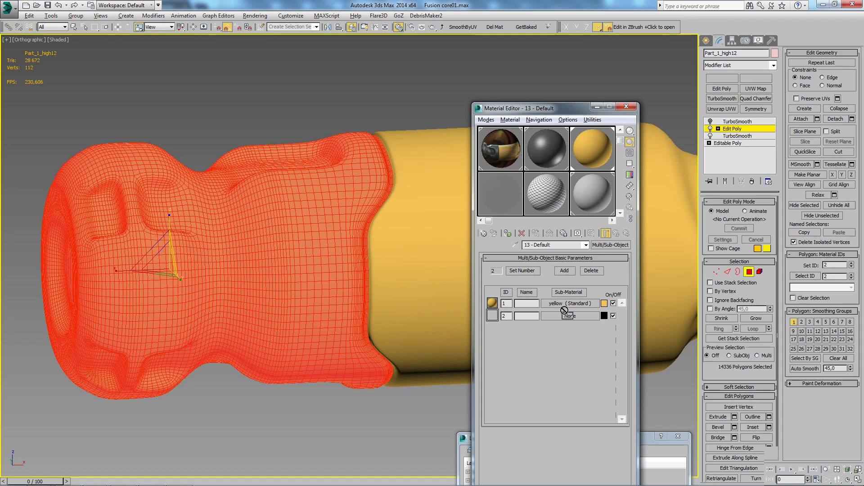
click(535, 332)
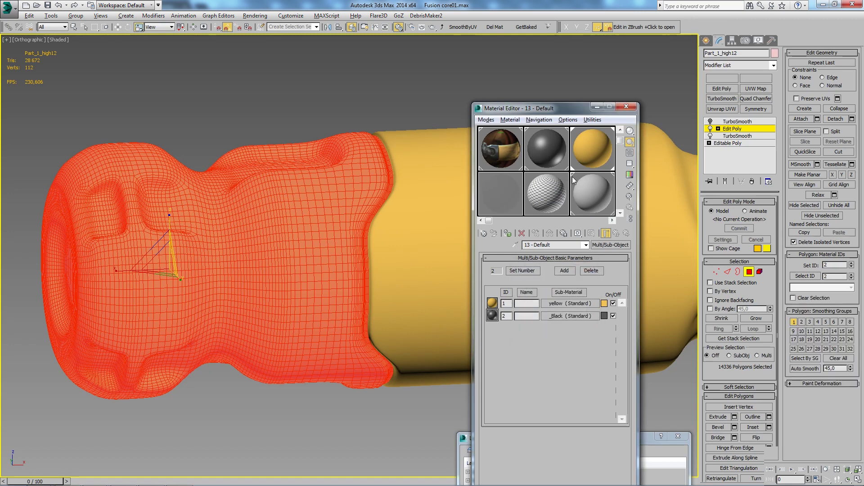
Apply the 13 - Default multi/sub-object material to Part_1_high12 and inspect the grey front end.
click(706, 40)
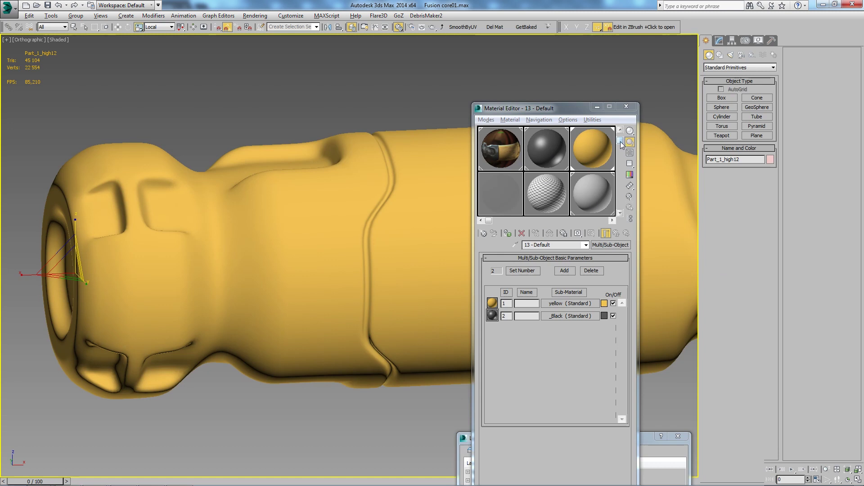
click(594, 150)
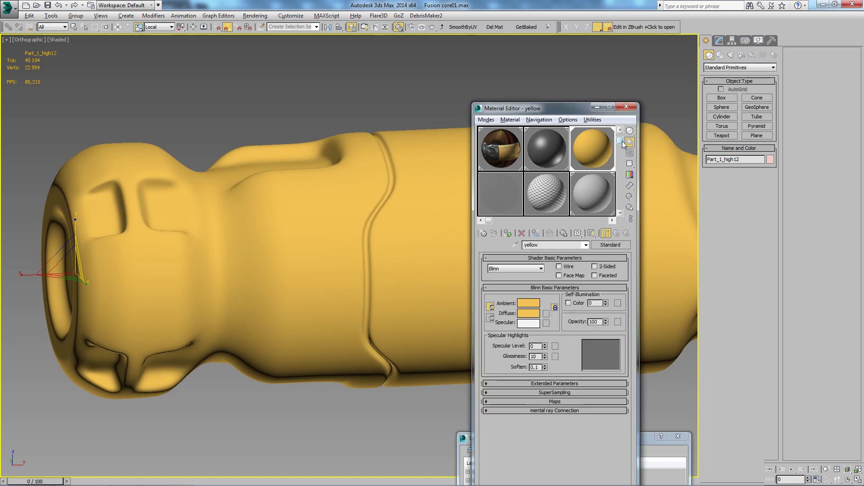
scroll(606, 153, down, 2)
click(511, 213)
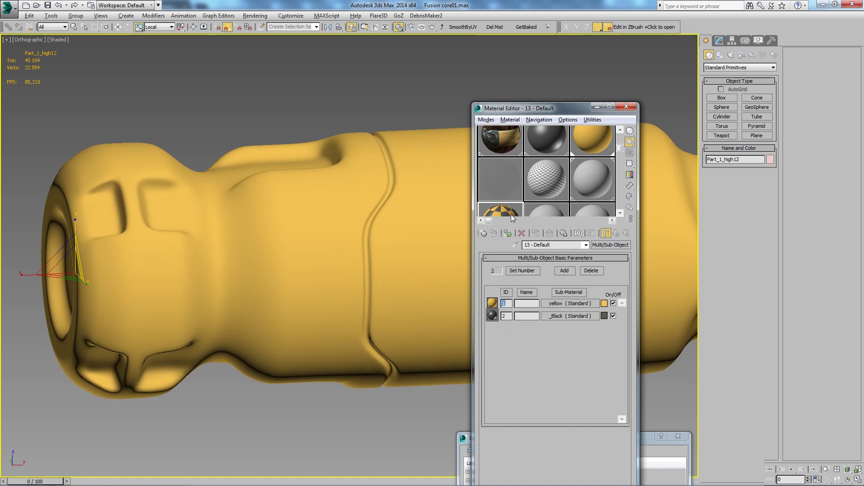
drag(512, 216, 376, 228)
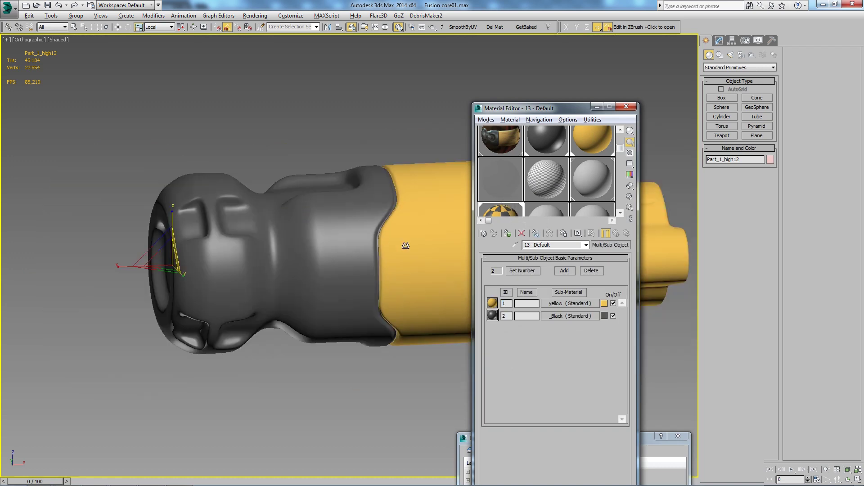
scroll(379, 239, up, 4)
scroll(378, 238, up, 2)
scroll(379, 251, up, 2)
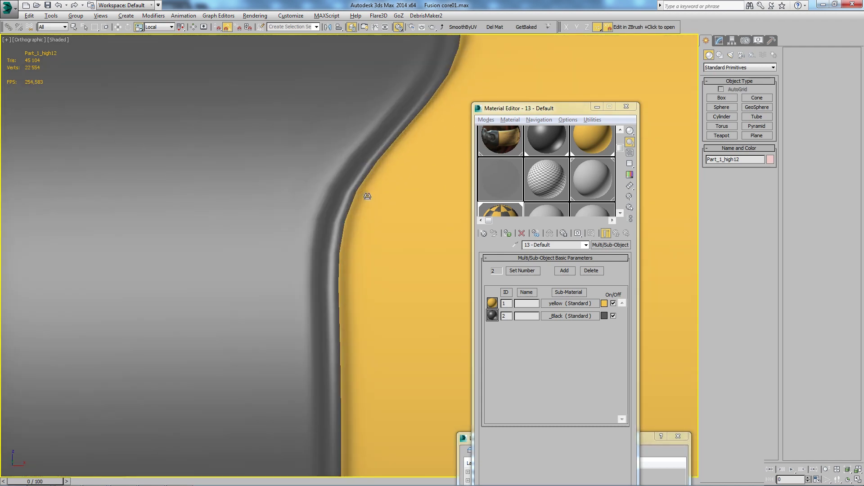
scroll(367, 193, down, 3)
scroll(405, 198, down, 3)
alt+middle_drag(434, 202, 404, 226)
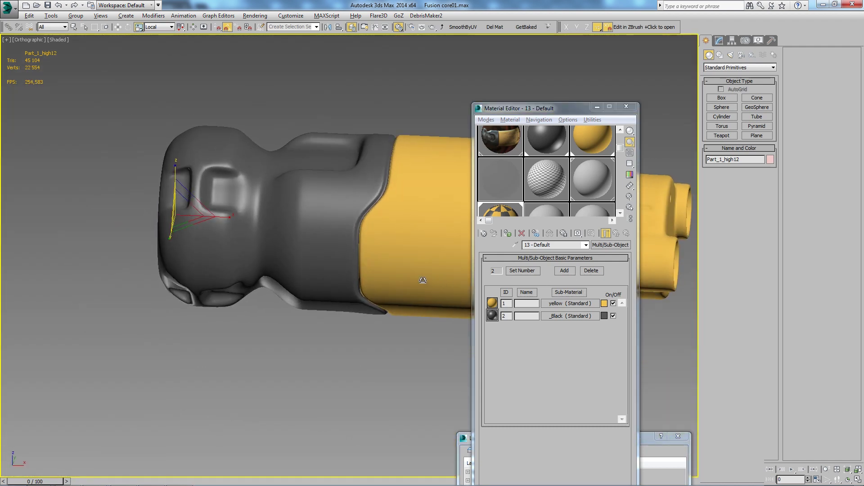
Add sub-material Material #23 as a Standard material with teal ambient colour RGB 55, 188, 155.
click(568, 273)
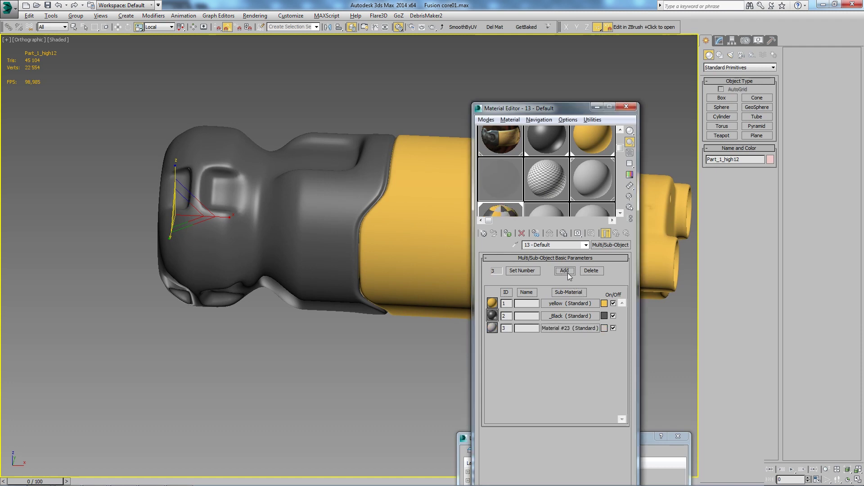
click(562, 328)
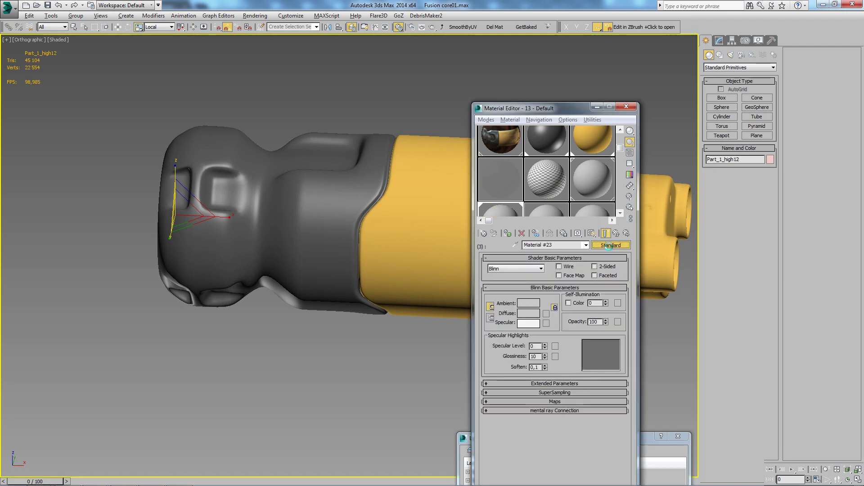
click(611, 247)
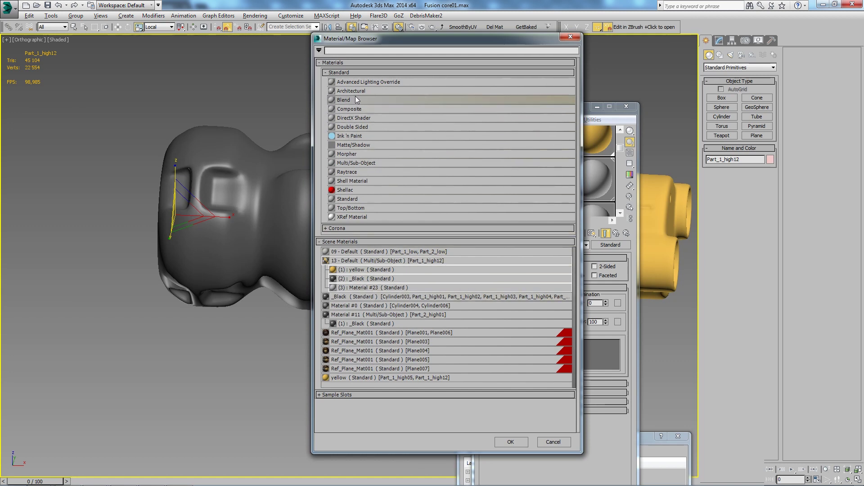
double_click(360, 199)
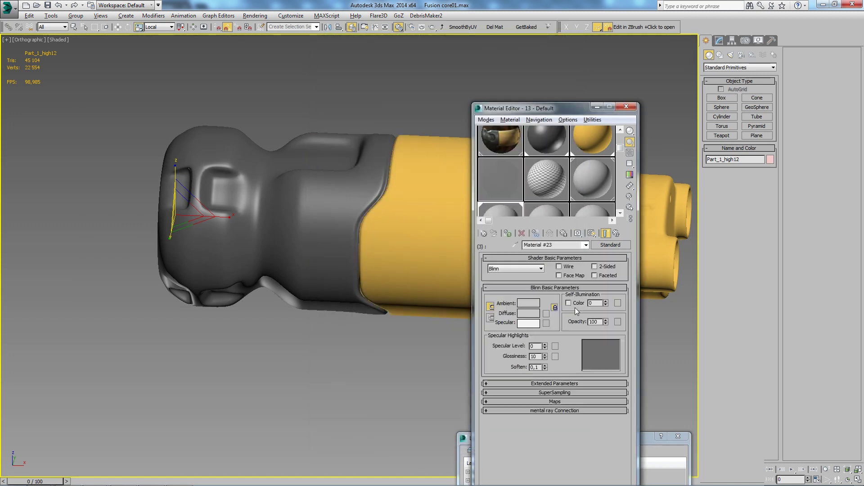
click(529, 303)
click(213, 79)
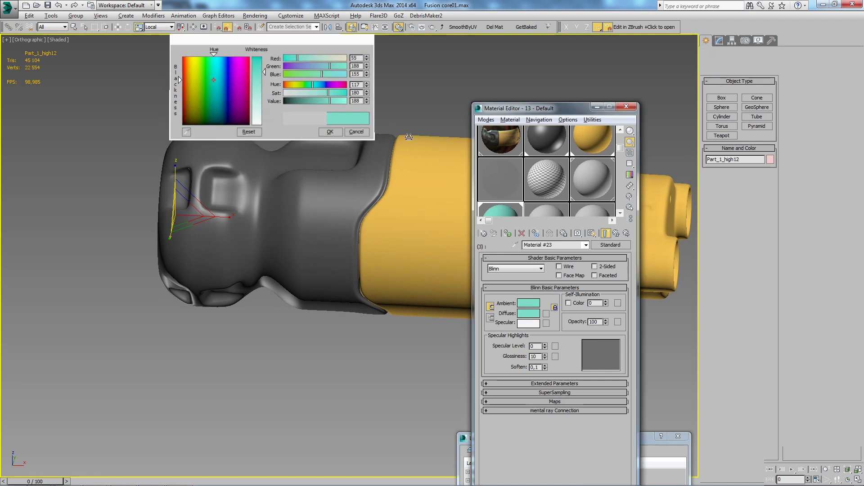
click(330, 132)
scroll(370, 189, up, 3)
scroll(370, 189, up, 4)
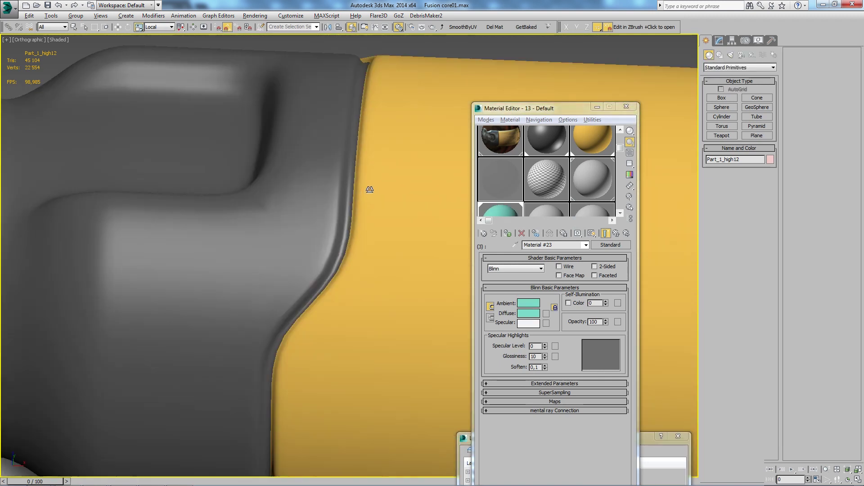
Enter the model's Edit Poly level with edged faces shown and select a single polygon.
click(722, 40)
click(732, 129)
key(F4)
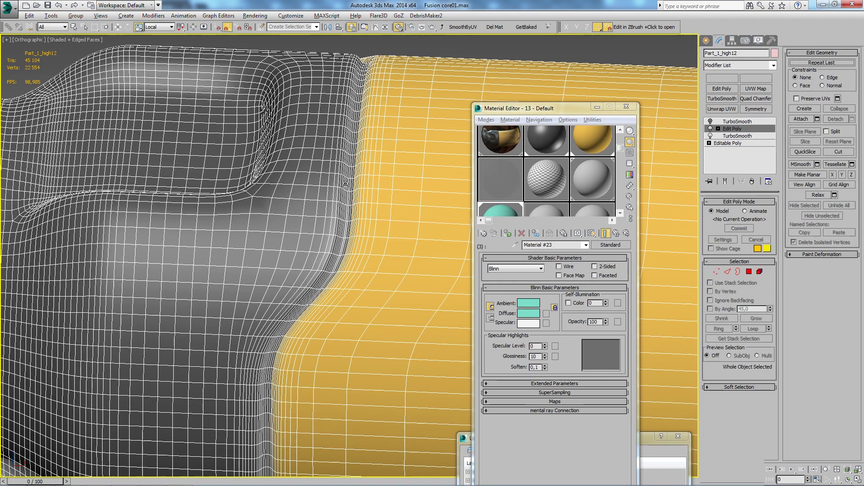
key(4)
key(ctrl+a)
click(358, 151)
mouse_move(360, 148)
alt+middle_down()
mouse_move(377, 131)
mouse_move(361, 148)
alt+middle_up()
Select the seam crease edge loop and convert it into a polygon strip.
key(2)
double_click(352, 171)
ctrl+click(749, 272)
scroll(337, 163, up, 4)
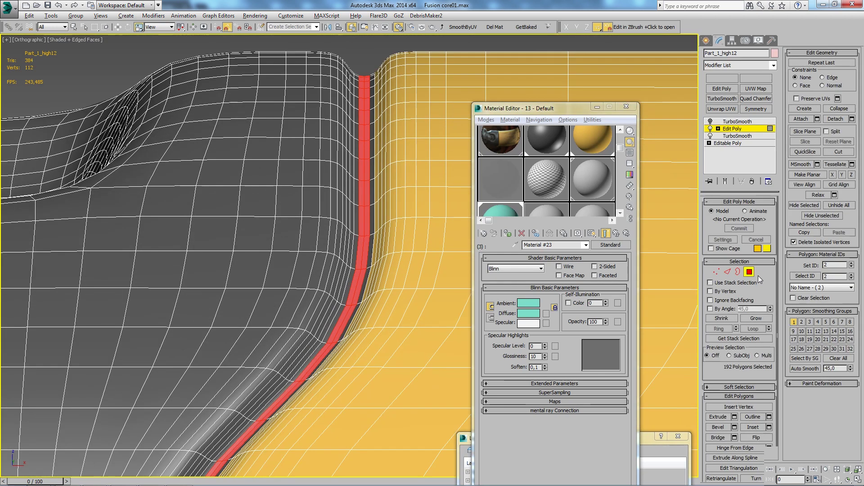
click(755, 319)
key(ctrl+z)
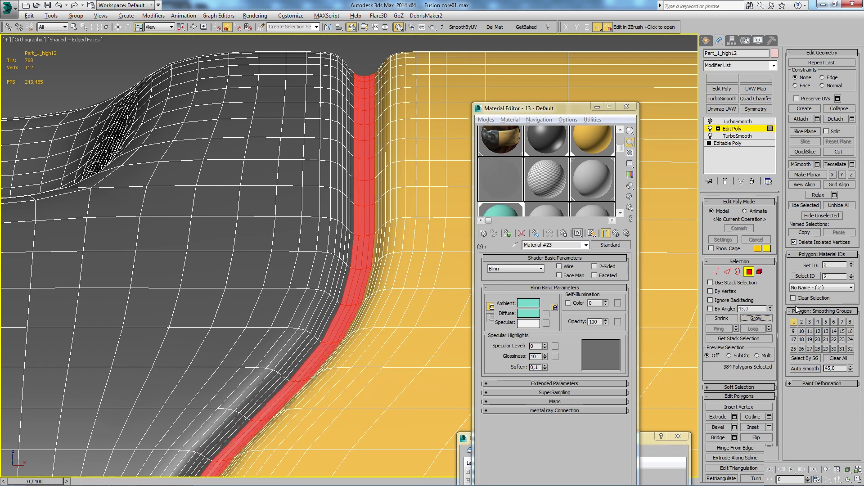
scroll(768, 349, down, 1)
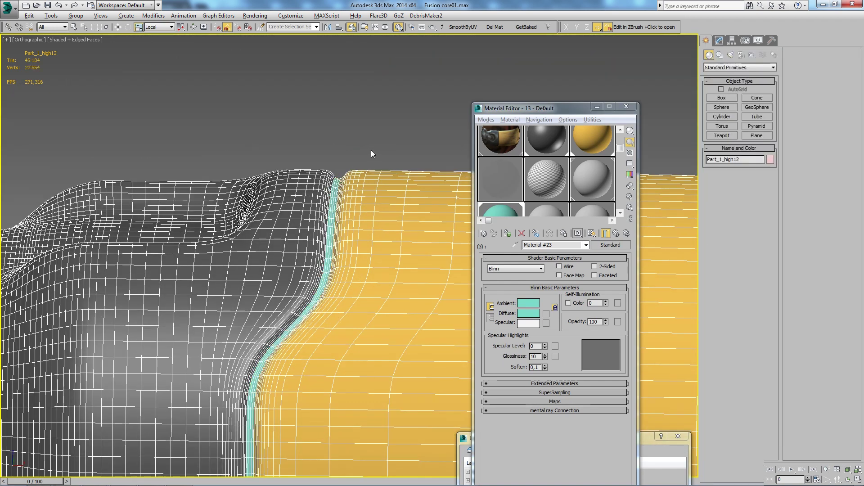
Turn off edged faces, deselect the seam strip, and orbit out to view the whole handle.
key(F4)
click(371, 153)
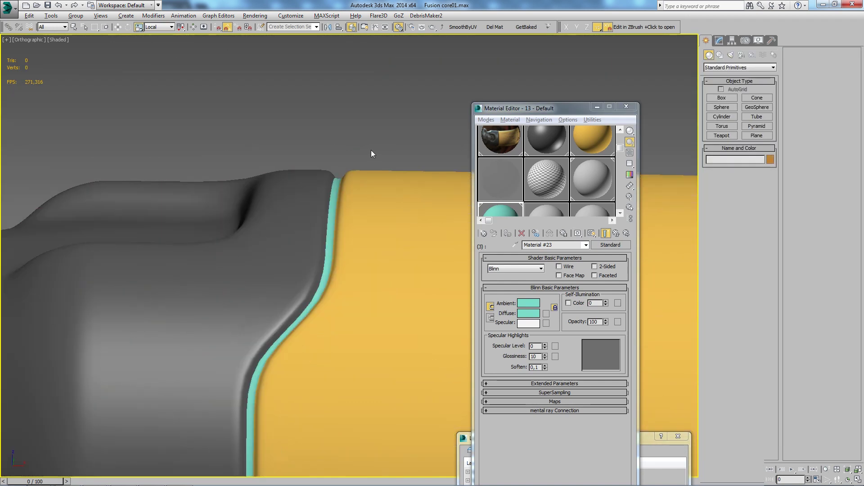
scroll(371, 153, down, 3)
mouse_move(405, 200)
alt+middle_down()
mouse_move(311, 205)
mouse_move(305, 239)
mouse_move(398, 224)
mouse_move(495, 148)
alt+middle_up()
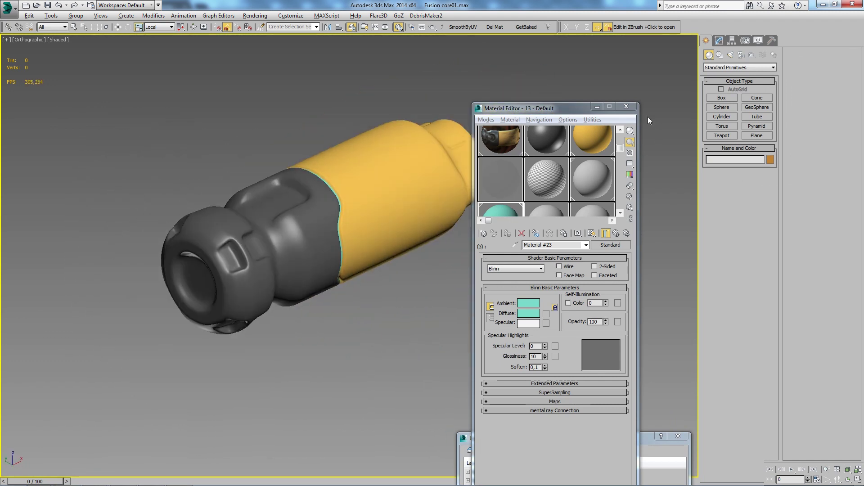
Close the Material Editor and orbit the model to an oblique view of the end cap.
click(626, 106)
mouse_move(548, 308)
alt+middle_down()
mouse_move(382, 310)
mouse_move(542, 309)
mouse_move(457, 299)
mouse_move(550, 269)
mouse_move(470, 266)
mouse_move(291, 287)
alt+middle_up()
scroll(470, 266, up, 5)
scroll(470, 266, down, 5)
scroll(291, 288, up, 2)
scroll(291, 287, down, 3)
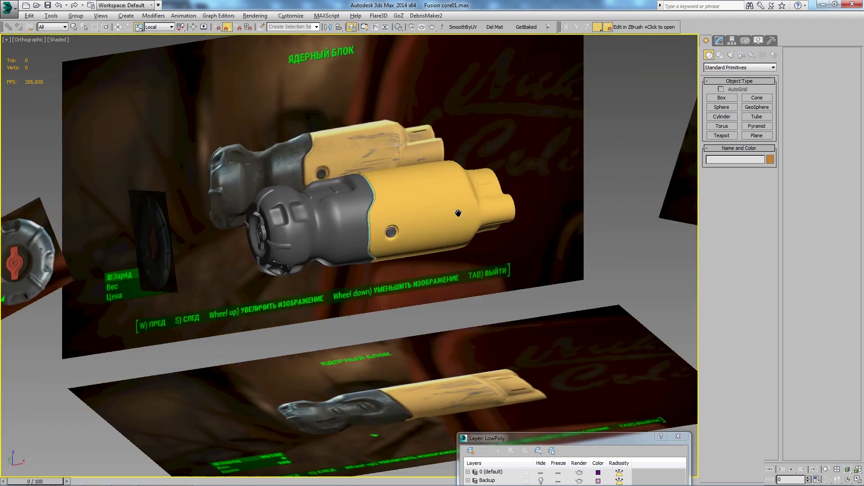
scroll(467, 207, down, 1)
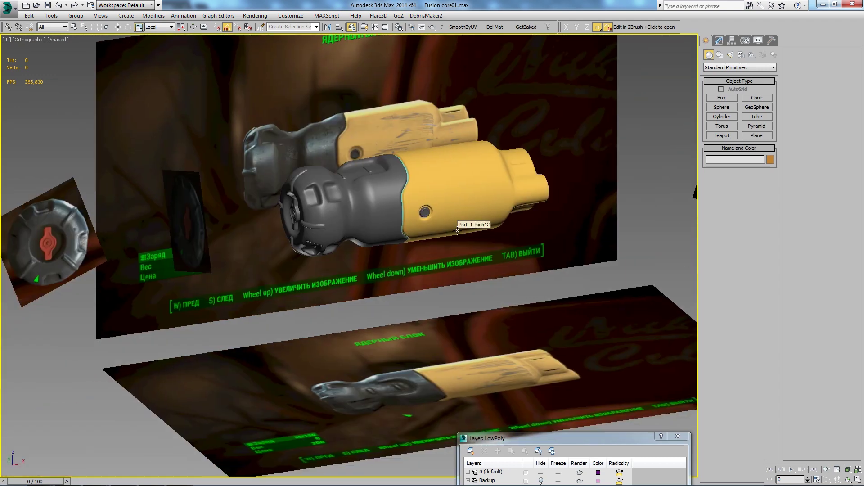
alt+middle_drag(458, 230, 494, 232)
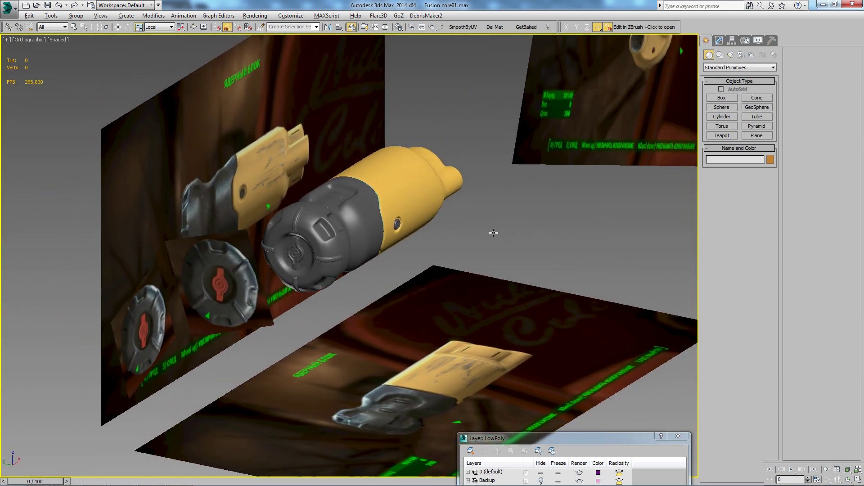
Zoom and centre the view on the end-cap wing-nut, then reopen the Material Editor.
scroll(309, 257, up, 3)
scroll(230, 223, up, 3)
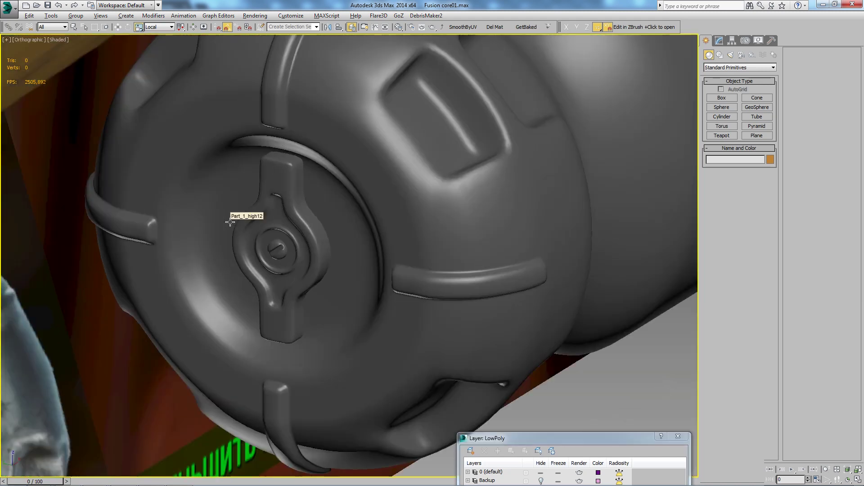
scroll(230, 222, up, 2)
scroll(230, 222, down, 5)
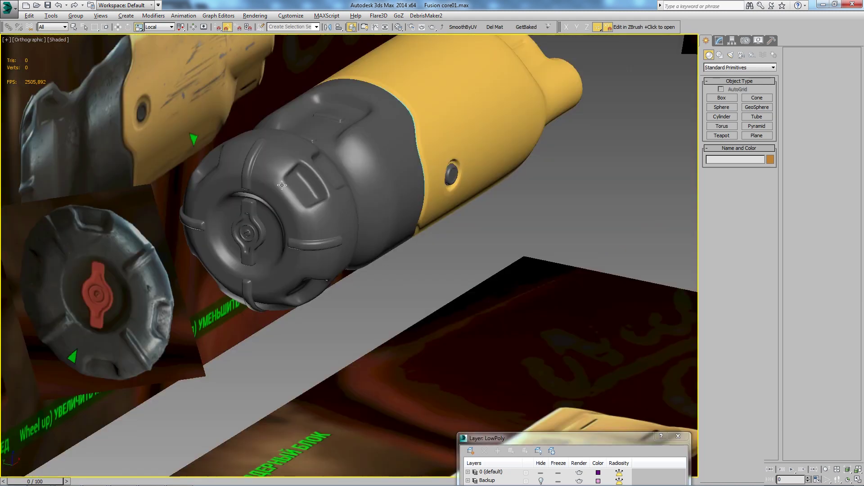
scroll(266, 216, up, 2)
scroll(354, 234, up, 2)
alt+middle_drag(355, 235, 360, 242)
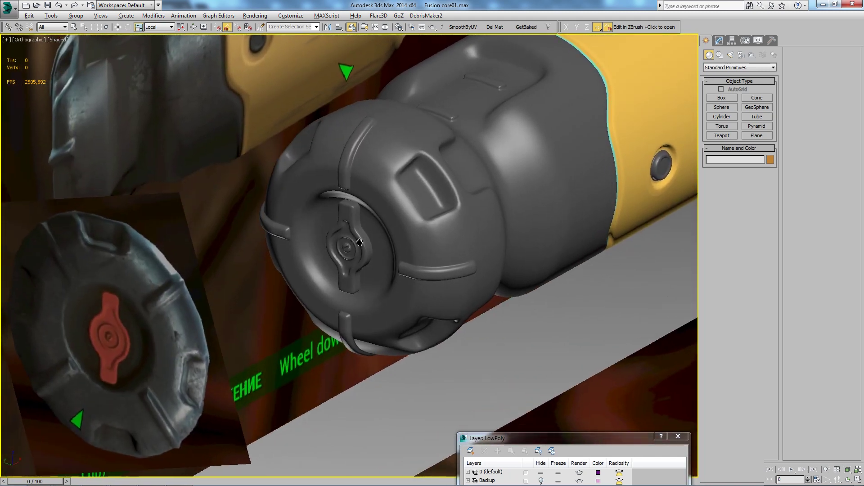
key(m)
drag(620, 148, 620, 196)
Make 20 - Default dark red, sampled from the reference nut, and apply it to the wing-nut.
click(555, 211)
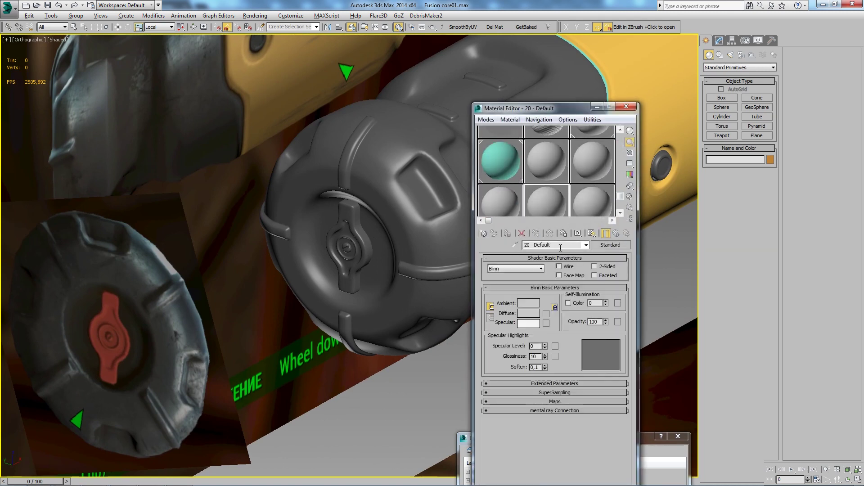
click(528, 303)
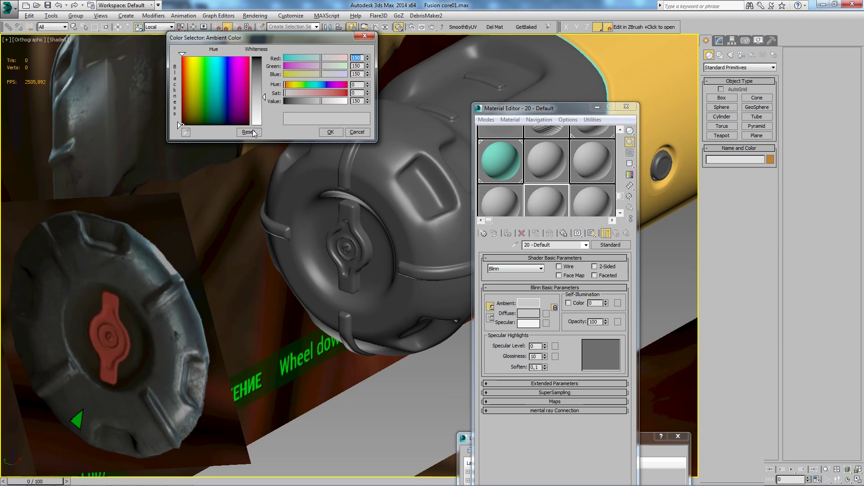
click(104, 365)
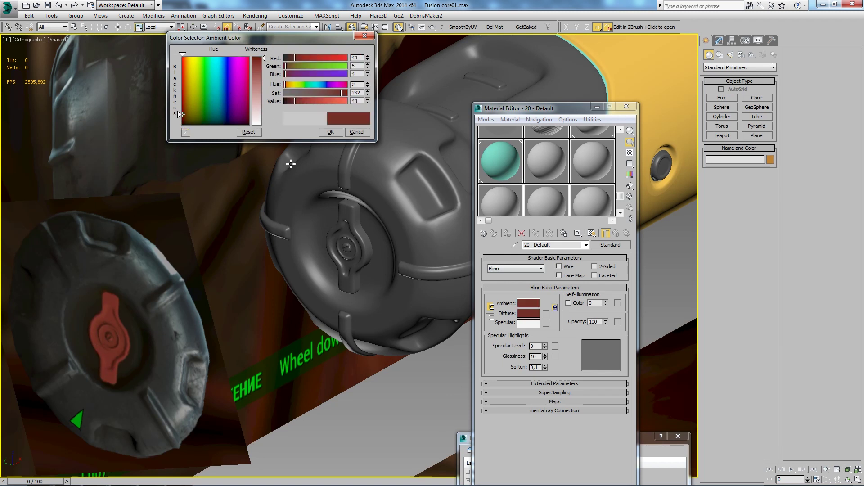
click(329, 131)
drag(555, 215, 353, 233)
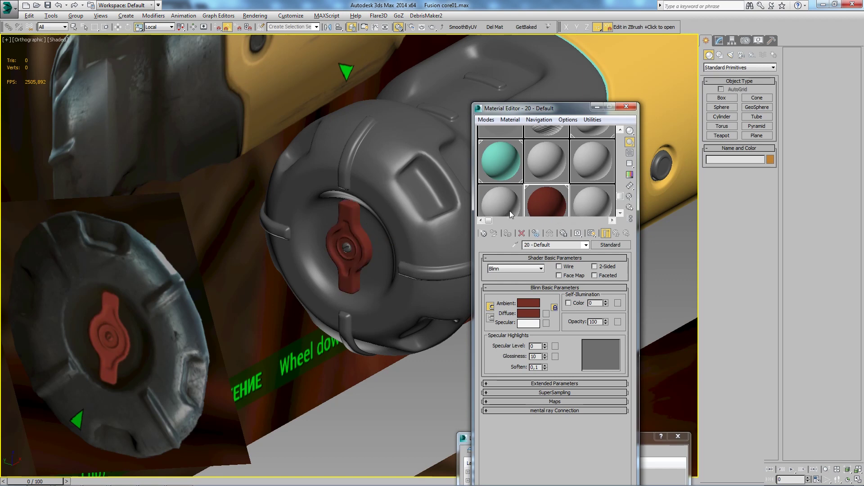
scroll(367, 242, down, 5)
alt+middle_drag(367, 242, 342, 252)
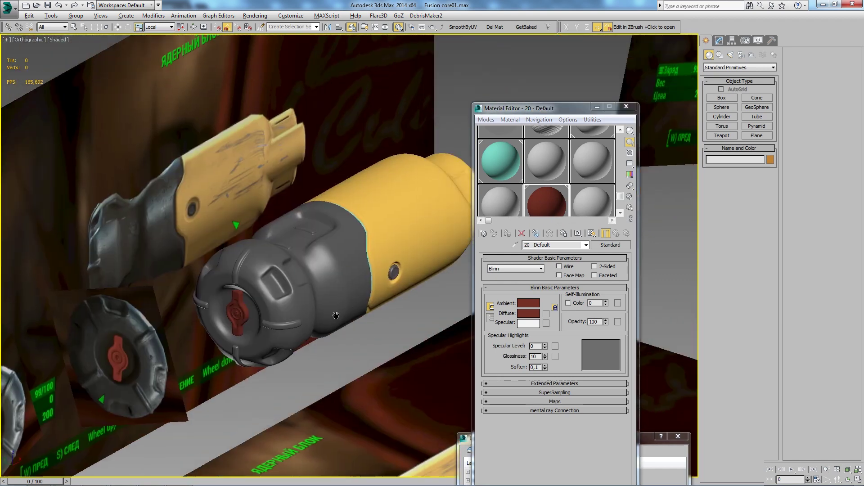
click(624, 110)
mouse_move(450, 252)
alt+middle_down()
mouse_move(413, 270)
mouse_move(460, 265)
mouse_move(498, 234)
mouse_move(464, 232)
mouse_move(495, 275)
alt+middle_up()
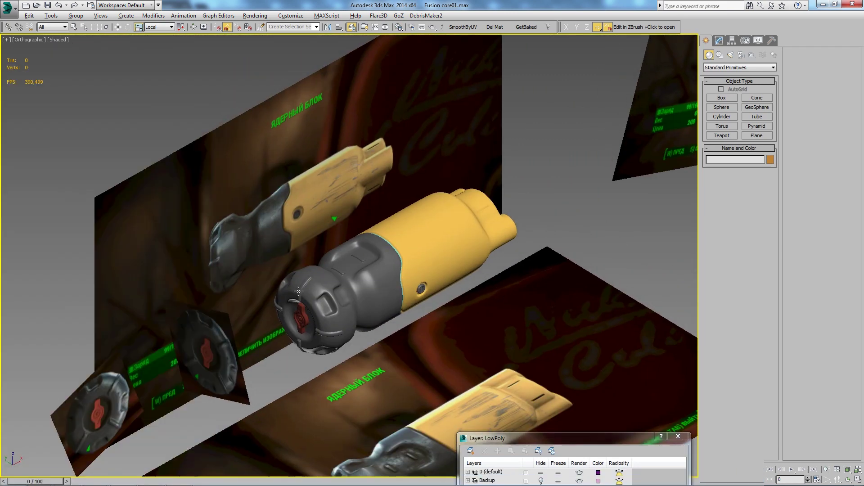
Hide the Ref layer holding the reference images, leaving only the finished core in view.
key(super)
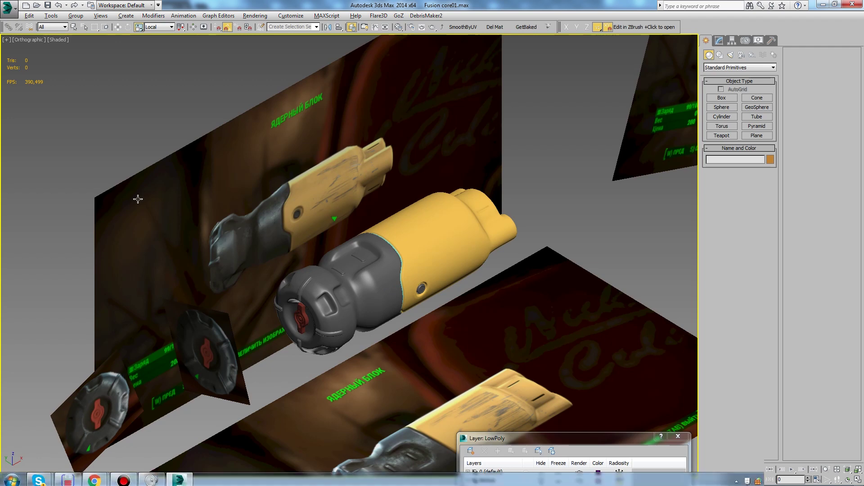
click(434, 246)
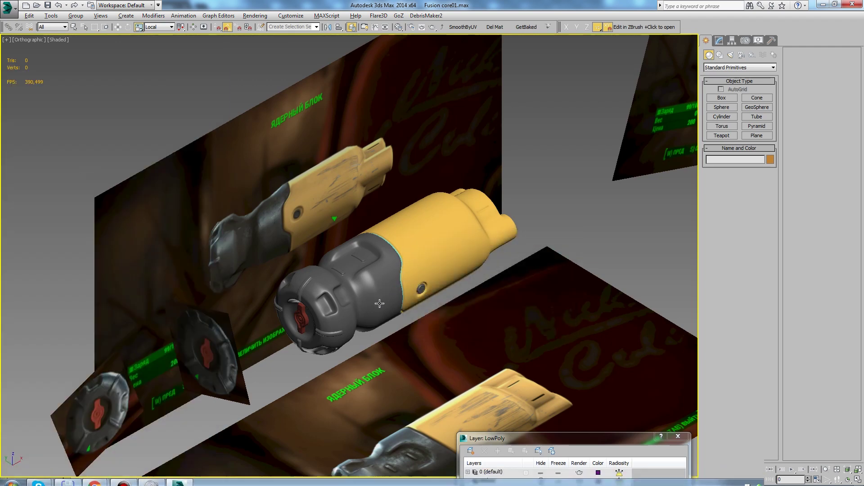
alt+middle_drag(378, 304, 339, 293)
alt+middle_drag(394, 274, 564, 458)
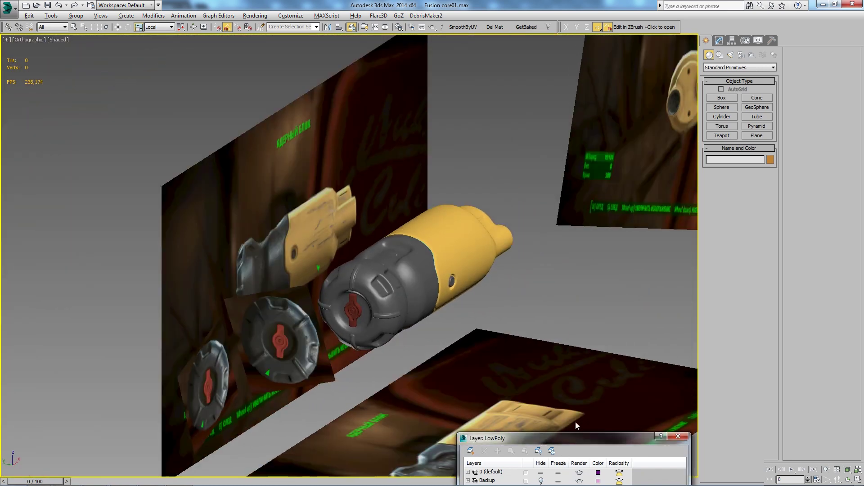
drag(564, 438, 705, 79)
click(682, 156)
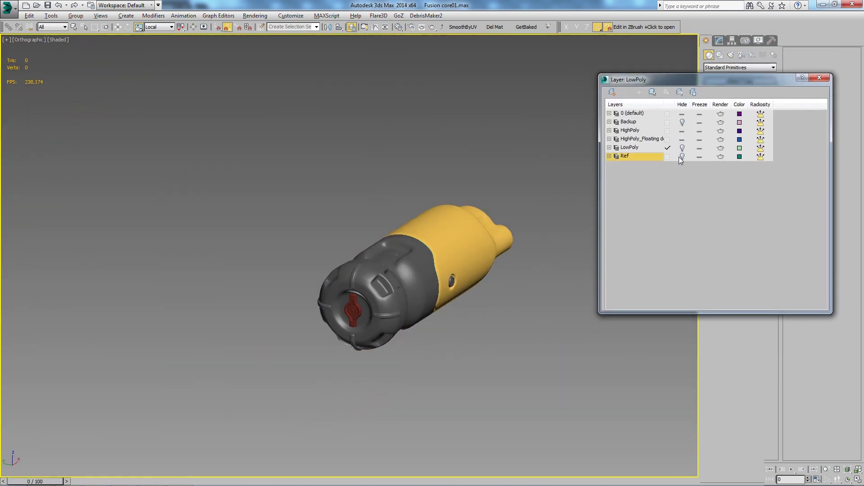
Briefly show the LowPoly layer for comparison, then hide it again and frame the core.
mouse_move(440, 326)
alt+middle_down()
mouse_move(404, 308)
mouse_move(428, 293)
alt+middle_up()
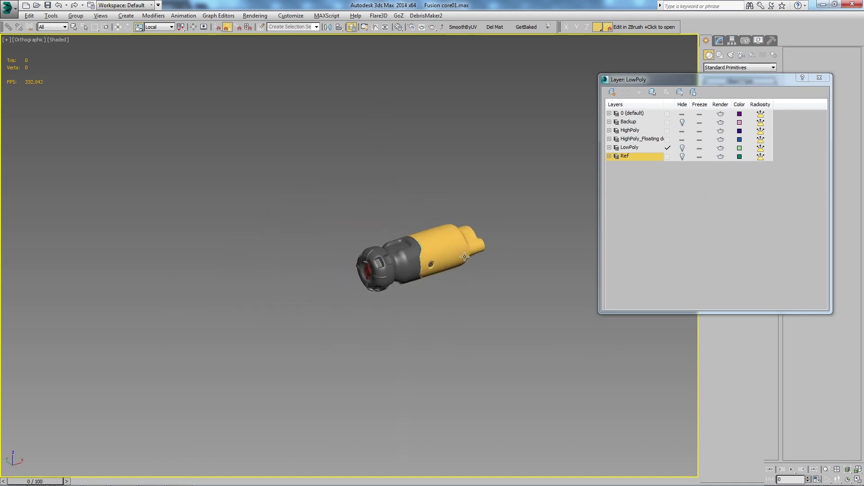
click(682, 148)
scroll(467, 265, up, 4)
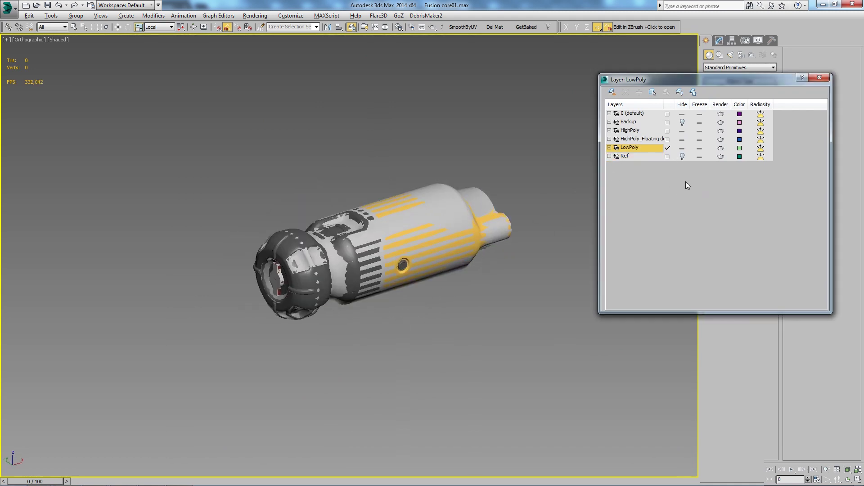
click(682, 157)
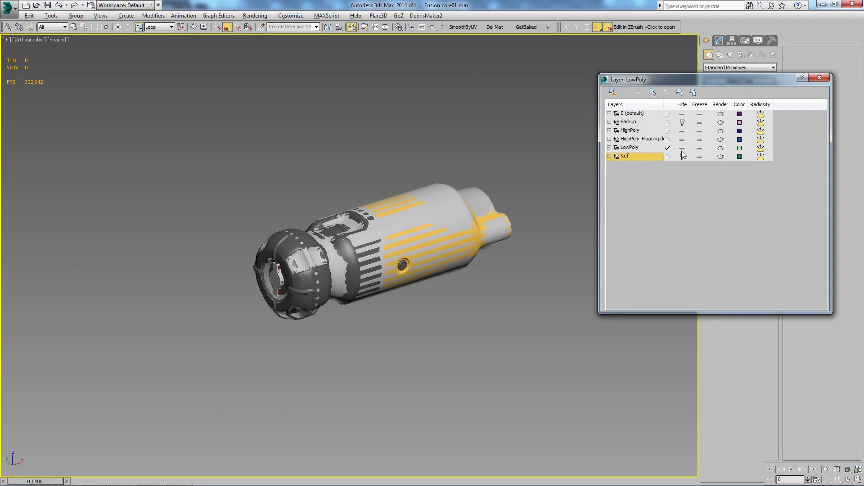
click(683, 148)
scroll(388, 319, up, 4)
middle_drag(471, 244, 376, 223)
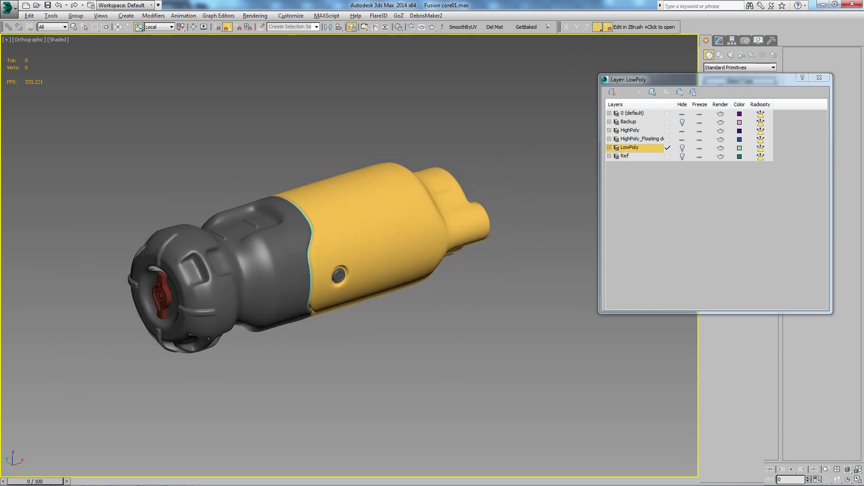
middle_drag(574, 171, 591, 181)
Select all 16 high-poly parts and export them to Fallout_NC_high.FBX.
key(q)
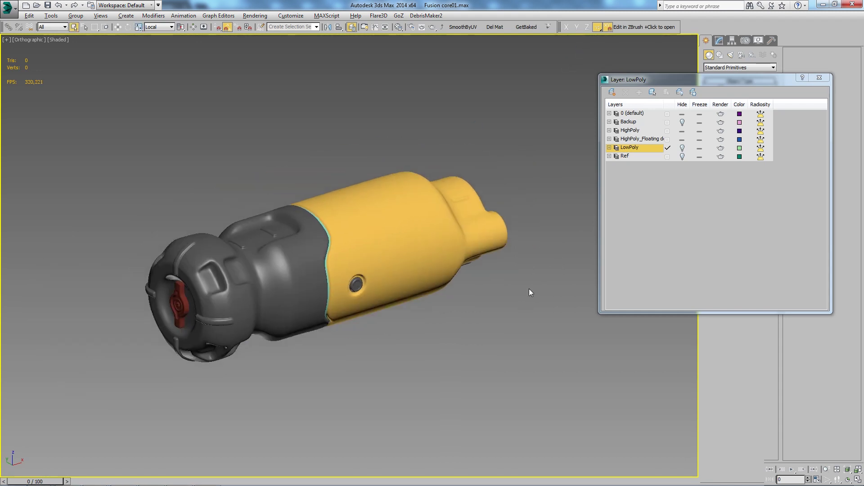
alt+middle_drag(529, 292, 514, 336)
drag(173, 141, 169, 142)
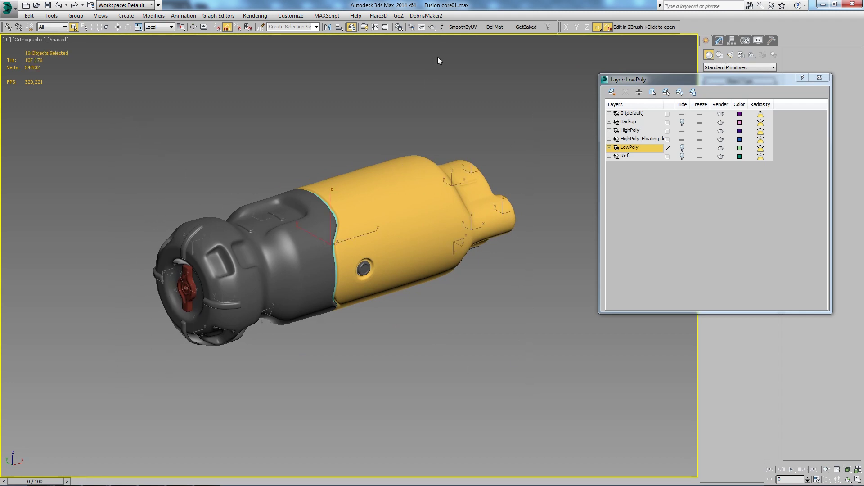
click(443, 27)
double_click(307, 219)
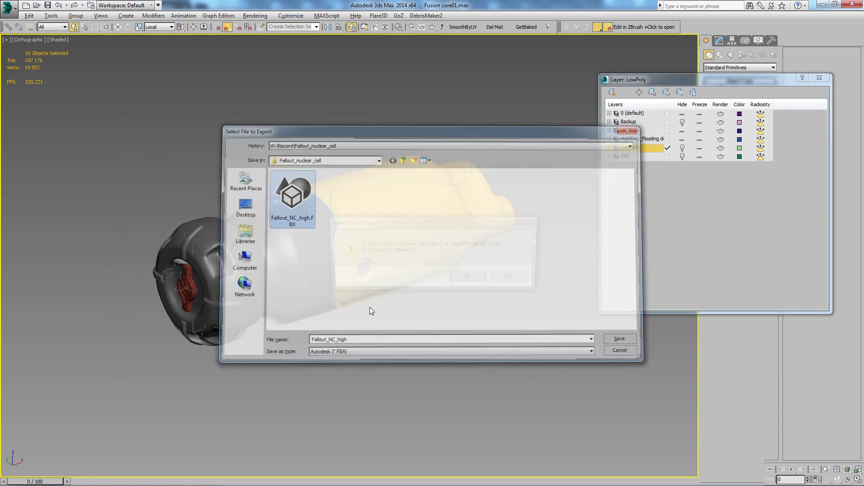
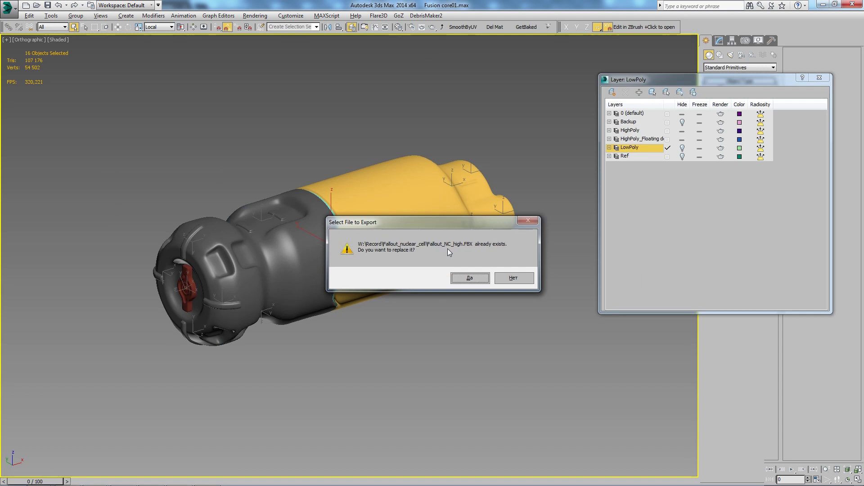
Overwrite Fallout_NC_high.FBX with the 16 high-poly objects and dismiss the TurboSmooth tessellation warning.
click(466, 279)
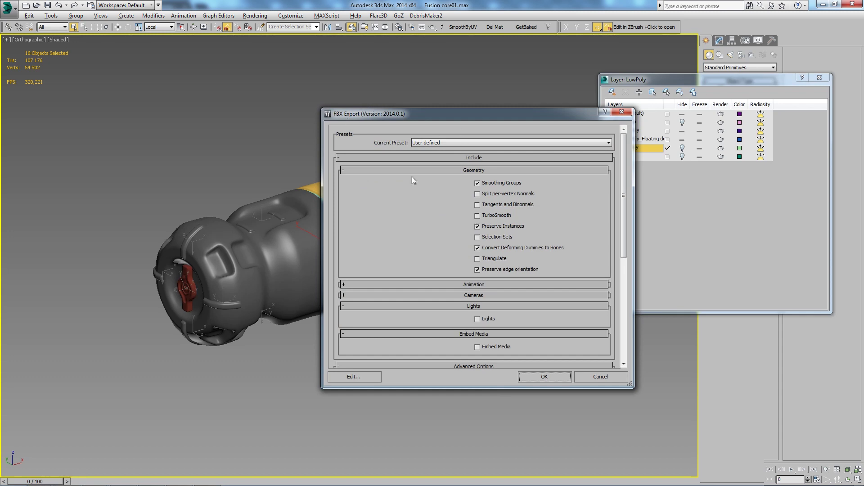
click(545, 380)
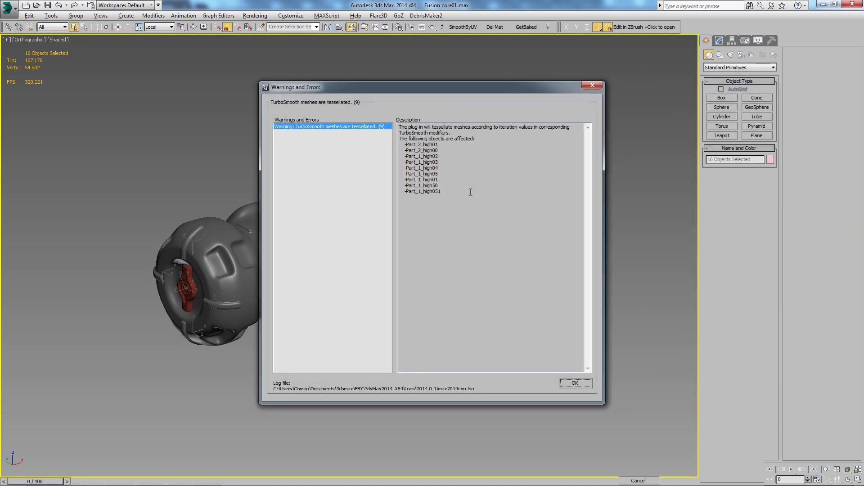
drag(406, 130, 442, 193)
click(492, 245)
click(575, 384)
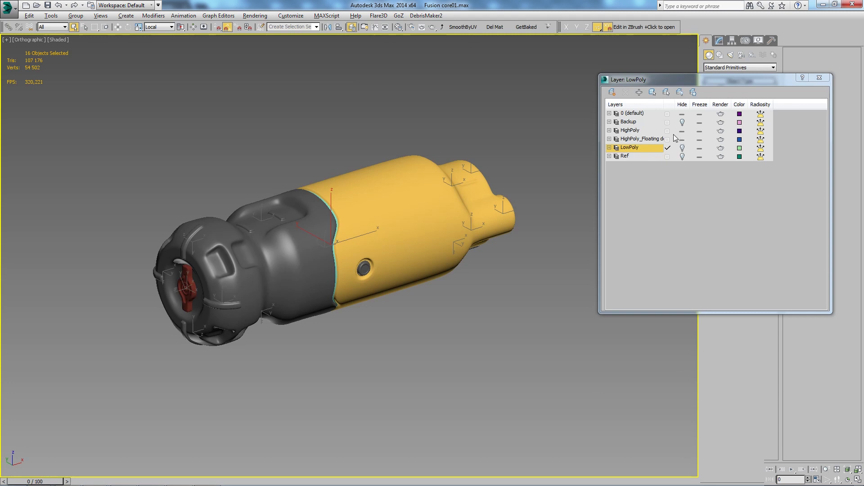
Unhide the LowPoly layer and select its two low-poly objects, cancelling a premature export.
click(682, 148)
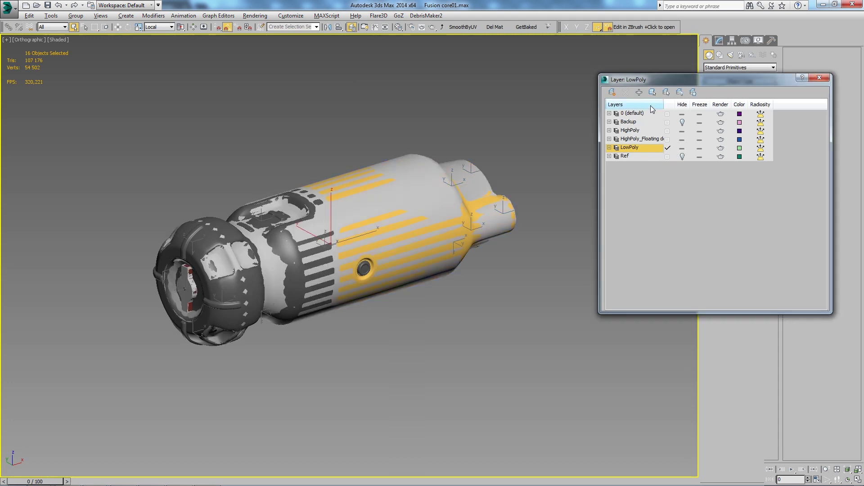
click(502, 205)
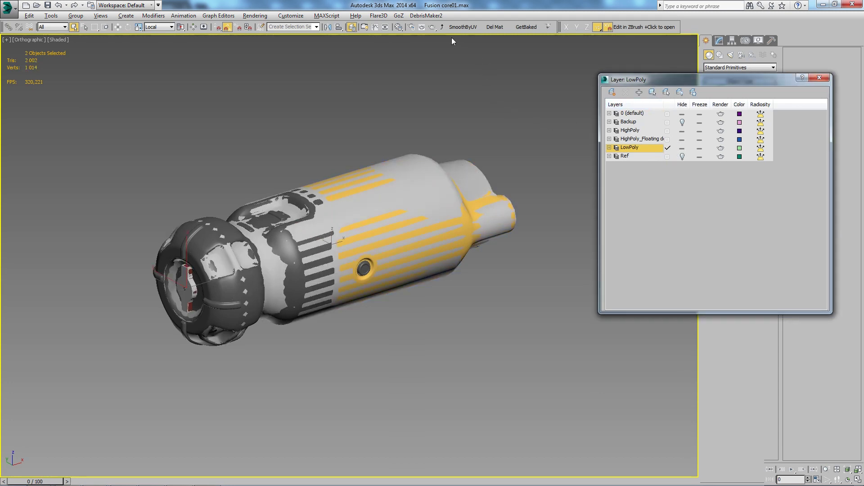
click(442, 28)
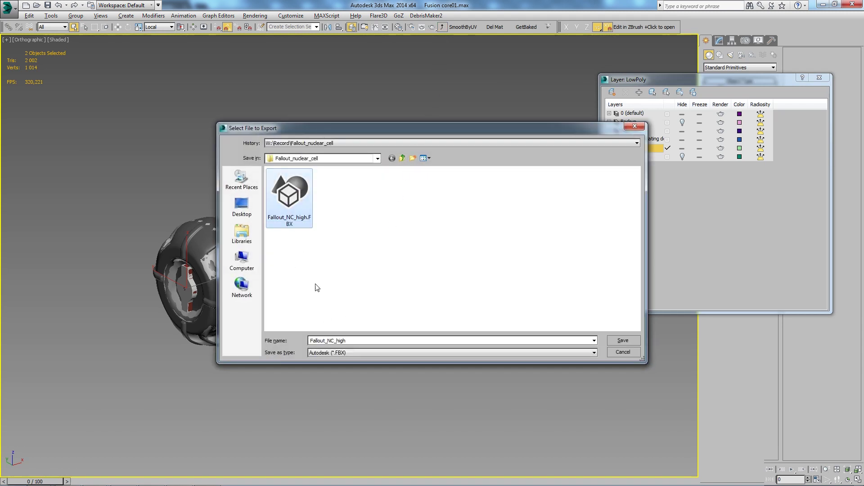
click(338, 341)
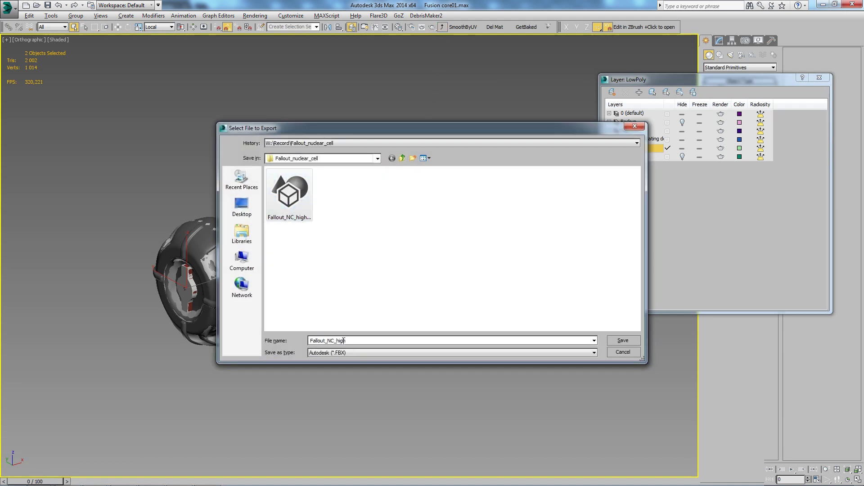
double_click(347, 341)
click(624, 352)
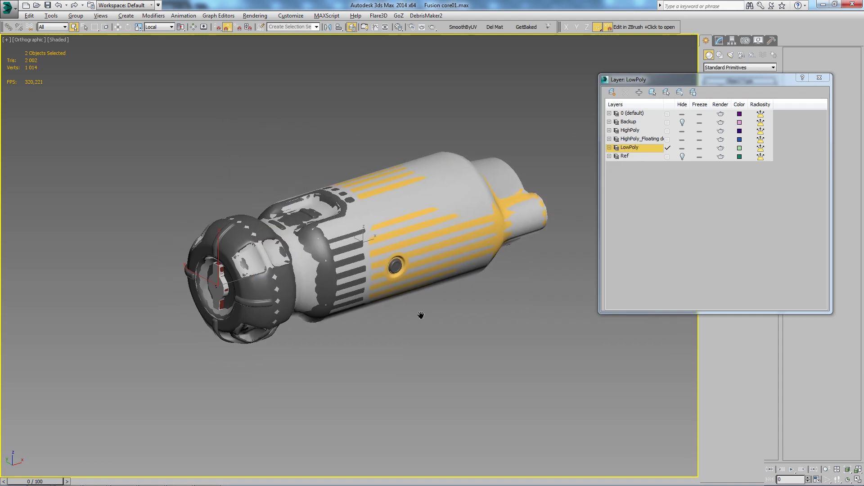
mouse_move(425, 314)
alt+middle_down()
mouse_move(435, 348)
mouse_move(450, 342)
mouse_move(437, 341)
mouse_move(444, 338)
alt+middle_up()
scroll(449, 342, up, 5)
Open the Material Editor with the low-poly cell's material loaded for editing.
key(m)
click(515, 244)
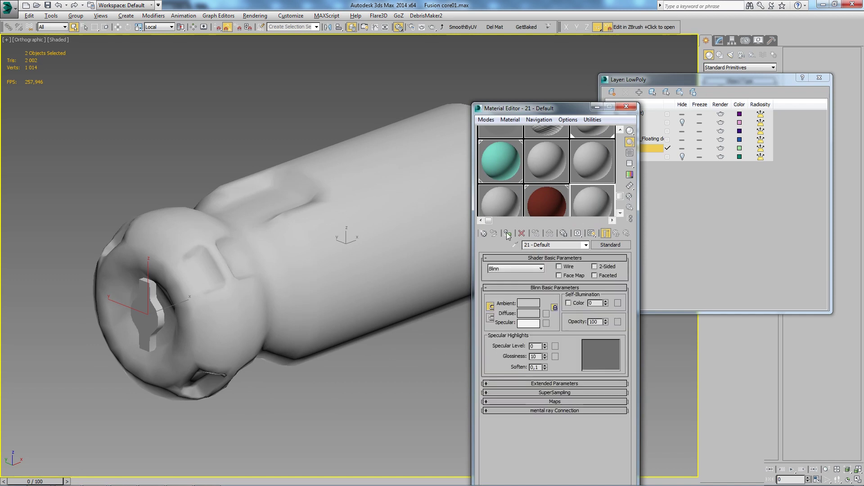
click(422, 208)
drag(752, 81, 813, 217)
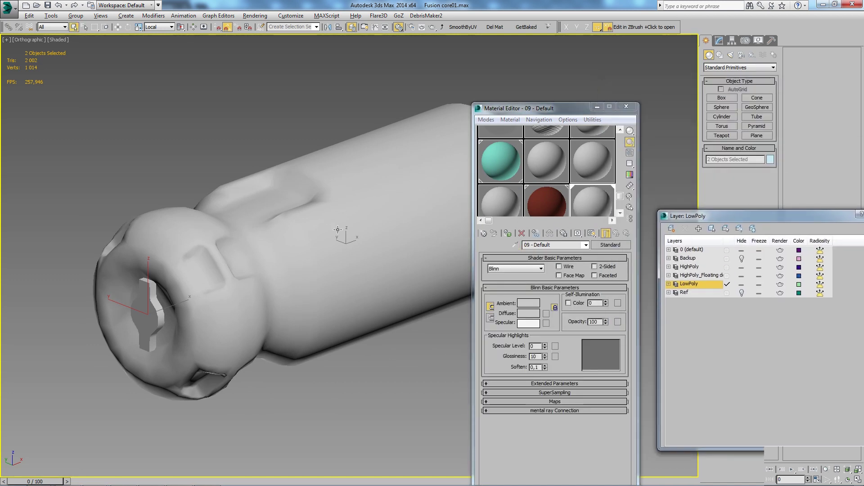
middle_drag(337, 230, 338, 211)
Rename the material Fallout_Nuclear_Cell and assign it to the two selected objects.
click(542, 245)
triple_click(542, 244)
text(Fall)
key(Return)
text(out)
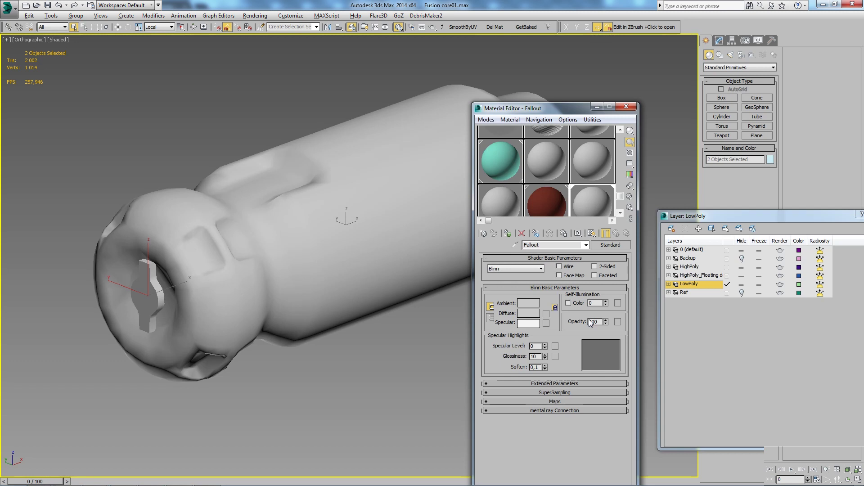
text(_Nuclear_)
text(Cell)
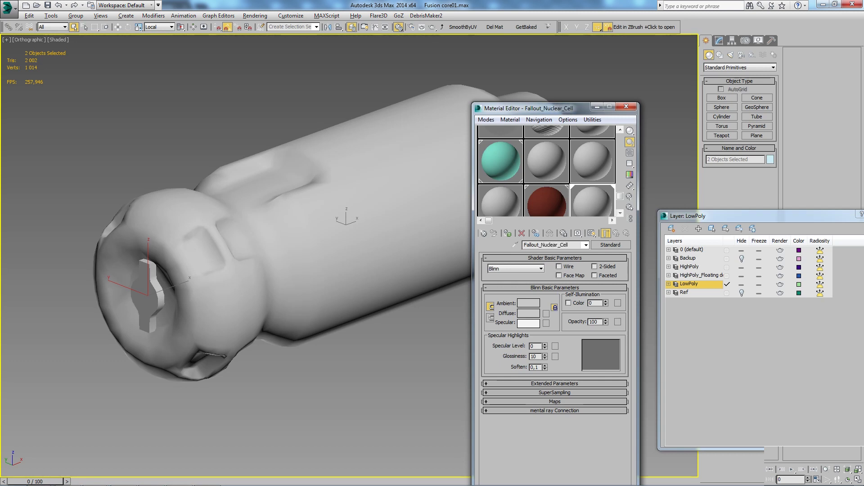
drag(606, 206, 363, 238)
click(396, 267)
click(443, 27)
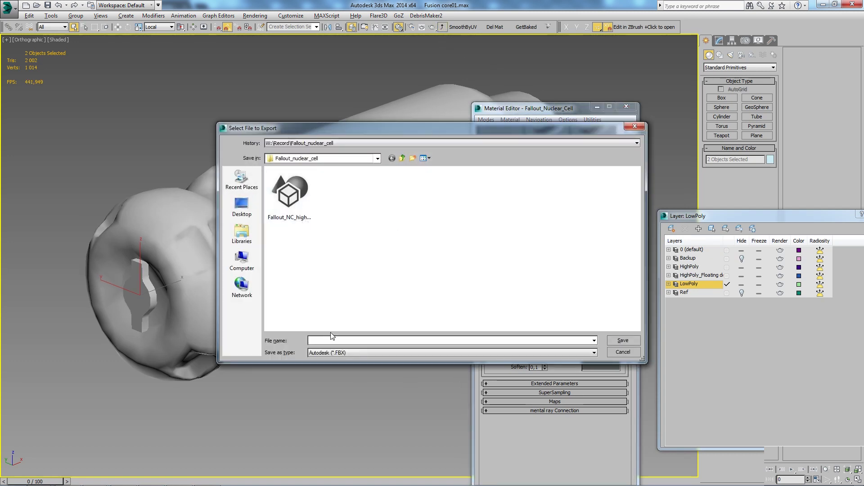
Export the selection as Fallout_Nuclear_Cell.FBX, replacing 'high' in the old file name.
click(293, 219)
double_click(344, 341)
click(336, 341)
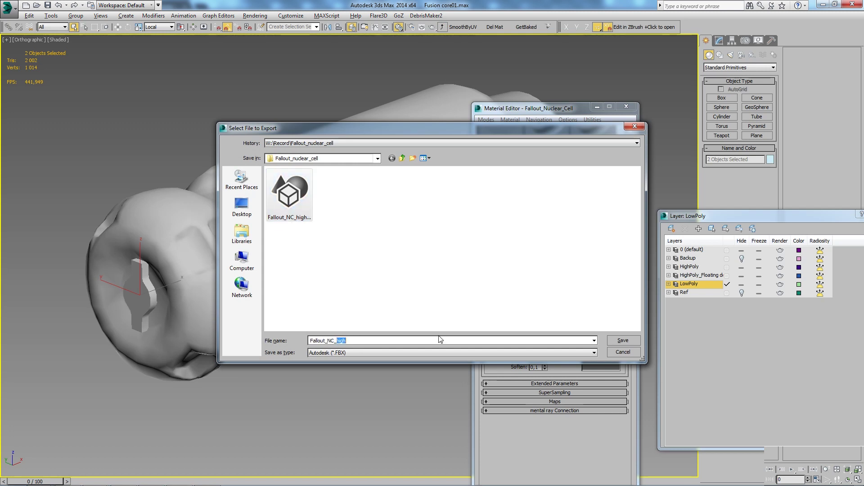
key(BackSpace)
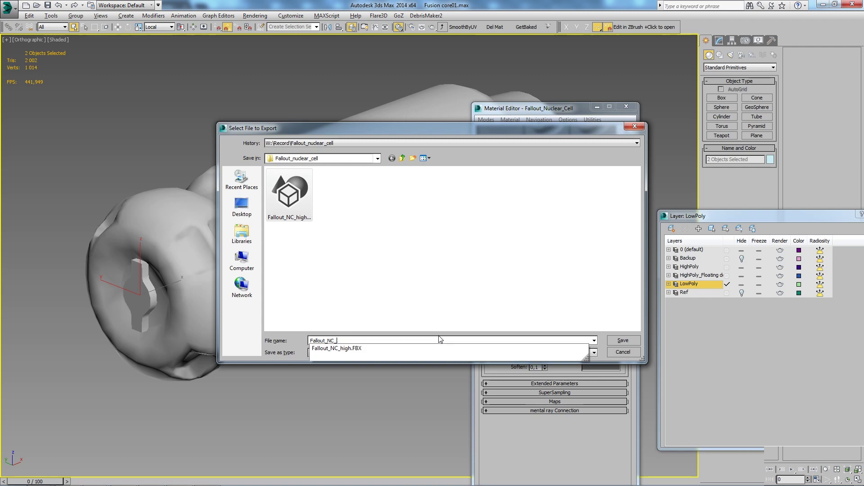
text(uclea)
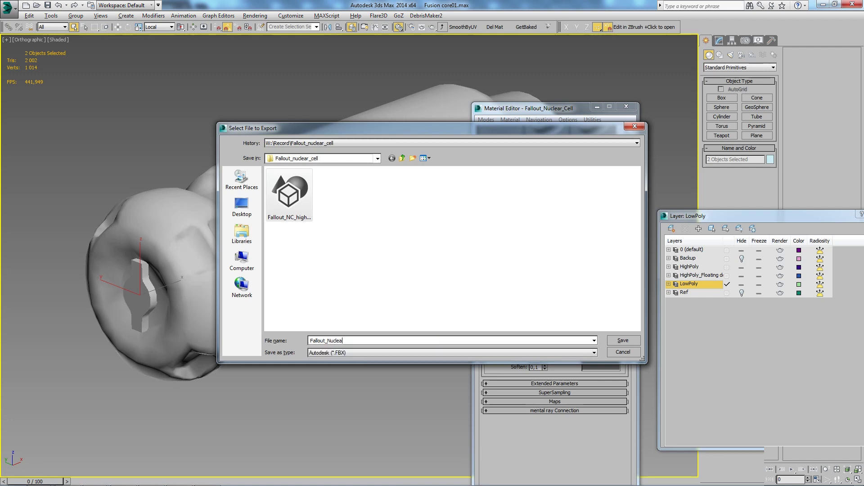
text(r_Cell)
key(Return)
key(Return)
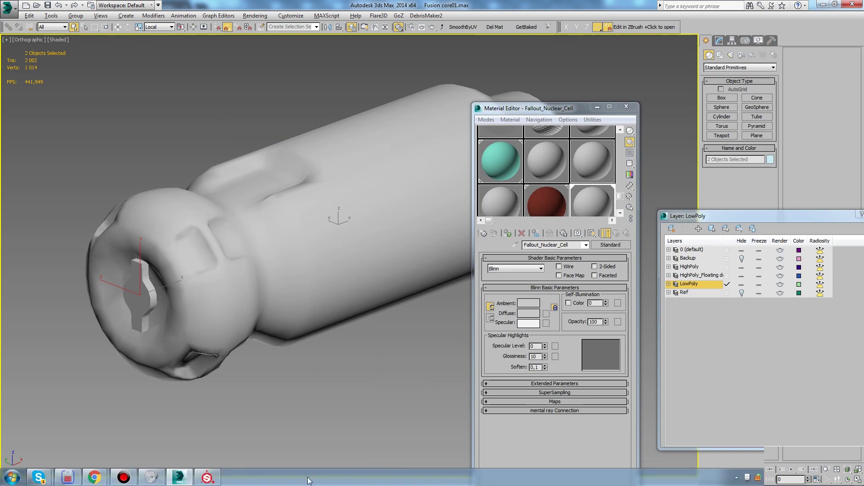
Orbit the cell model and switch over to Substance Painter.
click(207, 480)
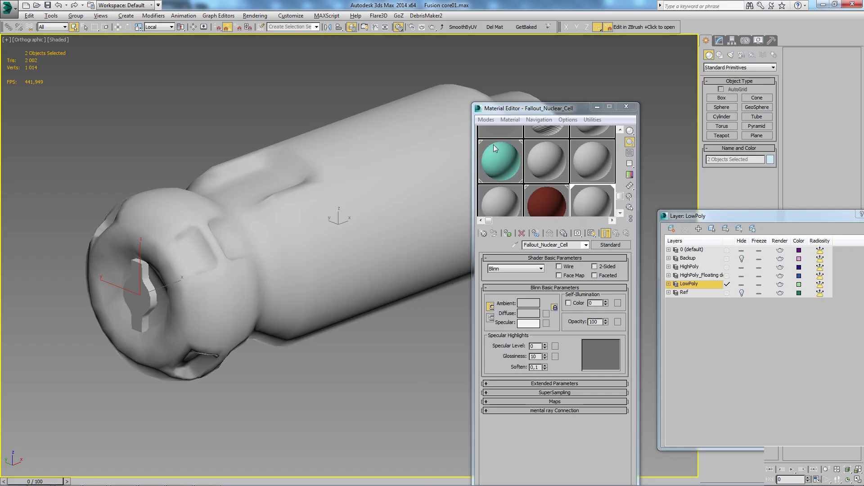
alt+middle_drag(453, 168, 426, 196)
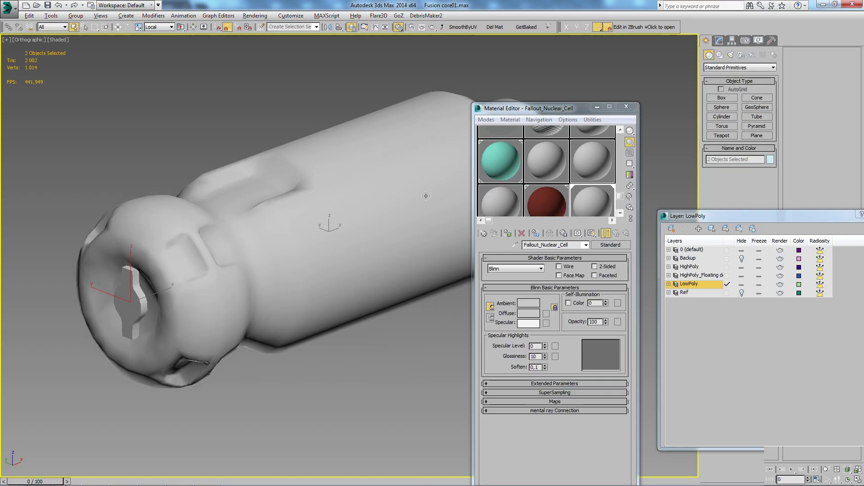
alt+middle_drag(484, 68, 479, 75)
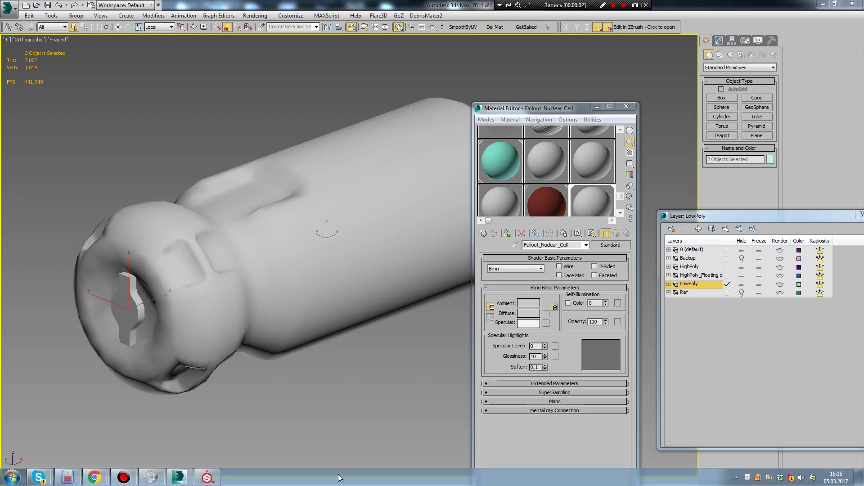
click(301, 478)
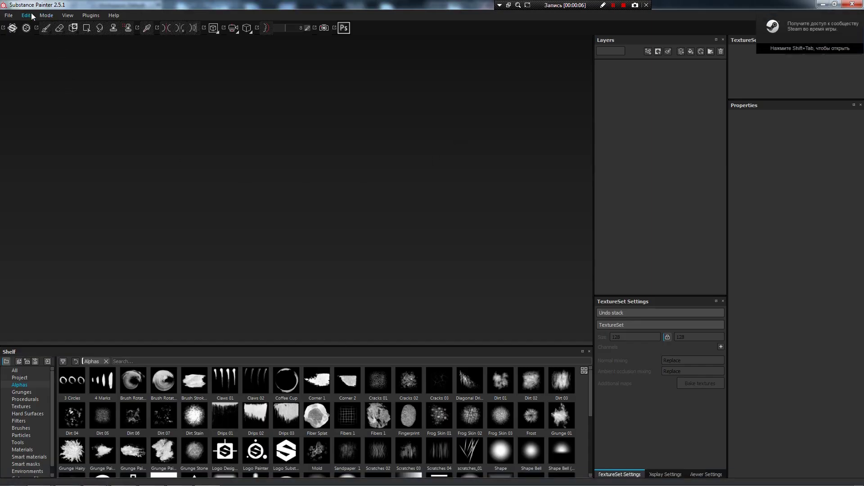
Start a new project with one texture set, OpenGL normal maps and 2048 resolution.
click(8, 15)
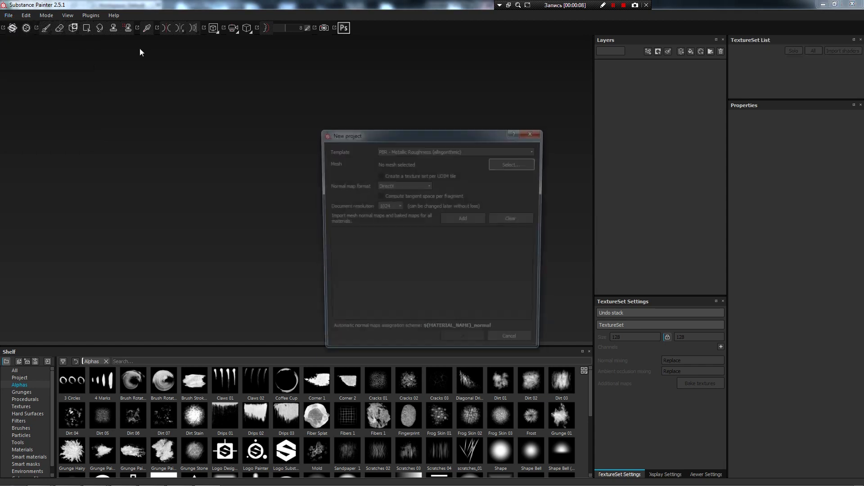
click(401, 185)
click(390, 193)
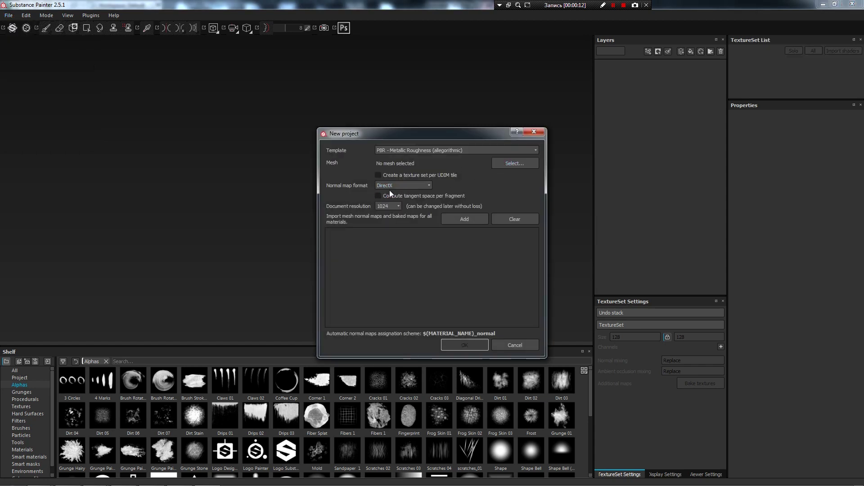
click(403, 177)
click(400, 184)
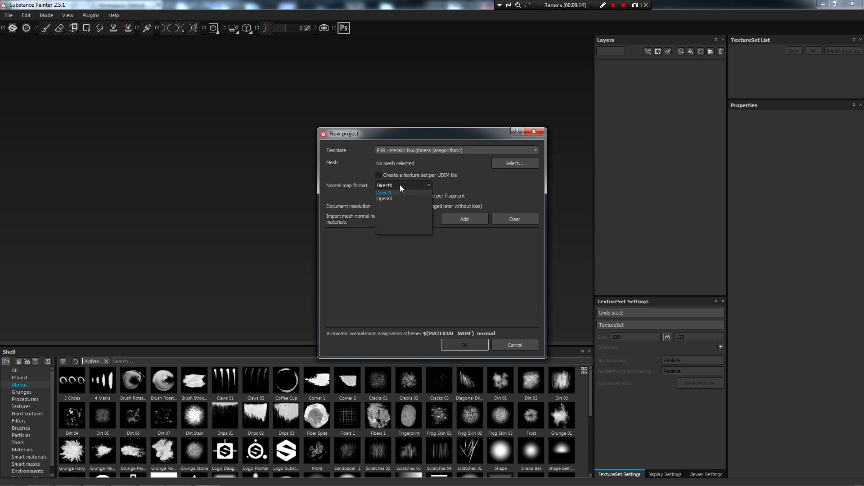
click(399, 185)
click(387, 186)
click(401, 207)
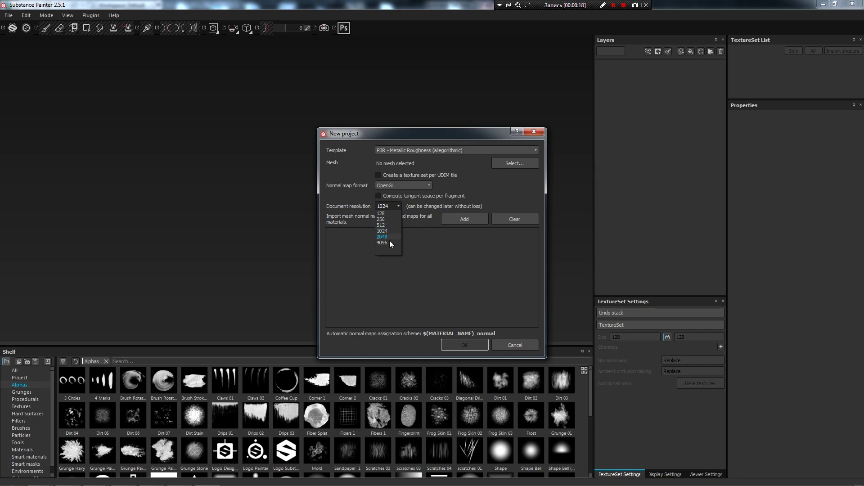
click(393, 237)
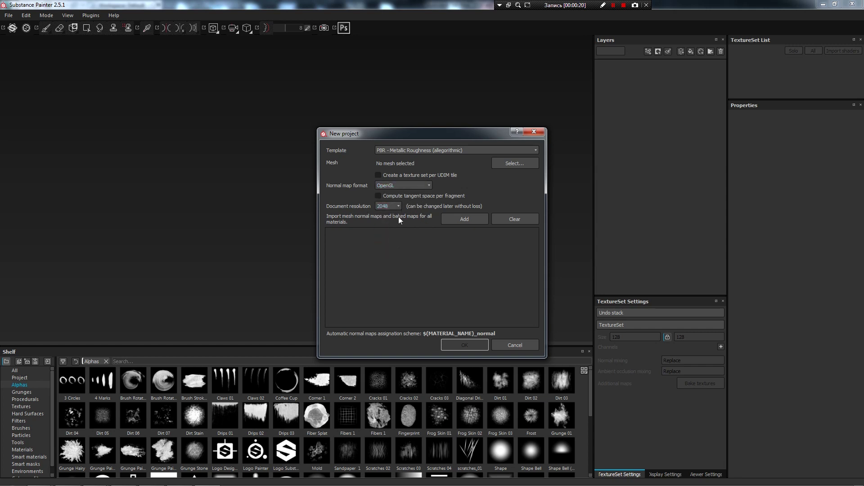
click(452, 153)
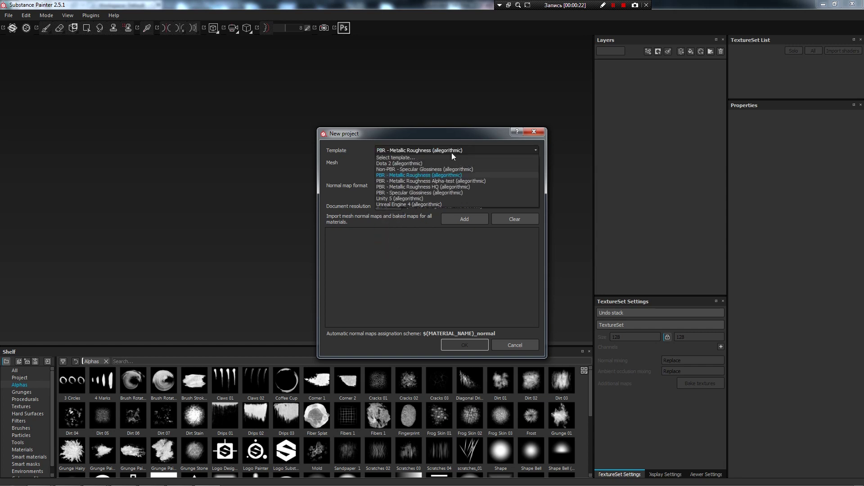
Load Fallout_Nuclear_Cell.FBX from the Fallout_nuclear_cell folder as the mesh and create the project.
click(508, 163)
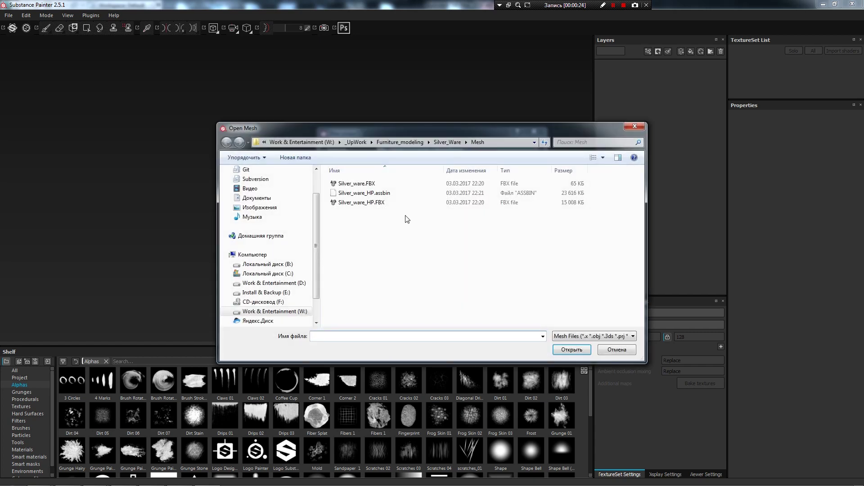
double_click(405, 218)
click(537, 290)
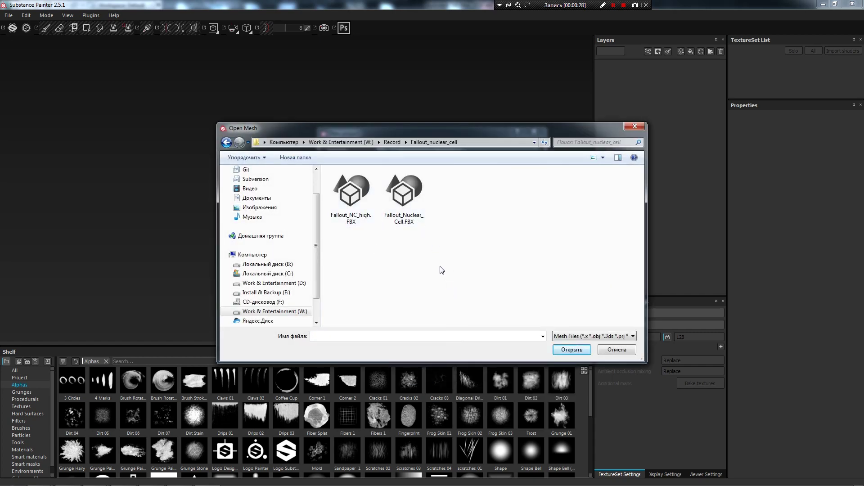
double_click(403, 193)
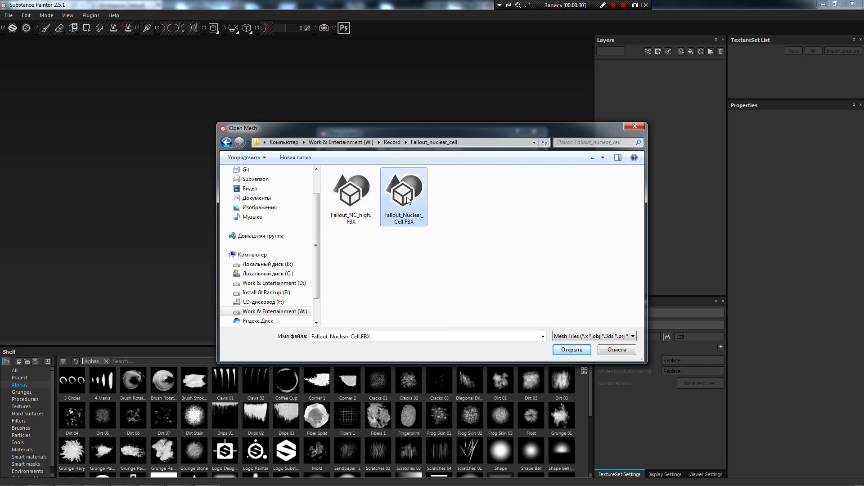
click(459, 345)
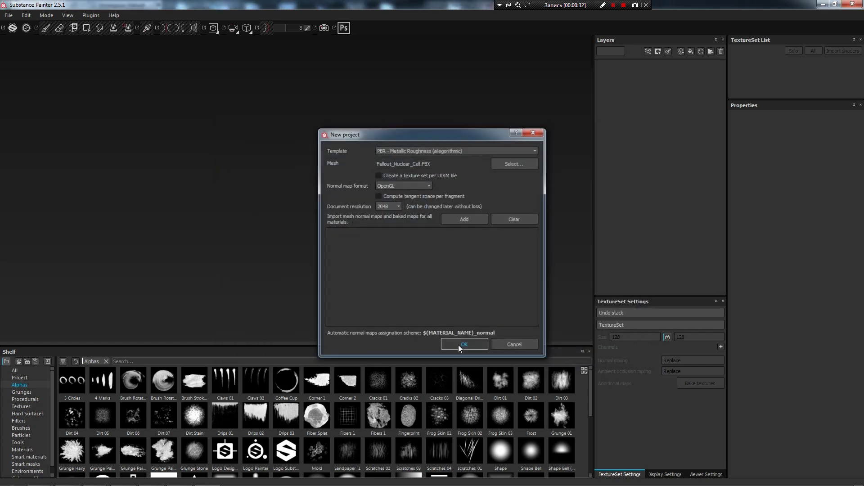
mouse_move(425, 193)
alt+mouse_down()
mouse_move(395, 284)
mouse_move(411, 290)
mouse_move(482, 257)
mouse_move(401, 270)
mouse_move(340, 251)
mouse_move(428, 253)
alt+mouse_up()
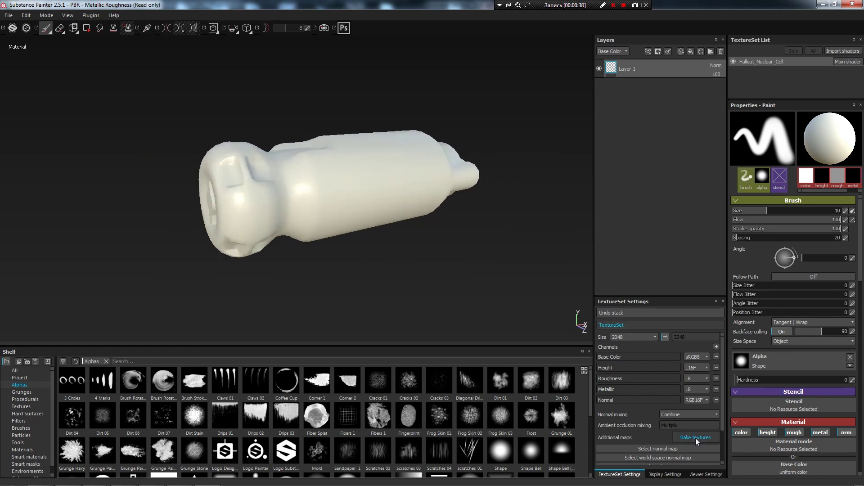
Set the bake dilation width to 16, keeping the output size at 1024.
click(696, 438)
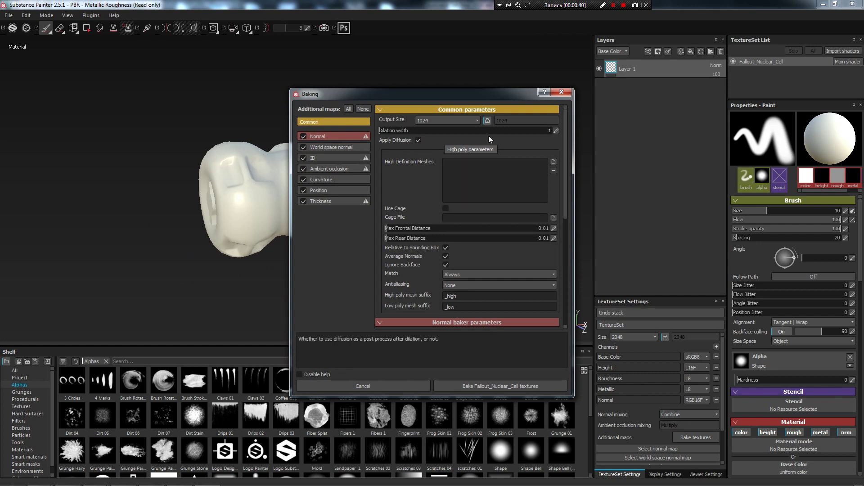
click(556, 131)
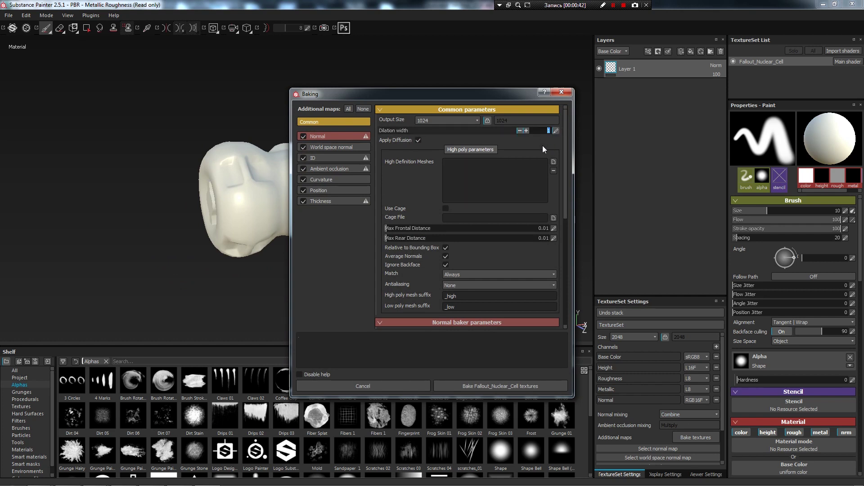
text(16)
key(Return)
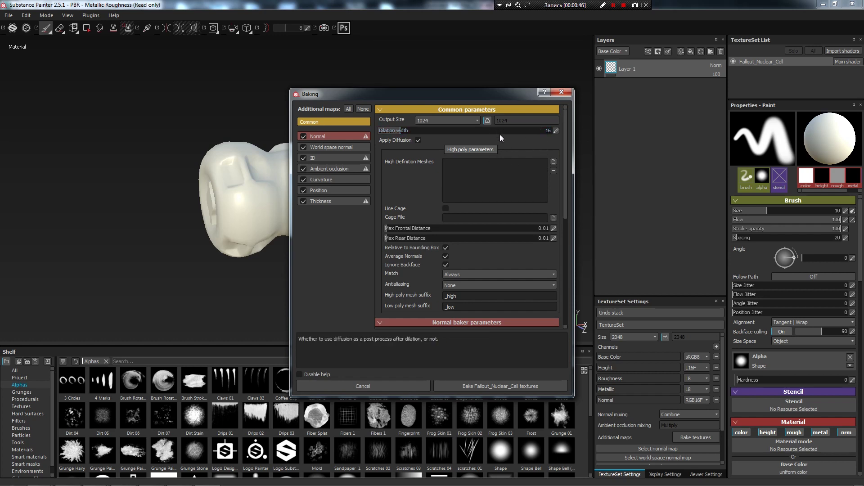
click(457, 122)
click(442, 121)
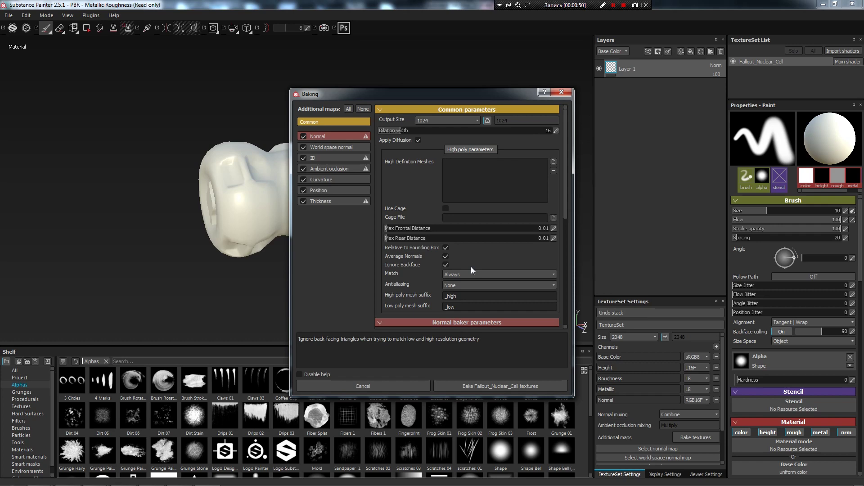
Add Fallout_NC_high.FBX as the high definition mesh, bake, and inspect the baked normals.
click(554, 161)
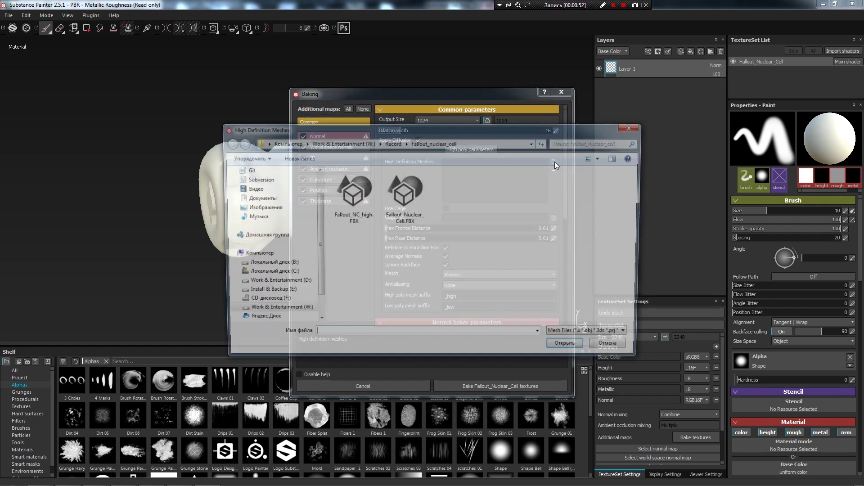
click(360, 205)
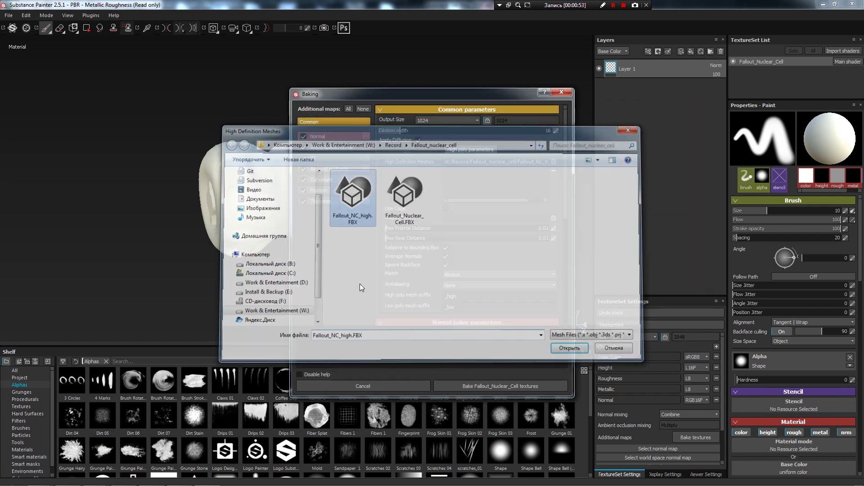
click(490, 383)
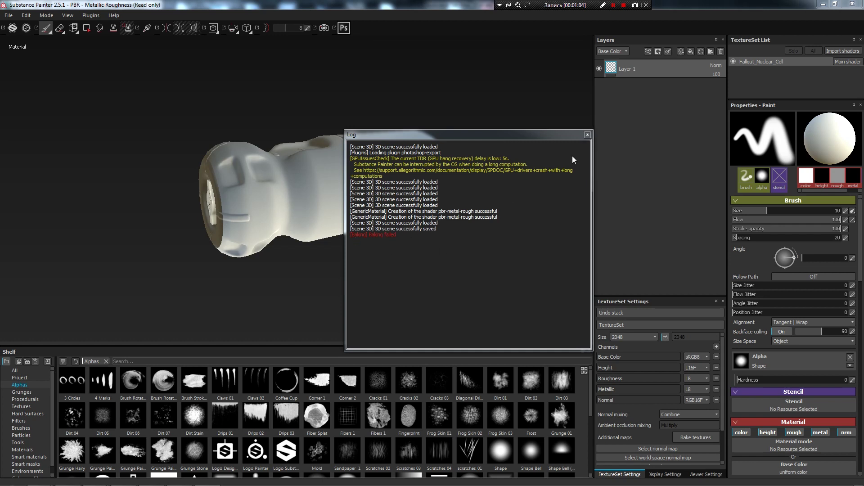
click(588, 135)
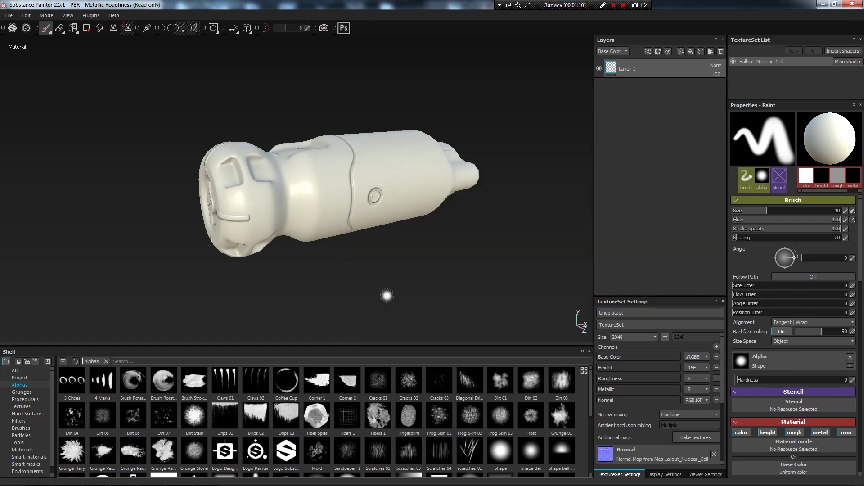
mouse_move(299, 247)
alt+mouse_down()
mouse_move(500, 257)
mouse_move(322, 259)
mouse_move(405, 304)
mouse_move(372, 261)
mouse_move(405, 271)
mouse_move(393, 241)
mouse_move(417, 179)
mouse_move(355, 212)
mouse_move(396, 120)
mouse_move(353, 272)
mouse_move(354, 236)
mouse_move(588, 171)
mouse_move(432, 185)
mouse_move(460, 127)
mouse_move(299, 157)
mouse_move(506, 161)
mouse_move(450, 219)
mouse_move(411, 239)
mouse_move(476, 182)
mouse_move(497, 182)
alt+mouse_up()
shift+right_drag(497, 181, 498, 196)
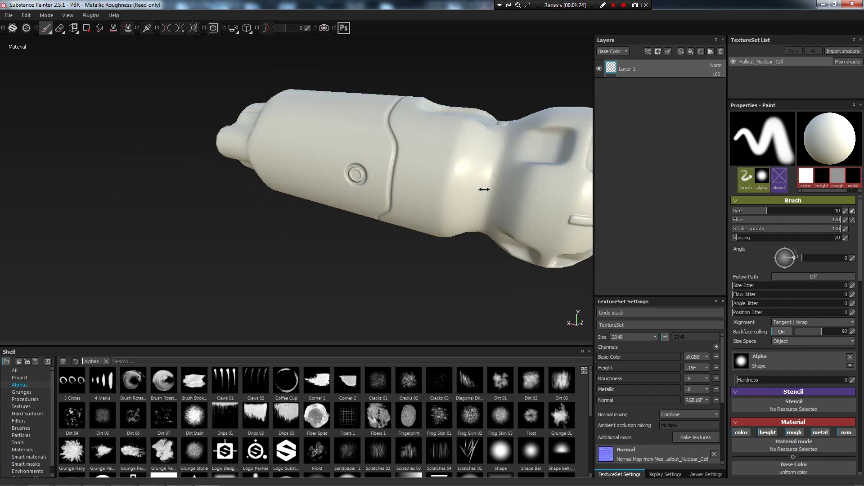
alt+right_drag(494, 257, 382, 191)
mouse_move(382, 191)
alt+mouse_down()
mouse_move(358, 145)
mouse_move(241, 166)
mouse_move(410, 222)
mouse_move(449, 299)
mouse_move(618, 283)
alt+mouse_up()
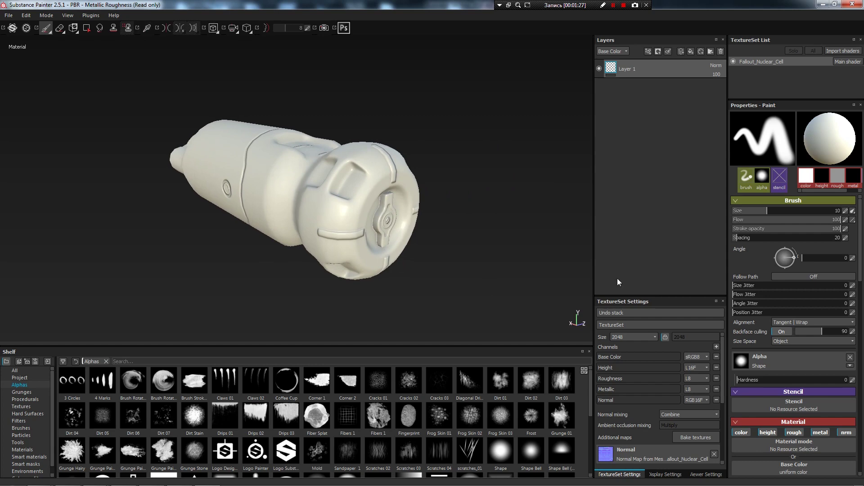
click(689, 438)
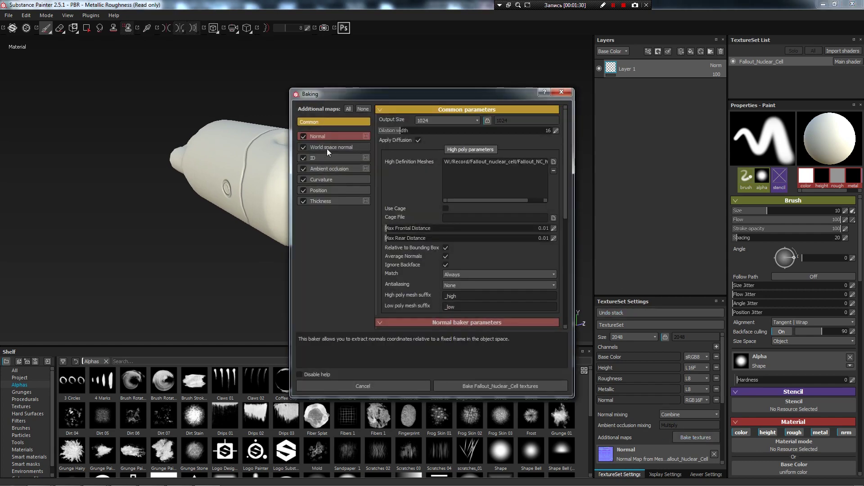
Set the ID map's Color Source to Material Color with Hue Shift generator, then bake all maps.
click(321, 136)
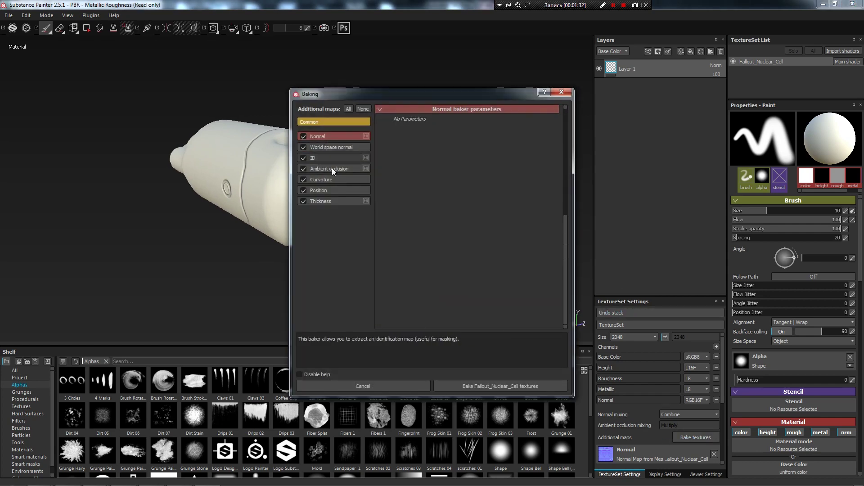
click(324, 123)
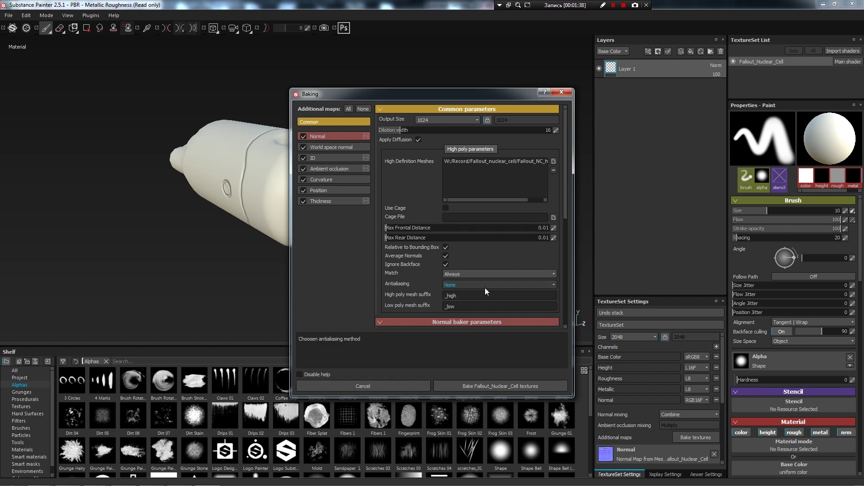
click(330, 162)
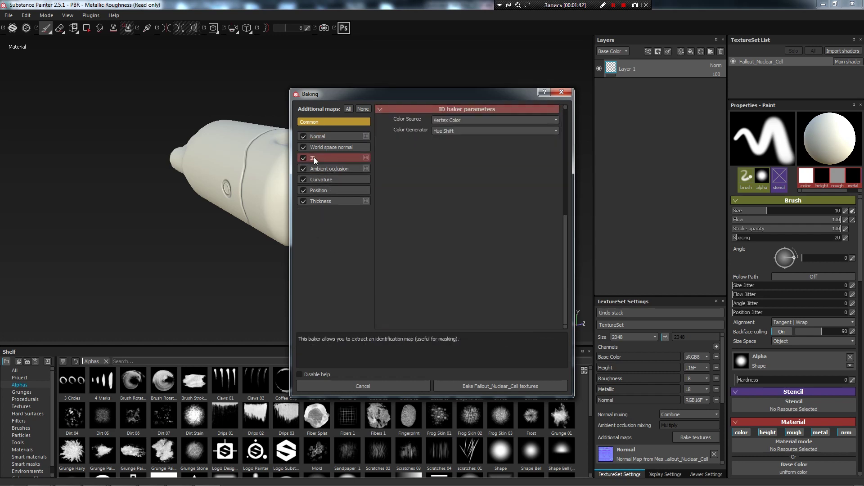
click(459, 122)
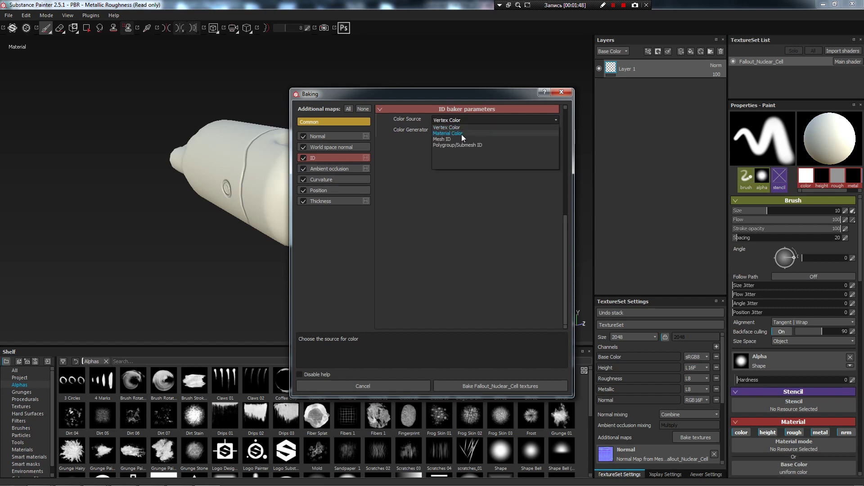
click(461, 135)
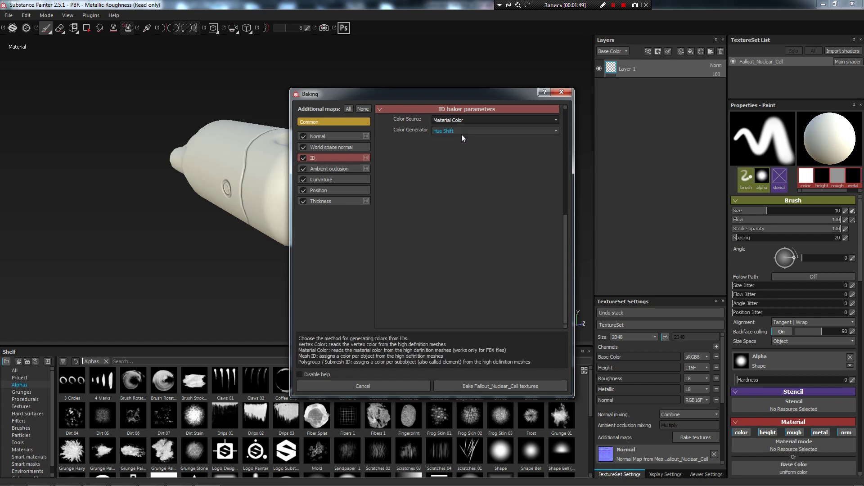
click(461, 132)
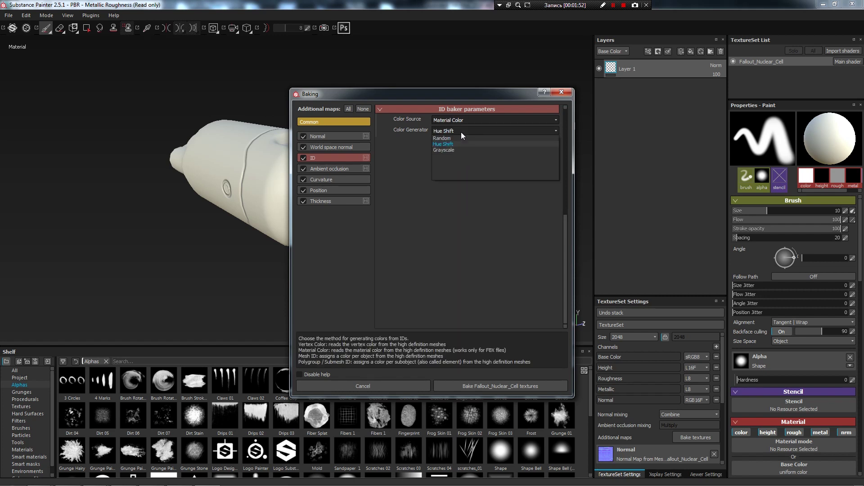
click(482, 388)
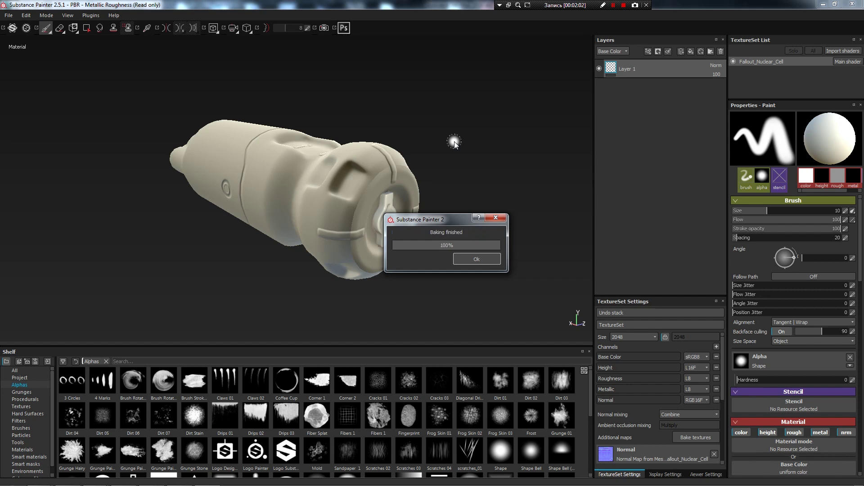
Dismiss the baking notice and preview the Normal, World Space Normal and ID maps.
key(Return)
mouse_move(453, 138)
alt+mouse_down()
mouse_move(463, 187)
mouse_move(400, 136)
mouse_move(429, 160)
alt+mouse_up()
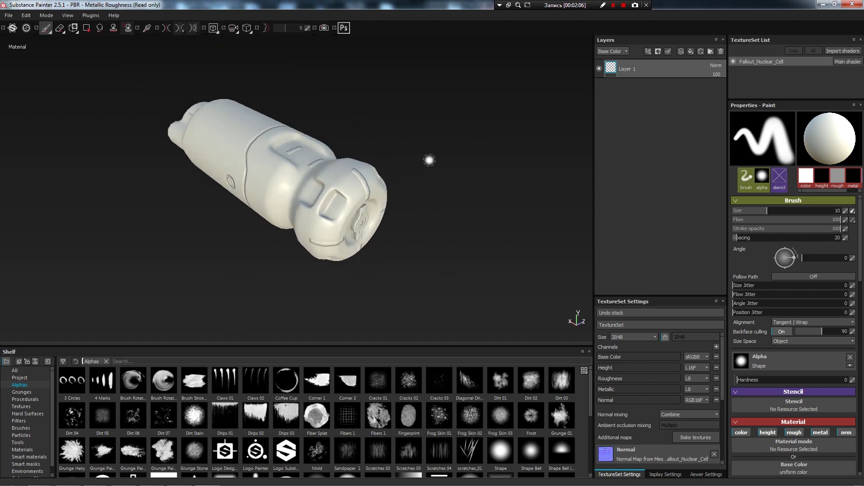
key(b)
mouse_move(425, 212)
alt+mouse_down()
mouse_move(396, 216)
mouse_move(521, 199)
mouse_move(485, 239)
mouse_move(403, 228)
mouse_move(417, 198)
mouse_move(388, 203)
mouse_move(465, 216)
mouse_move(465, 274)
mouse_move(476, 285)
mouse_move(412, 179)
mouse_move(50, 198)
alt+mouse_up()
key(Tab)
key(b)
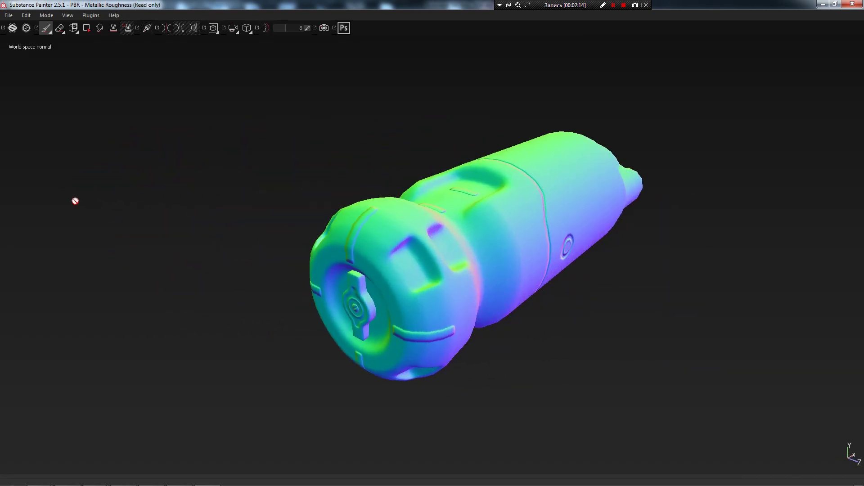
key(b)
mouse_move(663, 276)
alt+mouse_down()
mouse_move(617, 274)
mouse_move(484, 216)
mouse_move(474, 174)
mouse_move(245, 231)
mouse_move(477, 129)
mouse_move(632, 230)
mouse_move(611, 245)
mouse_move(513, 268)
mouse_move(486, 239)
alt+mouse_up()
Preview the ambient occlusion, curvature, position and thickness maps on the cell.
key(b)
mouse_move(515, 279)
alt+mouse_down()
mouse_move(481, 231)
mouse_move(498, 318)
mouse_move(712, 233)
mouse_move(698, 205)
mouse_move(685, 257)
mouse_move(533, 270)
mouse_move(525, 244)
alt+mouse_up()
key(b)
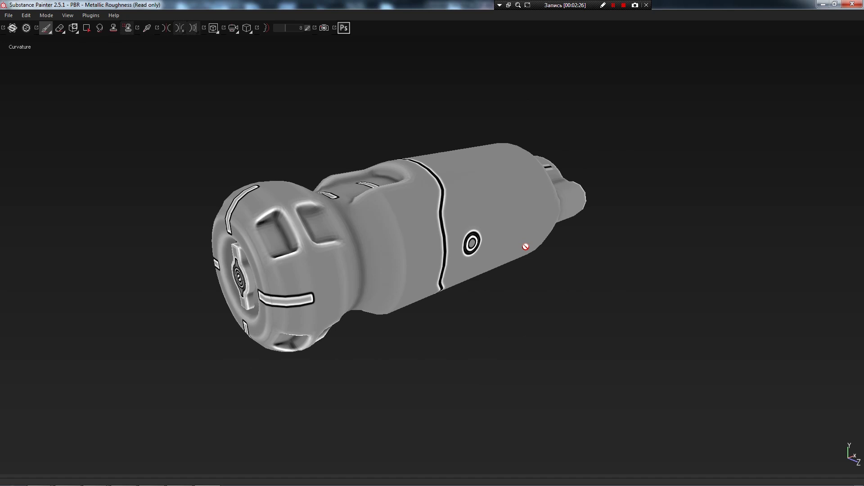
key(b)
key(b)
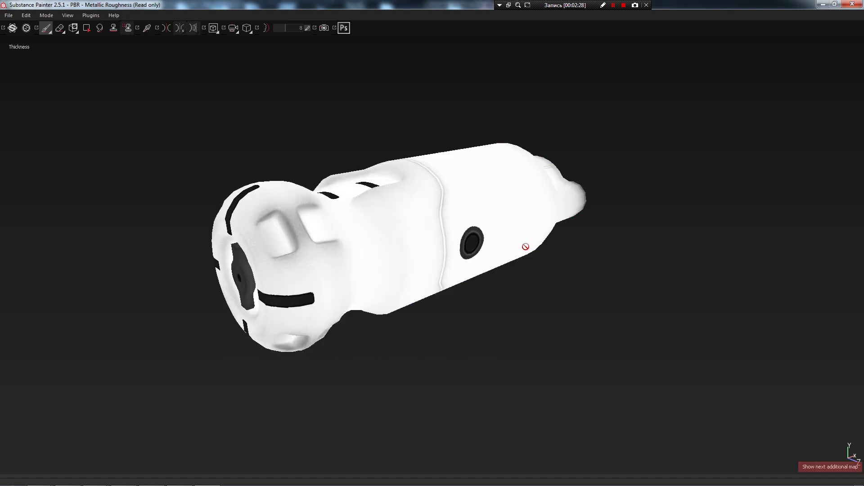
key(b)
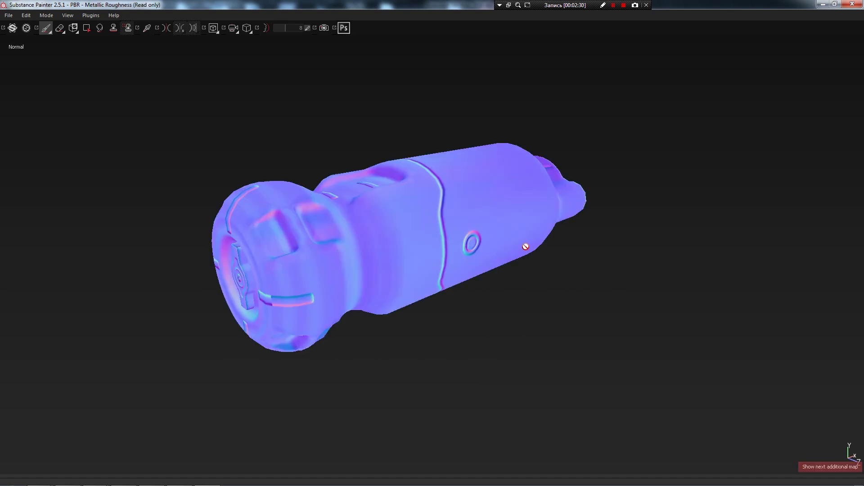
Return to the material view and inspect the UV layout in the 2D view.
key(m)
mouse_move(331, 201)
alt+mouse_down()
mouse_move(435, 239)
mouse_move(505, 299)
mouse_move(623, 295)
mouse_move(261, 193)
mouse_move(367, 183)
mouse_move(526, 251)
mouse_move(526, 266)
mouse_move(360, 296)
mouse_move(315, 245)
mouse_move(358, 302)
mouse_move(372, 193)
mouse_move(491, 263)
alt+mouse_up()
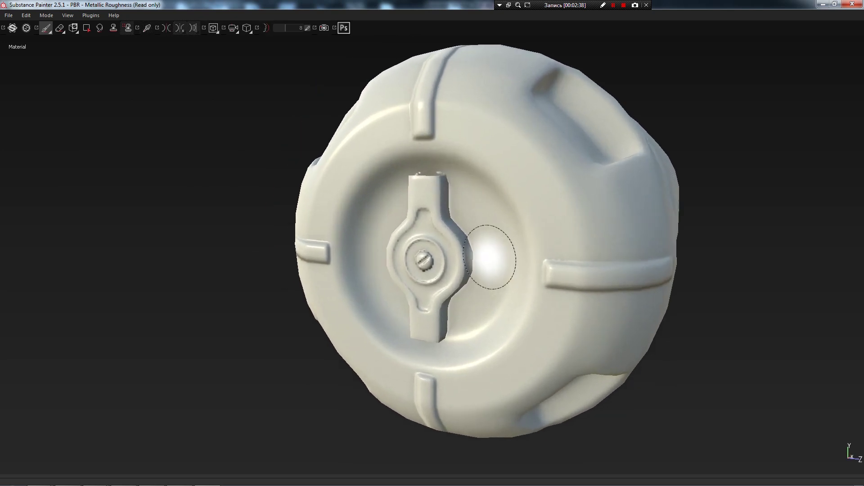
key(F3)
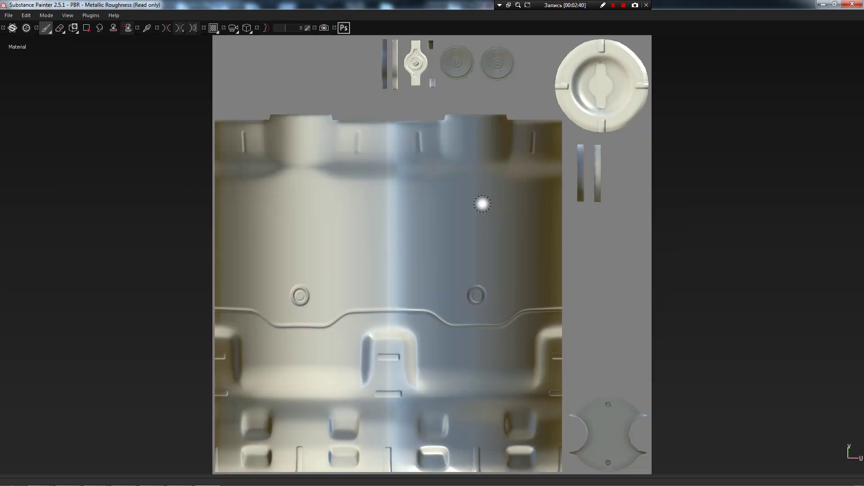
scroll(522, 239, up, 2)
scroll(518, 226, up, 3)
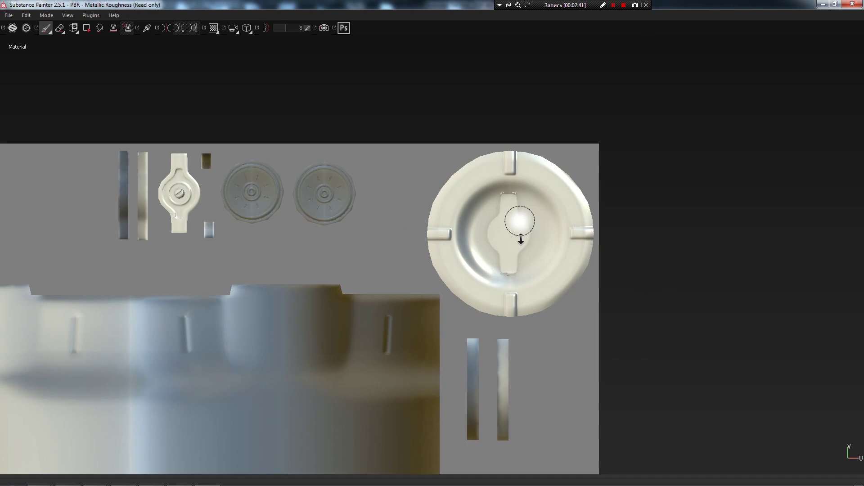
scroll(514, 212, up, 2)
scroll(513, 212, up, 2)
shift+right_drag(604, 295, 313, 165)
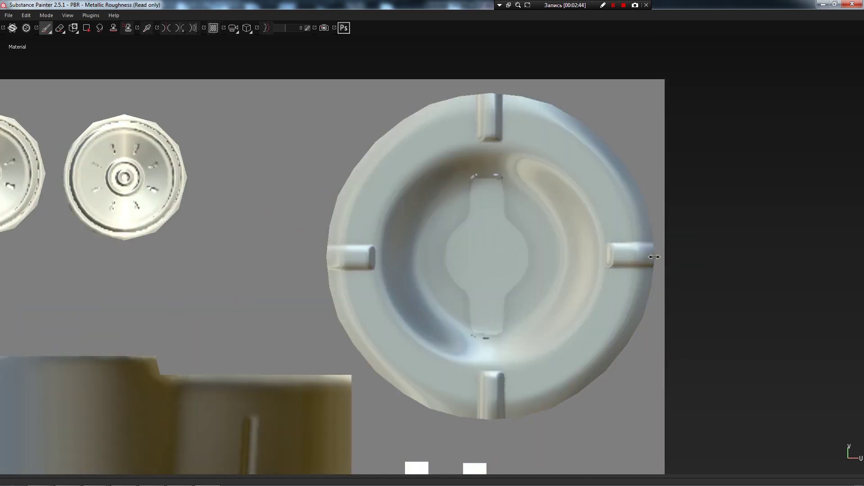
scroll(502, 288, down, 1)
Restore the 3D-only view and the interface panels.
key(F2)
key(F1)
key(F2)
key(Tab)
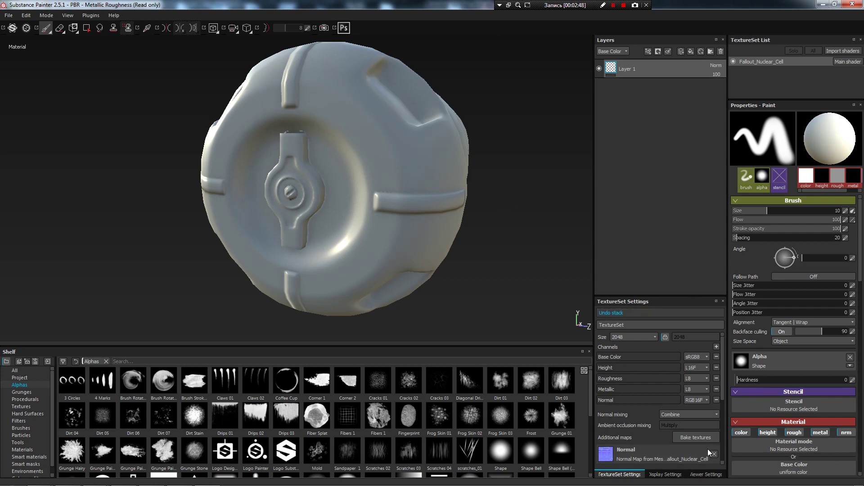
click(698, 437)
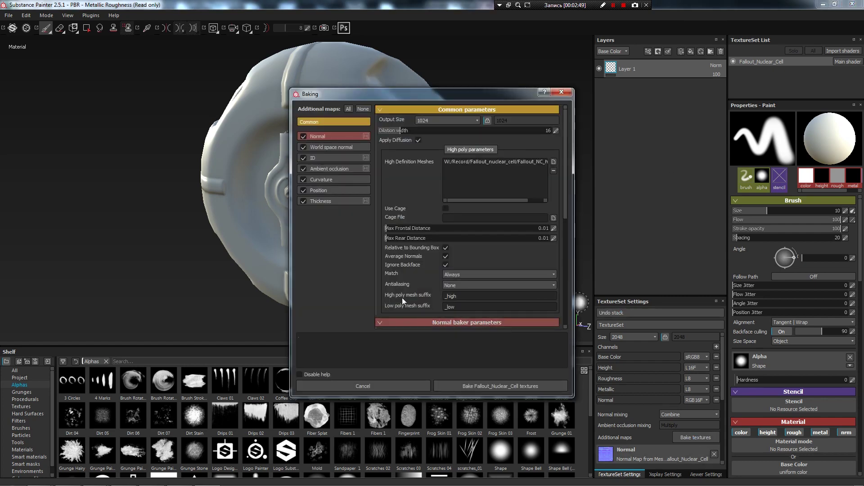
Set Match to By Mesh Name, rebake the Fallout_Nuclear_Cell maps, and inspect the result.
click(464, 274)
click(463, 288)
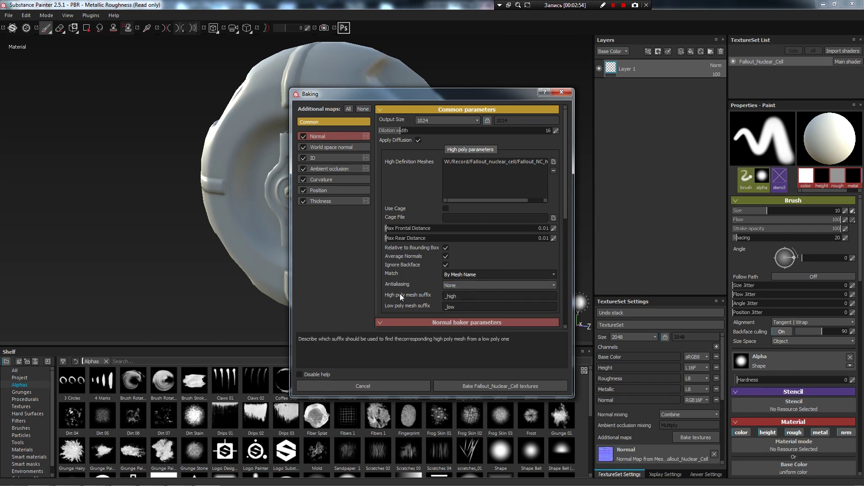
click(482, 389)
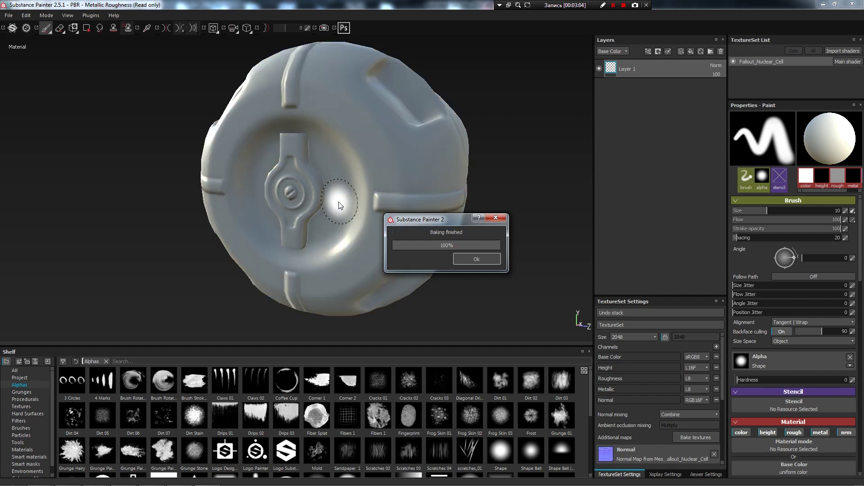
key(Return)
mouse_move(353, 178)
alt+mouse_down()
mouse_move(480, 192)
mouse_move(347, 199)
mouse_move(266, 126)
mouse_move(356, 250)
mouse_move(521, 279)
alt+mouse_up()
scroll(481, 192, up, 2)
scroll(522, 279, up, 3)
scroll(522, 279, down, 3)
mouse_move(391, 114)
alt+mouse_down()
mouse_move(434, 83)
mouse_move(582, 92)
mouse_move(284, 117)
mouse_move(35, 123)
mouse_move(373, 170)
mouse_move(375, 192)
mouse_move(364, 198)
alt+mouse_up()
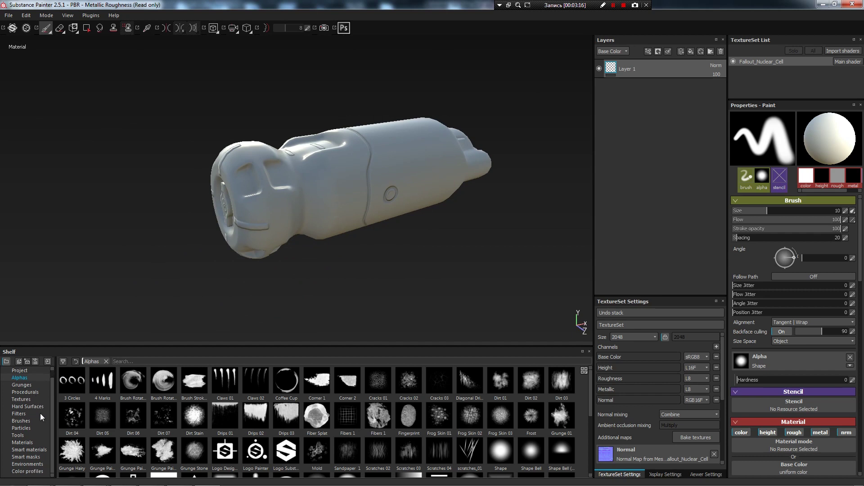
Try the Steel Painted smart material as a layer on the cell, then delete it.
click(39, 450)
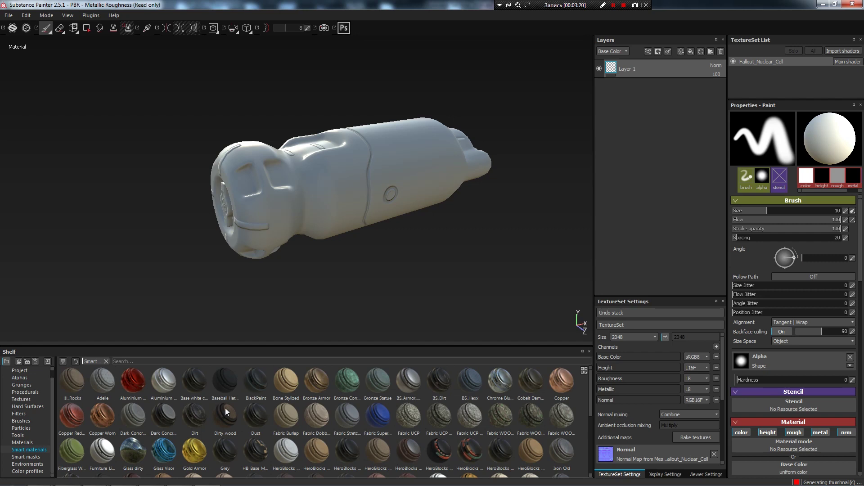
scroll(226, 412, down, 5)
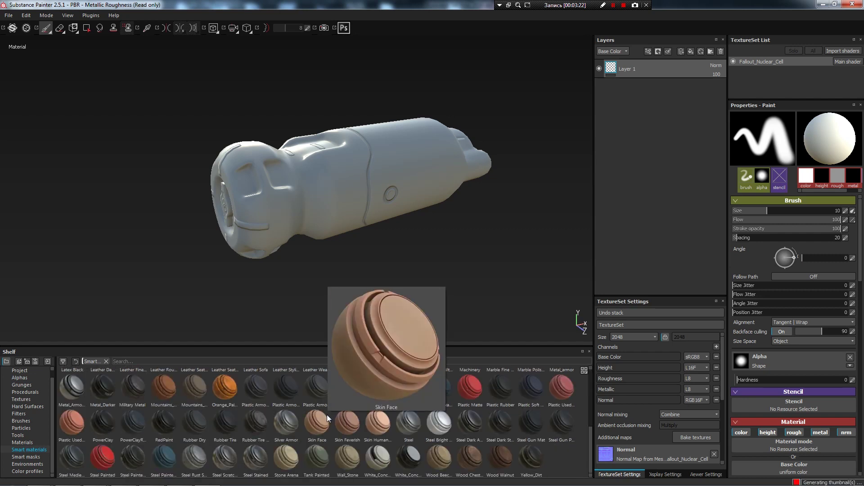
drag(95, 461, 606, 168)
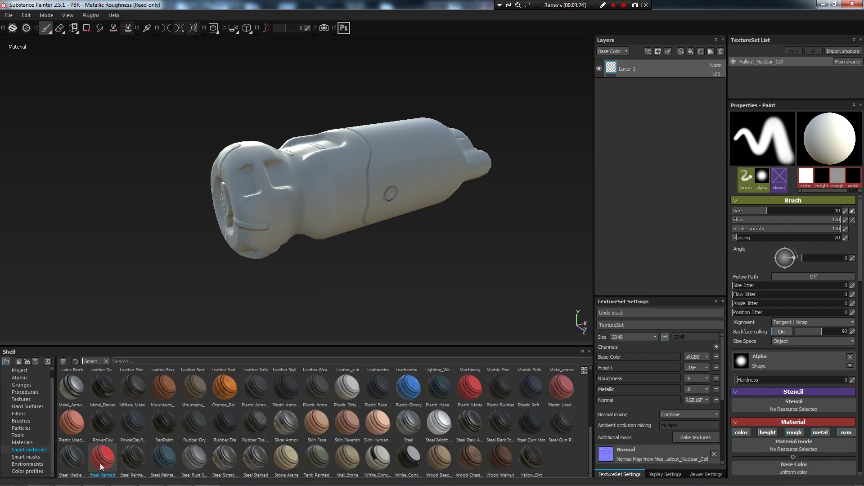
mouse_move(662, 66)
mouse_down()
mouse_move(649, 88)
mouse_move(661, 69)
mouse_up()
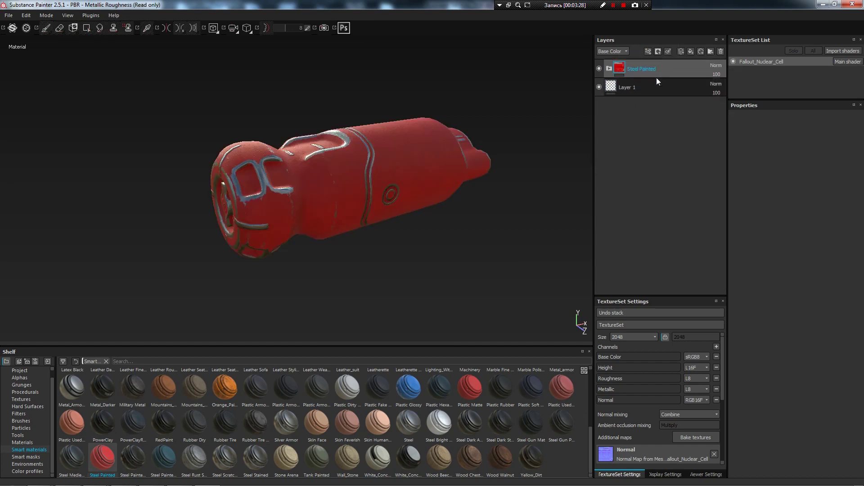
mouse_move(323, 248)
alt+mouse_down()
mouse_move(307, 153)
mouse_move(342, 149)
alt+mouse_up()
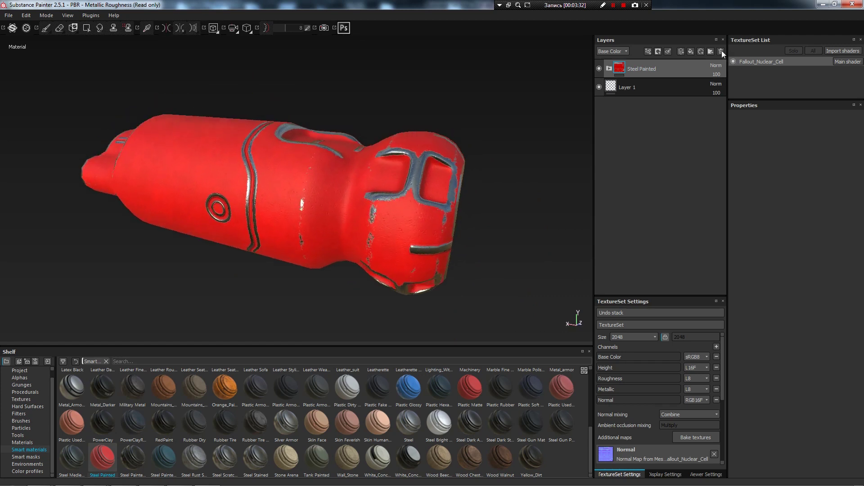
click(721, 52)
alt+drag(455, 243, 441, 269)
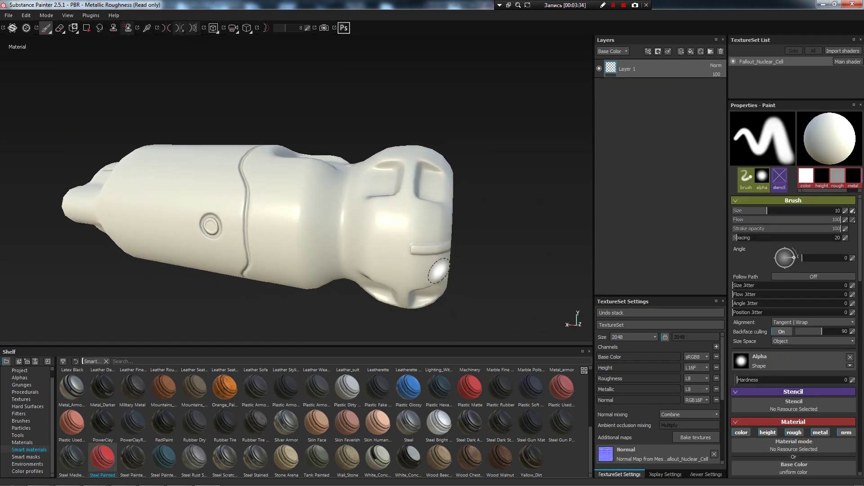
click(688, 439)
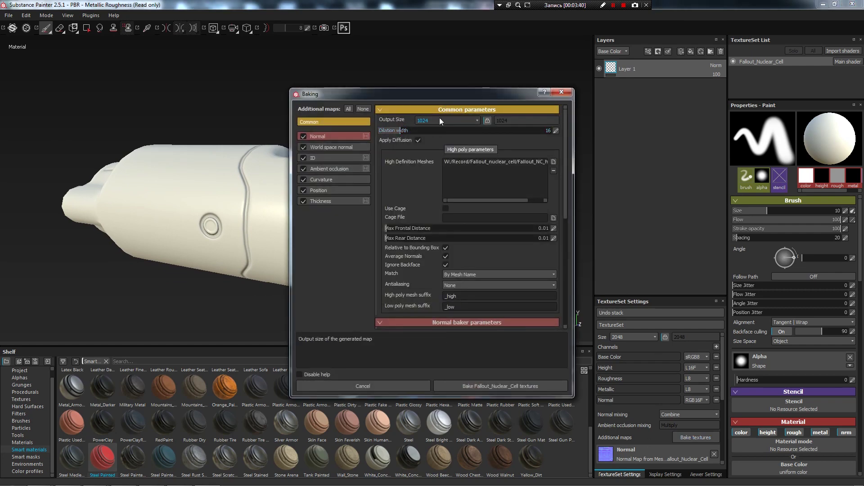
Dismiss the bake settings and set the texture set size to 1024.
click(562, 93)
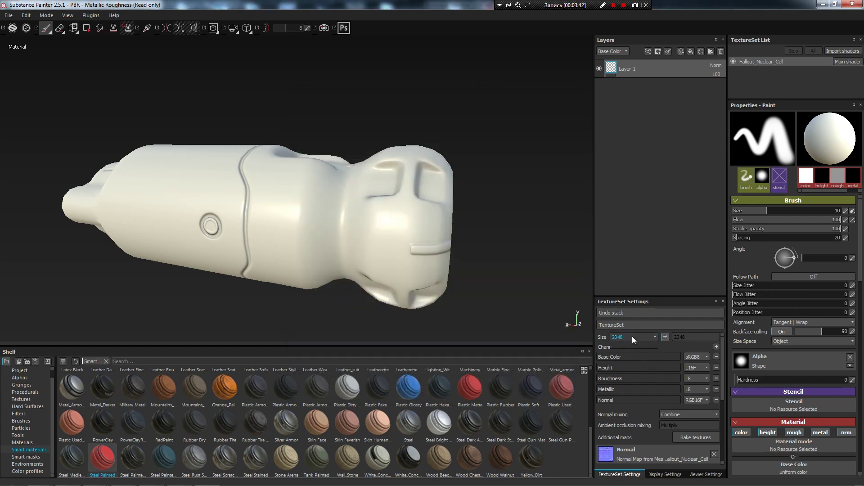
click(629, 362)
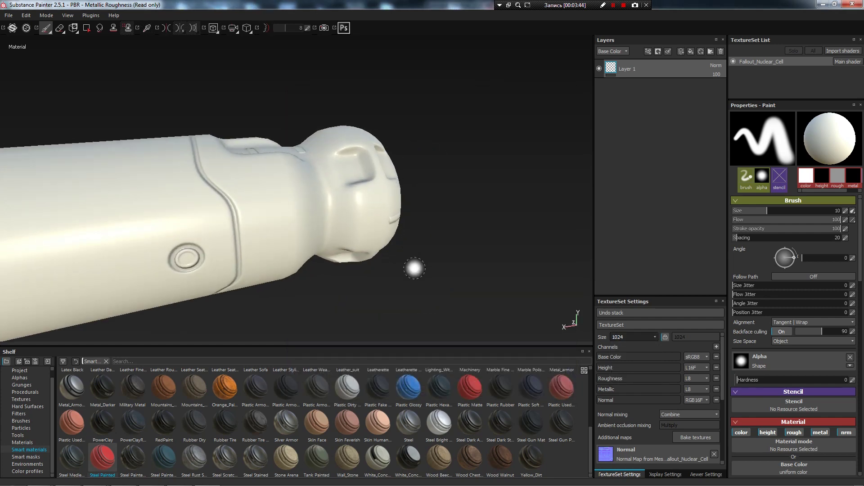
scroll(370, 239, up, 1)
scroll(370, 239, up, 3)
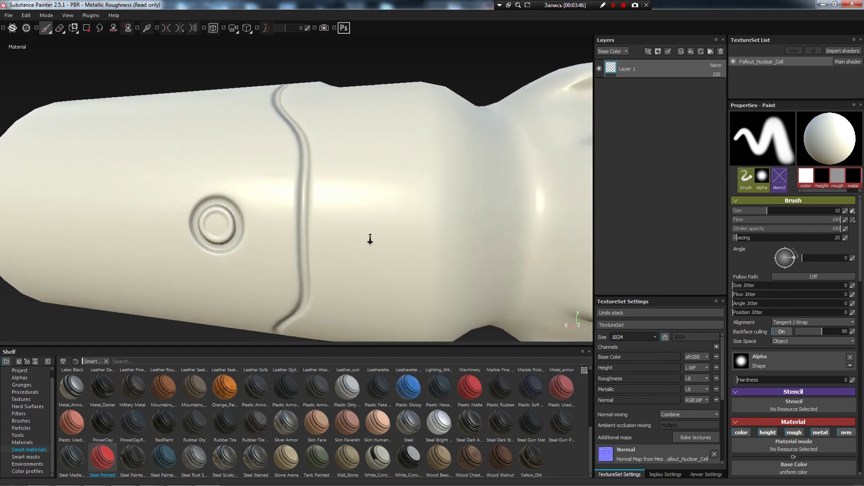
scroll(405, 286, up, 3)
scroll(405, 285, up, 3)
Orbit the cell to inspect the body, round port, two slots and rounded top.
mouse_move(405, 285)
alt+mouse_down()
mouse_move(384, 206)
mouse_move(337, 226)
mouse_move(367, 88)
alt+mouse_up()
alt+drag(367, 247, 344, 174)
mouse_move(357, 241)
alt+mouse_down()
mouse_move(463, 193)
mouse_move(471, 147)
mouse_move(447, 226)
mouse_move(398, 198)
mouse_move(379, 204)
mouse_move(424, 180)
mouse_move(396, 255)
mouse_move(444, 222)
mouse_move(339, 163)
alt+mouse_up()
mouse_move(342, 238)
alt+mouse_down()
mouse_move(421, 303)
mouse_move(442, 283)
mouse_move(432, 291)
mouse_move(303, 119)
alt+mouse_up()
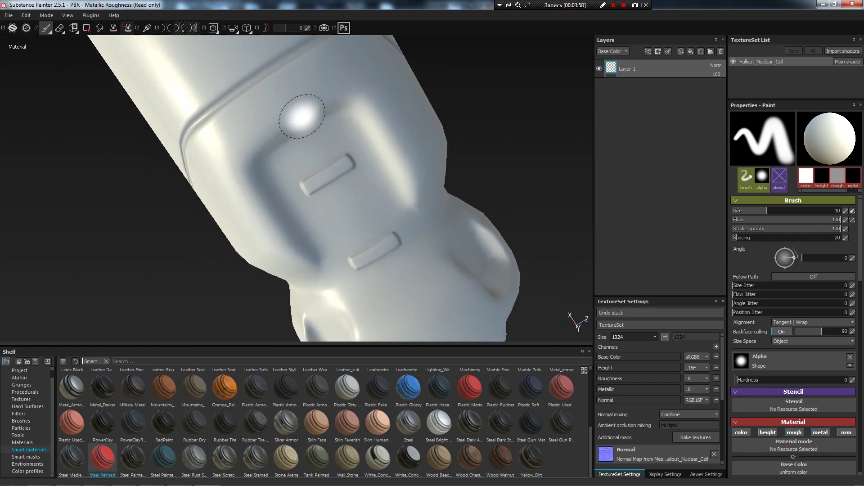
mouse_move(280, 199)
alt+mouse_down()
mouse_move(469, 134)
mouse_move(302, 276)
mouse_move(458, 213)
mouse_move(533, 225)
mouse_move(498, 232)
mouse_move(212, 140)
mouse_move(392, 159)
mouse_move(596, 253)
mouse_move(571, 253)
alt+mouse_up()
Hide the interface panels, inspect both end caps up close, then restore the panels.
key(Tab)
mouse_move(571, 253)
alt+right_down()
mouse_move(727, 247)
mouse_move(679, 264)
alt+right_up()
mouse_move(680, 264)
alt+mouse_down()
mouse_move(465, 264)
mouse_move(396, 303)
mouse_move(369, 209)
alt+mouse_up()
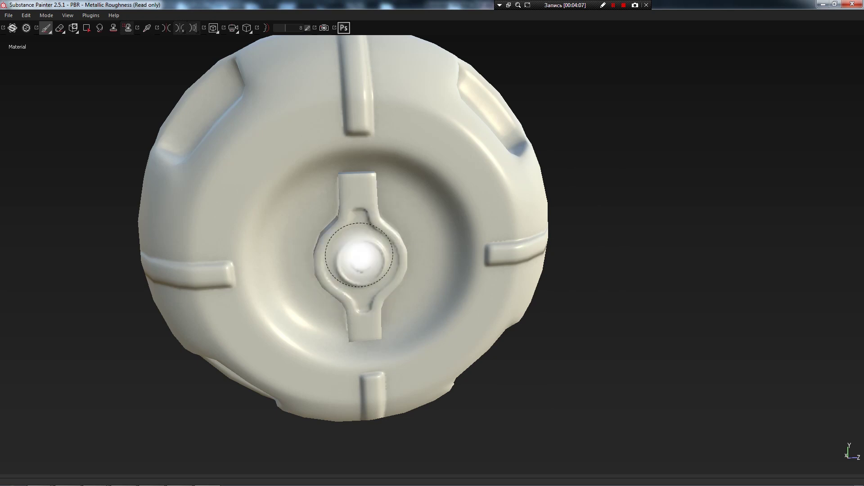
mouse_move(333, 258)
alt+mouse_down()
mouse_move(463, 293)
mouse_move(407, 276)
mouse_move(360, 235)
mouse_move(416, 268)
mouse_move(513, 282)
mouse_move(380, 309)
mouse_move(532, 306)
alt+mouse_up()
mouse_move(558, 332)
alt+mouse_down()
mouse_move(364, 116)
mouse_move(742, 226)
mouse_move(608, 228)
mouse_move(458, 256)
mouse_move(548, 277)
mouse_move(411, 143)
mouse_move(449, 229)
mouse_move(369, 236)
mouse_move(617, 208)
alt+mouse_up()
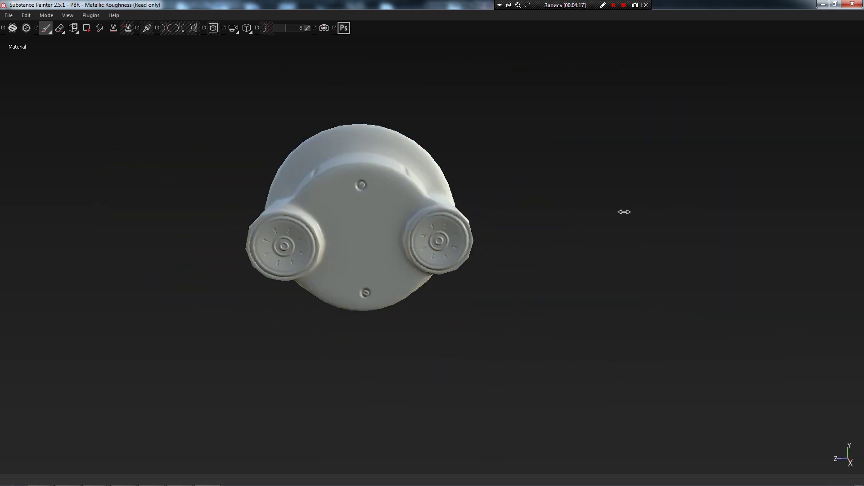
mouse_move(323, 185)
alt+mouse_down()
mouse_move(487, 323)
mouse_move(468, 314)
alt+mouse_up()
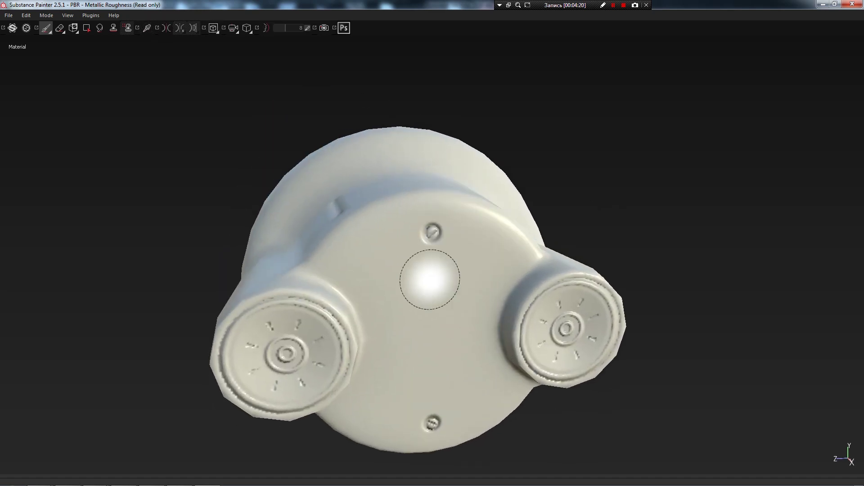
alt+right_drag(428, 280, 411, 193)
mouse_move(412, 193)
alt+mouse_down()
mouse_move(433, 235)
mouse_move(365, 216)
mouse_move(335, 236)
alt+mouse_up()
scroll(426, 211, up, 5)
mouse_move(425, 211)
alt+mouse_down()
mouse_move(339, 193)
mouse_move(421, 328)
alt+mouse_up()
shift+right_drag(421, 327, 423, 321)
key(Tab)
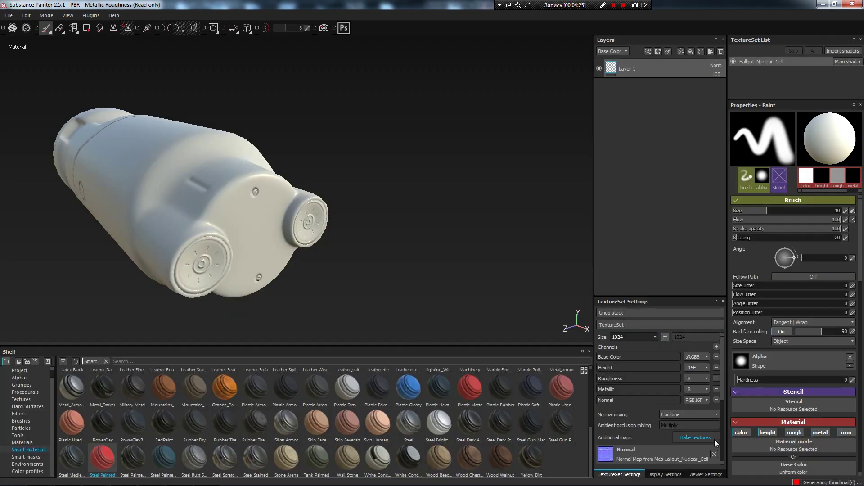
Rebake the Fallout_Nuclear_Cell mesh maps at 2048 output size and dismiss the finished message.
click(696, 437)
click(455, 120)
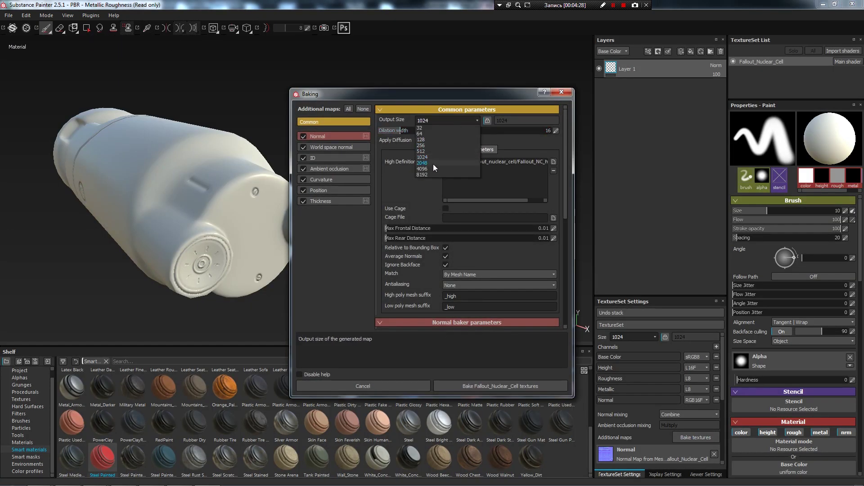
click(433, 164)
click(485, 386)
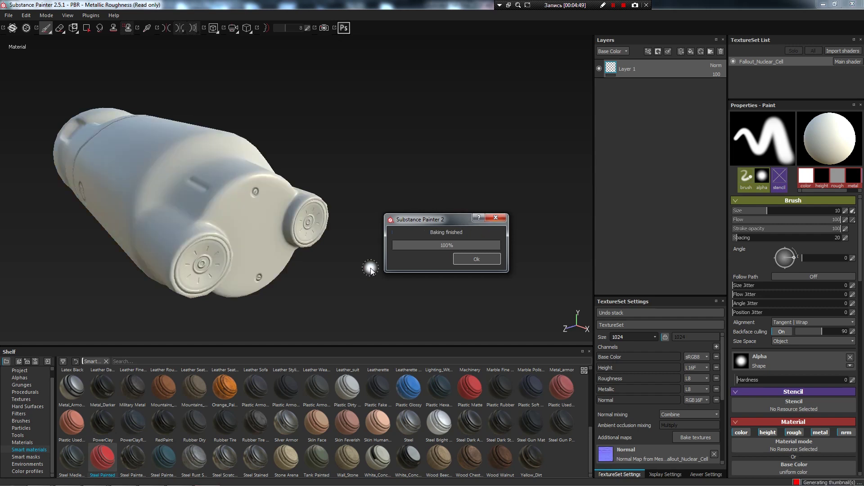
key(Return)
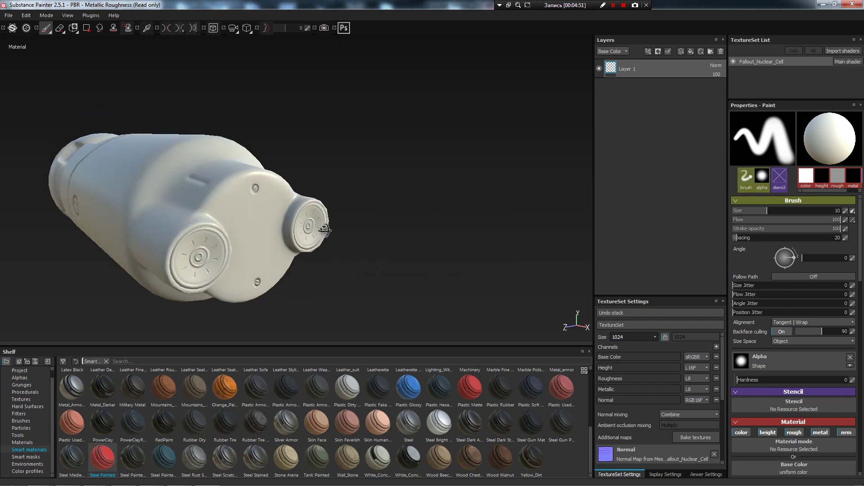
Orbit and zoom to inspect the end cap filters, side slot and cylinder end.
alt+drag(370, 267, 425, 230)
scroll(425, 230, up, 5)
mouse_move(425, 230)
alt+right_down()
mouse_move(416, 179)
mouse_move(440, 258)
alt+right_up()
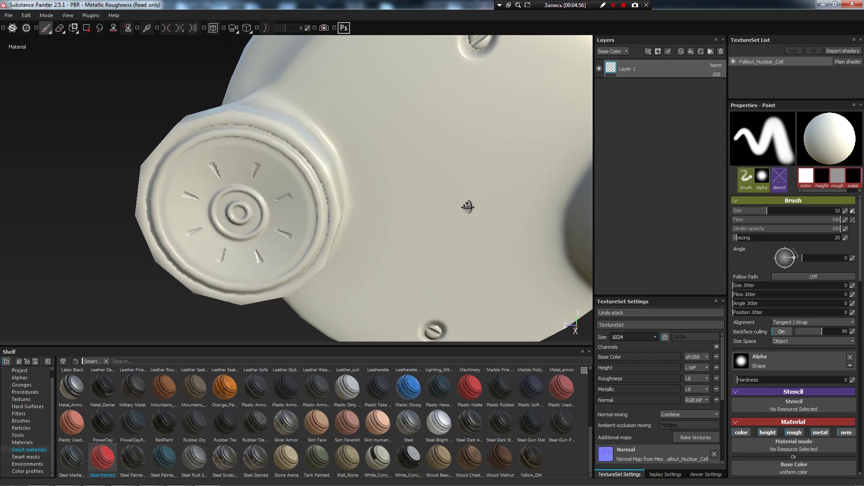
mouse_move(468, 207)
alt+mouse_down()
mouse_move(434, 222)
mouse_move(415, 197)
mouse_move(420, 170)
alt+mouse_up()
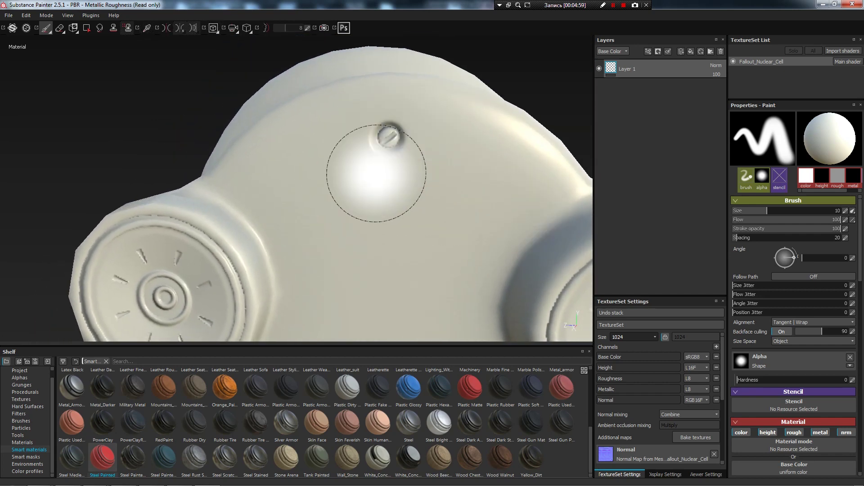
alt+right_drag(431, 194, 430, 201)
mouse_move(431, 200)
alt+mouse_down()
mouse_move(449, 168)
mouse_move(465, 224)
mouse_move(433, 189)
mouse_move(428, 198)
mouse_move(460, 184)
alt+mouse_up()
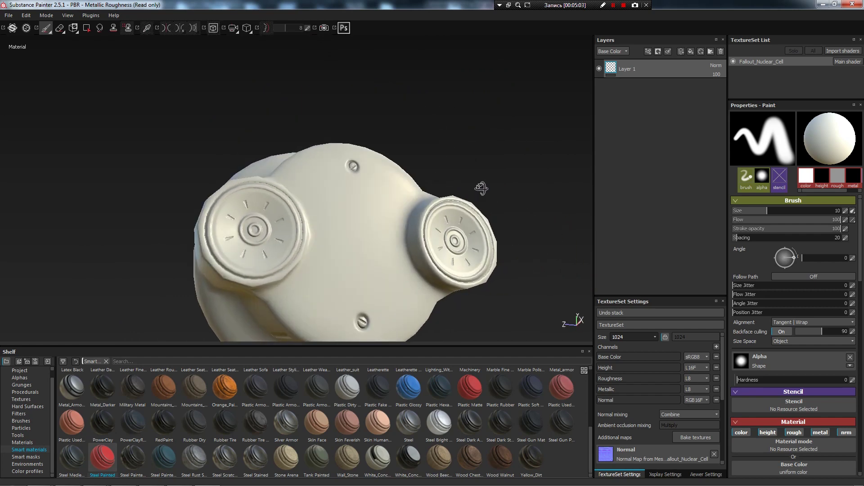
alt+right_drag(459, 183, 622, 231)
mouse_move(622, 231)
alt+mouse_down()
mouse_move(466, 275)
mouse_move(525, 232)
mouse_move(397, 228)
mouse_move(395, 193)
mouse_move(359, 171)
alt+mouse_up()
mouse_move(331, 221)
alt+mouse_down()
mouse_move(459, 261)
mouse_move(377, 188)
mouse_move(519, 194)
mouse_move(382, 228)
mouse_move(452, 243)
alt+mouse_up()
alt+right_drag(451, 243, 412, 289)
Pan and orbit around the cylinder, cap and slot to check the baked detail.
alt+right_drag(271, 154, 315, 140)
mouse_move(315, 139)
alt+mouse_down()
mouse_move(343, 133)
mouse_move(366, 150)
alt+mouse_up()
alt+middle_drag(367, 151, 197, 231)
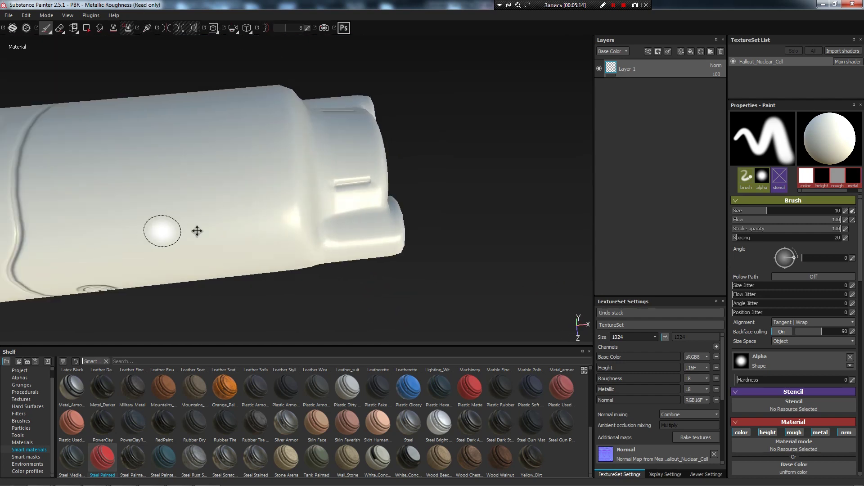
mouse_move(197, 231)
alt+mouse_down()
mouse_move(417, 149)
mouse_move(417, 167)
mouse_move(349, 239)
mouse_move(301, 237)
mouse_move(395, 96)
mouse_move(450, 202)
alt+mouse_up()
mouse_move(450, 203)
alt+right_down()
mouse_move(506, 192)
mouse_move(192, 171)
alt+right_up()
mouse_move(192, 171)
alt+mouse_down()
mouse_move(369, 163)
mouse_move(232, 122)
mouse_move(166, 188)
mouse_move(581, 312)
mouse_move(385, 222)
alt+mouse_up()
alt+middle_drag(384, 222, 449, 231)
alt+right_drag(449, 231, 359, 187)
mouse_move(359, 187)
alt+mouse_down()
mouse_move(472, 222)
mouse_move(401, 309)
mouse_move(475, 276)
mouse_move(362, 164)
mouse_move(434, 261)
mouse_move(407, 226)
mouse_move(432, 207)
mouse_move(475, 120)
mouse_move(575, 185)
mouse_move(377, 200)
mouse_move(363, 237)
alt+mouse_up()
mouse_move(363, 237)
alt+right_down()
mouse_move(331, 150)
mouse_move(458, 243)
alt+right_up()
Reduce the brush size to 1.85 and display the baked normal map.
ctrl+right_drag(411, 199, 438, 236)
mouse_move(428, 208)
alt+mouse_down()
mouse_move(370, 256)
mouse_move(394, 241)
mouse_move(441, 239)
alt+mouse_up()
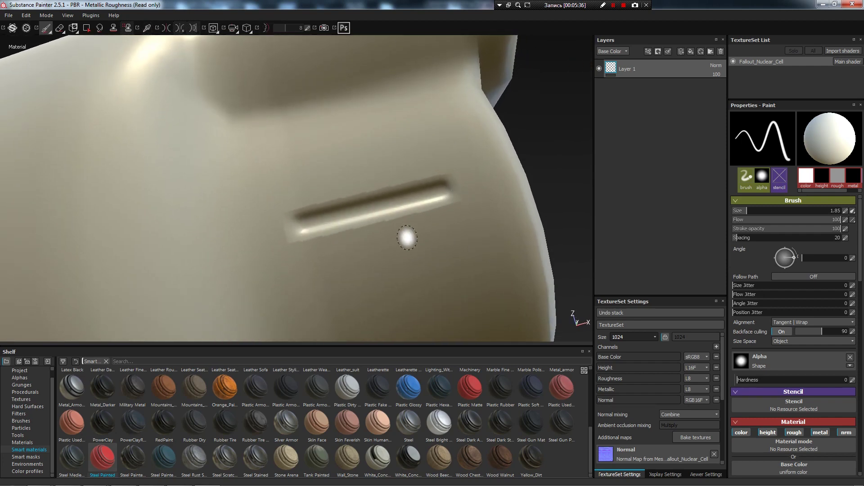
key(b)
mouse_move(429, 197)
alt+mouse_down()
mouse_move(337, 162)
mouse_move(330, 195)
alt+mouse_up()
alt+right_drag(290, 173, 250, 93)
mouse_move(251, 93)
alt+mouse_down()
mouse_move(396, 225)
mouse_move(316, 173)
mouse_move(408, 258)
mouse_move(395, 158)
mouse_move(349, 215)
mouse_move(369, 201)
alt+mouse_up()
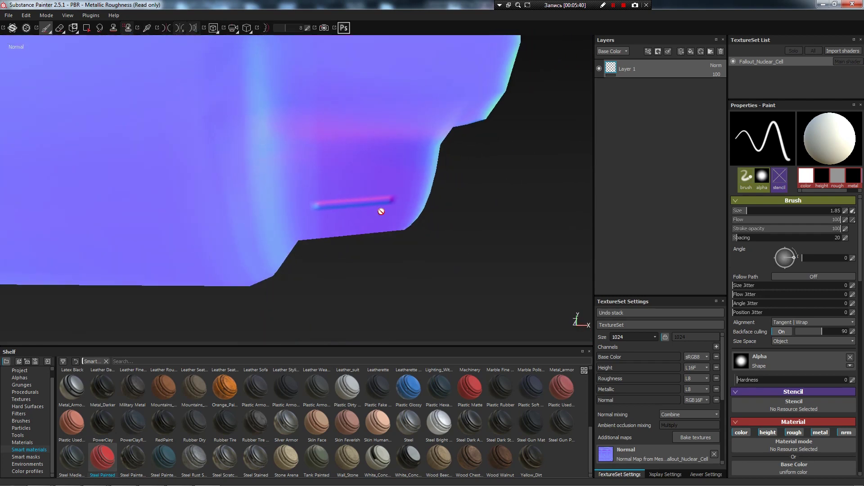
mouse_move(368, 200)
alt+right_down()
mouse_move(229, 189)
mouse_move(387, 176)
alt+right_up()
mouse_move(387, 175)
alt+mouse_down()
mouse_move(239, 187)
mouse_move(463, 212)
mouse_move(434, 180)
mouse_move(406, 195)
mouse_move(392, 174)
mouse_move(350, 149)
mouse_move(384, 198)
mouse_move(361, 224)
alt+mouse_up()
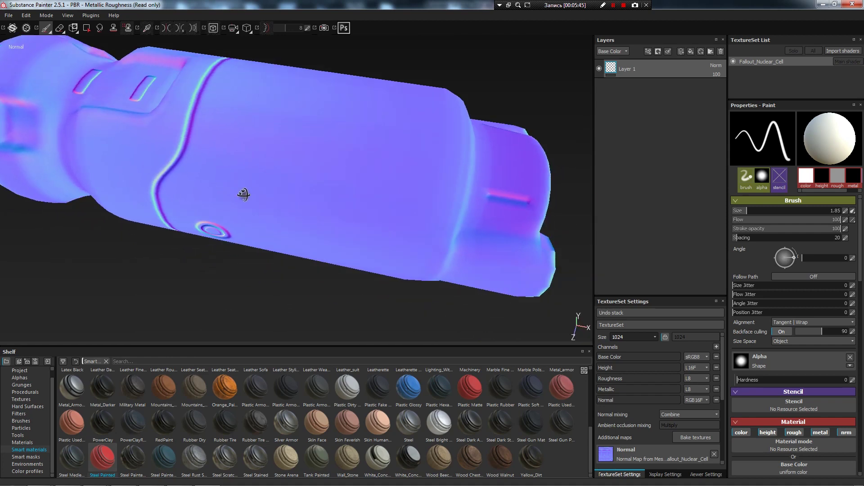
key(m)
mouse_move(361, 224)
alt+right_down()
mouse_move(480, 216)
mouse_move(455, 240)
alt+right_up()
mouse_move(456, 240)
alt+mouse_down()
mouse_move(458, 206)
mouse_move(460, 225)
mouse_move(441, 249)
mouse_move(360, 212)
mouse_move(378, 173)
mouse_move(359, 181)
alt+mouse_up()
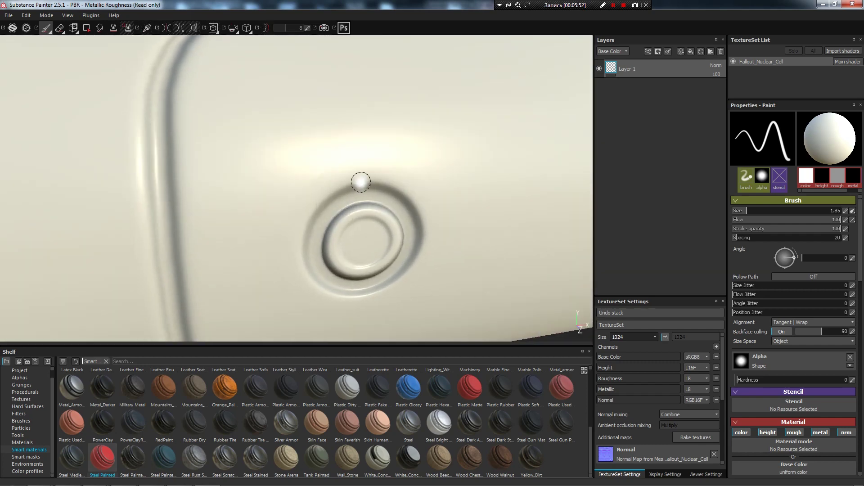
key(b)
key(b)
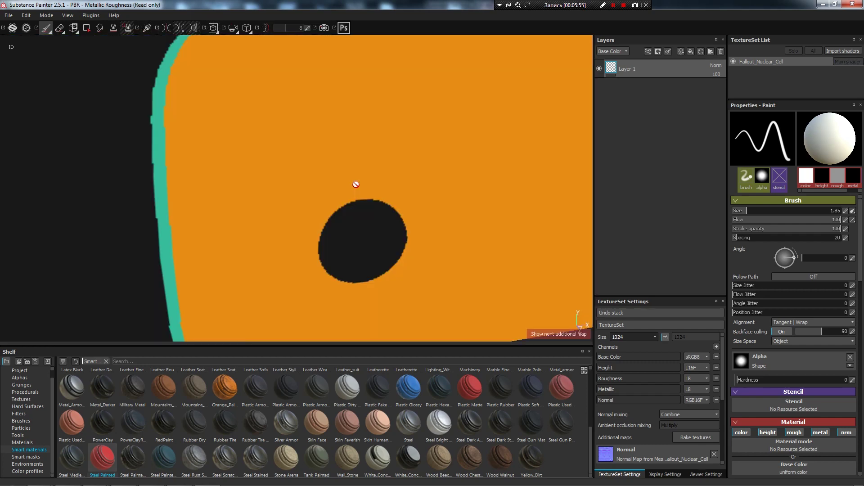
key(b)
key(b)
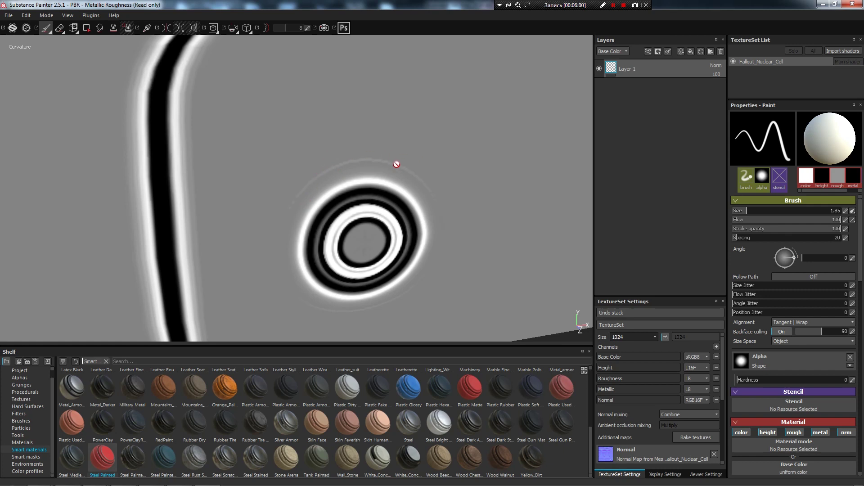
key(b)
key(m)
scroll(218, 115, down, 3)
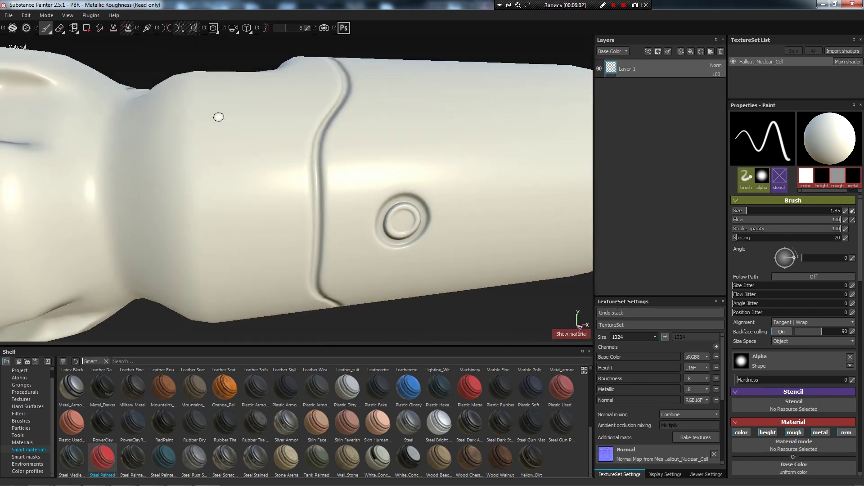
scroll(320, 224, down, 2)
alt+middle_drag(320, 224, 357, 229)
scroll(357, 229, down, 3)
alt+drag(357, 228, 430, 187)
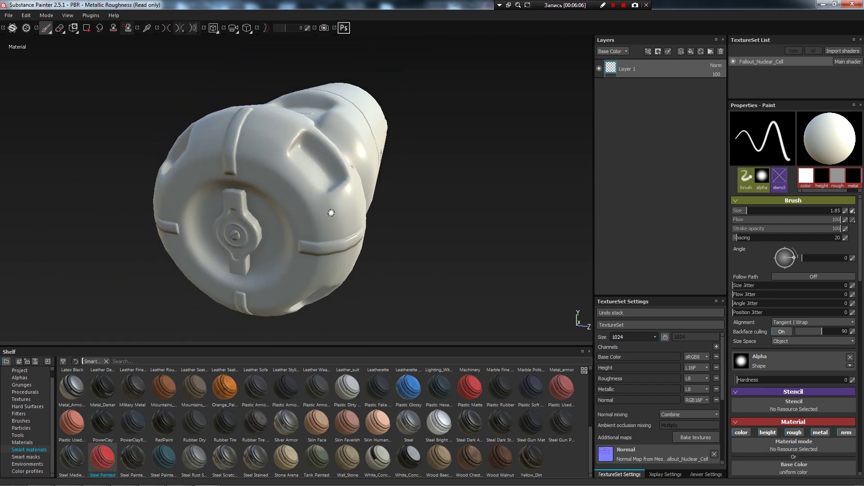
Remove the Plastic Used Up smart material folder from the layer stack.
mouse_move(431, 187)
alt+mouse_down()
mouse_move(523, 164)
mouse_move(428, 155)
alt+mouse_up()
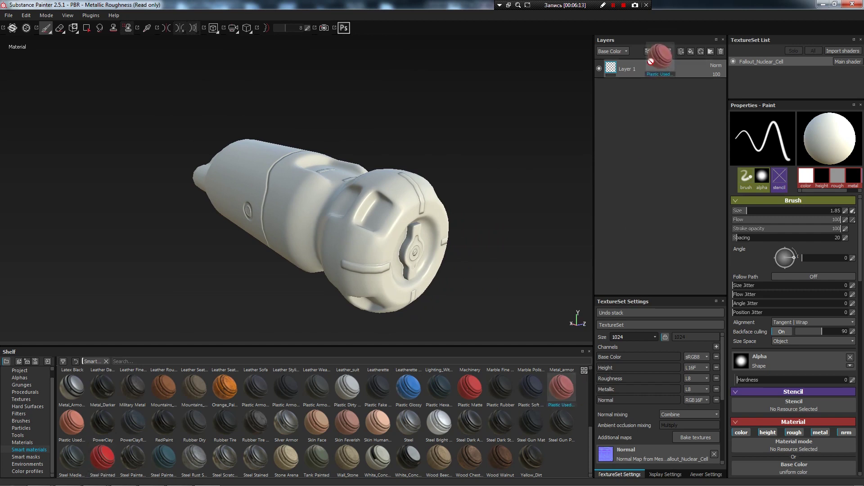
drag(648, 61, 648, 63)
mouse_move(411, 299)
alt+mouse_down()
mouse_move(453, 280)
mouse_move(417, 276)
mouse_move(425, 270)
alt+mouse_up()
click(720, 52)
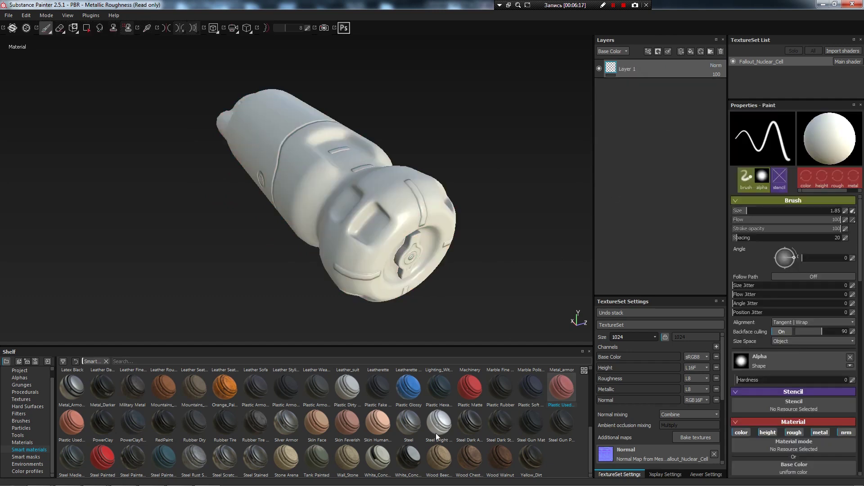
Search the shelf for 'mach' and add the Machinery smart material as a layer.
scroll(249, 417, up, 5)
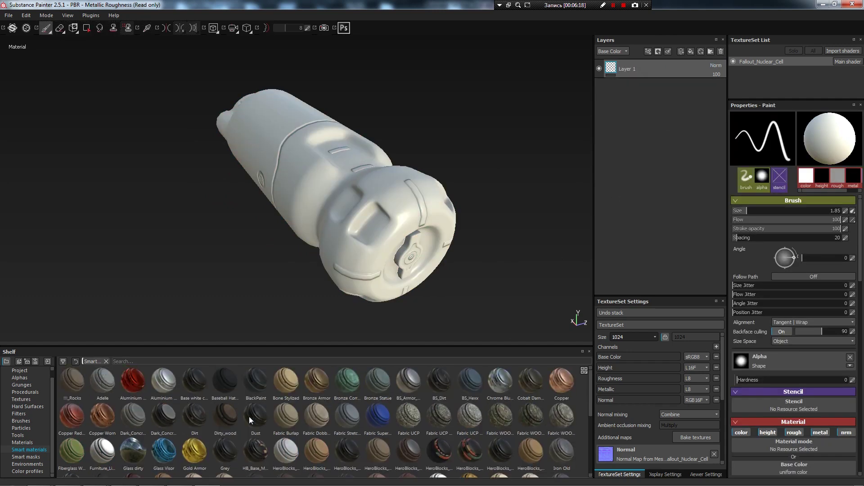
click(303, 361)
text(ьфс)
key(BackSpace)
text(mach)
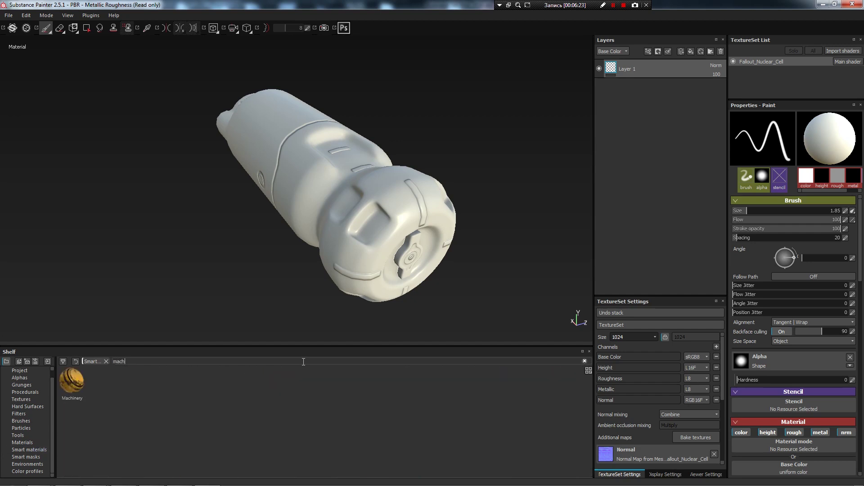
mouse_move(72, 381)
mouse_down()
mouse_move(658, 49)
mouse_move(649, 63)
mouse_up()
Inspect the Machinery look on the cell, then delete its layer.
mouse_move(463, 175)
alt+mouse_down()
mouse_move(251, 183)
mouse_move(347, 188)
alt+mouse_up()
alt+right_drag(347, 187, 143, 106)
alt+drag(142, 106, 251, 25)
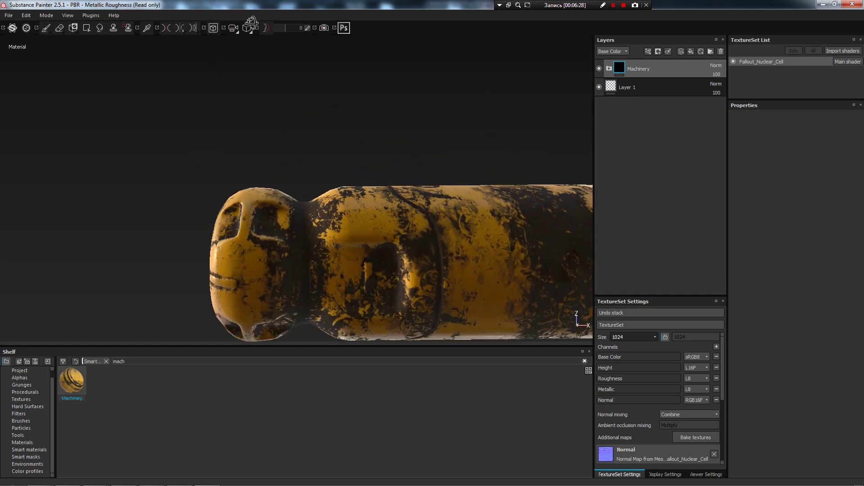
alt+right_drag(250, 25, 446, 193)
mouse_move(446, 192)
alt+mouse_down()
mouse_move(468, 195)
mouse_move(414, 208)
mouse_move(477, 194)
alt+mouse_up()
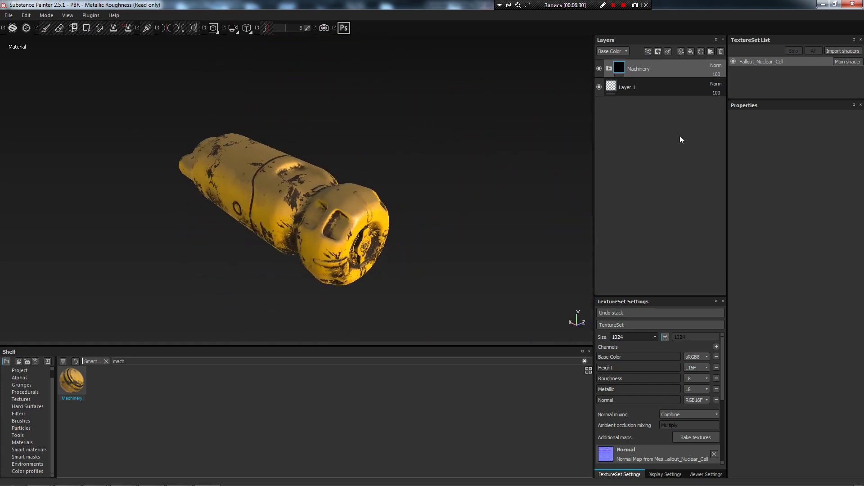
click(720, 52)
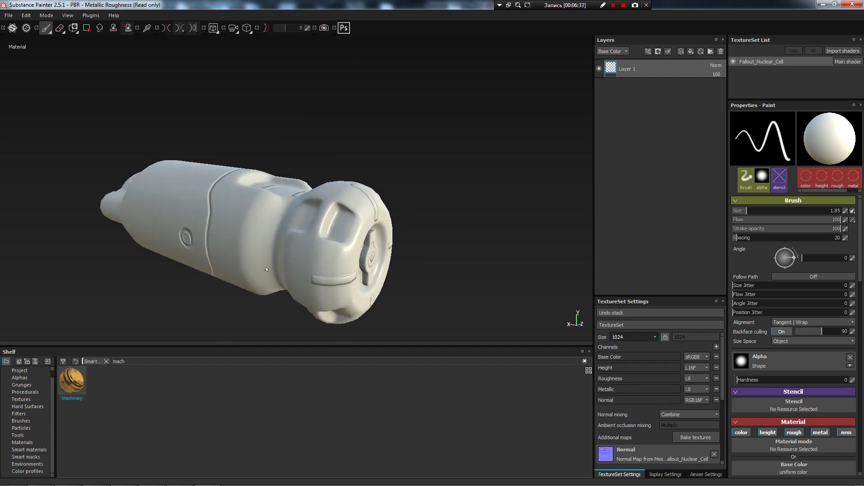
Search the shelf for 'steel' and add the Steel material to the layer stack.
alt+drag(450, 198, 629, 198)
mouse_move(430, 234)
alt+mouse_down()
mouse_move(299, 207)
mouse_move(524, 211)
mouse_move(379, 239)
mouse_move(501, 303)
mouse_move(474, 268)
alt+mouse_up()
key(Tab)
key(Tab)
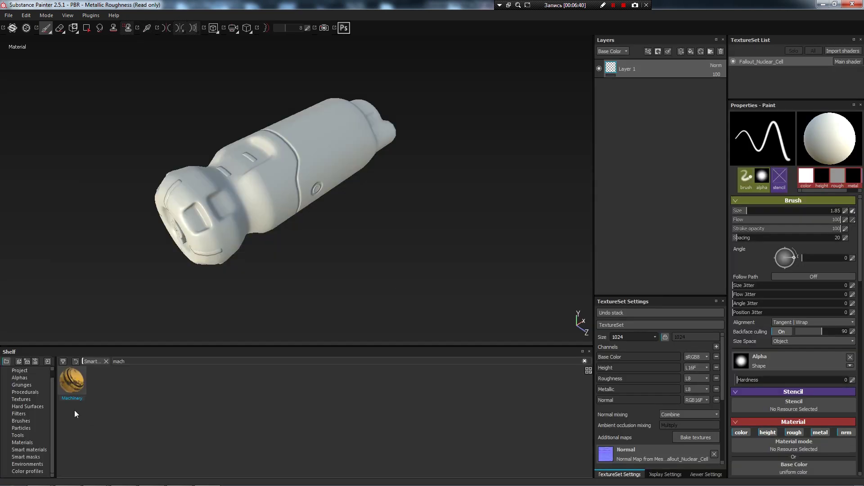
click(106, 361)
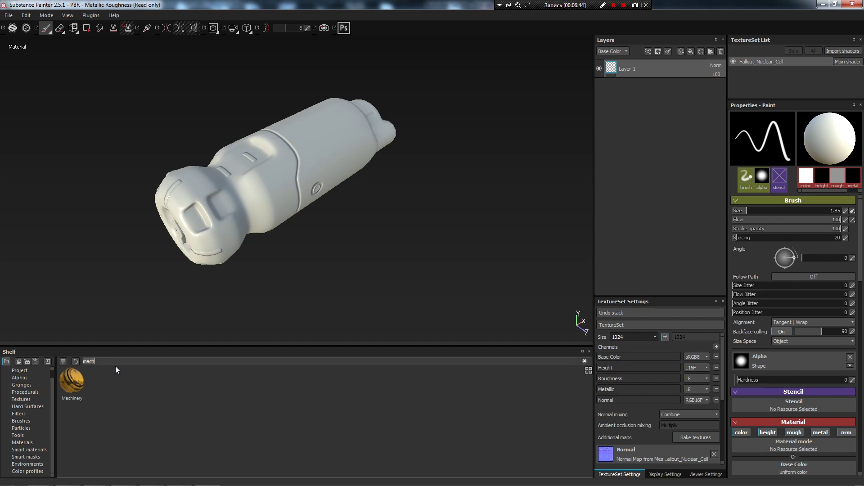
text(steel)
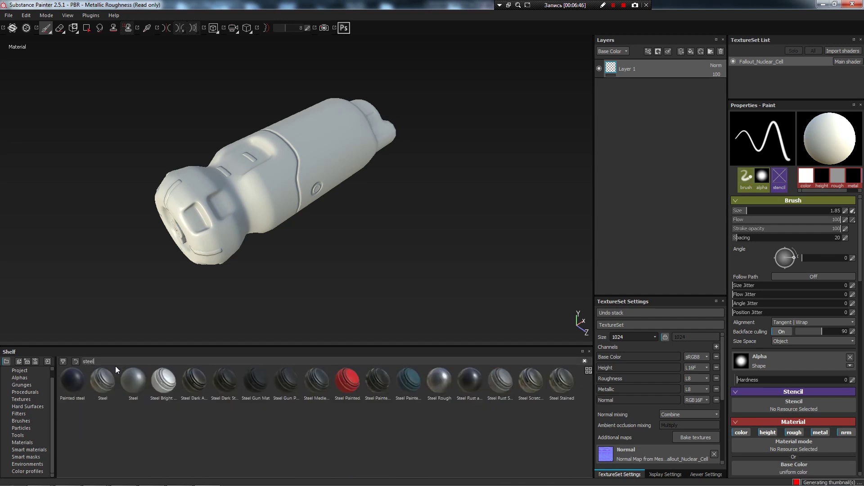
drag(103, 381, 661, 58)
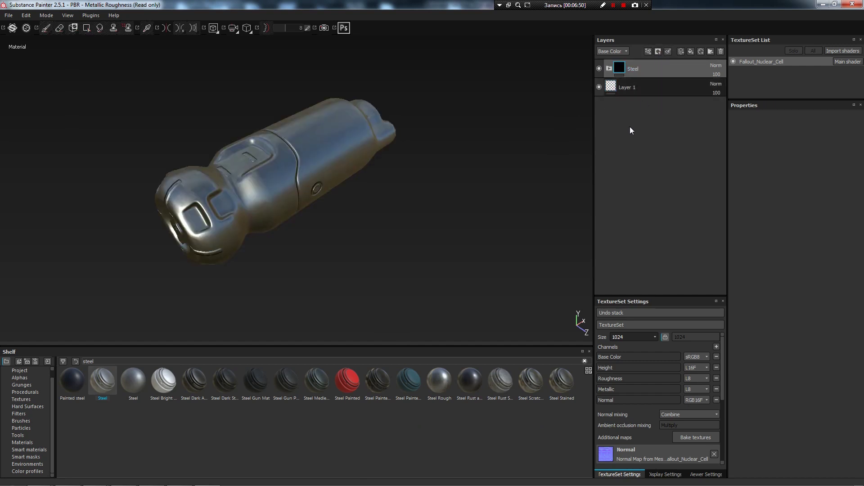
mouse_move(457, 265)
alt+mouse_down()
mouse_move(396, 248)
mouse_move(379, 266)
mouse_move(447, 290)
mouse_move(440, 233)
alt+mouse_up()
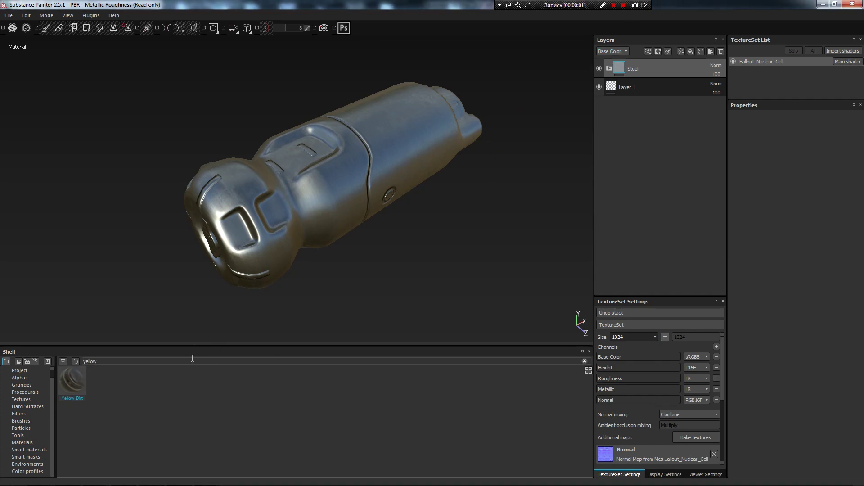
Stack Yellow_Dirt above Steel, then search 'pain' and drag in Orange_Paint.
mouse_move(74, 383)
mouse_down()
mouse_move(685, 57)
mouse_move(674, 61)
mouse_up()
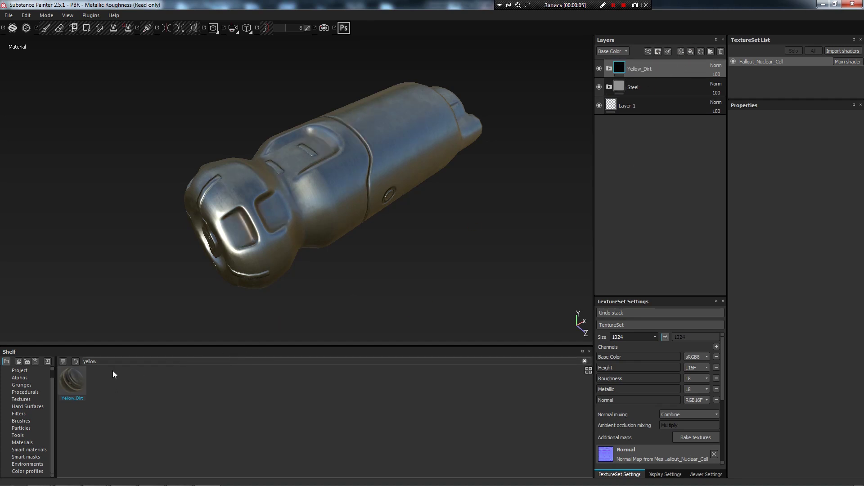
key(BackSpace)
key(BackSpace)
key(BackSpace)
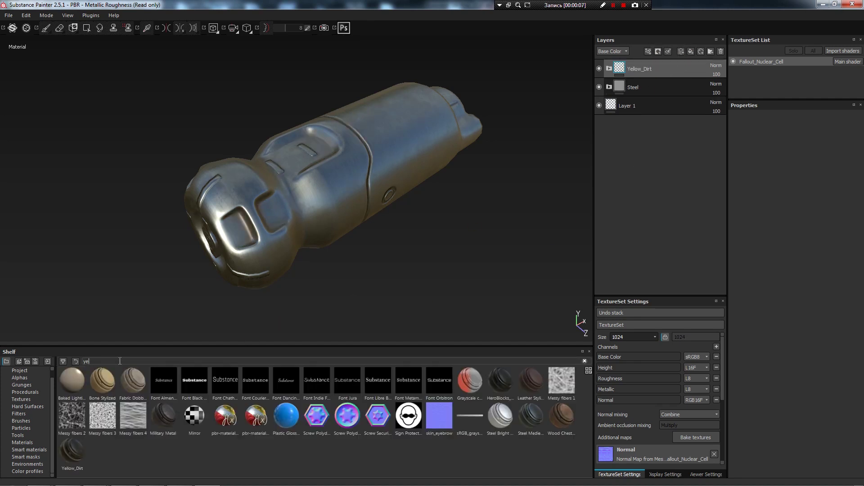
text(p)
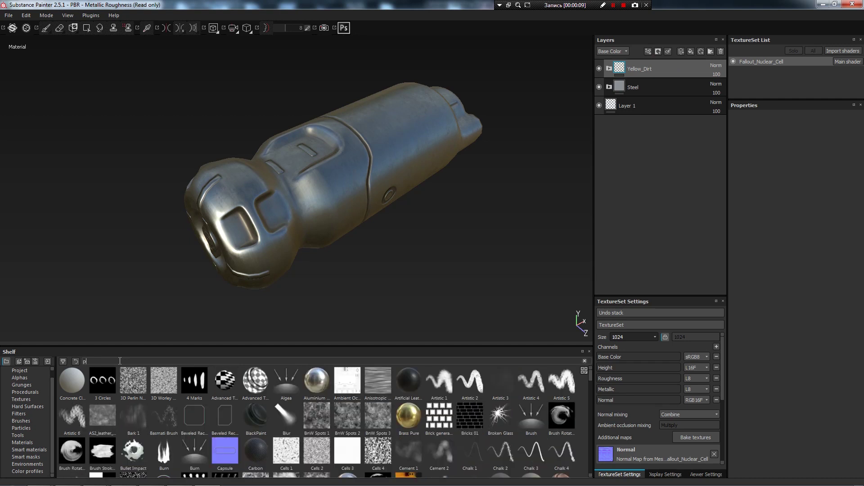
text(ain)
drag(348, 380, 656, 129)
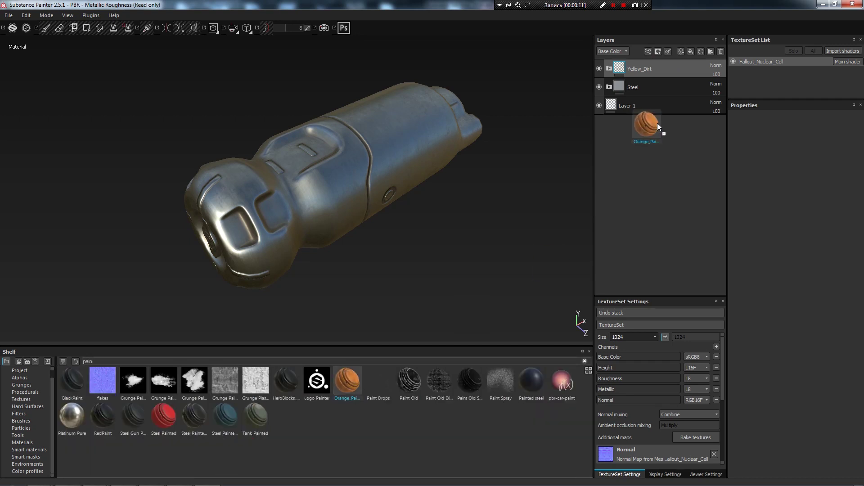
Place Orange_Paint above Steel with a black colour-selection mask picking the orange body ID.
drag(682, 82, 684, 79)
right_click(620, 85)
click(639, 99)
right_click(633, 86)
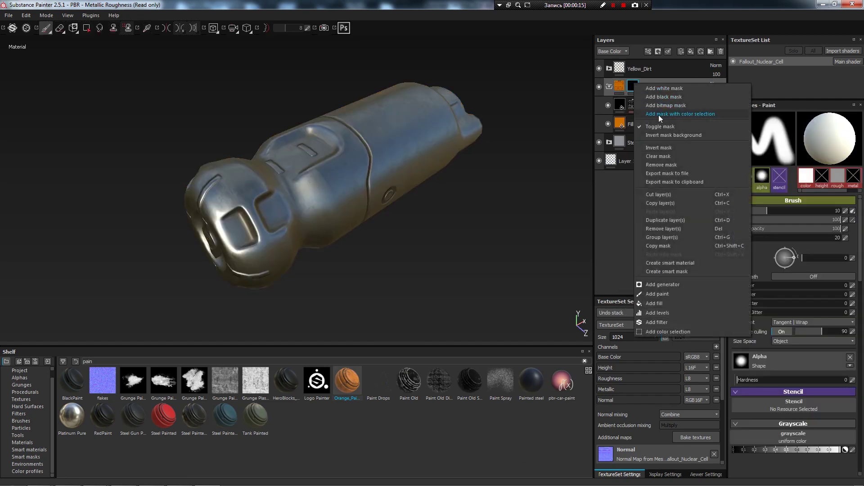
click(665, 114)
click(844, 187)
click(432, 156)
Check the orange body, collapse its folder, and add Steel Painted on top of the stack.
alt+drag(450, 156, 459, 257)
alt+right_drag(459, 256, 344, 177)
mouse_move(344, 178)
alt+mouse_down()
mouse_move(433, 251)
mouse_move(342, 170)
mouse_move(339, 226)
mouse_move(335, 211)
mouse_move(424, 260)
mouse_move(398, 245)
alt+mouse_up()
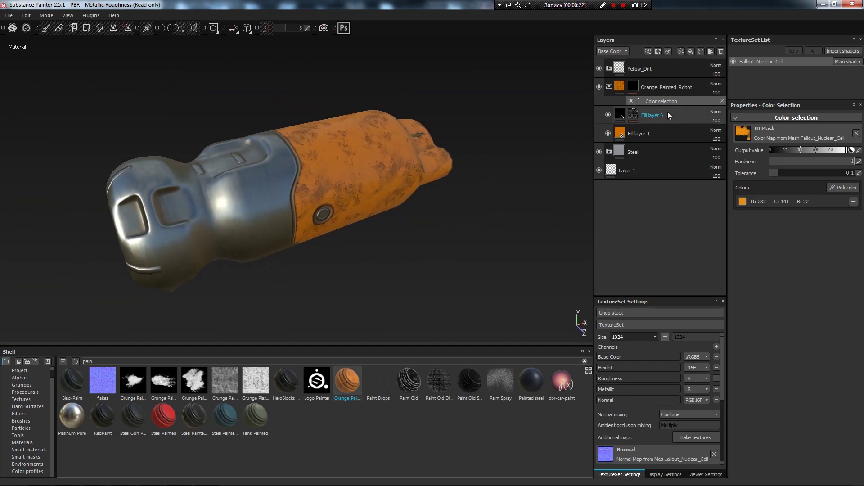
click(609, 88)
click(619, 71)
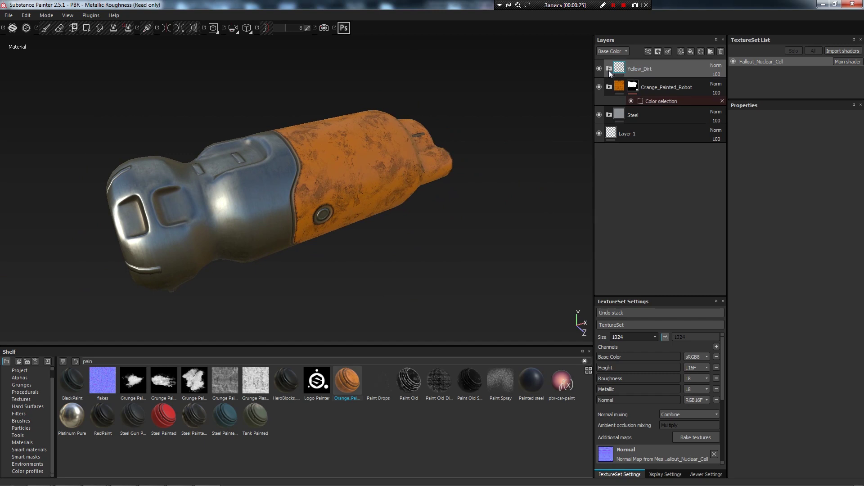
click(609, 69)
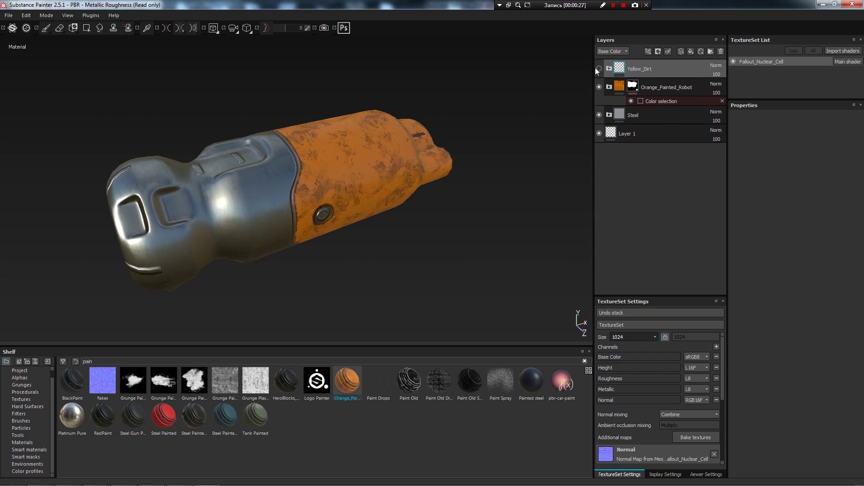
mouse_move(272, 160)
alt+mouse_down()
mouse_move(282, 189)
mouse_move(486, 139)
alt+mouse_up()
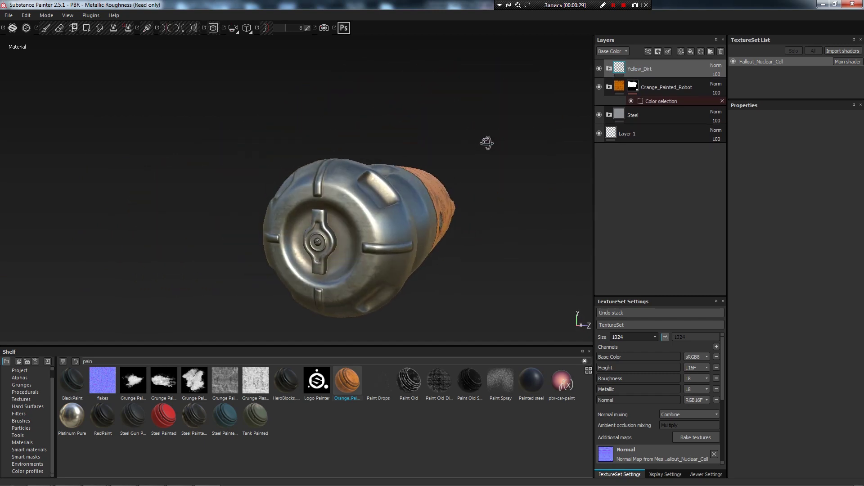
mouse_move(633, 121)
mouse_down()
mouse_move(676, 71)
mouse_move(639, 66)
mouse_up()
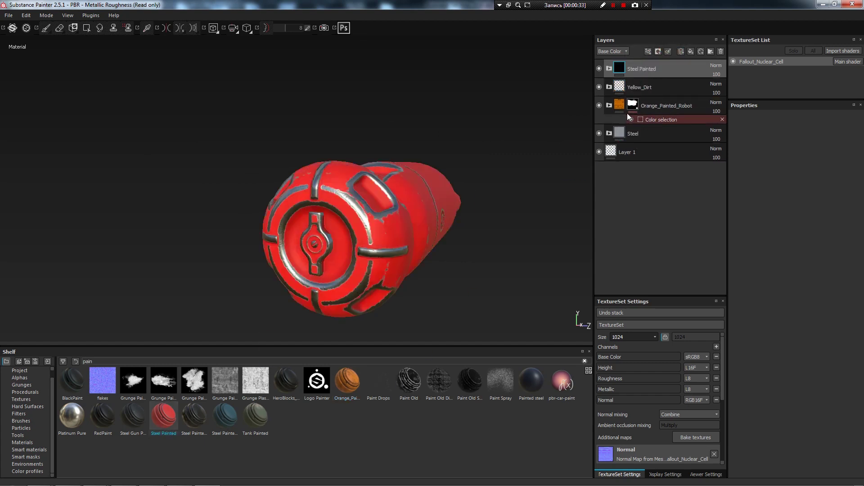
Mask Steel Painted with a colour selection picking the valve's dark-red ID colour.
right_click(620, 68)
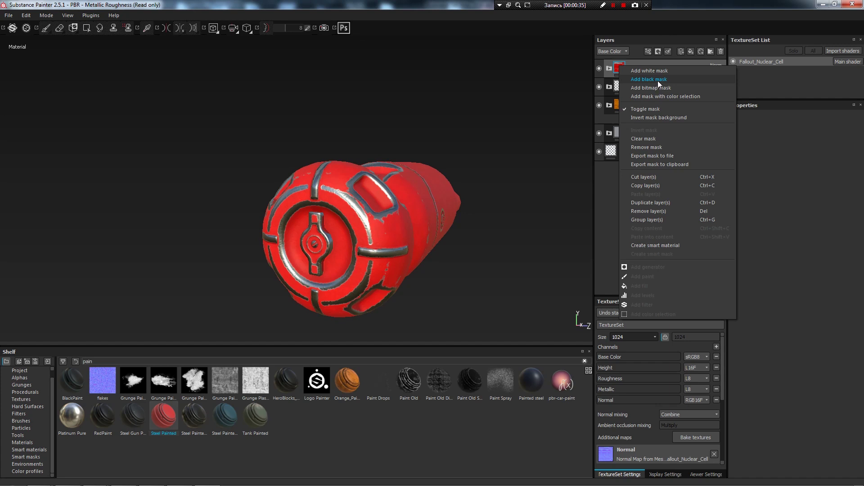
click(691, 96)
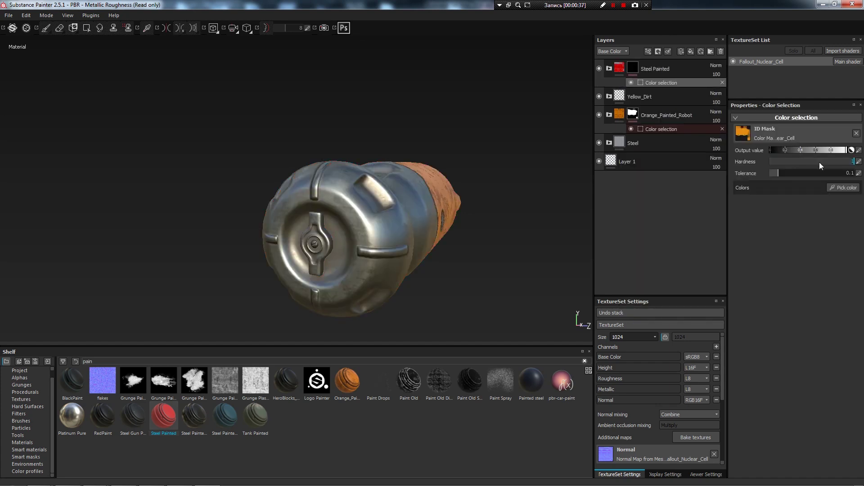
click(838, 190)
click(322, 238)
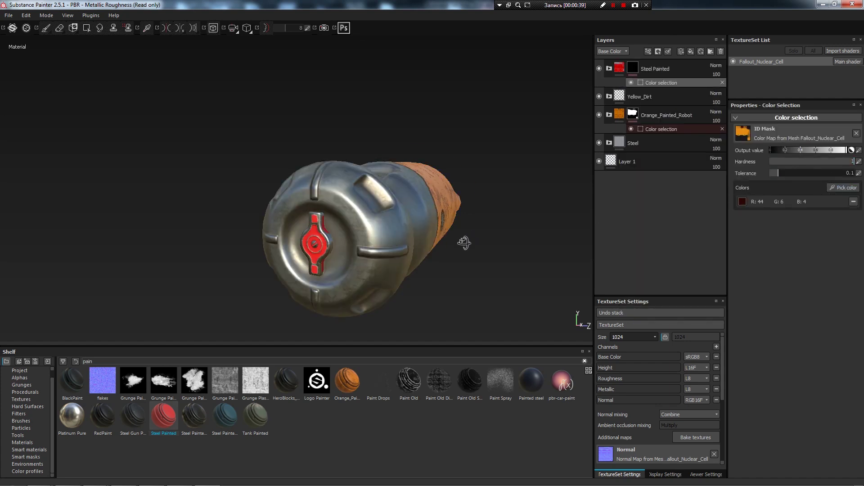
alt+drag(464, 243, 457, 236)
Adjust the Paint sublayer's MG Mask Editor wear contrast and inspect the cap.
click(609, 69)
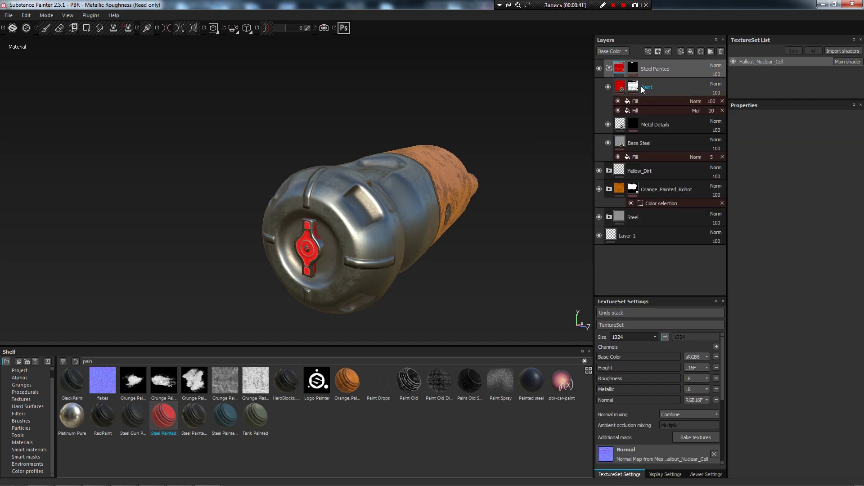
click(634, 87)
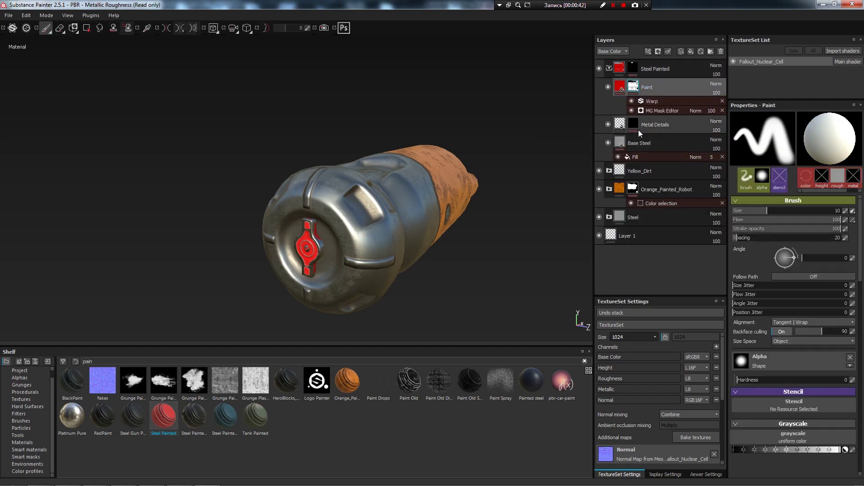
click(664, 110)
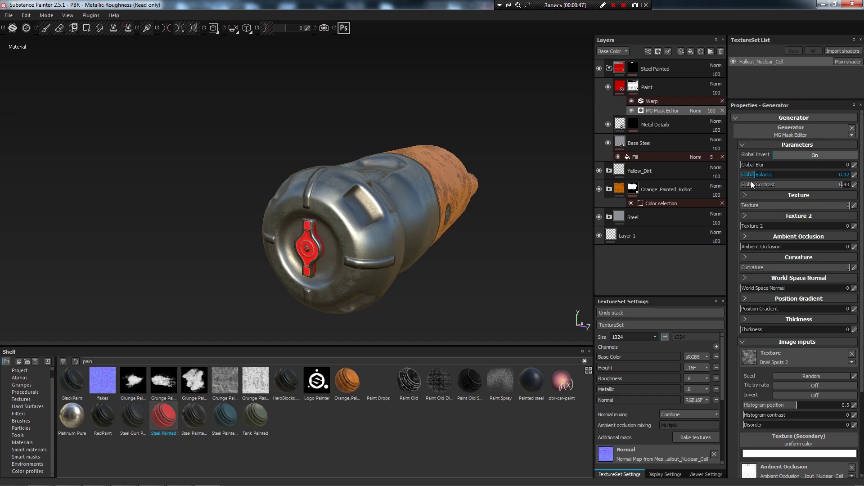
click(787, 185)
alt+drag(450, 216, 405, 315)
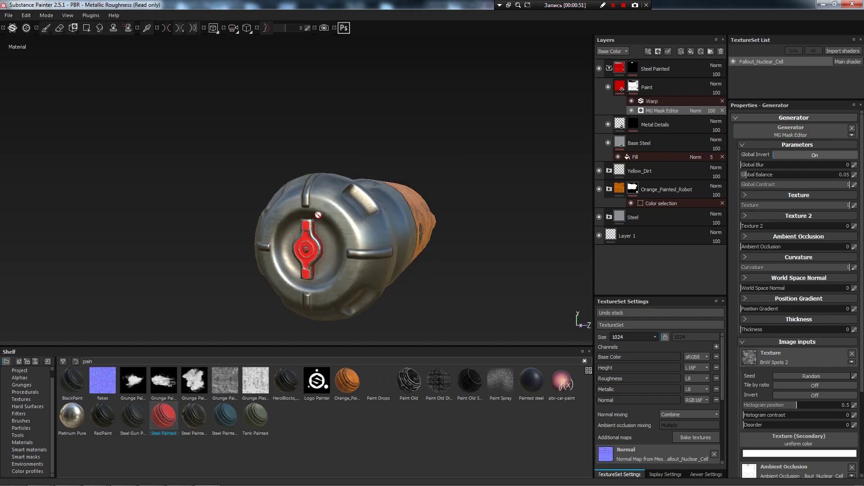
scroll(432, 261, up, 3)
mouse_move(433, 261)
alt+mouse_down()
mouse_move(448, 245)
mouse_move(361, 251)
mouse_move(403, 293)
alt+mouse_up()
scroll(448, 245, down, 3)
scroll(405, 293, up, 3)
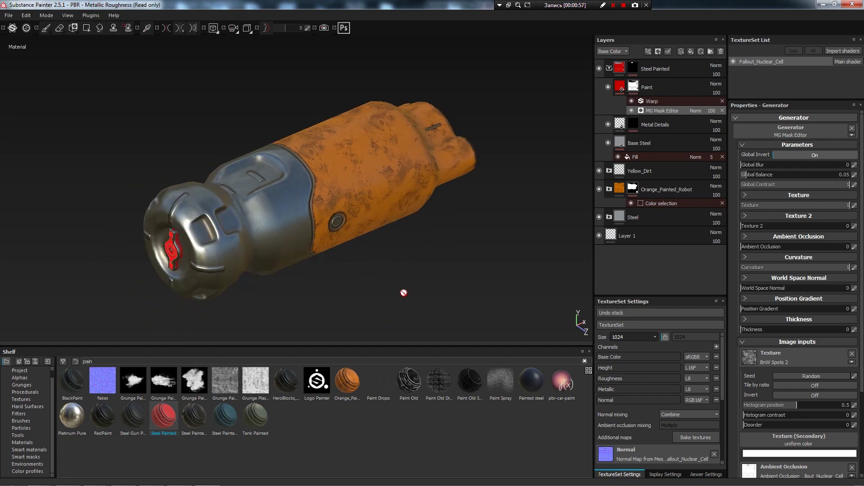
mouse_move(434, 226)
alt+mouse_down()
mouse_move(168, 187)
mouse_move(420, 222)
alt+mouse_up()
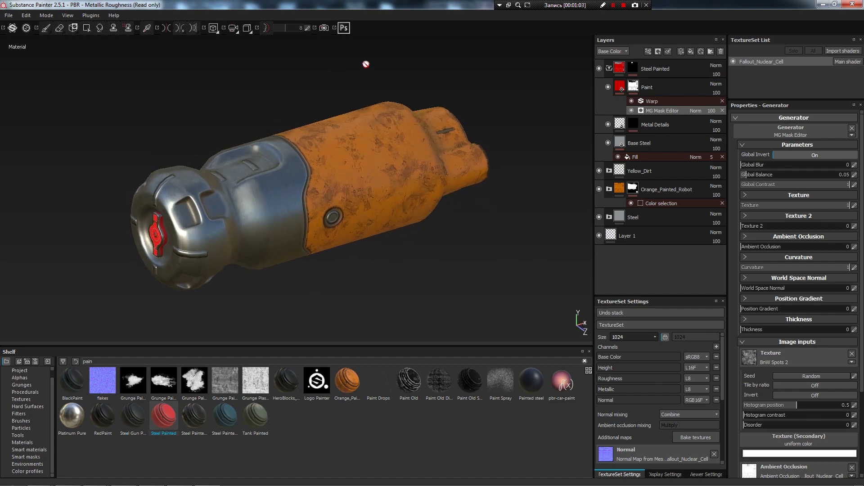